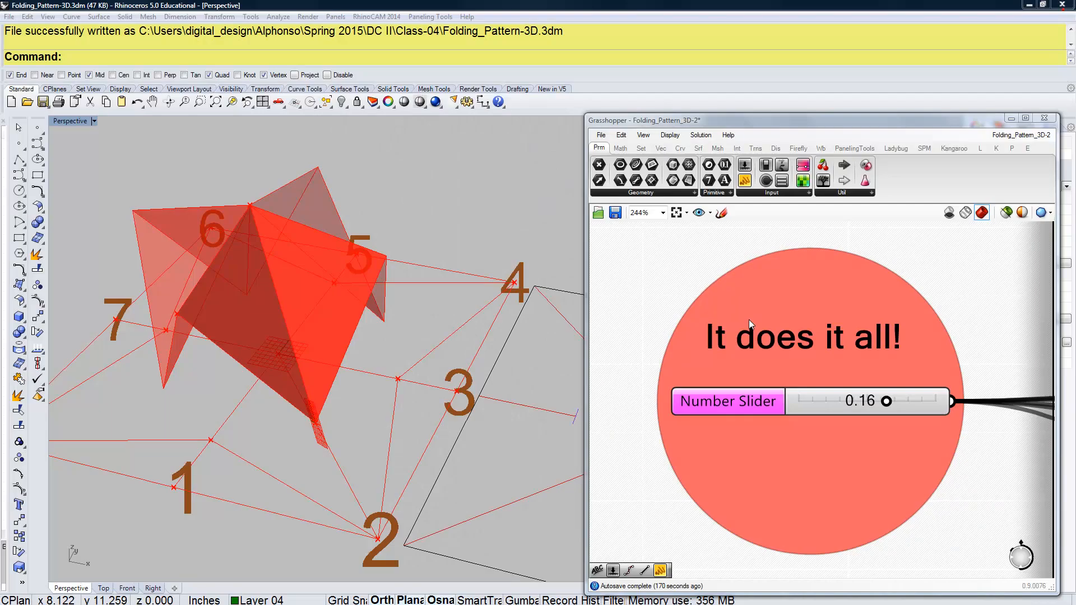
Set the "It does it all!" number slider in Folding_Pattern_3D-2 to 0.13.
{"action": "left_click", "coordinate": [749, 319]}
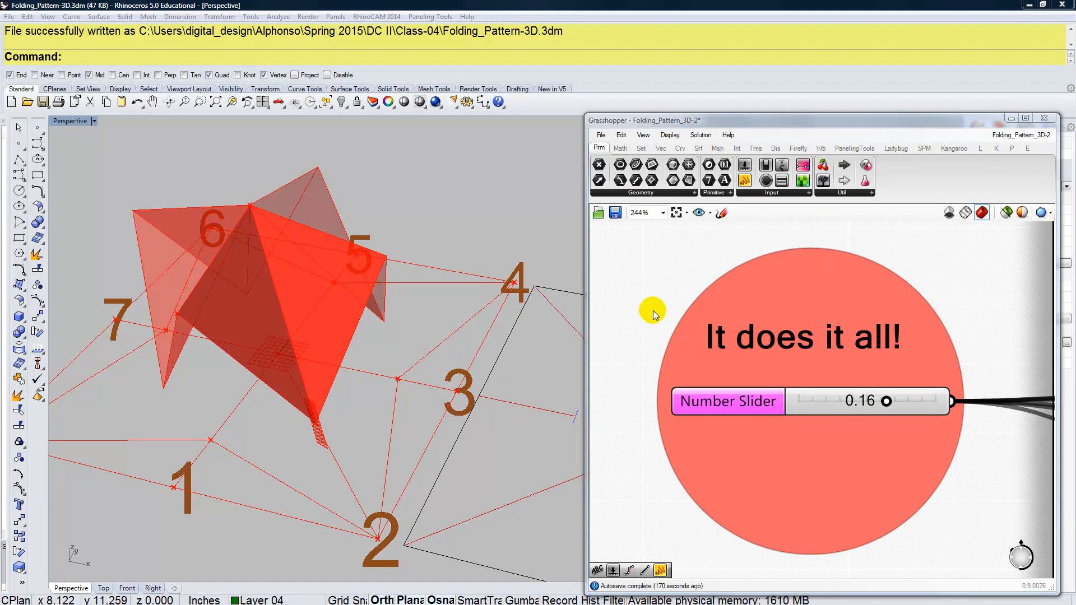
{"action": "left_click", "coordinate": [799, 427]}
{"action": "mouse_move", "coordinate": [885, 403]}
{"action": "left_mouse_down"}
{"action": "mouse_move", "coordinate": [822, 411]}
{"action": "mouse_move", "coordinate": [907, 405]}
{"action": "mouse_move", "coordinate": [870, 404]}
{"action": "left_mouse_up"}
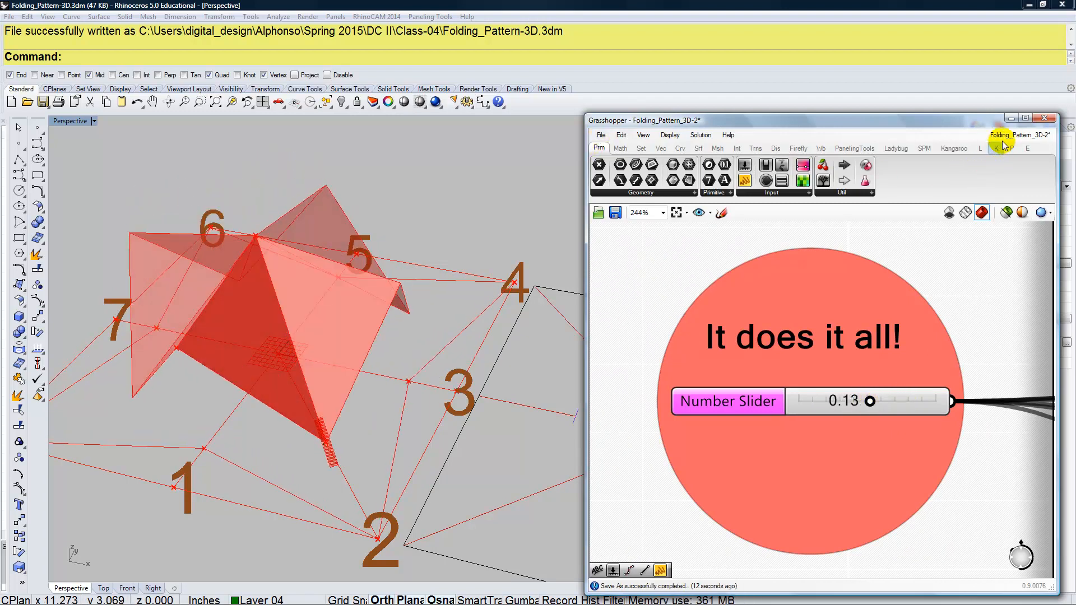
Switch to the Folding_Pattern_2D-3 definition and set its grouped number slider to 0.36.
{"action": "mouse_move", "coordinate": [1003, 145]}
{"action": "left_click", "coordinate": [1012, 244]}
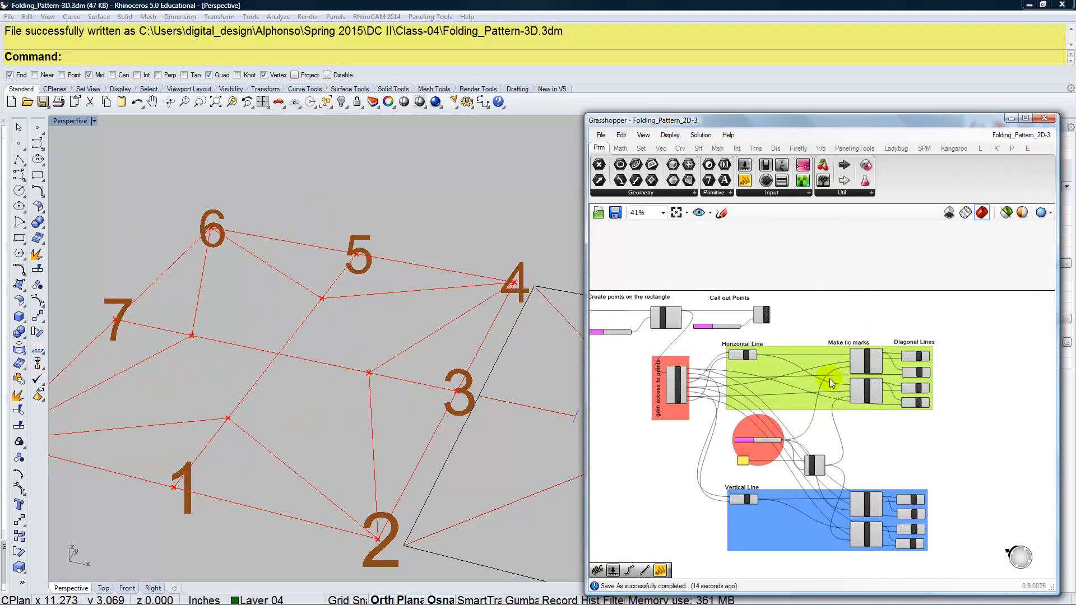
{"action": "scroll", "coordinate": [728, 434], "scroll_direction": "up", "scroll_amount": 6}
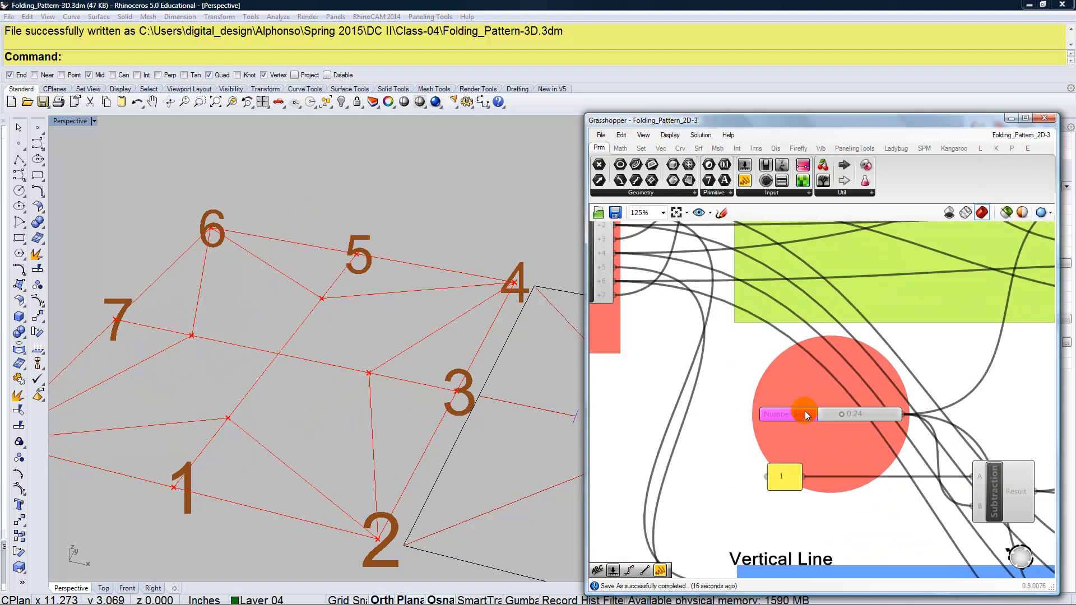
{"action": "scroll", "coordinate": [883, 443], "scroll_direction": "up", "scroll_amount": 2}
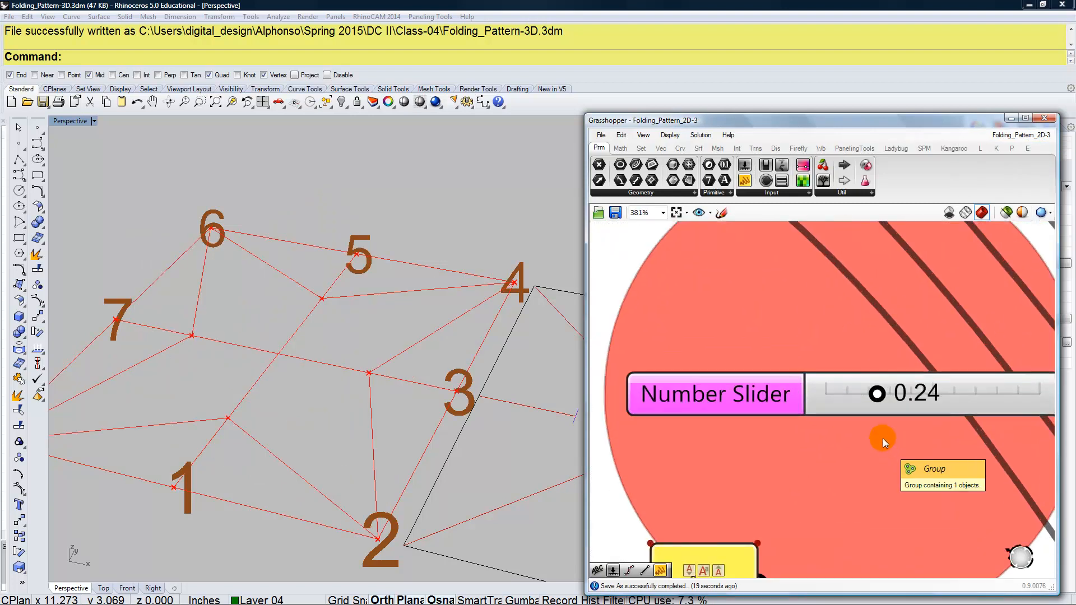
{"action": "left_click_drag", "start_coordinate": [879, 395], "coordinate": [906, 403]}
Move the grouped number slider out of the definition into the empty canvas area beyond its lower-left side.
{"action": "scroll", "coordinate": [904, 456], "scroll_direction": "down", "scroll_amount": 5}
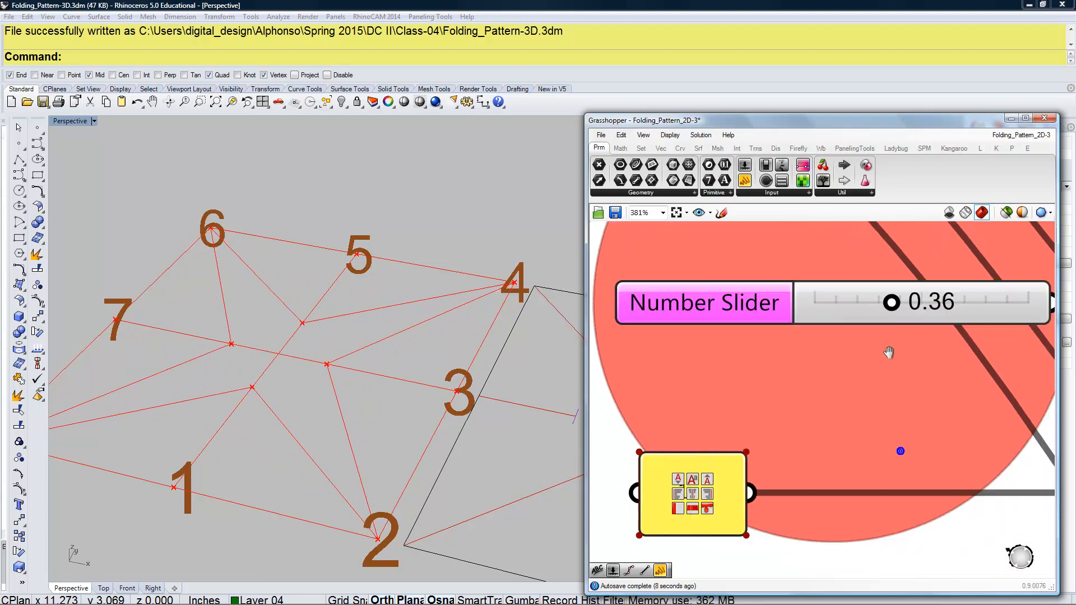
{"action": "right_click_drag", "start_coordinate": [883, 394], "coordinate": [920, 391]}
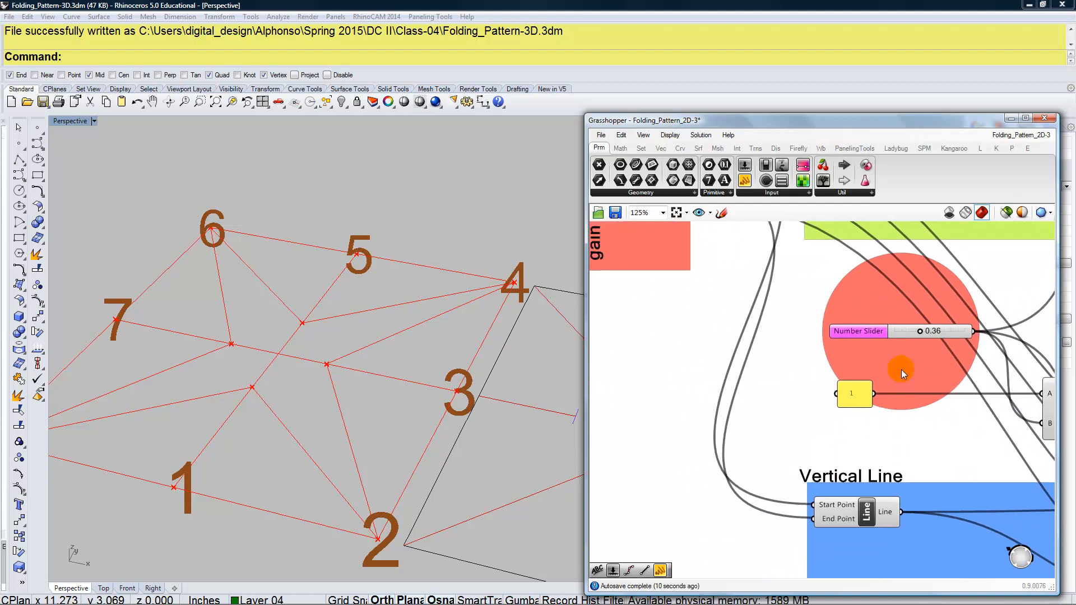
{"action": "scroll", "coordinate": [874, 381], "scroll_direction": "down", "scroll_amount": 5}
{"action": "scroll", "coordinate": [842, 399], "scroll_direction": "down", "scroll_amount": 4}
{"action": "left_click_drag", "start_coordinate": [841, 397], "coordinate": [710, 451]}
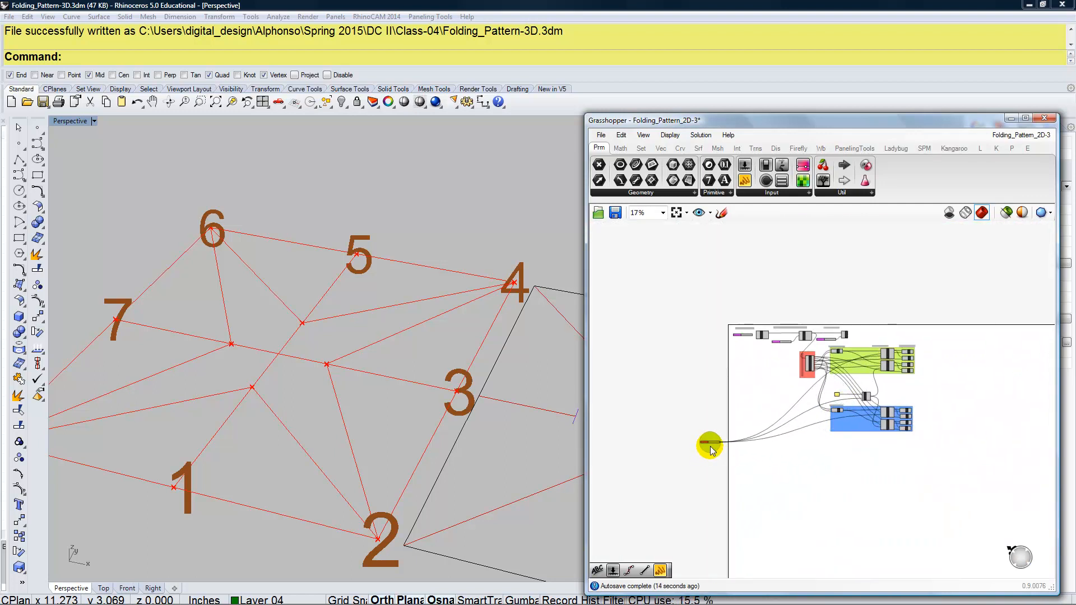
Add a scribble reading "It does it all!" and place it just above the number slider inside its group.
{"action": "scroll", "coordinate": [708, 447], "scroll_direction": "up", "scroll_amount": 10}
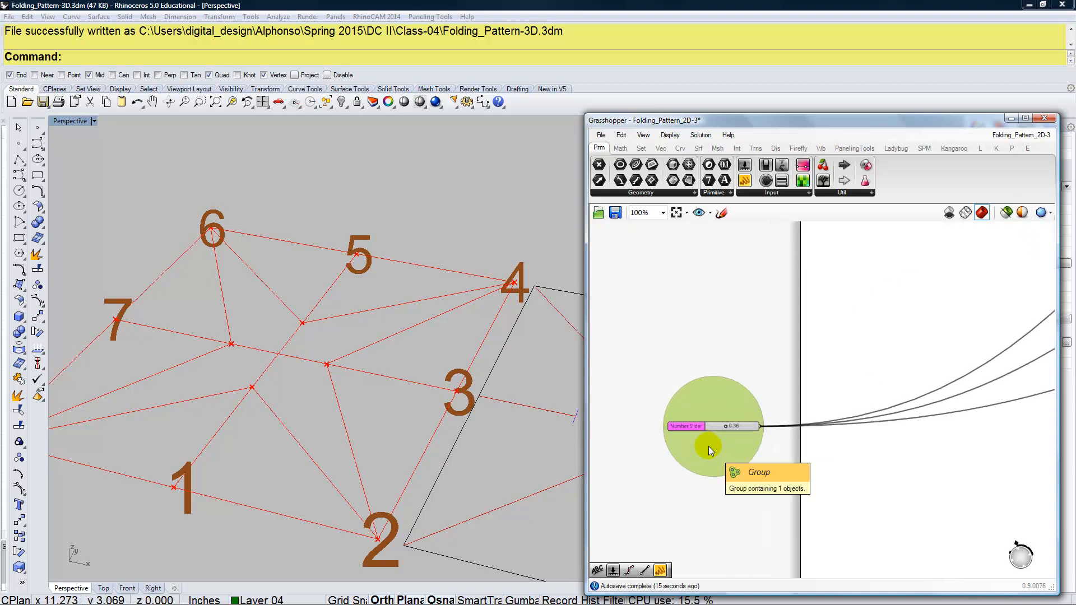
{"action": "left_click", "coordinate": [828, 200]}
{"action": "left_click_drag", "start_coordinate": [856, 261], "coordinate": [724, 334]}
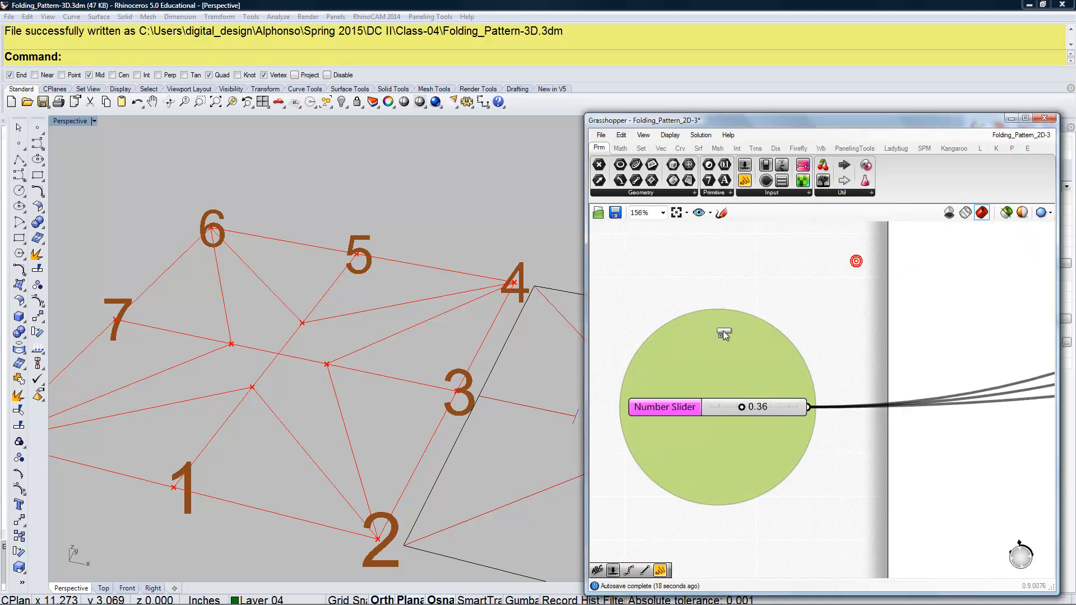
{"action": "double_click", "coordinate": [725, 338]}
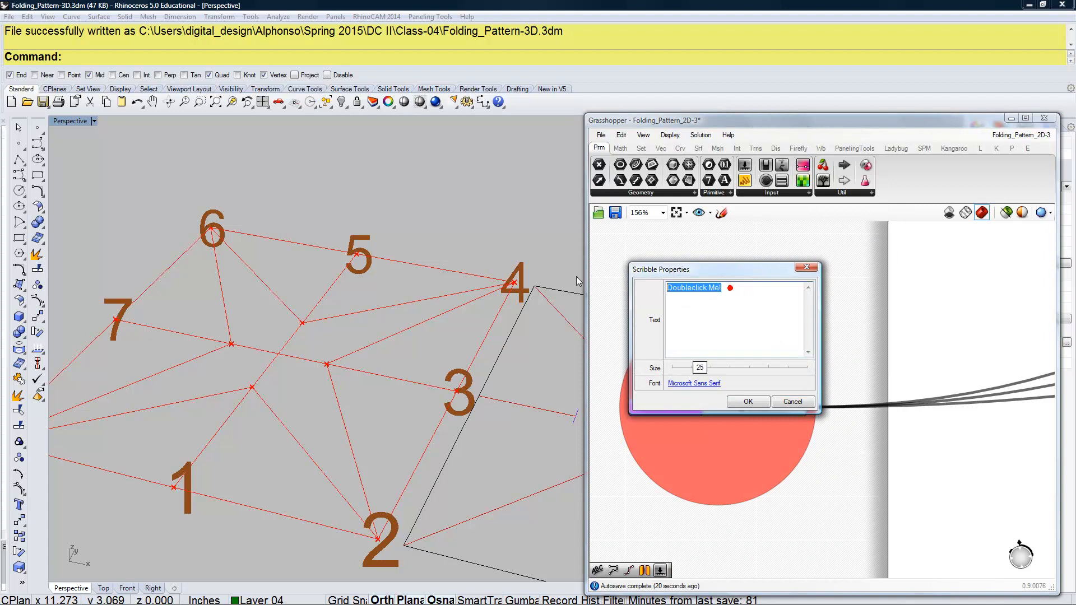
{"action": "type", "text": "It does it"}
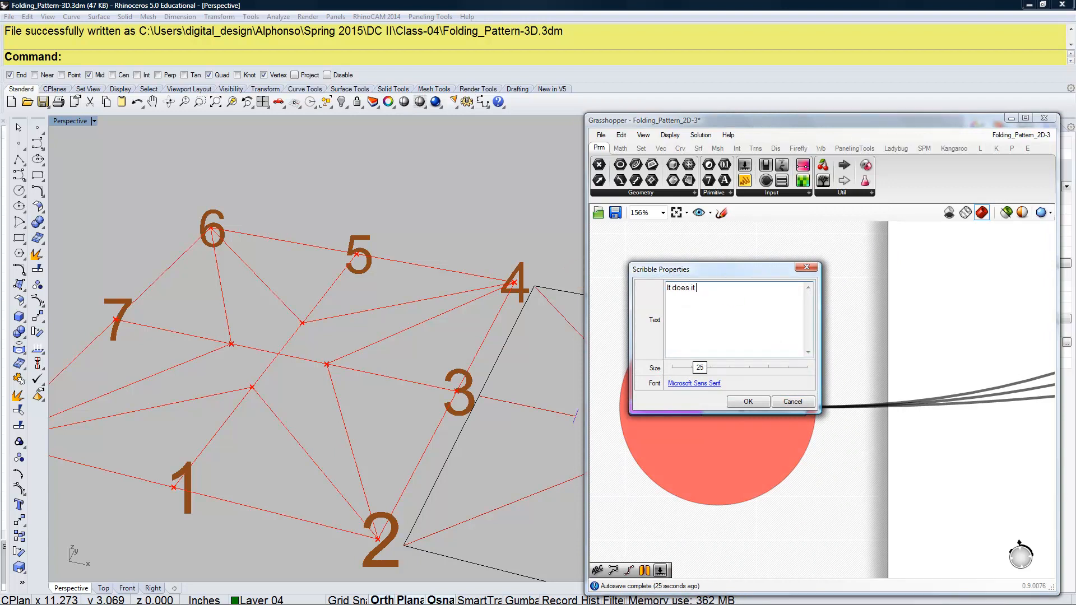
{"action": "type", "text": " all!"}
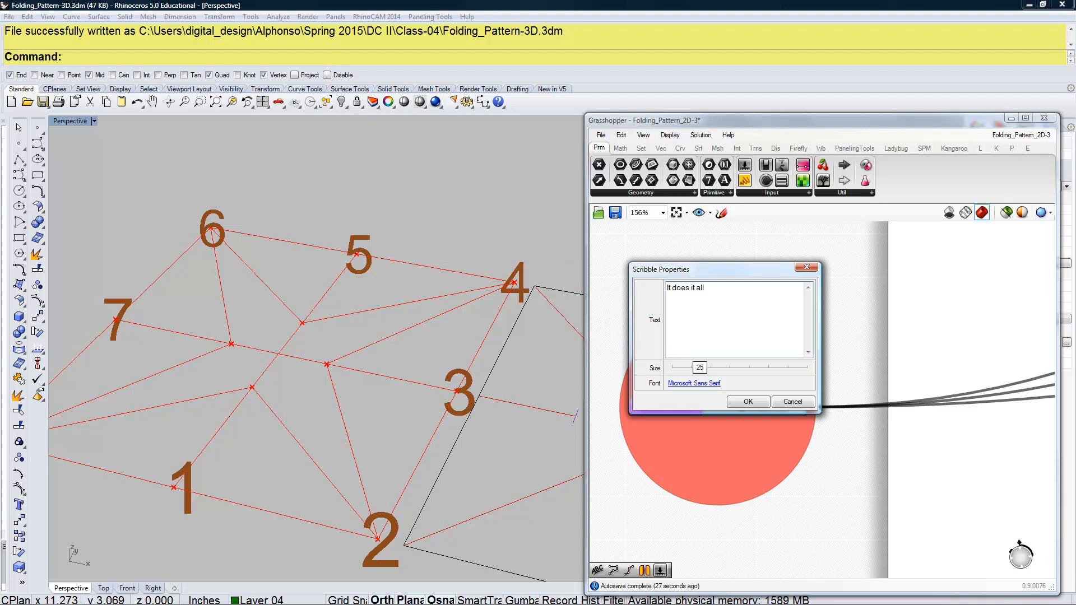
{"action": "left_click", "coordinate": [746, 401]}
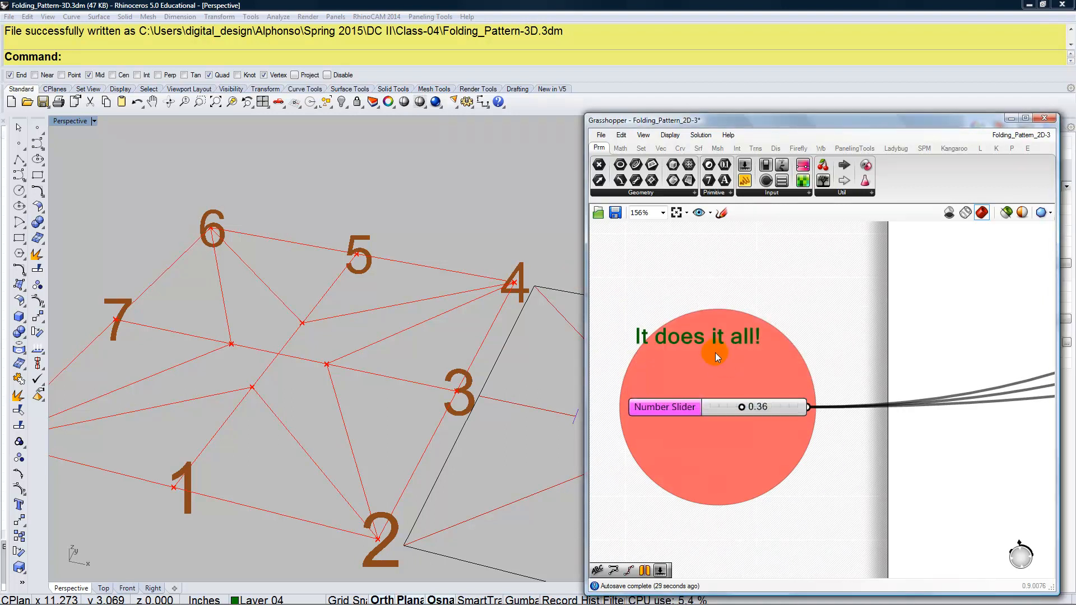
{"action": "left_click_drag", "start_coordinate": [714, 338], "coordinate": [733, 365]}
{"action": "right_click_drag", "start_coordinate": [726, 513], "coordinate": [738, 513]}
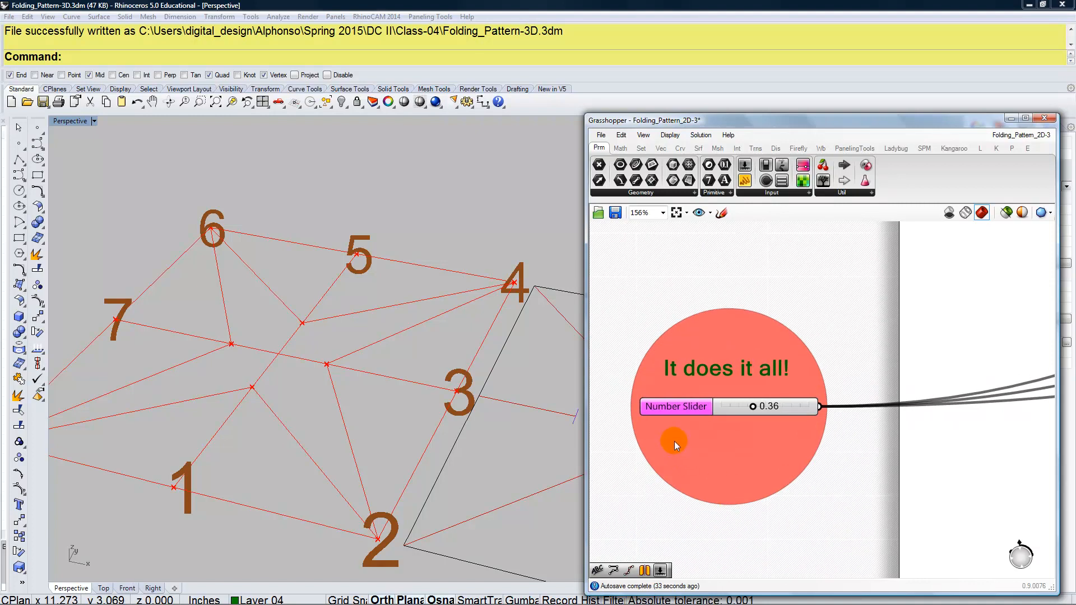
Limit the number slider's maximum to 0.25 and set its value to 0.23.
{"action": "scroll", "coordinate": [674, 442], "scroll_direction": "up", "scroll_amount": 1}
{"action": "mouse_move", "coordinate": [774, 400]}
{"action": "left_mouse_down"}
{"action": "mouse_move", "coordinate": [740, 402]}
{"action": "mouse_move", "coordinate": [789, 418]}
{"action": "mouse_move", "coordinate": [763, 413]}
{"action": "left_mouse_up"}
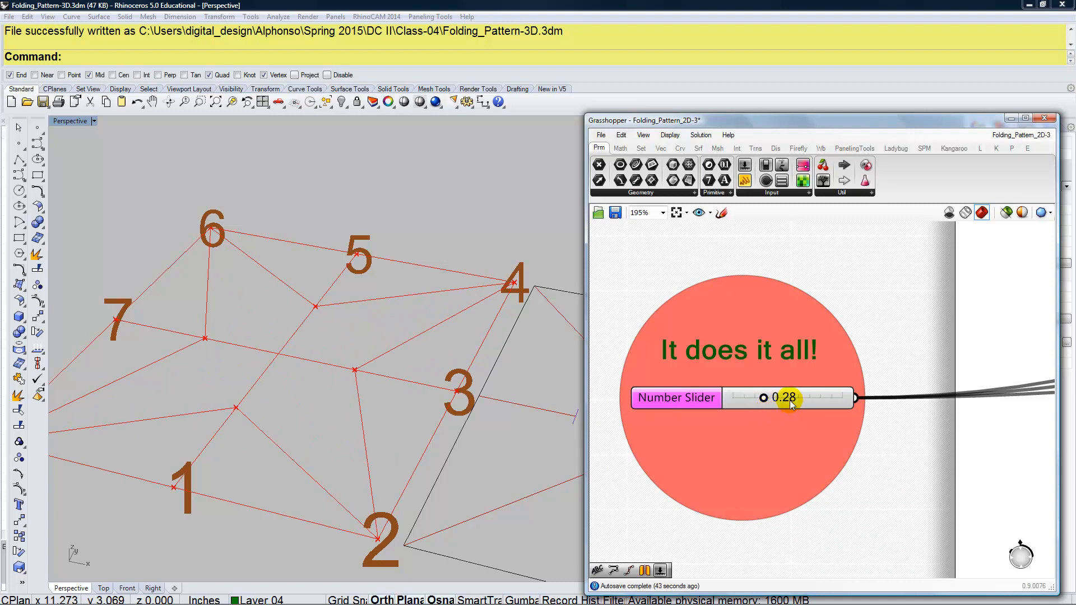
{"action": "left_click", "coordinate": [789, 401]}
{"action": "right_click", "coordinate": [805, 399]}
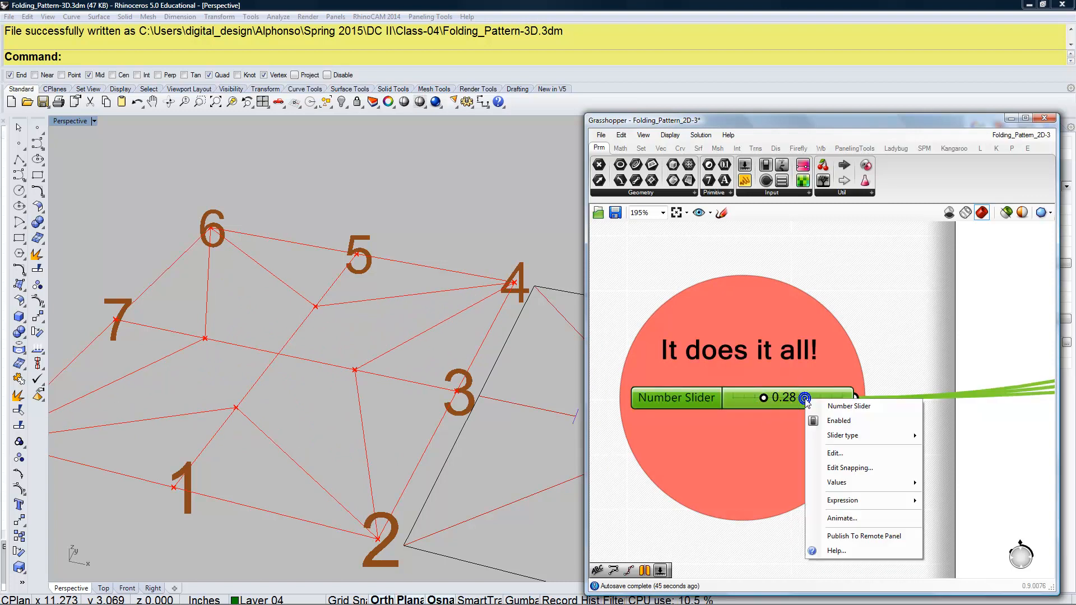
{"action": "mouse_move", "coordinate": [848, 483]}
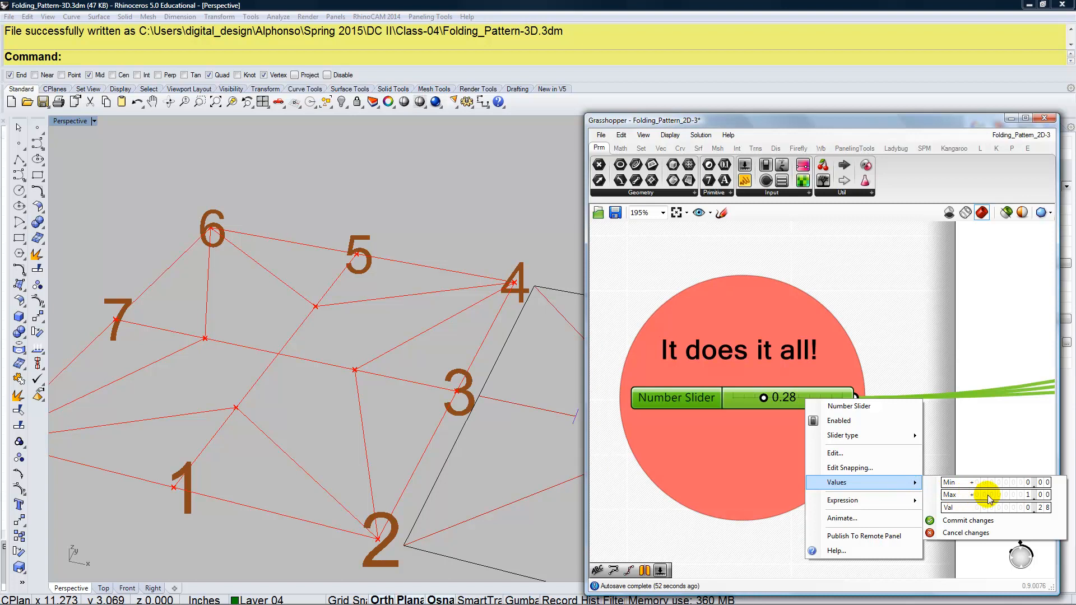
{"action": "double_click", "coordinate": [1019, 495]}
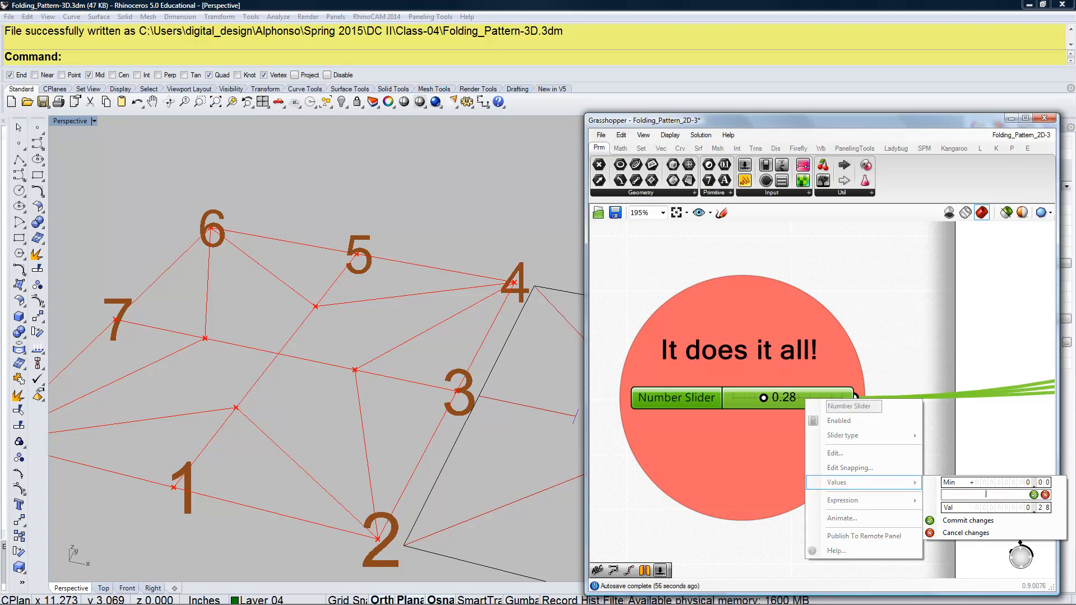
{"action": "type", "text": ".25"}
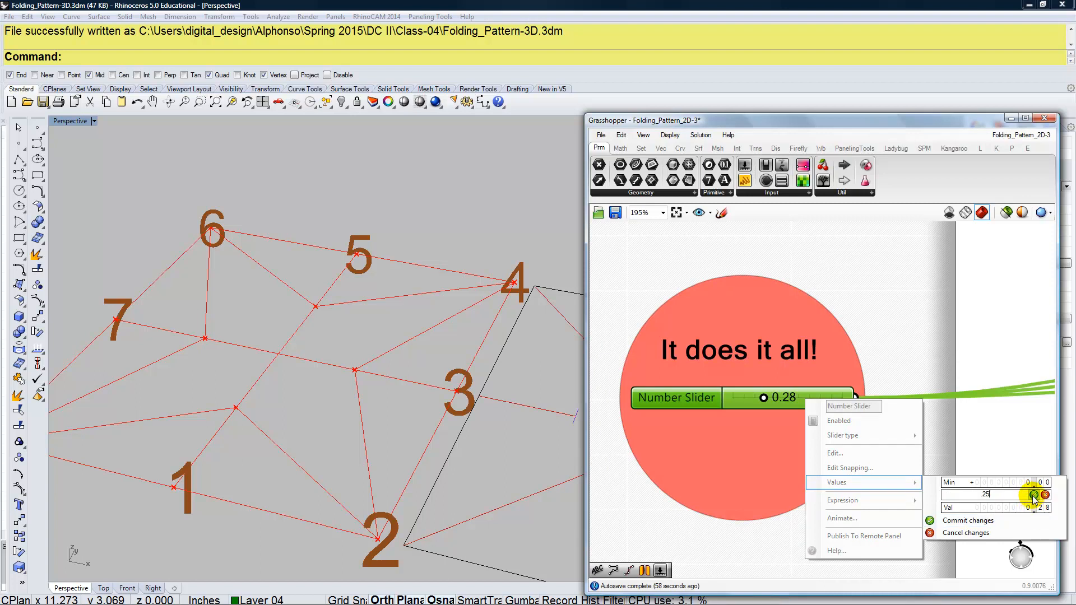
{"action": "left_click", "coordinate": [1034, 495]}
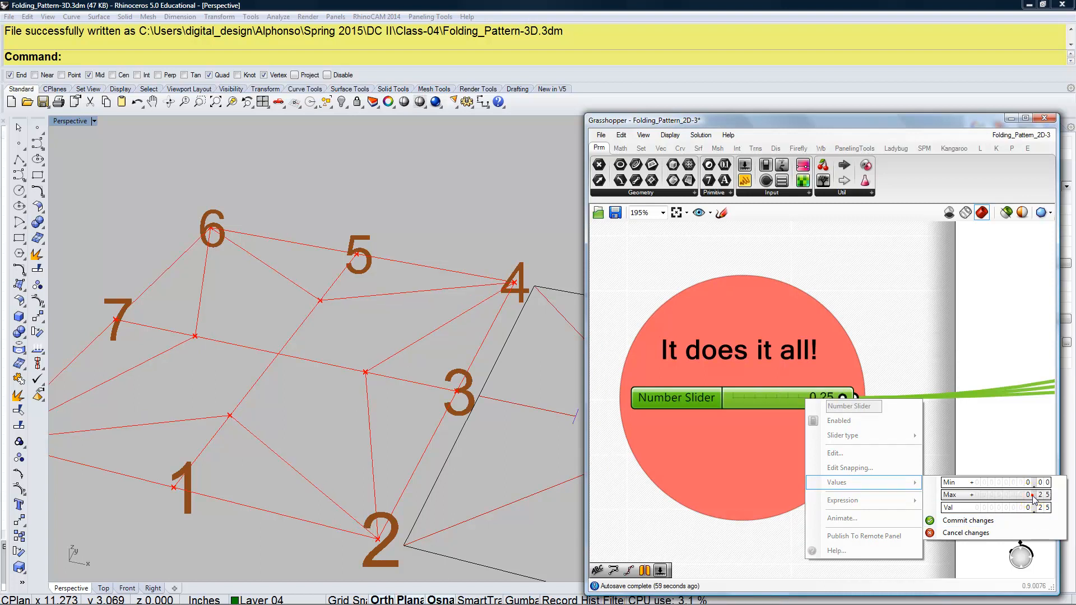
{"action": "left_click", "coordinate": [778, 446]}
{"action": "left_click_drag", "start_coordinate": [842, 397], "coordinate": [836, 427]}
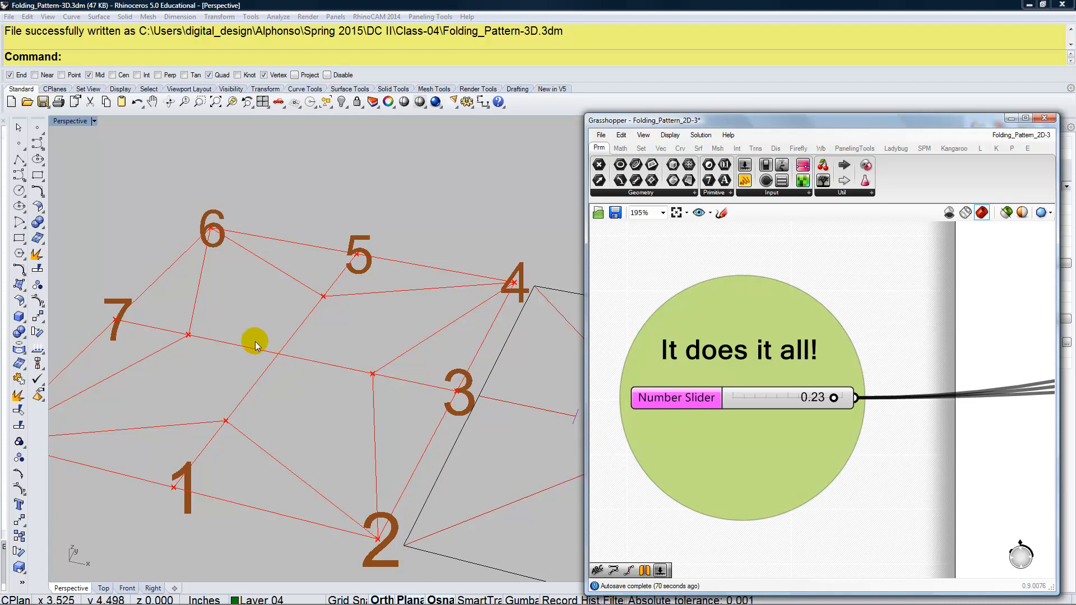
Switch to the Folding_Pattern_3D-2 definition and set its number slider to 0.11.
{"action": "left_click", "coordinate": [1009, 138]}
{"action": "left_click", "coordinate": [1004, 232]}
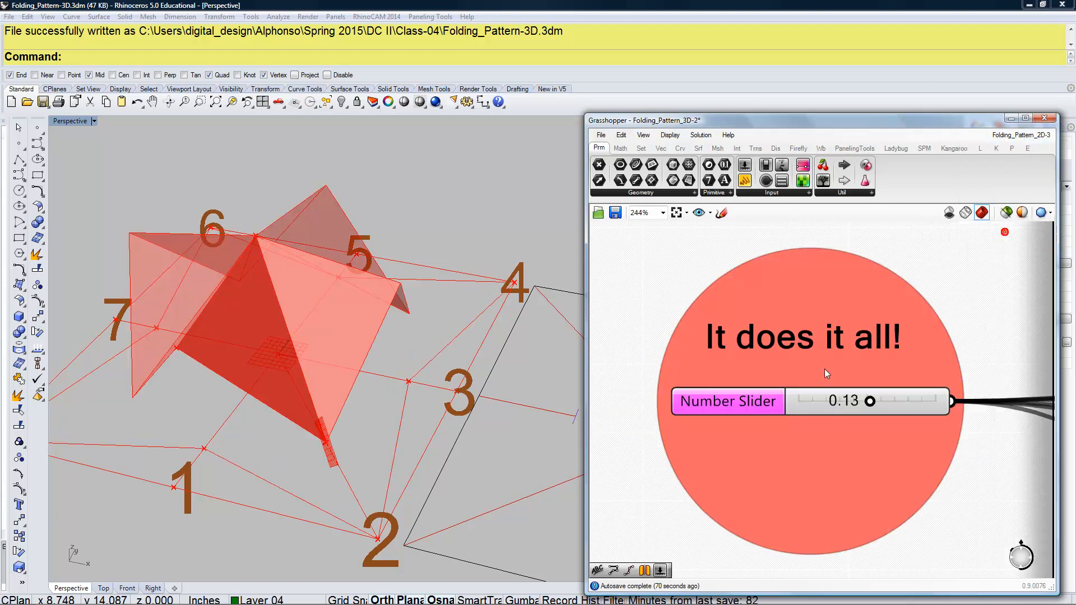
{"action": "left_click_drag", "start_coordinate": [870, 402], "coordinate": [858, 428]}
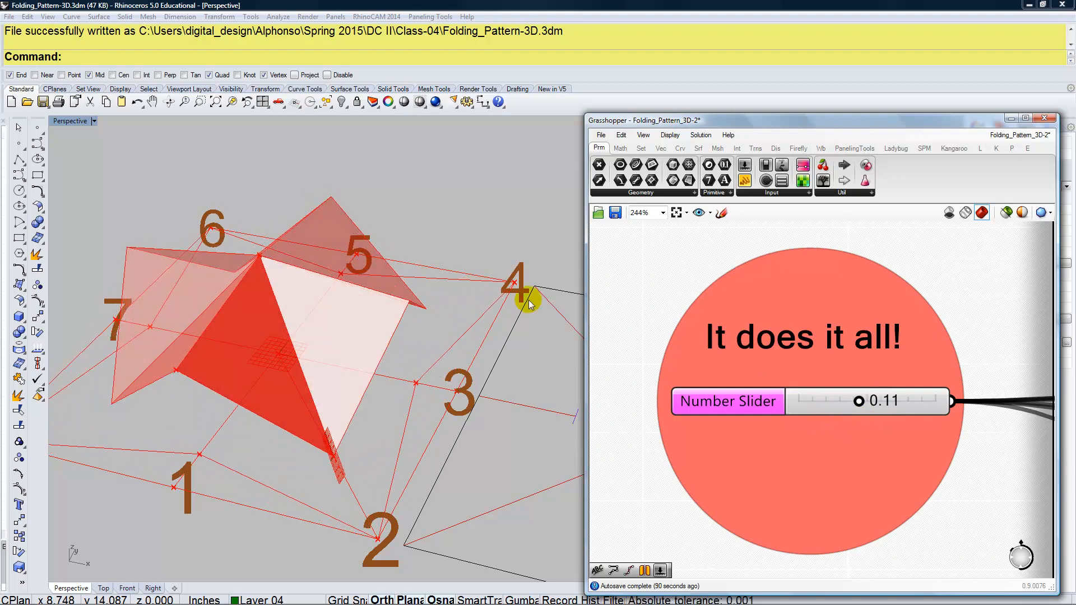
Return to the Folding_Pattern_2D-3 definition and add a scribble reading "Find Center Point" to the lower right of the slider.
{"action": "left_click", "coordinate": [992, 135]}
{"action": "left_click", "coordinate": [1001, 246]}
{"action": "right_click_drag", "start_coordinate": [916, 347], "coordinate": [798, 325]}
{"action": "scroll", "coordinate": [790, 330], "scroll_direction": "down", "scroll_amount": 5}
{"action": "right_click_drag", "start_coordinate": [856, 348], "coordinate": [804, 383]}
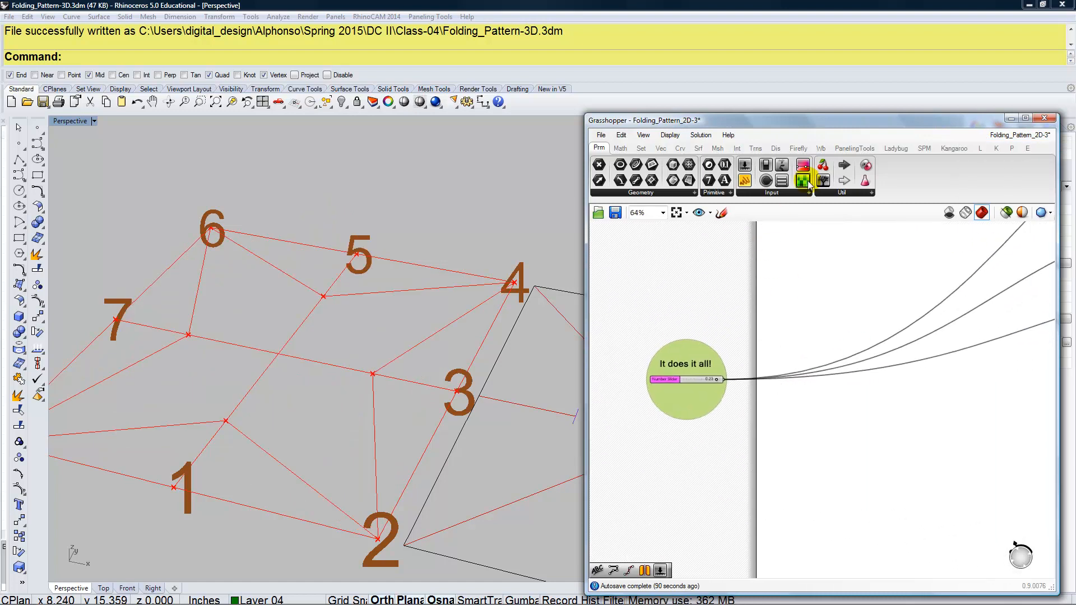
{"action": "left_click", "coordinate": [834, 196]}
{"action": "left_click", "coordinate": [851, 254]}
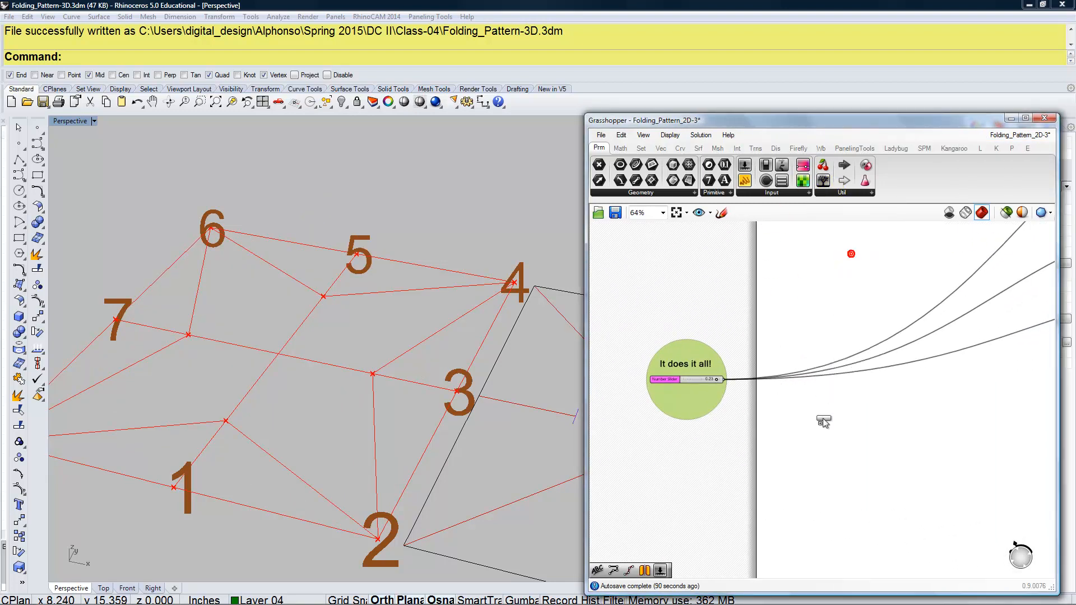
{"action": "double_click", "coordinate": [800, 401]}
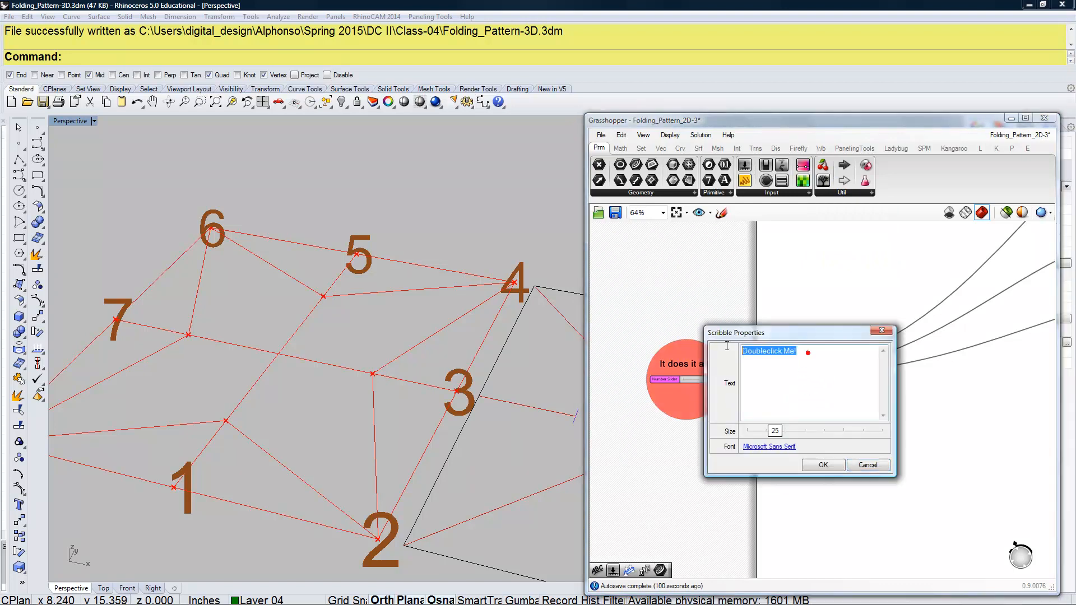
{"action": "type", "text": "Find"}
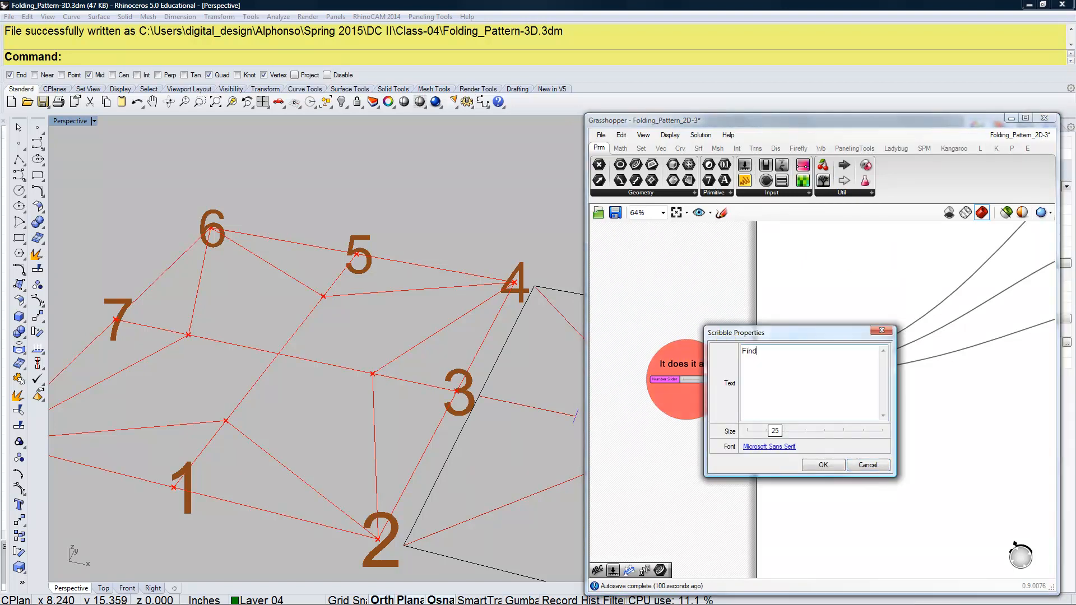
{"action": "type", "text": " Center Point"}
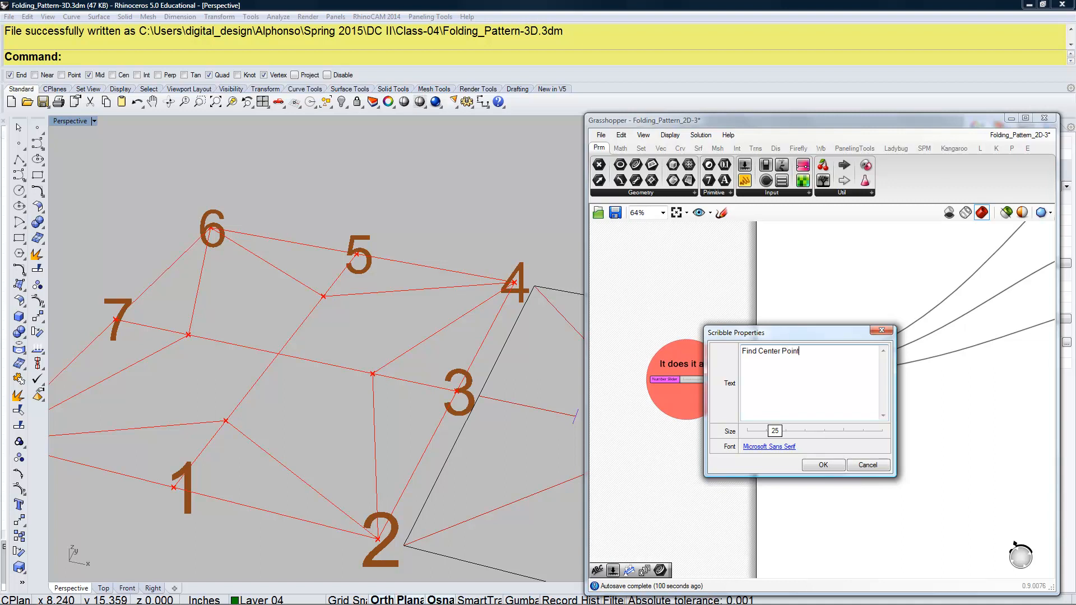
{"action": "left_click", "coordinate": [821, 467]}
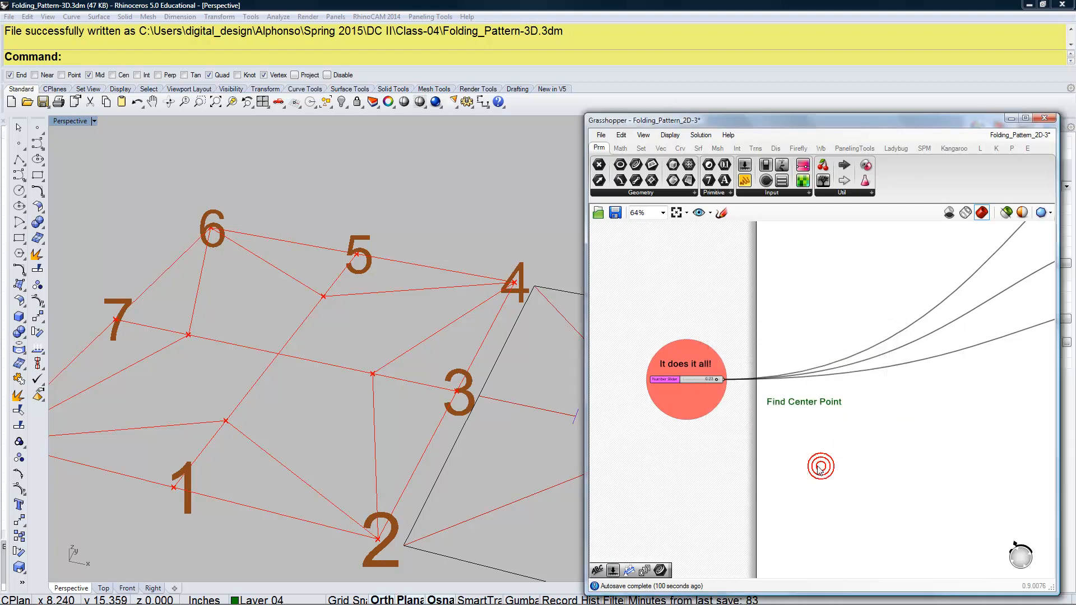
{"action": "left_click_drag", "start_coordinate": [804, 403], "coordinate": [814, 414]}
{"action": "right_click_drag", "start_coordinate": [790, 435], "coordinate": [787, 424]}
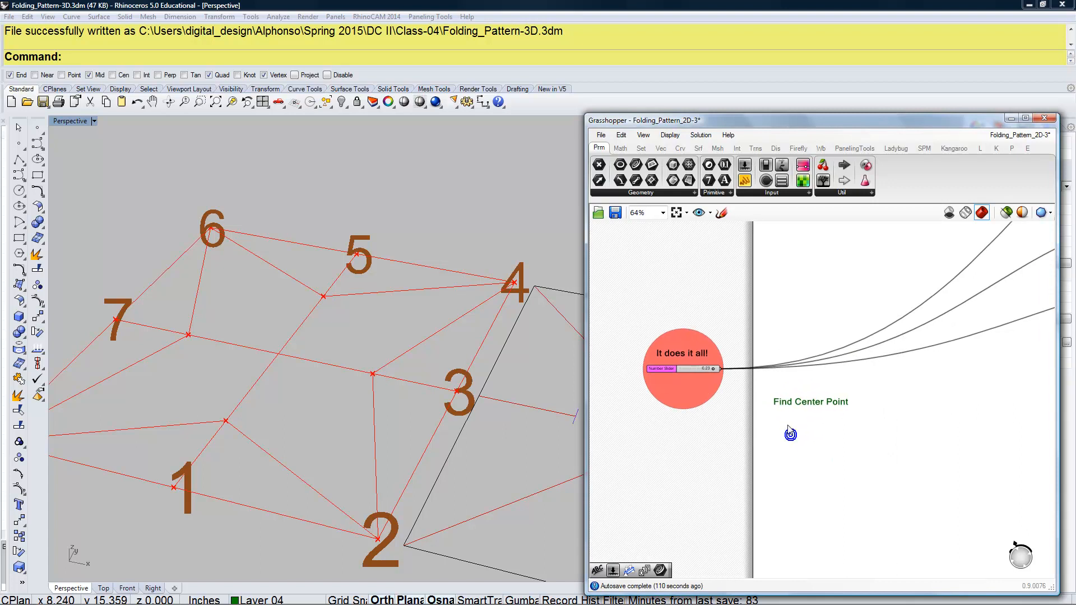
Switch to the Folding_Pattern_3D-2 definition and preview only the 4Point Surface component to examine its triangle.
{"action": "left_click", "coordinate": [992, 135]}
{"action": "left_click", "coordinate": [989, 224]}
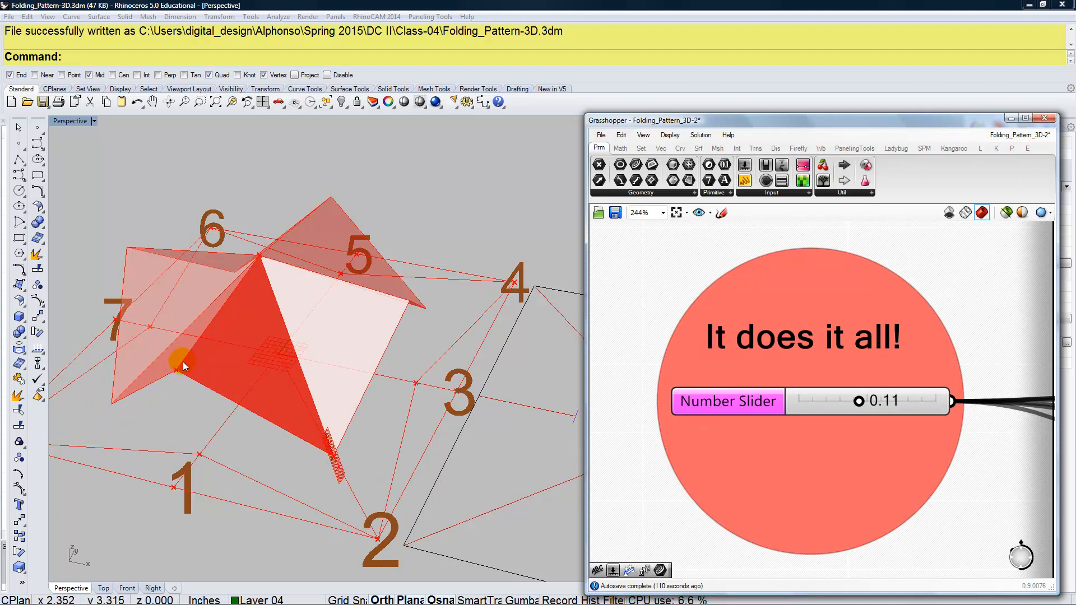
{"action": "right_click_drag", "start_coordinate": [760, 469], "coordinate": [679, 434]}
{"action": "scroll", "coordinate": [679, 433], "scroll_direction": "down", "scroll_amount": 5}
{"action": "scroll", "coordinate": [896, 465], "scroll_direction": "down", "scroll_amount": 5}
{"action": "right_click_drag", "start_coordinate": [897, 466], "coordinate": [744, 317]}
{"action": "scroll", "coordinate": [851, 403], "scroll_direction": "up", "scroll_amount": 6}
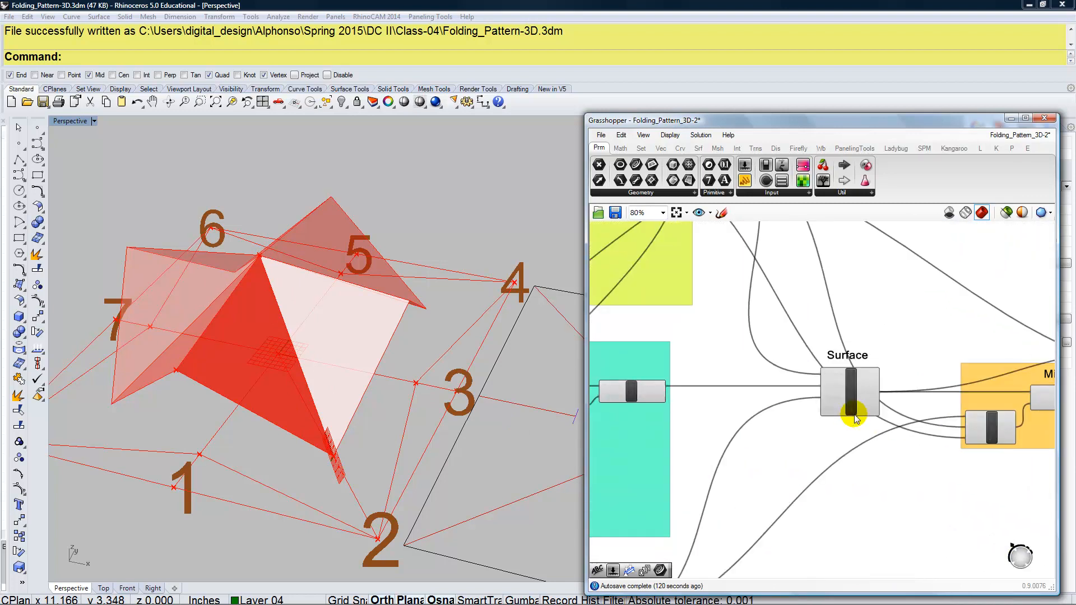
{"action": "left_click", "coordinate": [851, 403]}
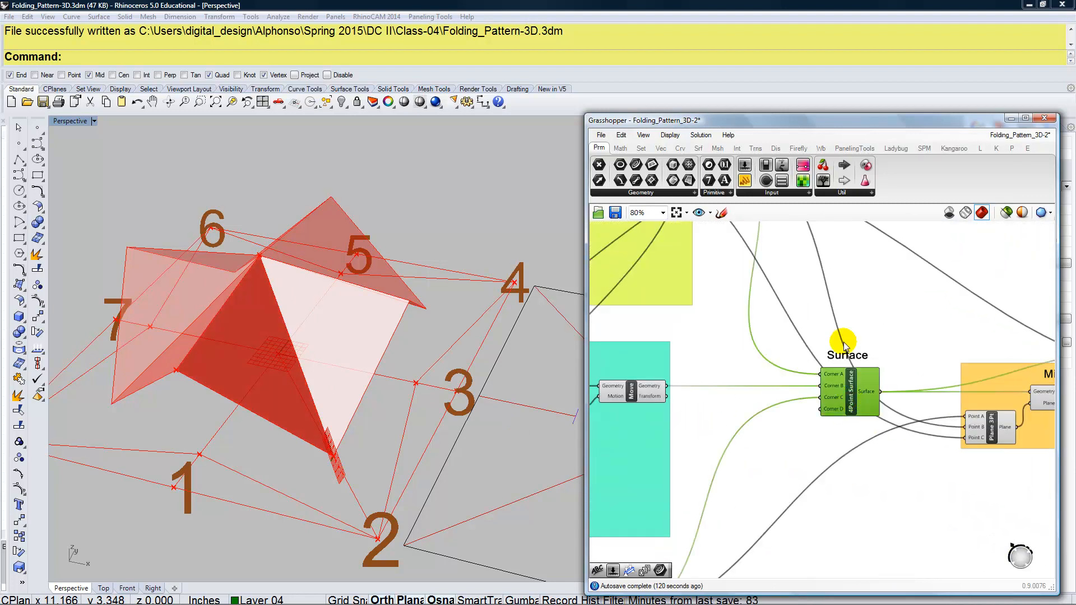
{"action": "left_click", "coordinate": [1004, 215]}
{"action": "right_click_drag", "start_coordinate": [355, 378], "coordinate": [363, 380]}
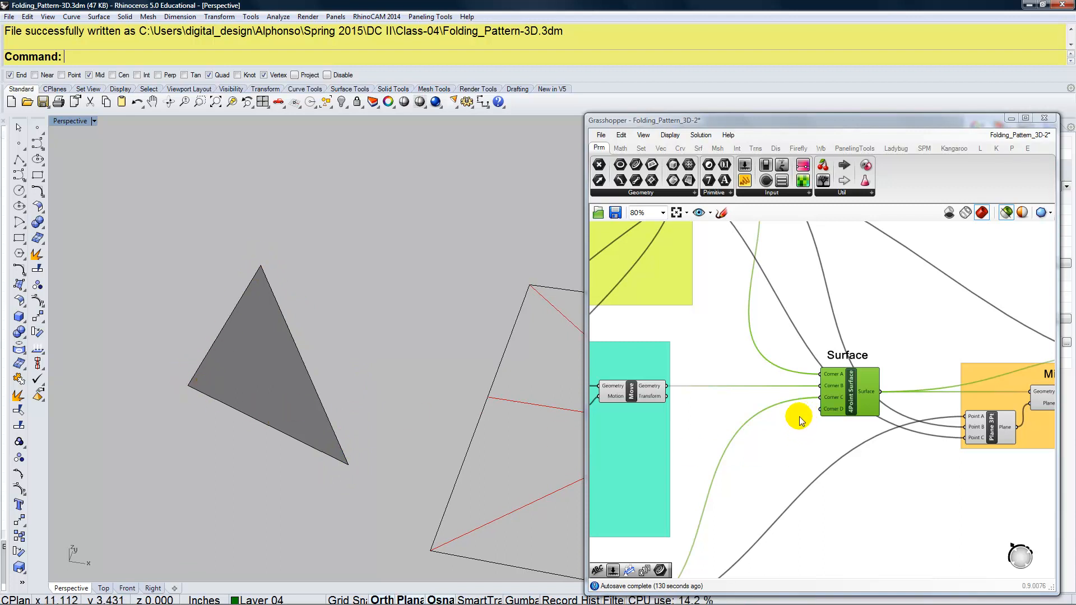
Return to the Folding_Pattern_2D-3 definition and place an Area component beneath the "Find Center Point" scribble.
{"action": "left_click", "coordinate": [999, 132]}
{"action": "left_click", "coordinate": [1026, 202]}
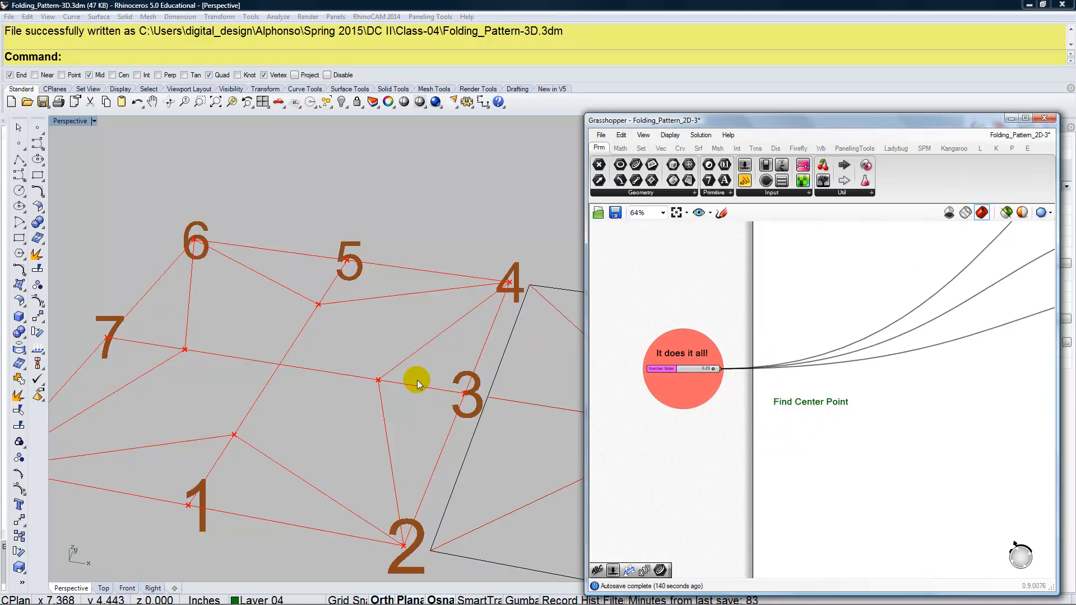
{"action": "right_click_drag", "start_coordinate": [355, 372], "coordinate": [380, 343], "text": "shift"}
{"action": "scroll", "coordinate": [373, 358], "scroll_direction": "down", "scroll_amount": 4}
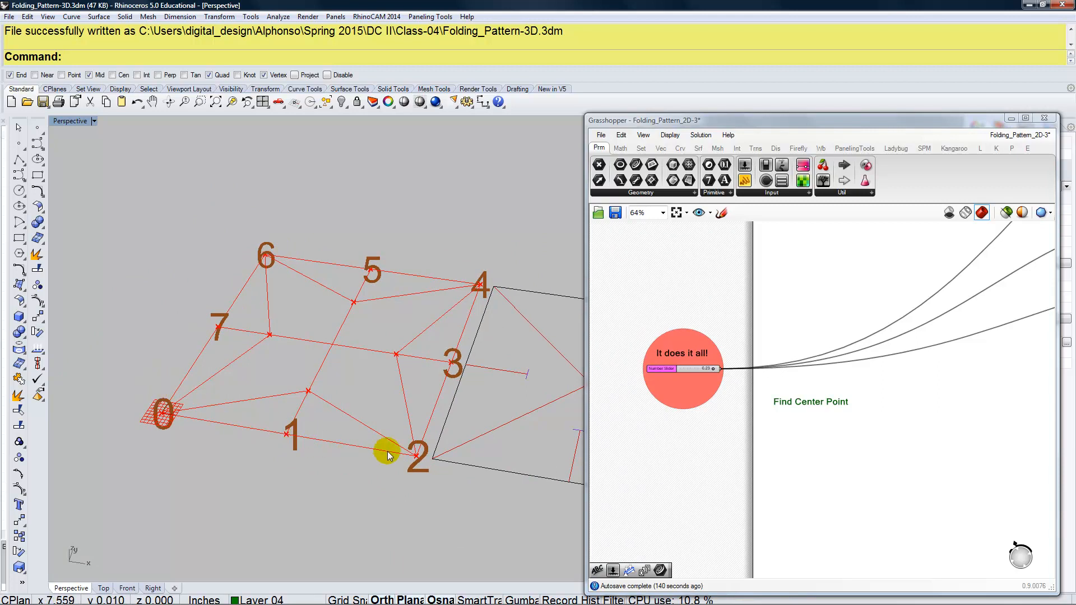
{"action": "double_click", "coordinate": [782, 431]}
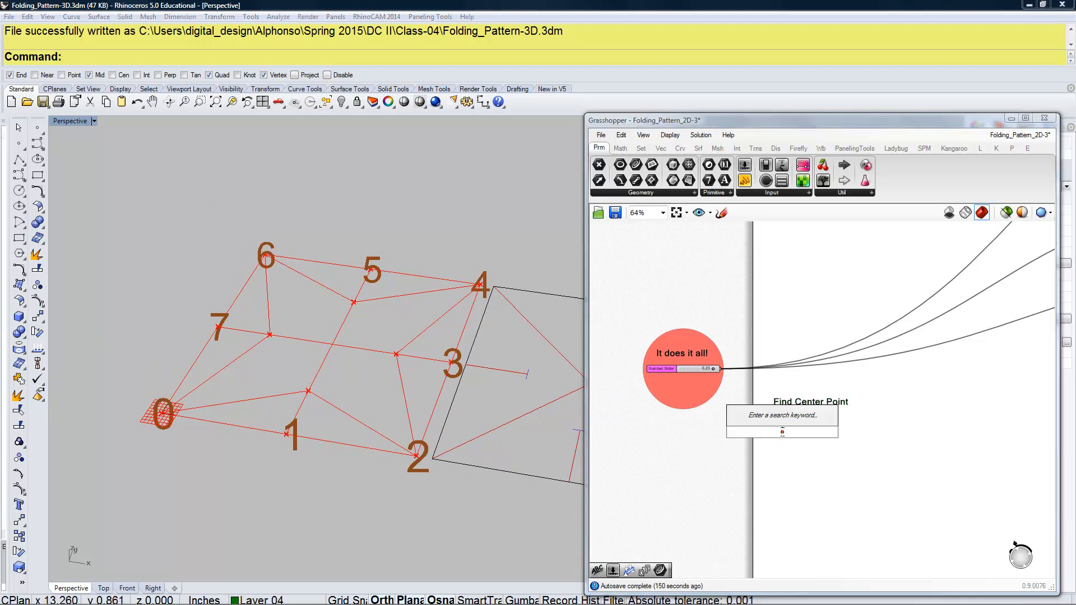
{"action": "type", "text": "area"}
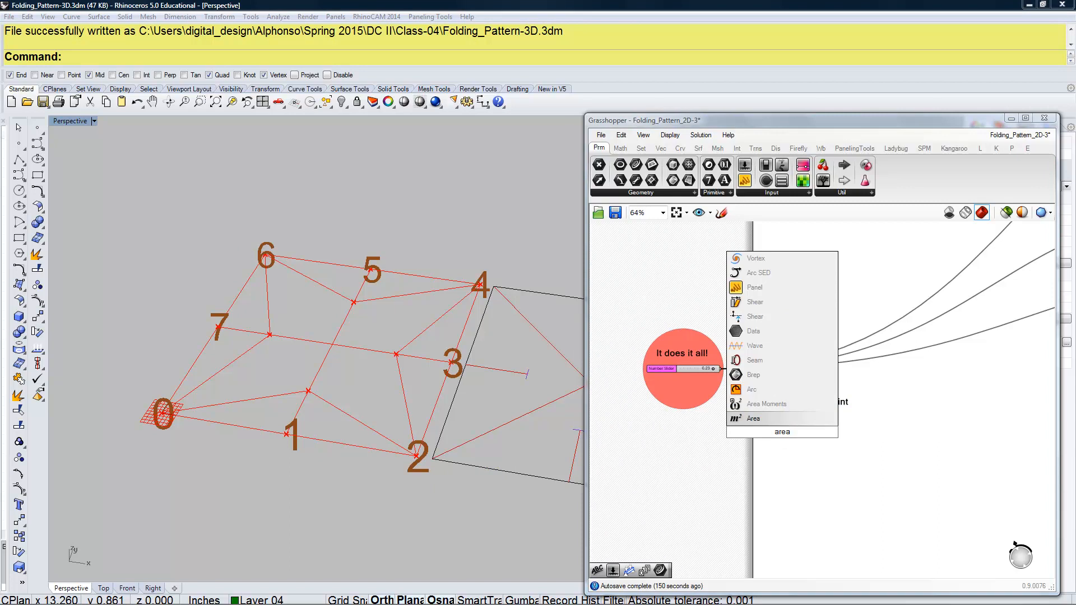
{"action": "left_click", "coordinate": [776, 418]}
{"action": "left_click_drag", "start_coordinate": [788, 434], "coordinate": [814, 426]}
{"action": "scroll", "coordinate": [786, 433], "scroll_direction": "up", "scroll_amount": 5}
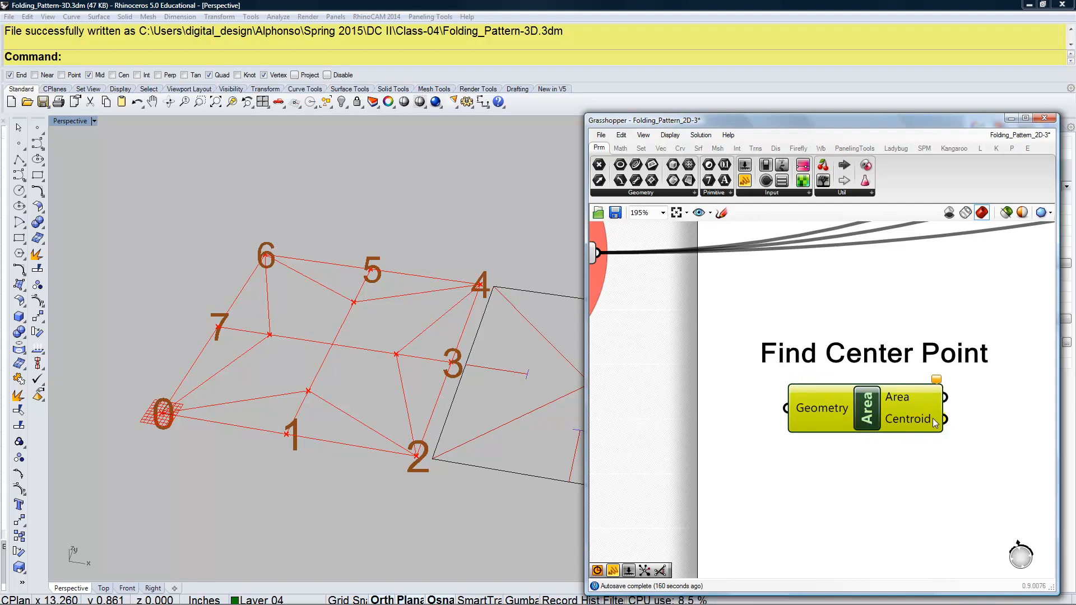
Connect the Rectangle component's Rectangle output to the Area component's Geometry input, keeping Area under the "Find Center Point" scribble.
{"action": "scroll", "coordinate": [790, 458], "scroll_direction": "down", "scroll_amount": 4}
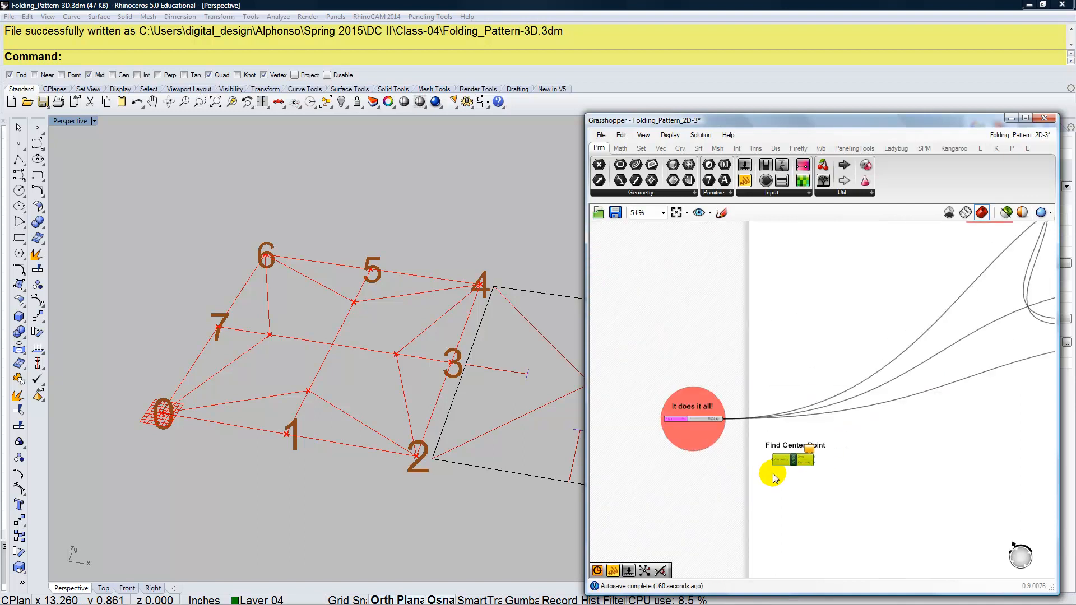
{"action": "scroll", "coordinate": [790, 459], "scroll_direction": "up", "scroll_amount": 2}
{"action": "left_click_drag", "start_coordinate": [799, 463], "coordinate": [898, 382]}
{"action": "scroll", "coordinate": [819, 535], "scroll_direction": "down", "scroll_amount": 7}
{"action": "scroll", "coordinate": [845, 339], "scroll_direction": "up", "scroll_amount": 6}
{"action": "scroll", "coordinate": [839, 367], "scroll_direction": "up", "scroll_amount": 3}
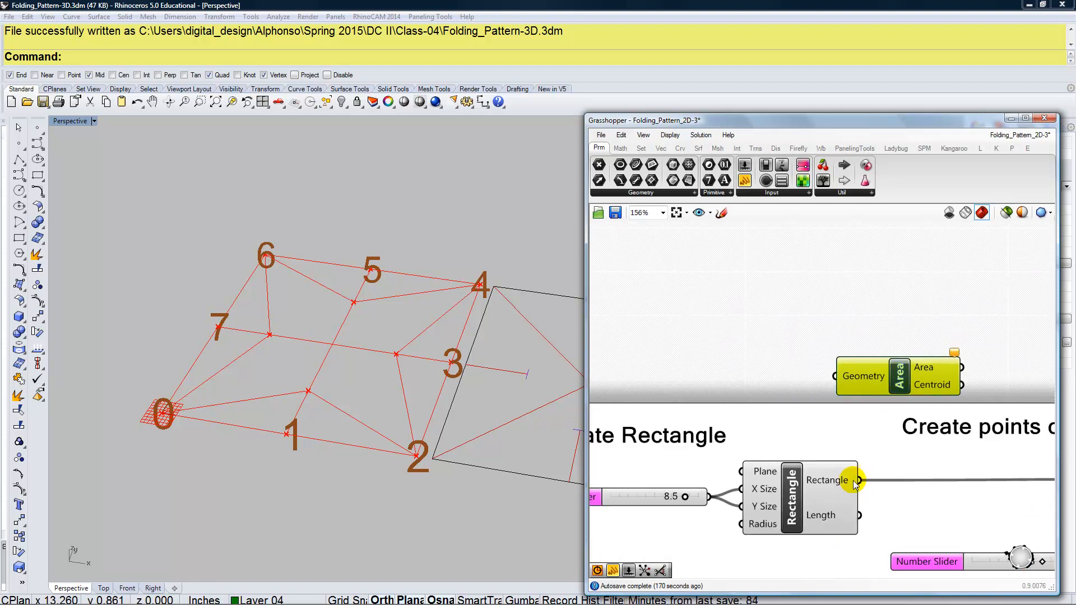
{"action": "right_click_drag", "start_coordinate": [783, 435], "coordinate": [738, 397]}
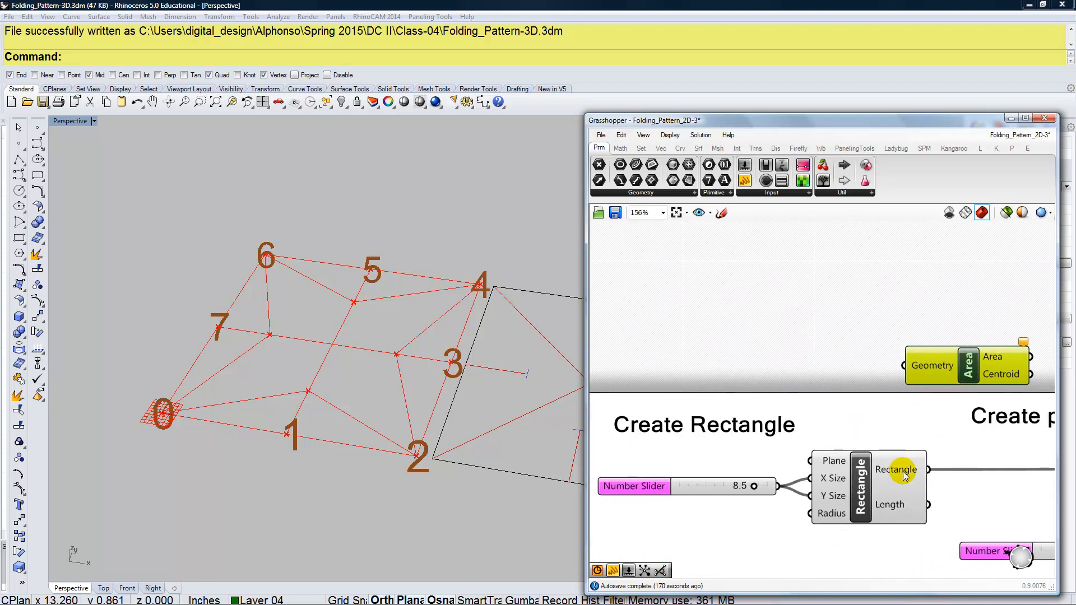
{"action": "left_click_drag", "start_coordinate": [928, 470], "coordinate": [901, 367]}
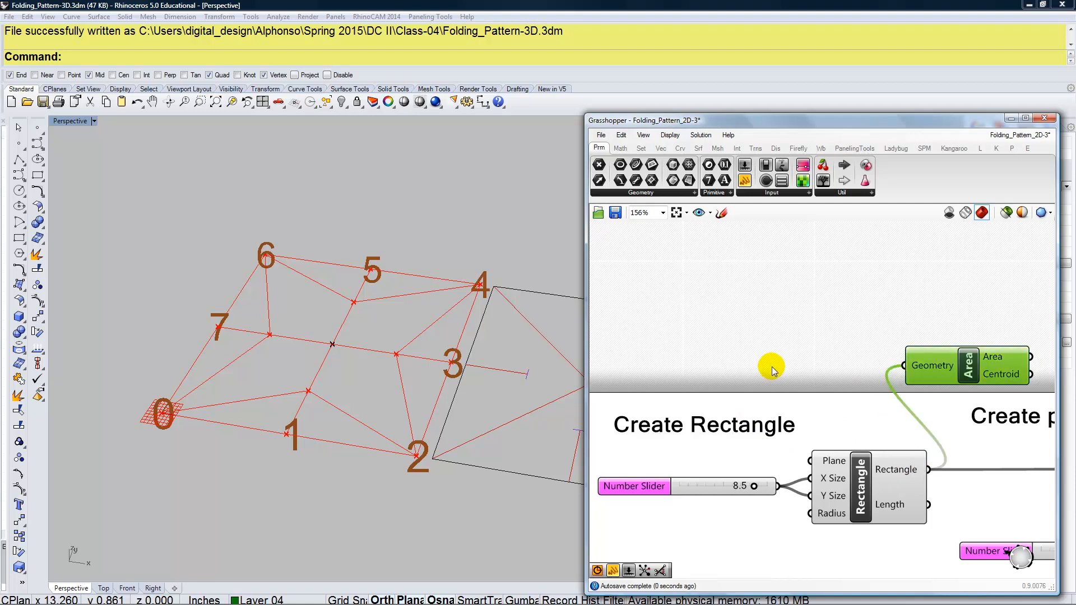
{"action": "left_click_drag", "start_coordinate": [951, 370], "coordinate": [779, 371]}
{"action": "scroll", "coordinate": [740, 294], "scroll_direction": "down", "scroll_amount": 5}
{"action": "scroll", "coordinate": [760, 425], "scroll_direction": "up", "scroll_amount": 4}
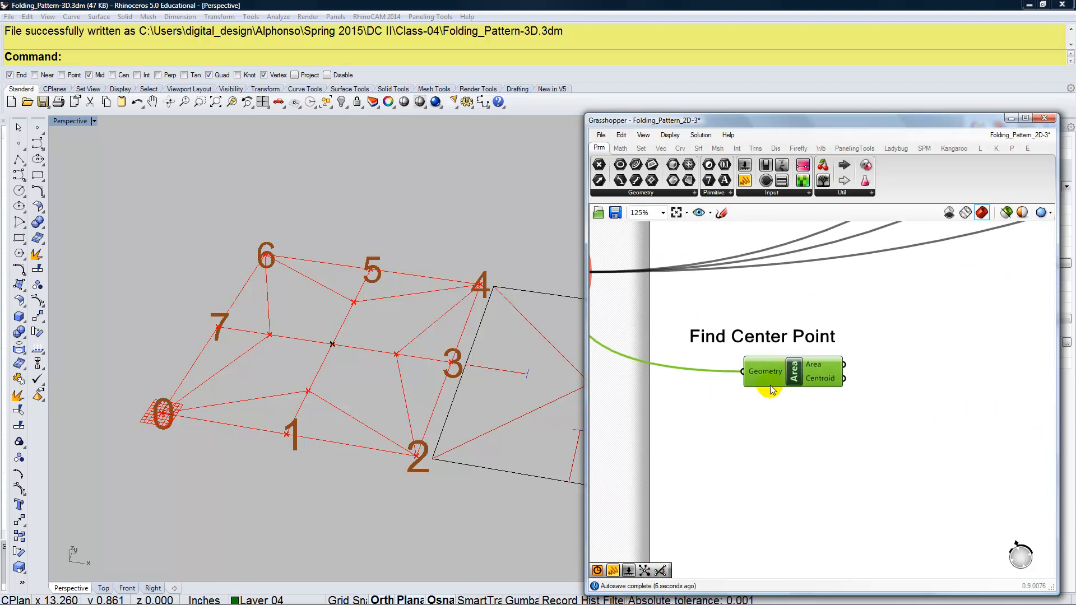
Add a scribble reading "Raise Center Point" to the right of the "Find Center Point" scribble.
{"action": "double_click", "coordinate": [907, 332]}
{"action": "type", "text": "scrib"}
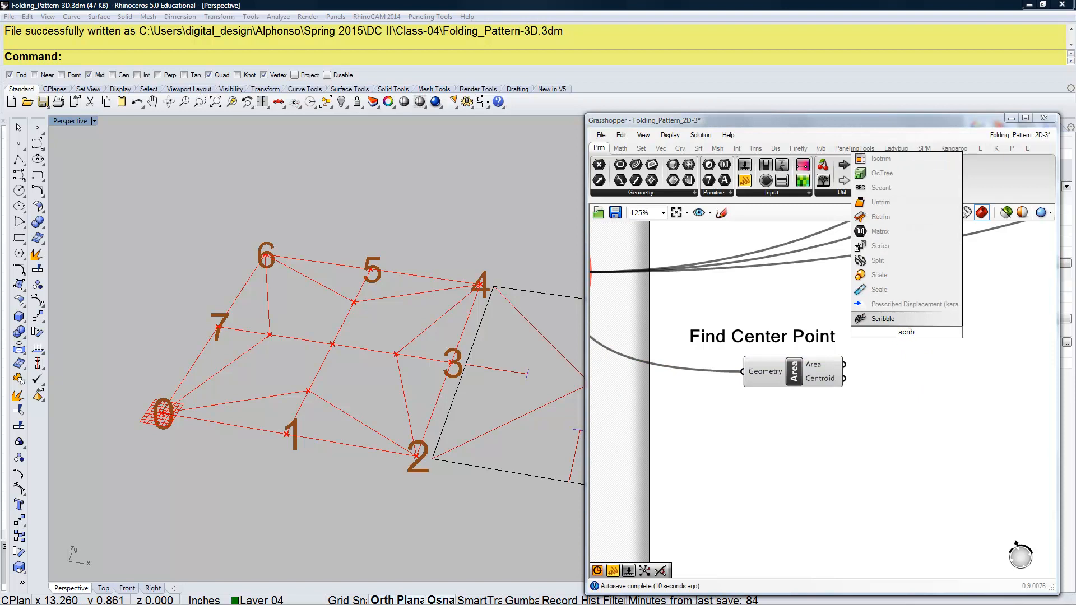
{"action": "left_click", "coordinate": [905, 320]}
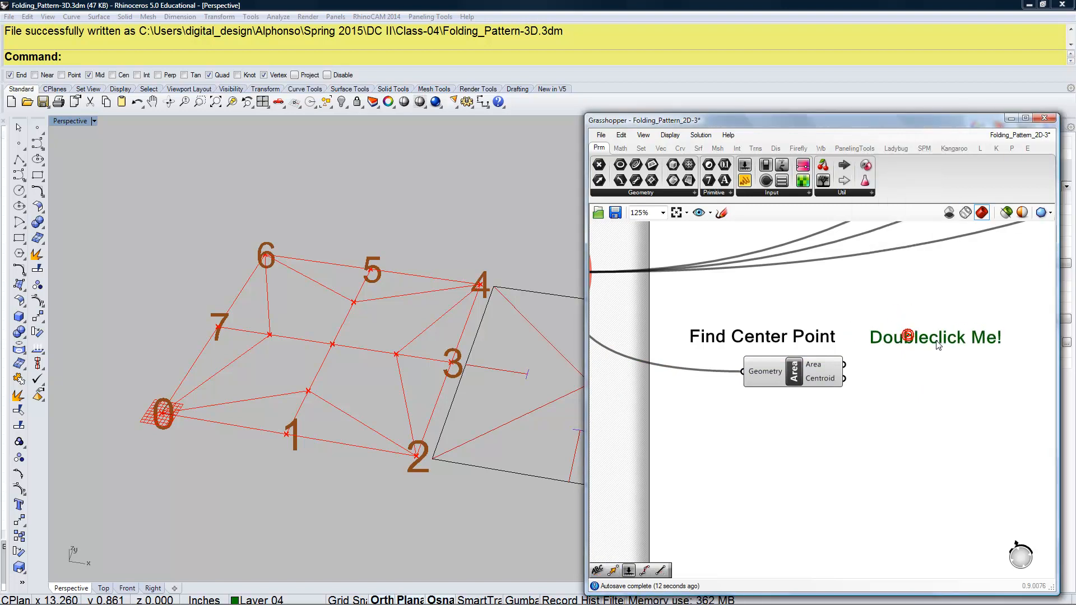
{"action": "double_click", "coordinate": [936, 337]}
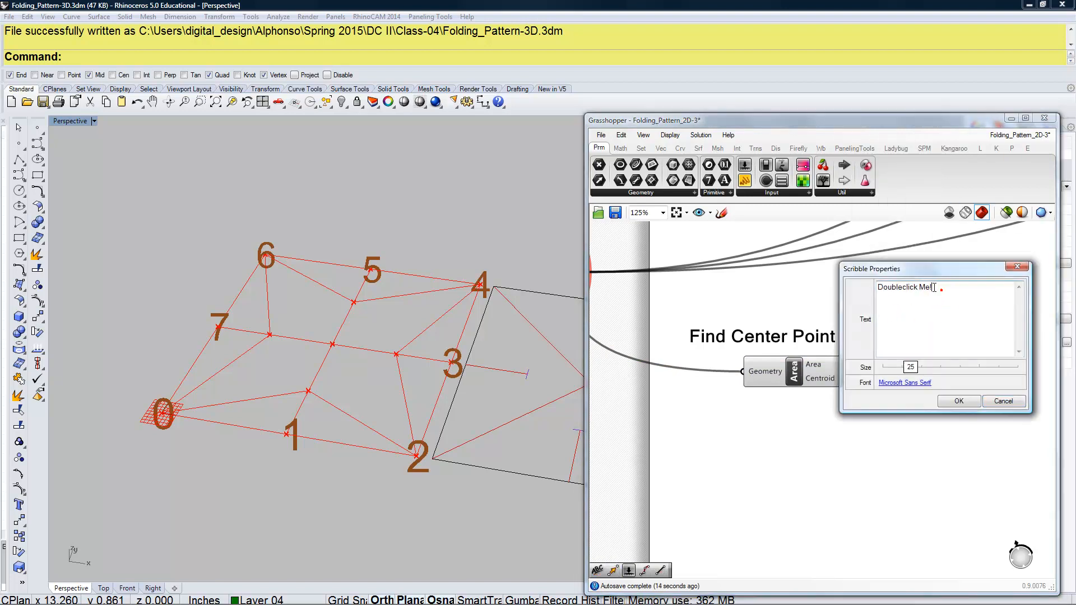
{"action": "type", "text": "Raise Center"}
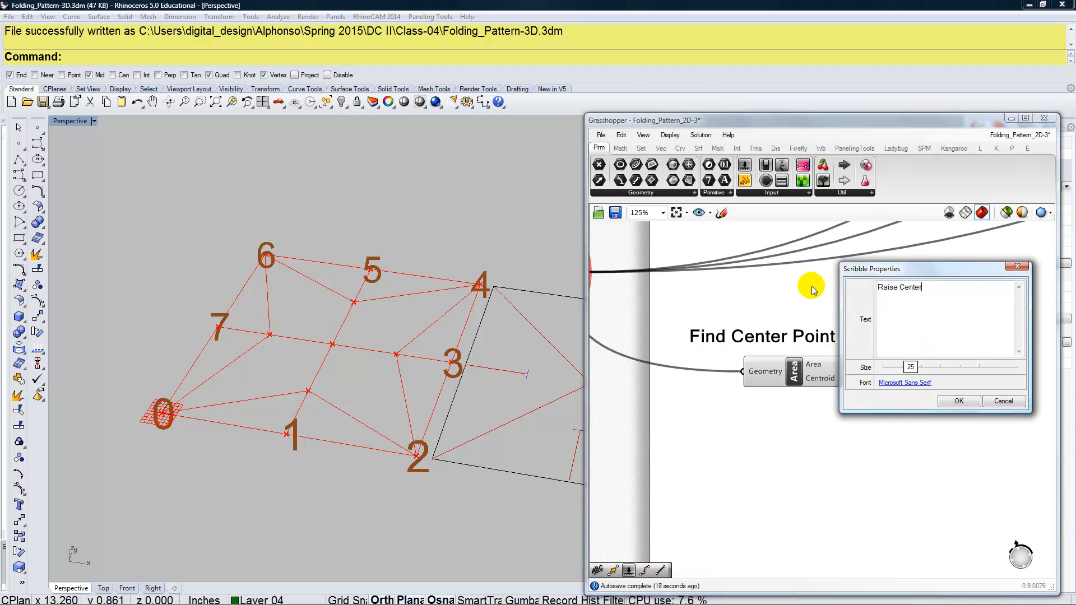
{"action": "type", "text": " Poine"}
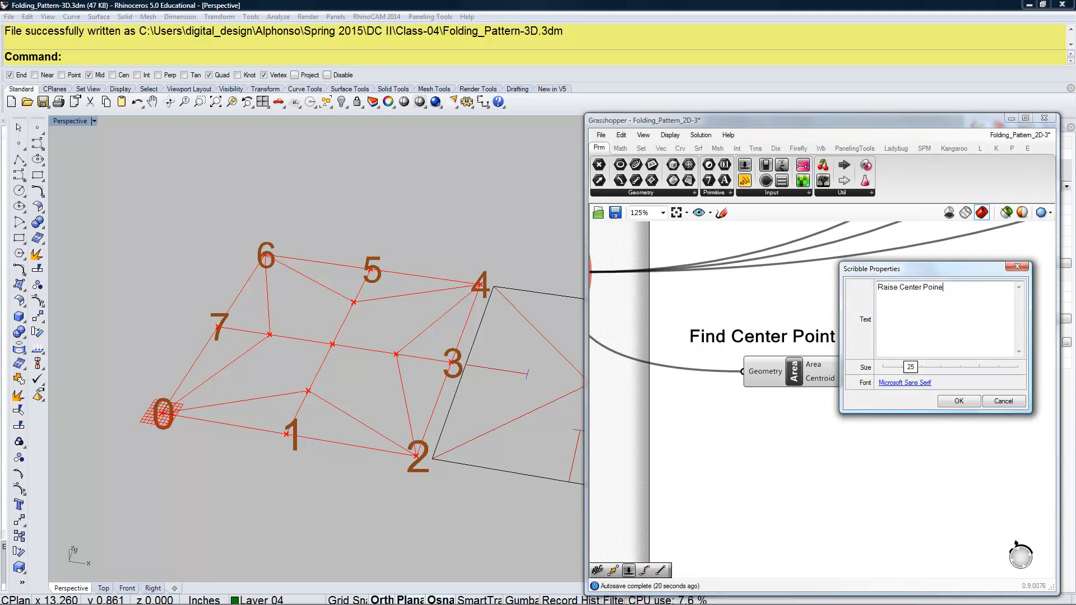
{"action": "key", "text": "BackSpace"}
{"action": "type", "text": "t"}
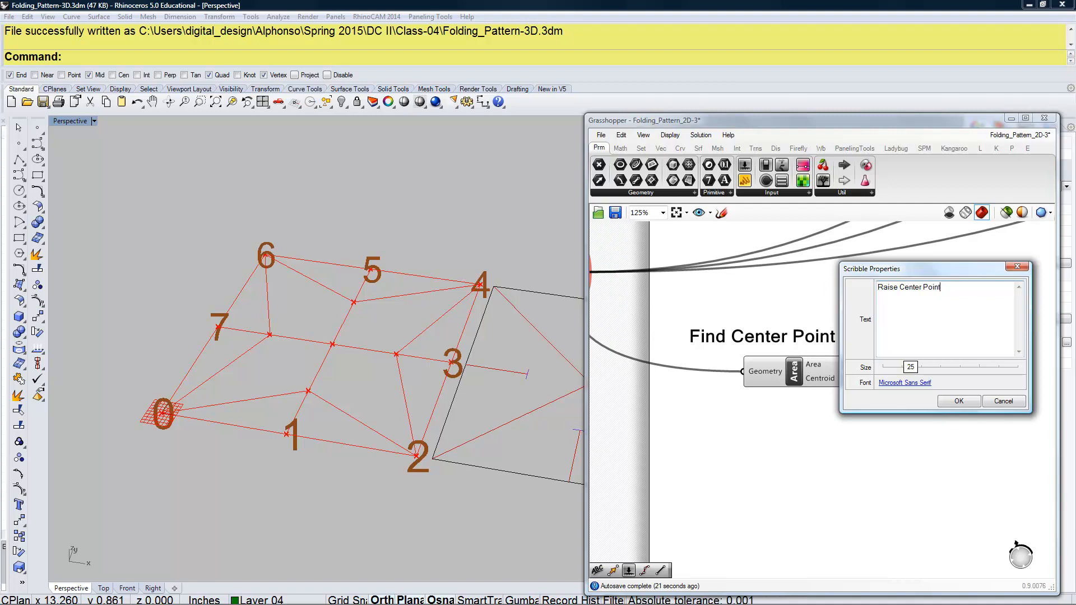
{"action": "left_click", "coordinate": [948, 400]}
{"action": "left_click_drag", "start_coordinate": [932, 334], "coordinate": [958, 345]}
{"action": "left_click", "coordinate": [924, 387]}
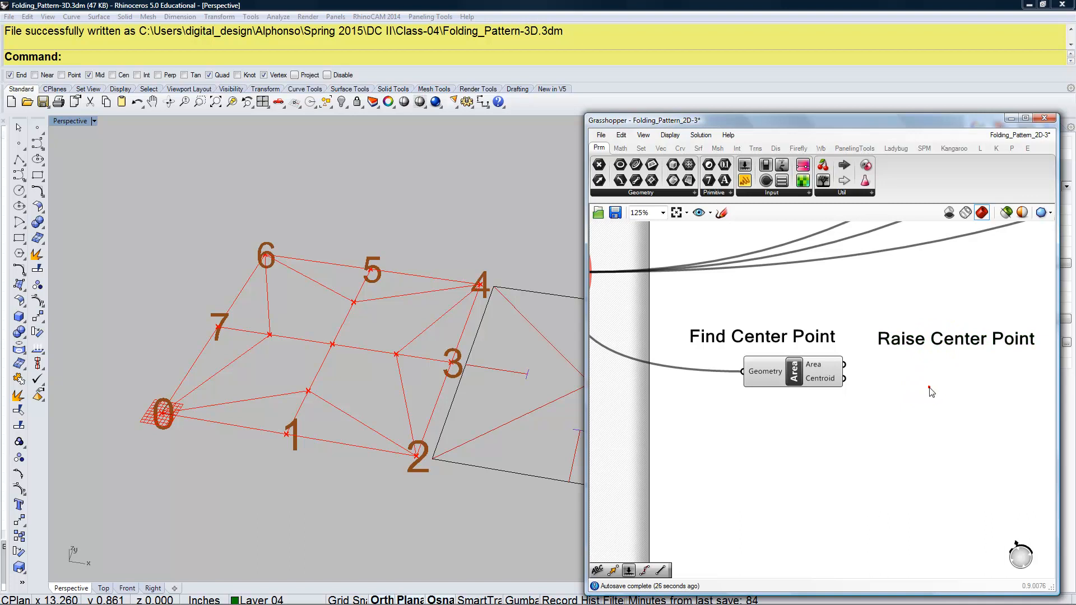
Place a Move component beneath the "Raise Center Point" scribble and feed the Area component's Centroid into its Geometry input.
{"action": "double_click", "coordinate": [929, 387]}
{"action": "type", "text": "move"}
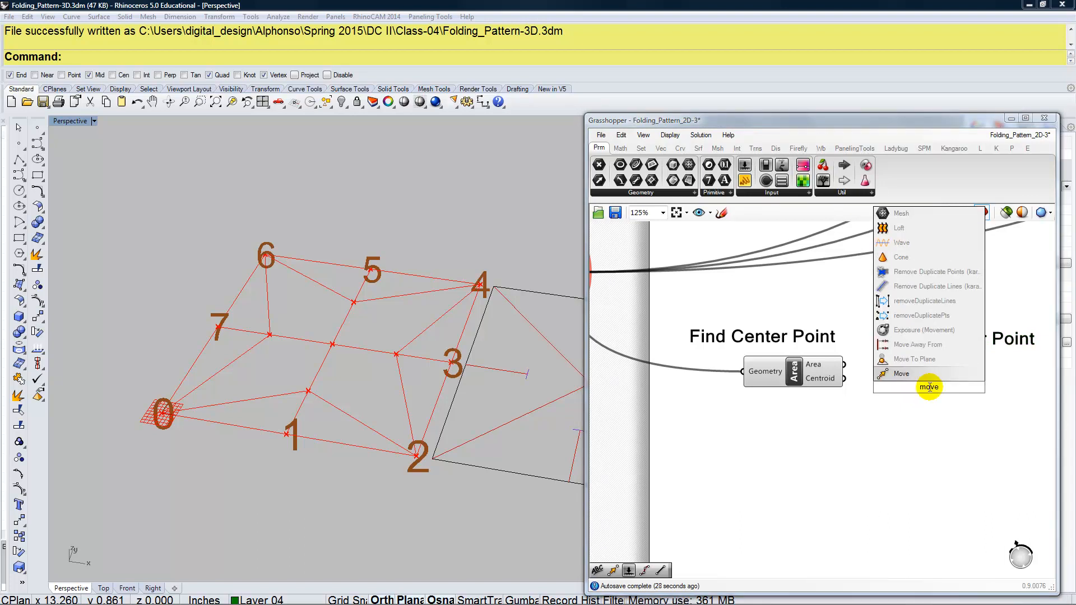
{"action": "left_click", "coordinate": [921, 374]}
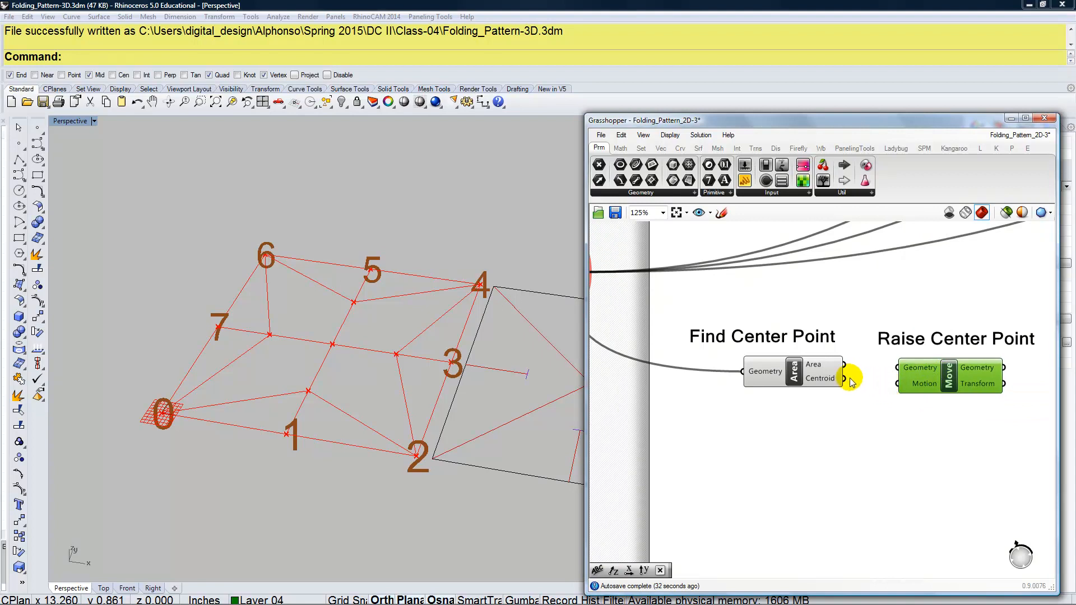
{"action": "left_click_drag", "start_coordinate": [844, 379], "coordinate": [940, 396]}
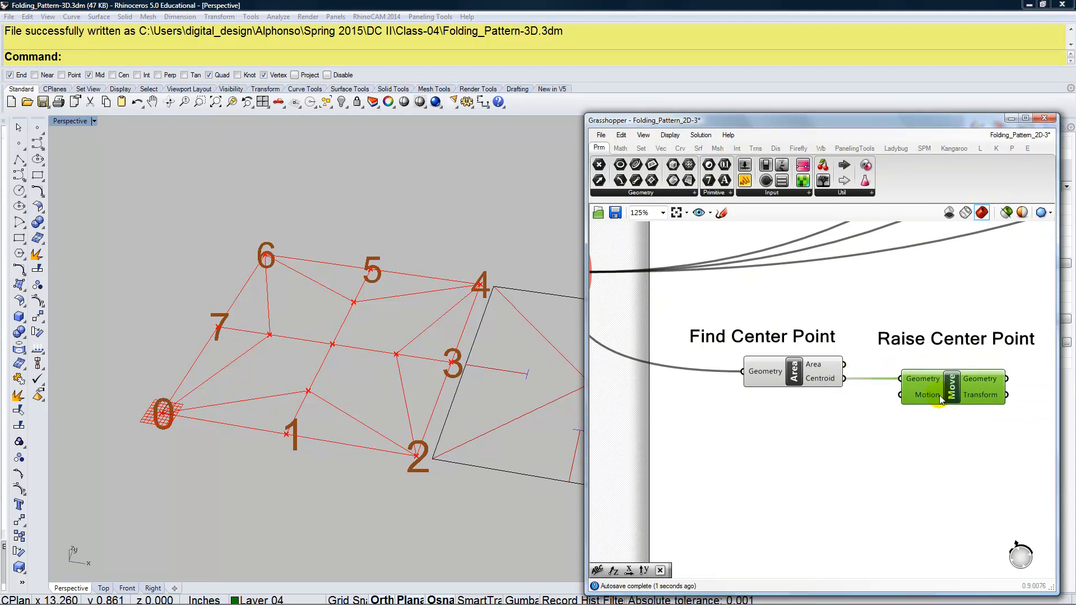
Add a Unit Z component below Area and connect its Unit vector output to the Move component's Motion input.
{"action": "right_click_drag", "start_coordinate": [427, 440], "coordinate": [418, 408]}
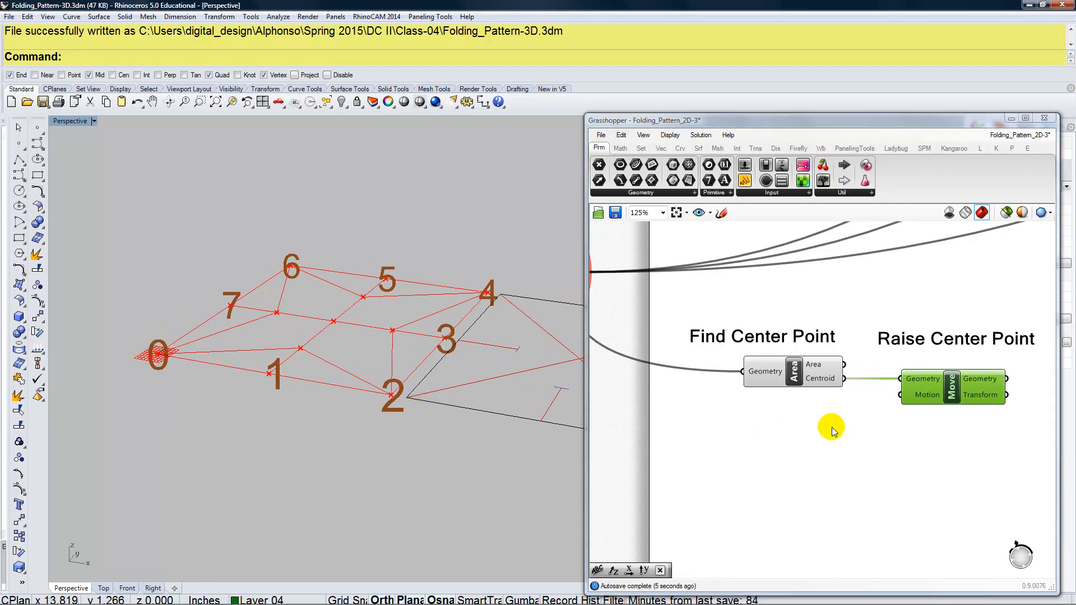
{"action": "right_click_drag", "start_coordinate": [336, 367], "coordinate": [312, 432], "text": "shift"}
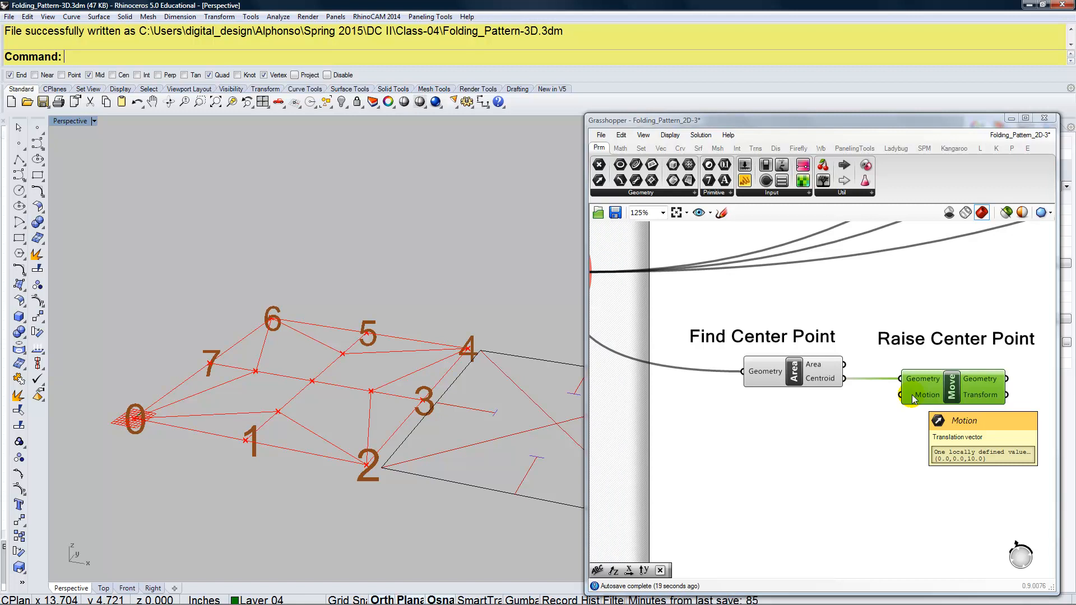
{"action": "double_click", "coordinate": [840, 432]}
{"action": "type", "text": "z"}
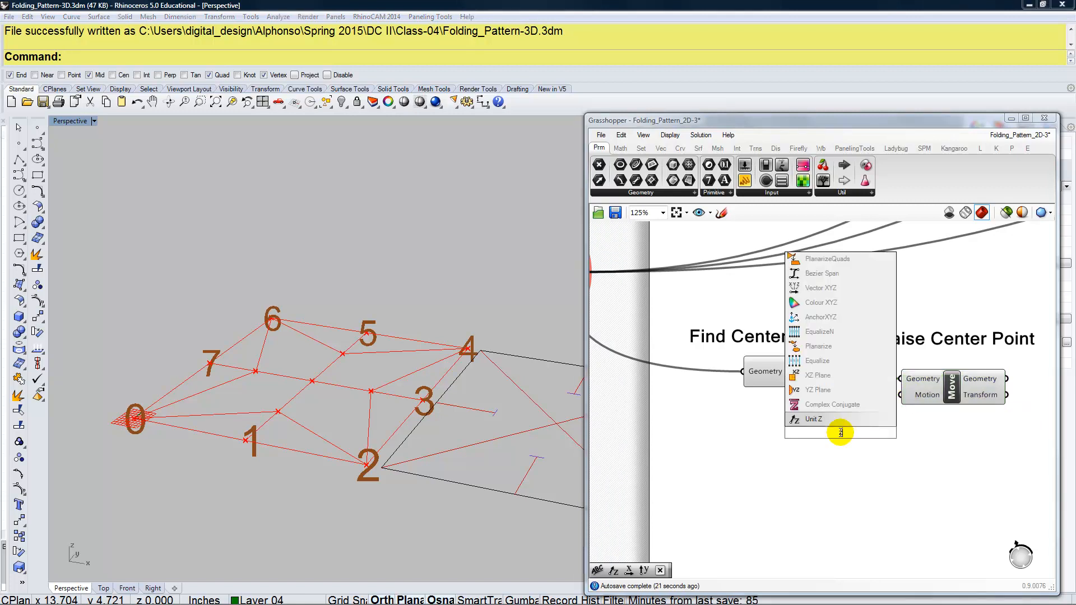
{"action": "left_click", "coordinate": [774, 424]}
{"action": "left_click_drag", "start_coordinate": [837, 439], "coordinate": [896, 402]}
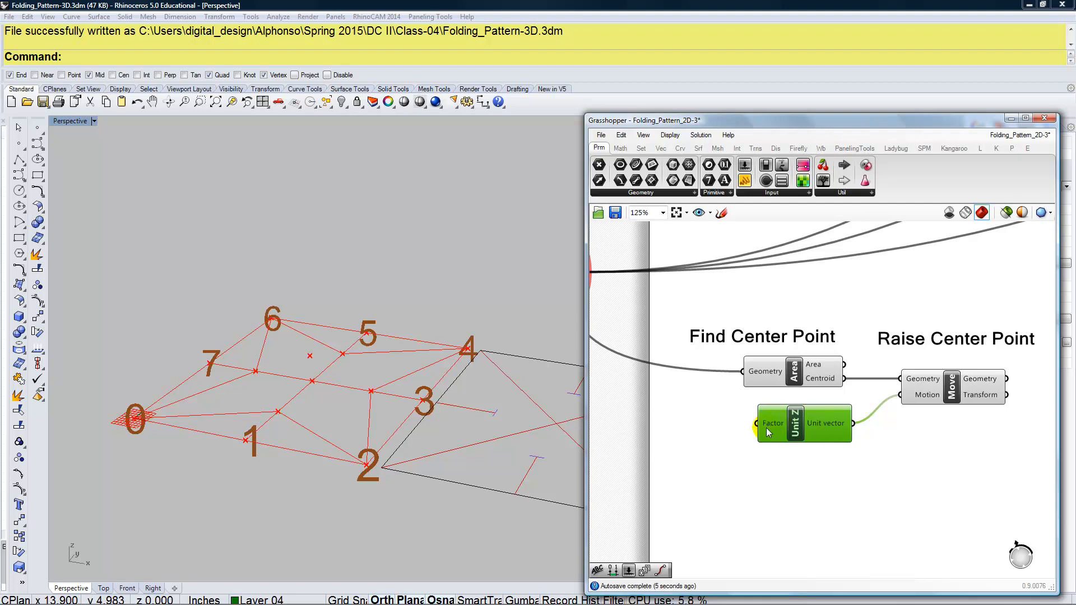
Shift the Area, Unit Z and Move components with both scribbles to the right, making room beside the slider.
{"action": "right_click_drag", "start_coordinate": [465, 439], "coordinate": [428, 444]}
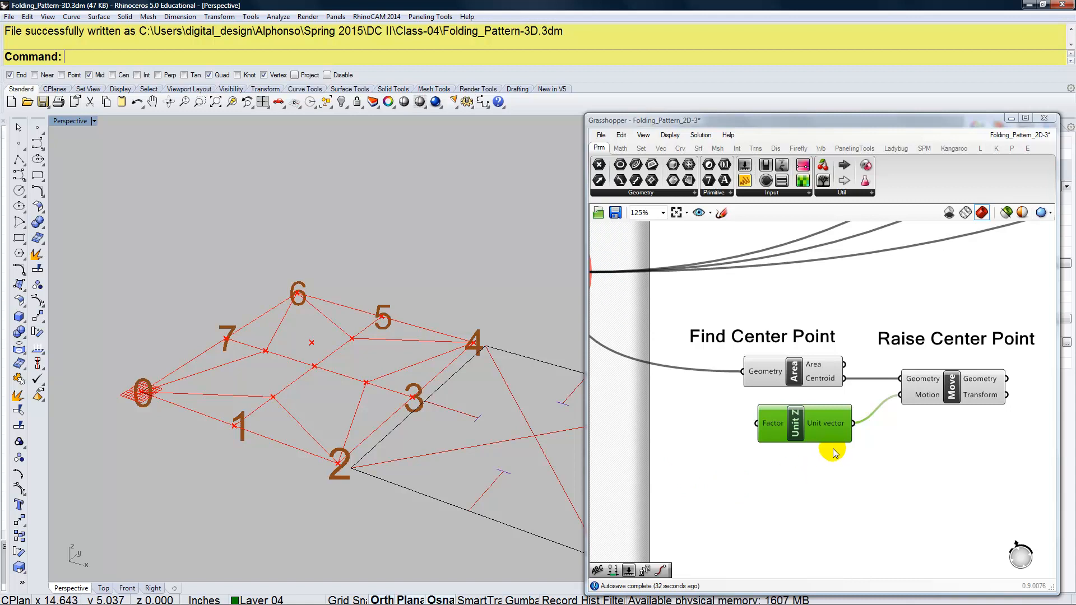
{"action": "left_click_drag", "start_coordinate": [939, 495], "coordinate": [795, 328]}
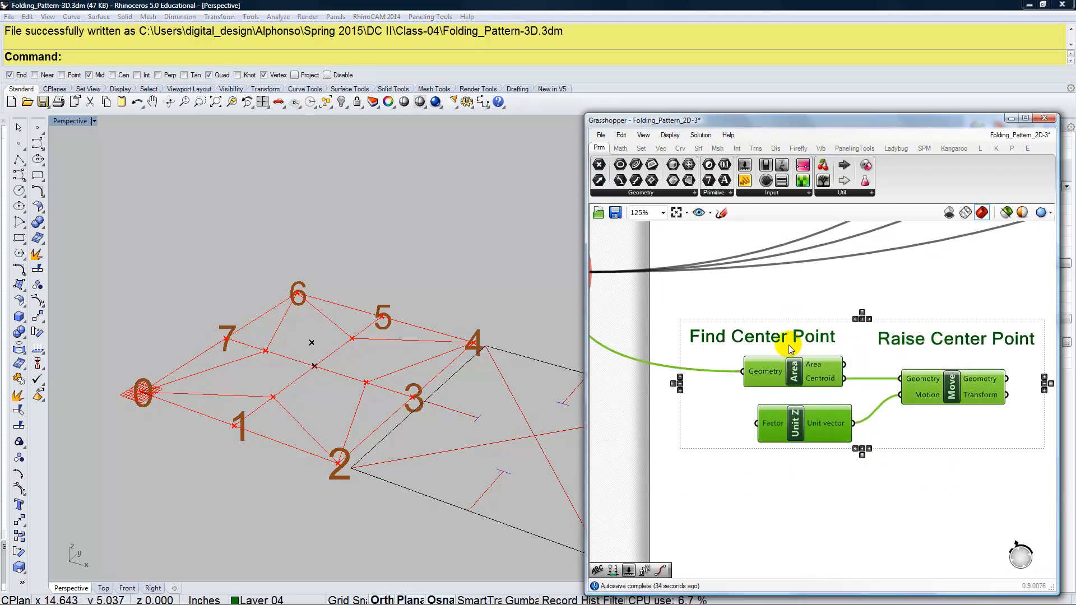
{"action": "left_click_drag", "start_coordinate": [792, 368], "coordinate": [875, 367]}
Run the "It does it all!" number slider down to 0.00 and back up, leaving it at 0.25.
{"action": "scroll", "coordinate": [867, 410], "scroll_direction": "down", "scroll_amount": 2}
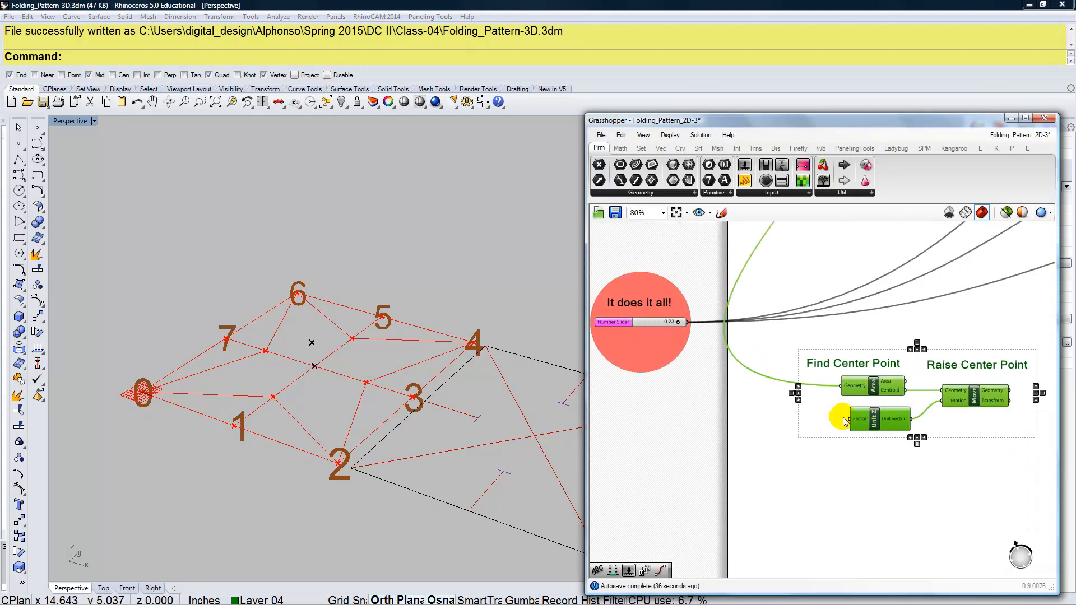
{"action": "scroll", "coordinate": [651, 332], "scroll_direction": "up", "scroll_amount": 3}
{"action": "right_click_drag", "start_coordinate": [651, 331], "coordinate": [818, 416]}
{"action": "scroll", "coordinate": [738, 370], "scroll_direction": "up", "scroll_amount": 2}
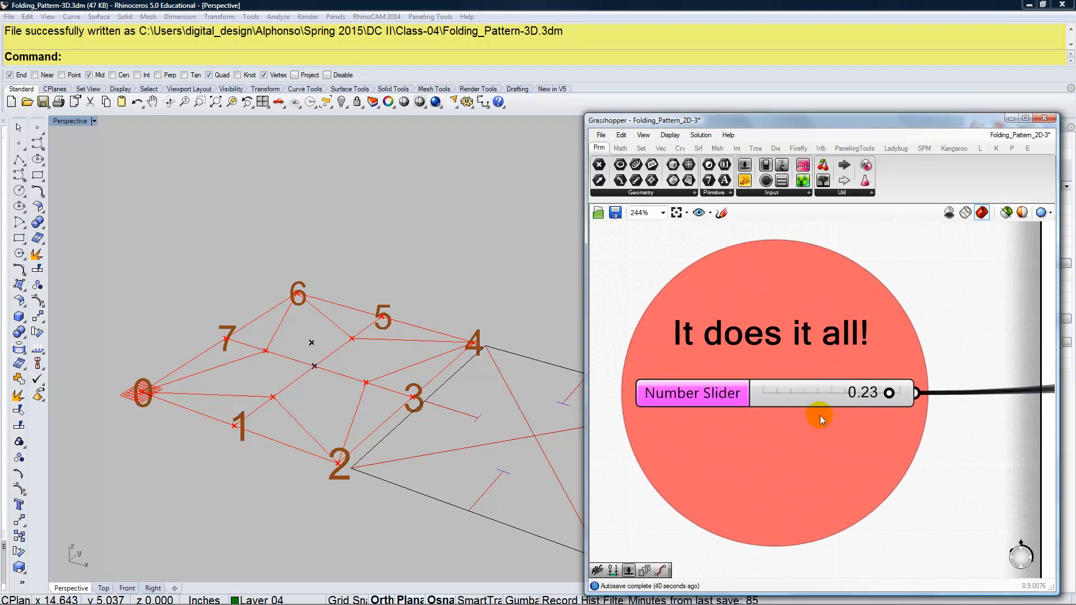
{"action": "mouse_move", "coordinate": [889, 392]}
{"action": "left_mouse_down"}
{"action": "mouse_move", "coordinate": [779, 392]}
{"action": "mouse_move", "coordinate": [903, 408]}
{"action": "left_mouse_up"}
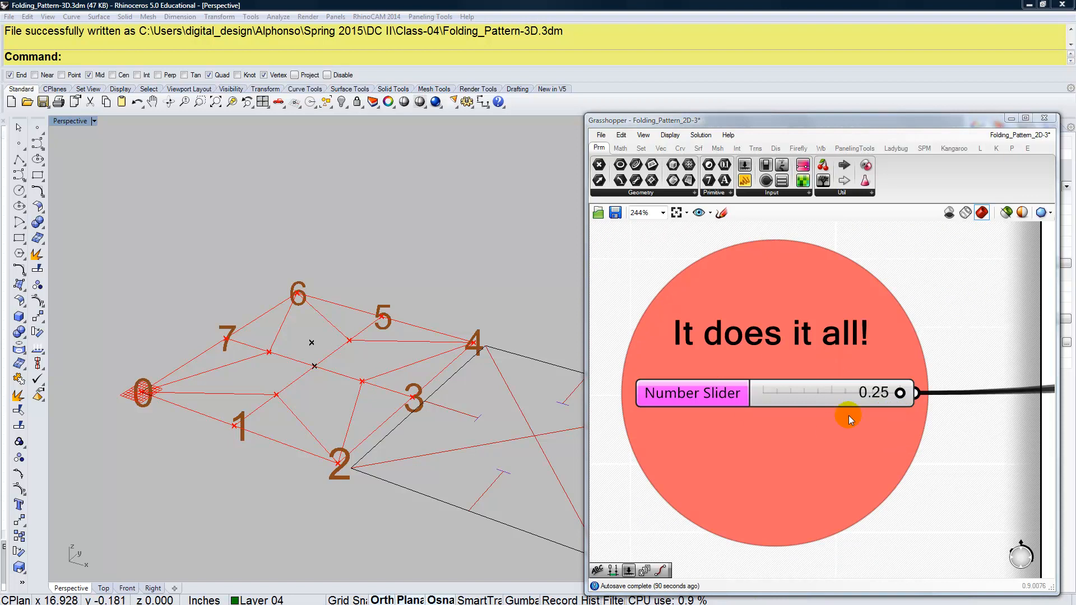
{"action": "left_click_drag", "start_coordinate": [899, 393], "coordinate": [760, 401]}
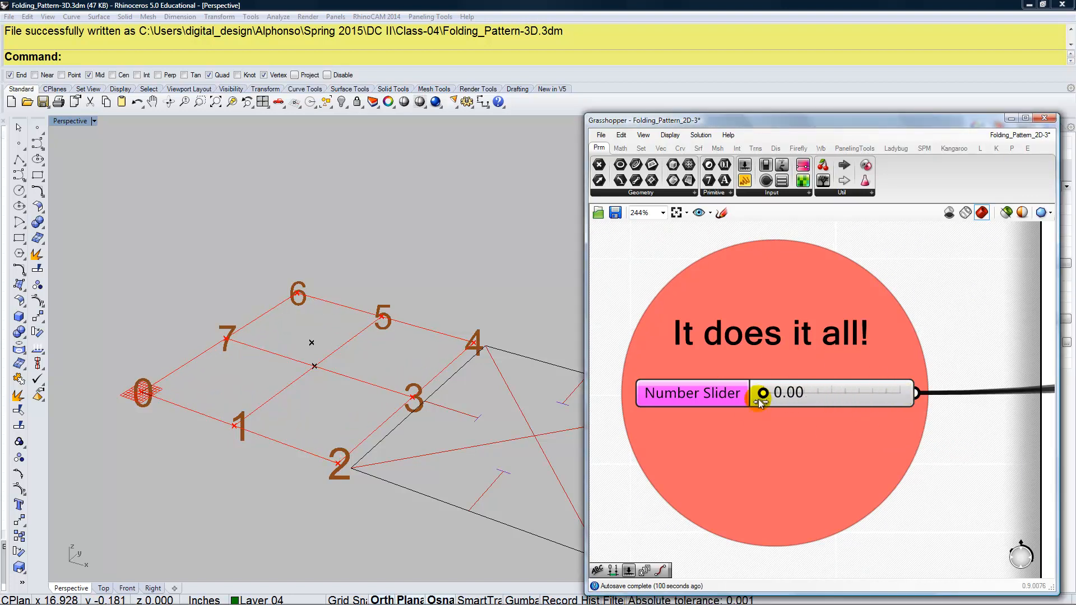
{"action": "left_click_drag", "start_coordinate": [761, 399], "coordinate": [909, 427]}
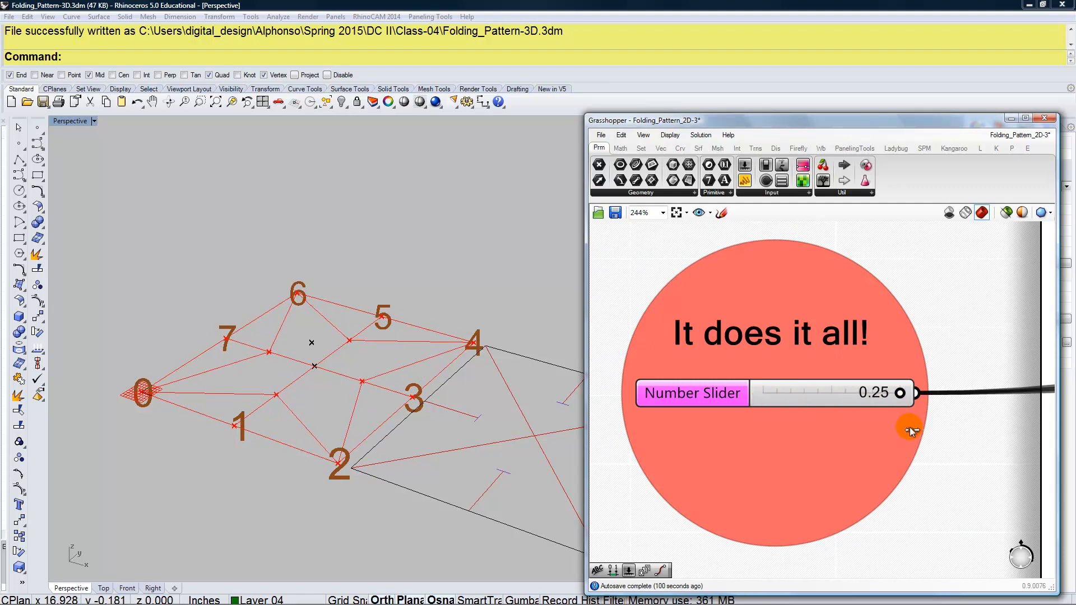
Add a scribble reading "remap values" and place it just below the red "It does it all!" circle.
{"action": "right_click_drag", "start_coordinate": [901, 496], "coordinate": [884, 469]}
{"action": "left_click", "coordinate": [826, 190]}
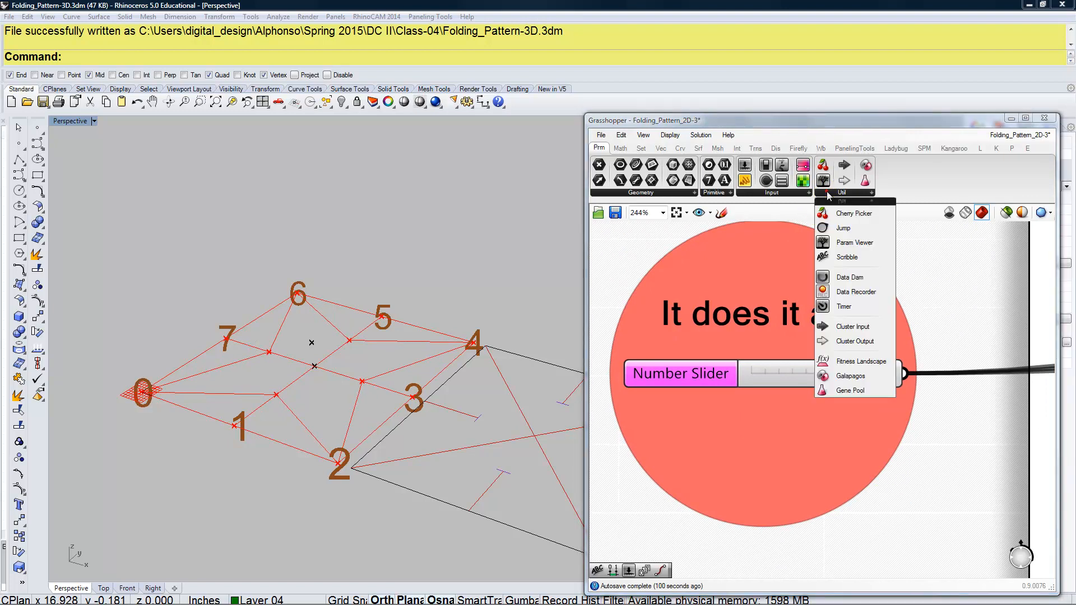
{"action": "left_click", "coordinate": [847, 257]}
{"action": "left_click", "coordinate": [819, 529]}
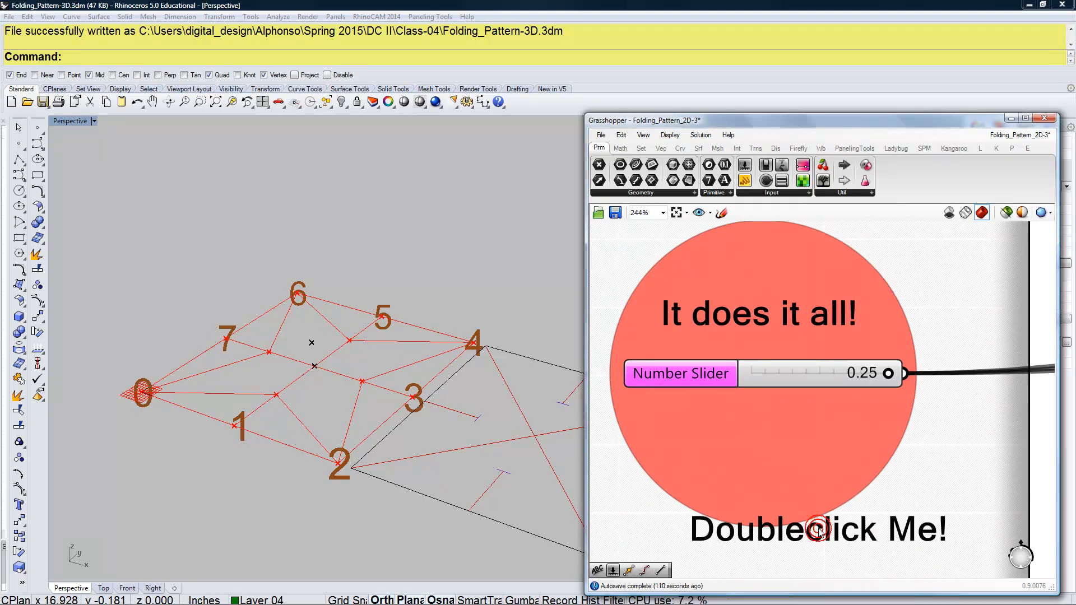
{"action": "double_click", "coordinate": [818, 530]}
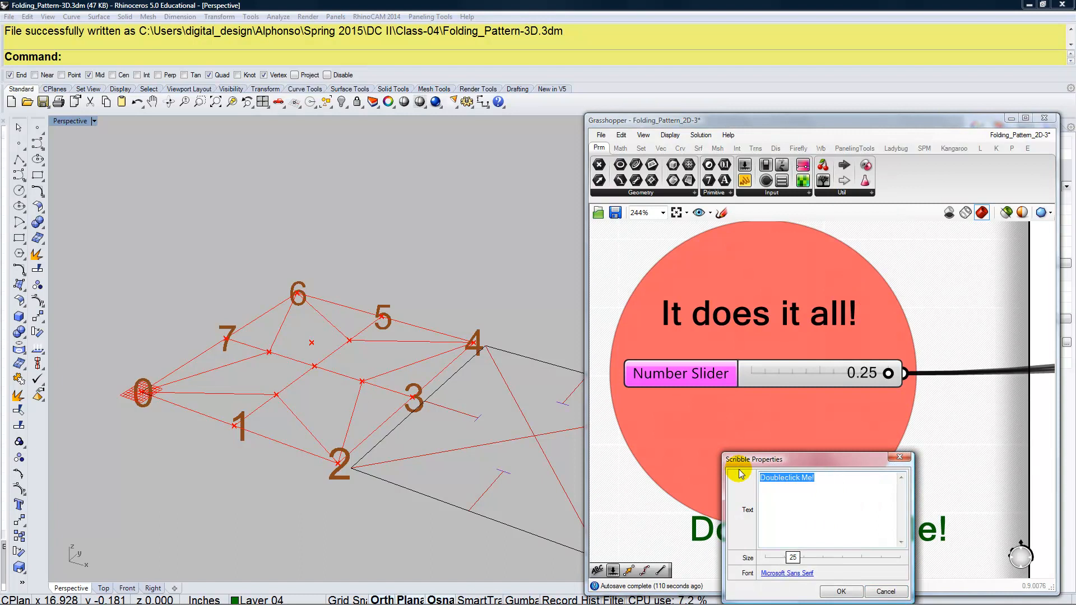
{"action": "type", "text": "remap values"}
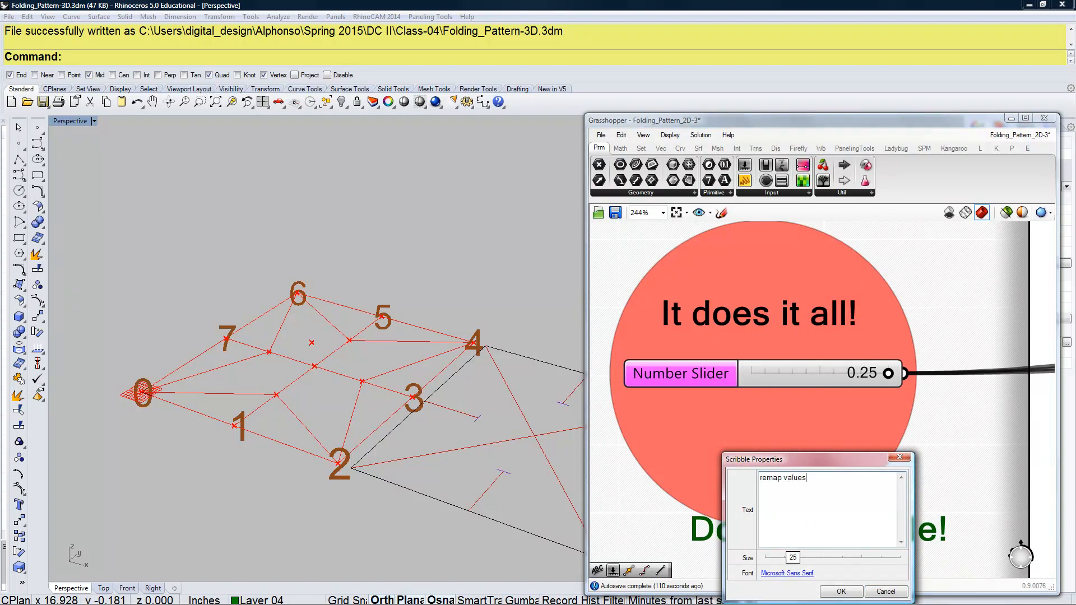
{"action": "left_click", "coordinate": [841, 591]}
{"action": "right_click_drag", "start_coordinate": [832, 511], "coordinate": [829, 453]}
{"action": "left_click_drag", "start_coordinate": [819, 463], "coordinate": [806, 482]}
Place a Remap Numbers component directly beneath the "remap values" scribble.
{"action": "scroll", "coordinate": [806, 482], "scroll_direction": "down", "scroll_amount": 1}
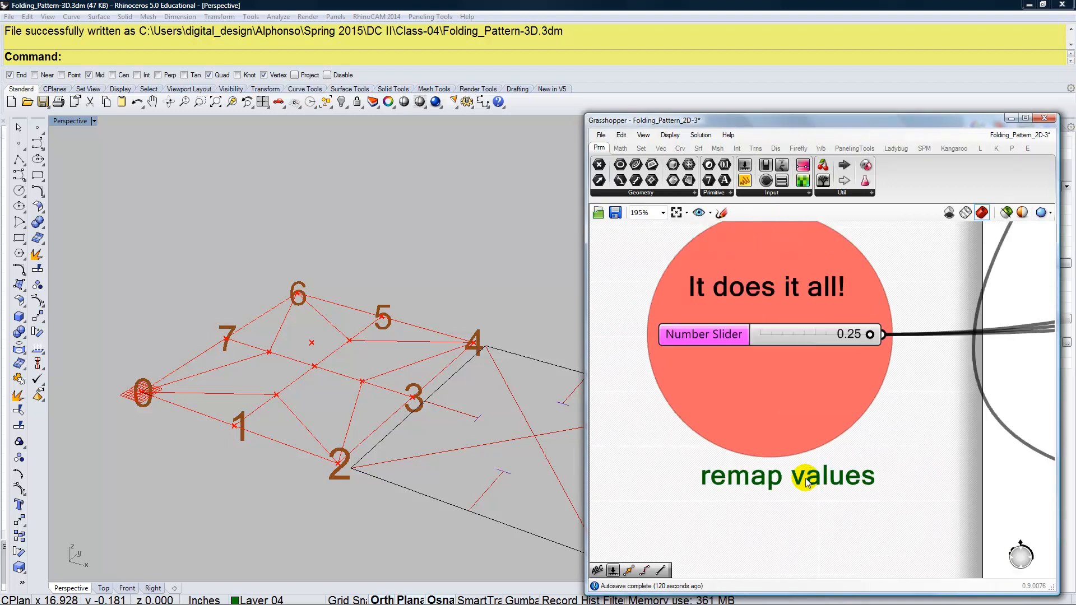
{"action": "left_click", "coordinate": [793, 510]}
{"action": "scroll", "coordinate": [792, 510], "scroll_direction": "up", "scroll_amount": 1}
{"action": "double_click", "coordinate": [791, 510]}
{"action": "type", "text": "remap"}
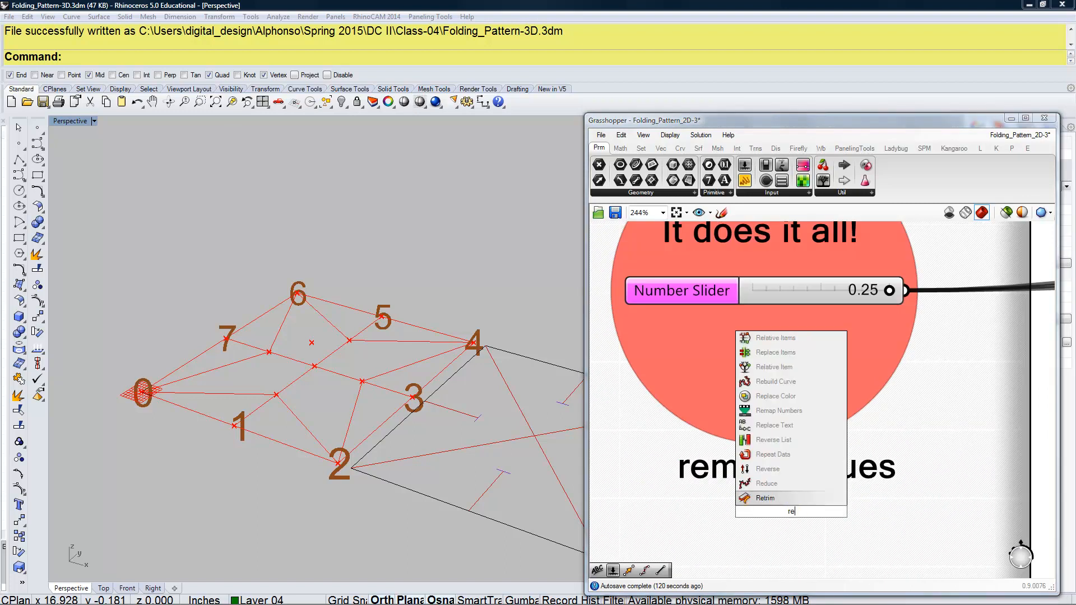
{"action": "key", "text": "Return"}
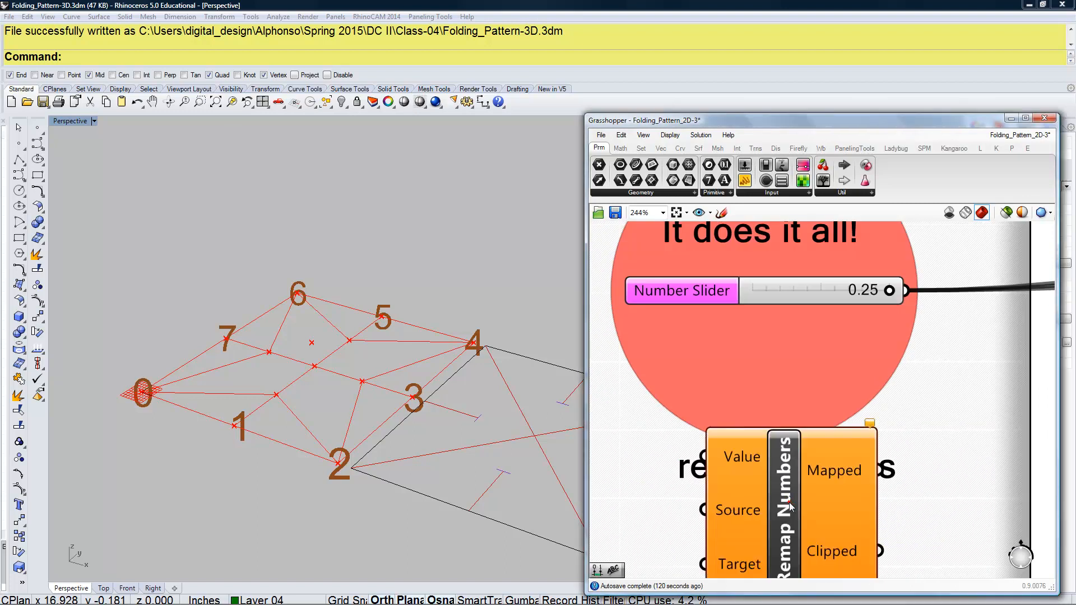
{"action": "scroll", "coordinate": [794, 462], "scroll_direction": "down", "scroll_amount": 4}
{"action": "left_click_drag", "start_coordinate": [794, 463], "coordinate": [787, 485]}
{"action": "scroll", "coordinate": [727, 459], "scroll_direction": "up", "scroll_amount": 1}
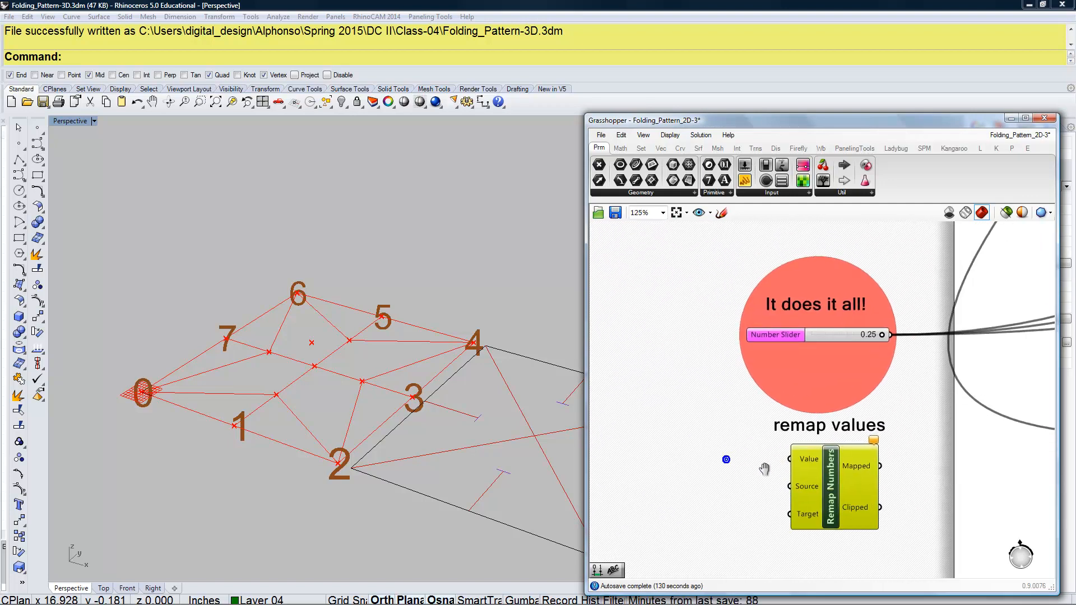
{"action": "left_click", "coordinate": [819, 472]}
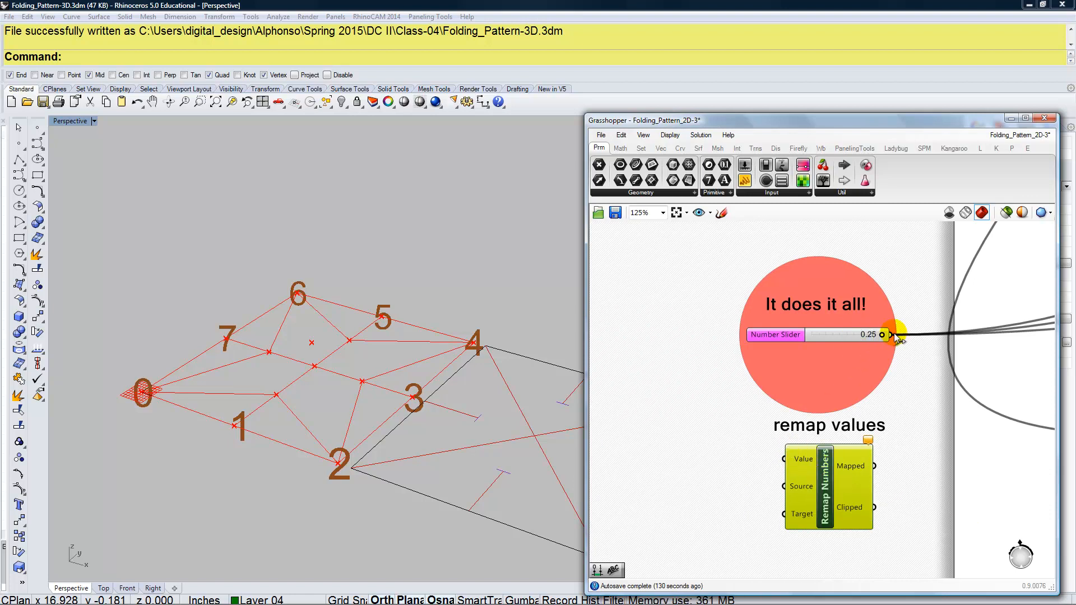
Feed the number slider into Remap Numbers' Value input, and move the component with its scribble outside the slider group, below "Find Center Point".
{"action": "left_click_drag", "start_coordinate": [904, 349], "coordinate": [780, 459]}
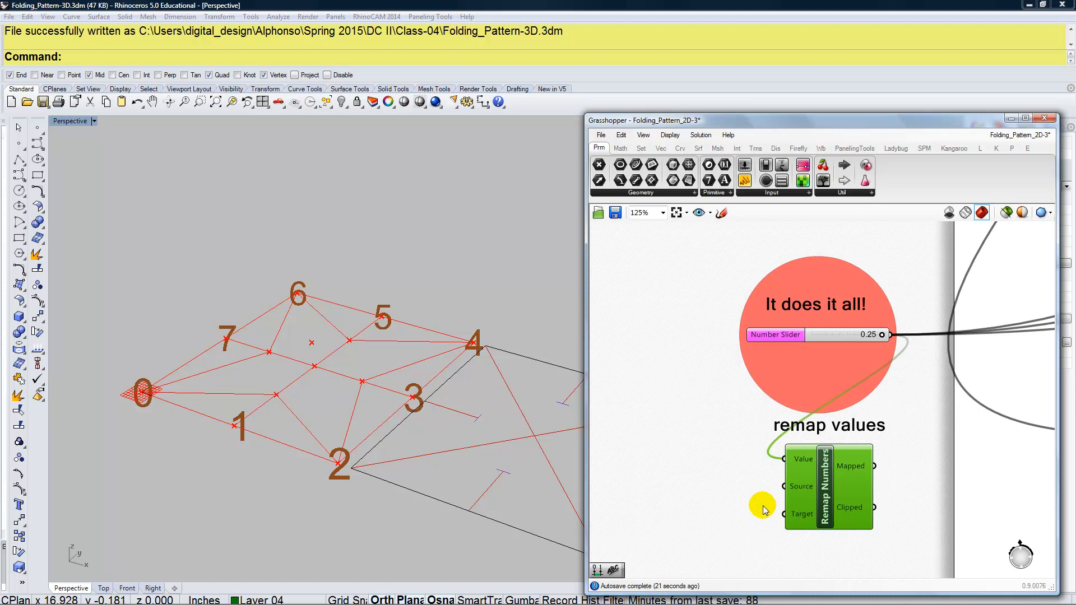
{"action": "right_click_drag", "start_coordinate": [748, 489], "coordinate": [671, 406]}
{"action": "left_click_drag", "start_coordinate": [795, 487], "coordinate": [705, 331]}
{"action": "left_click_drag", "start_coordinate": [747, 406], "coordinate": [870, 466]}
{"action": "scroll", "coordinate": [780, 461], "scroll_direction": "down", "scroll_amount": 3}
{"action": "left_click", "coordinate": [782, 477]}
{"action": "scroll", "coordinate": [784, 475], "scroll_direction": "up", "scroll_amount": 5}
{"action": "right_click_drag", "start_coordinate": [753, 459], "coordinate": [705, 435]}
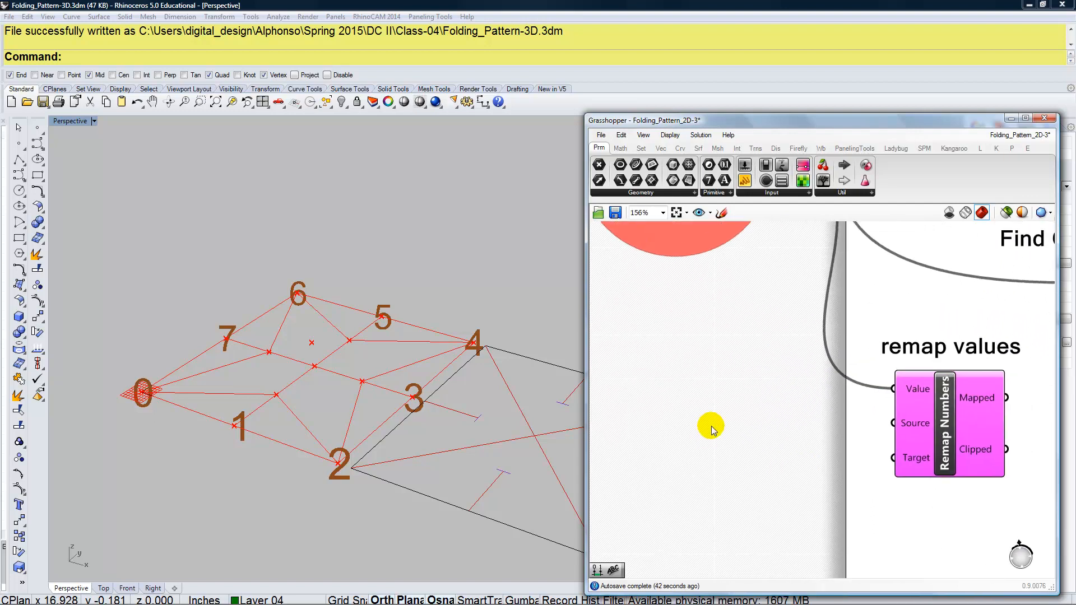
Add a Construct Domain component beside Remap Numbers and connect its Domain output to the Source input.
{"action": "double_click", "coordinate": [711, 426]}
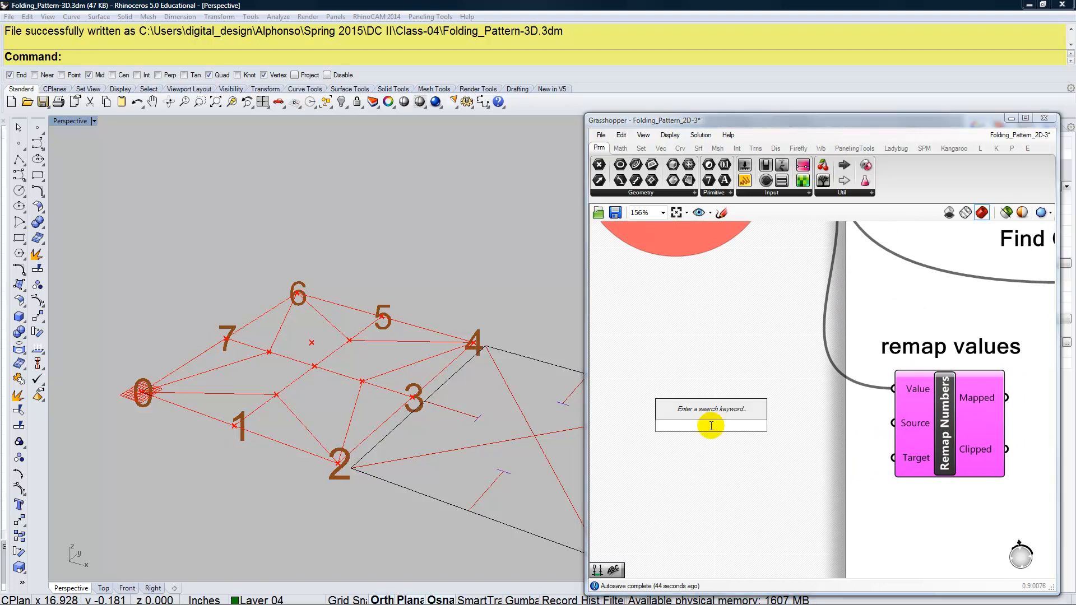
{"action": "type", "text": "domain"}
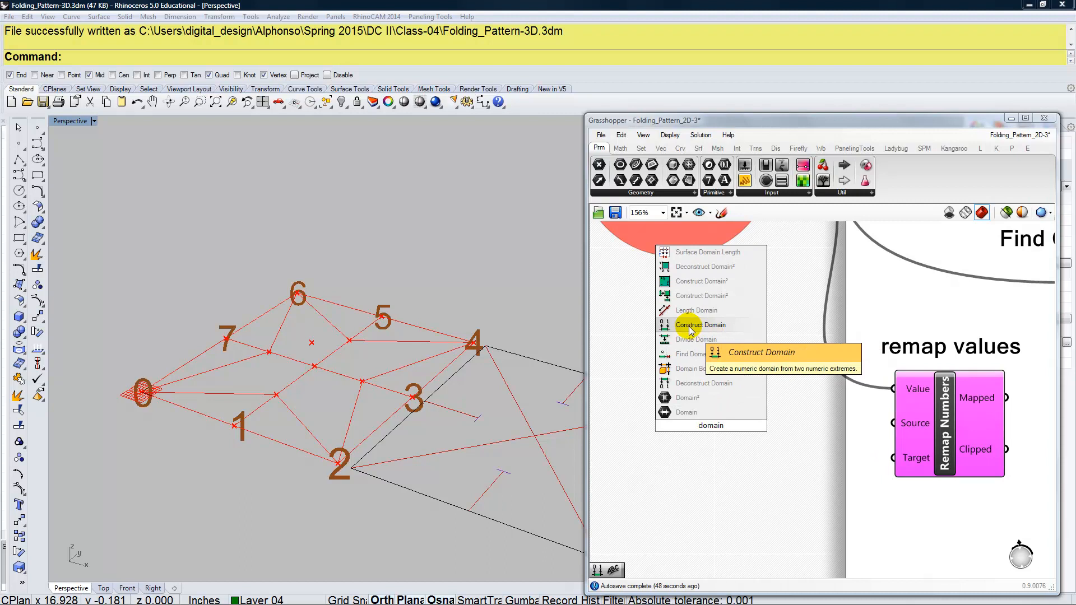
{"action": "left_click", "coordinate": [691, 326]}
{"action": "left_click_drag", "start_coordinate": [741, 432], "coordinate": [891, 423]}
{"action": "left_click_drag", "start_coordinate": [768, 492], "coordinate": [777, 461]}
{"action": "right_click_drag", "start_coordinate": [786, 476], "coordinate": [864, 545]}
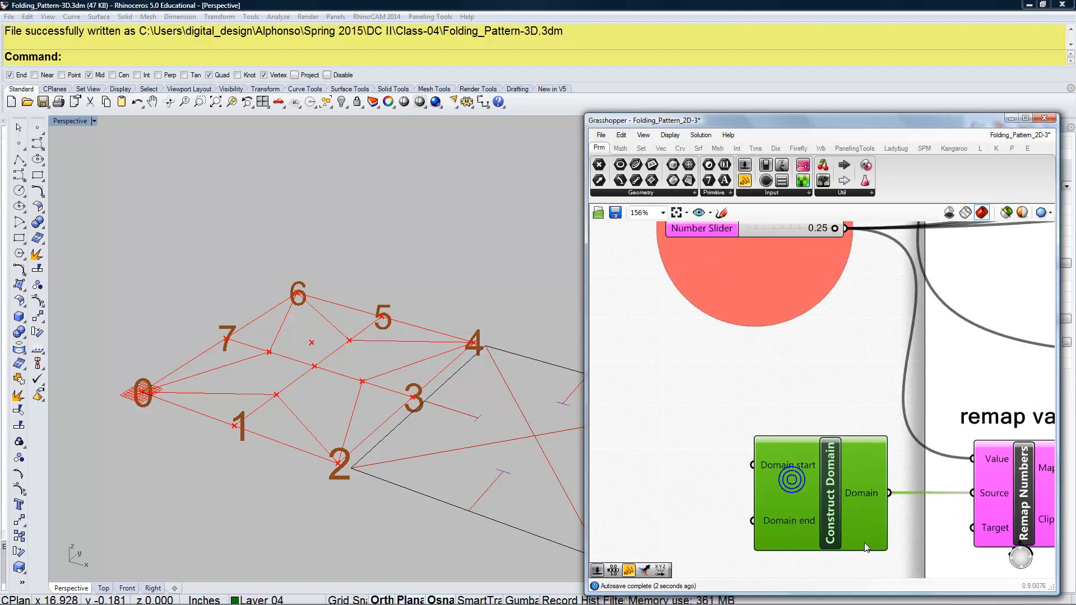
{"action": "scroll", "coordinate": [863, 545], "scroll_direction": "down", "scroll_amount": 1}
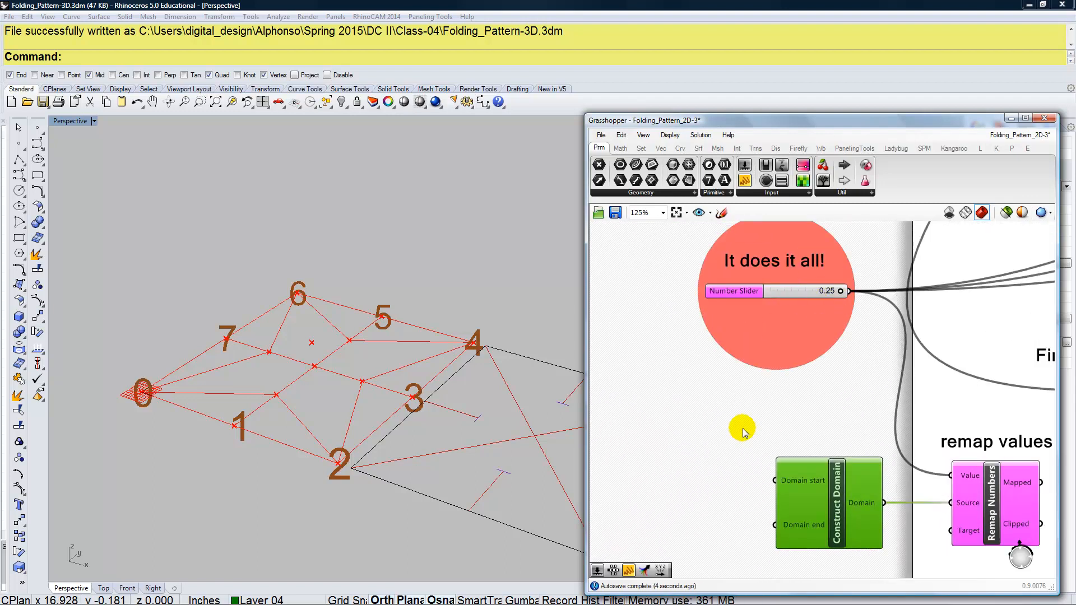
Add an untitled panel containing 0, shrink it to a small box and connect it to Construct Domain's Domain start input.
{"action": "left_click_drag", "start_coordinate": [744, 180], "coordinate": [695, 475]}
{"action": "double_click", "coordinate": [701, 482]}
{"action": "type", "text": "0"}
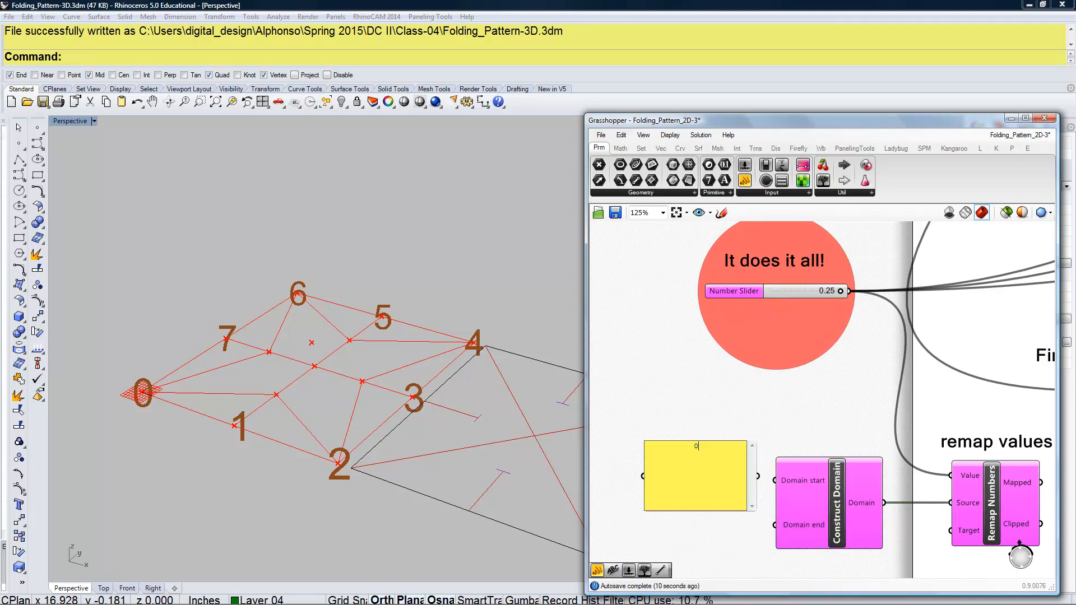
{"action": "left_click", "coordinate": [687, 416]}
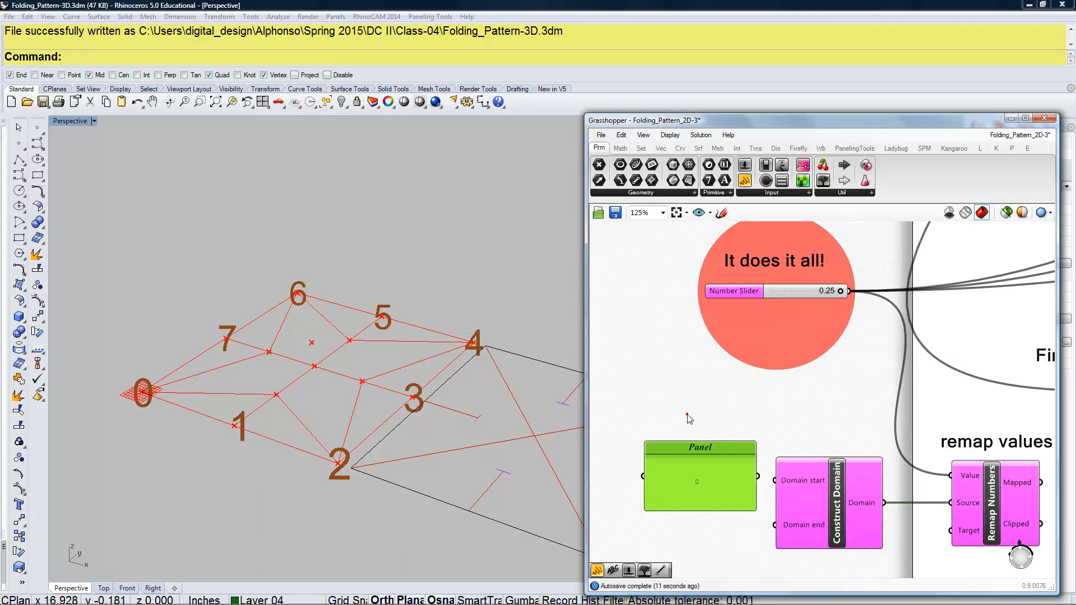
{"action": "right_click", "coordinate": [726, 451]}
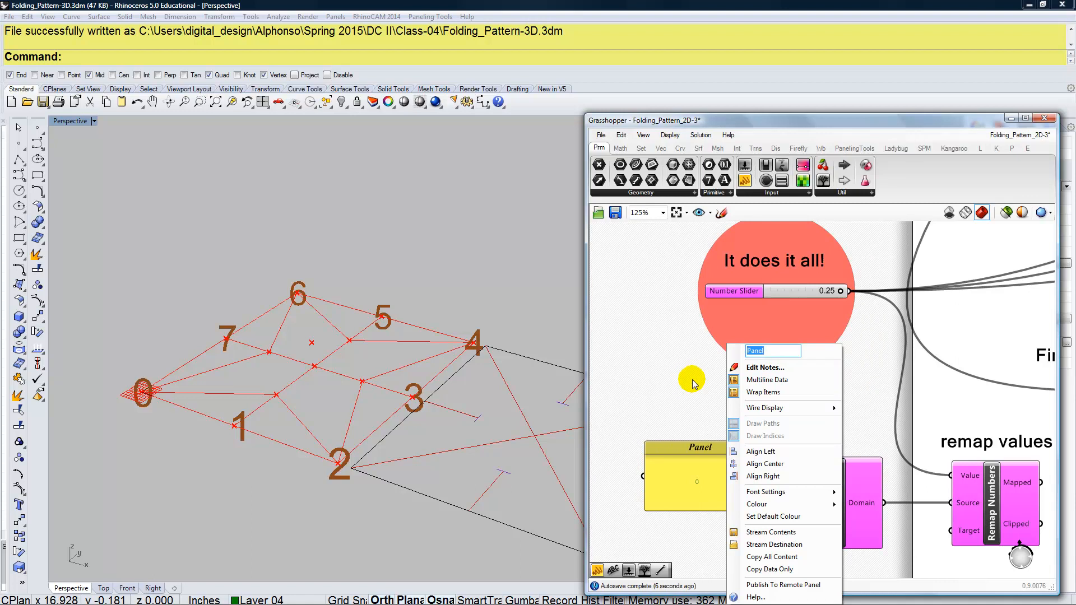
{"action": "key", "text": "BackSpace"}
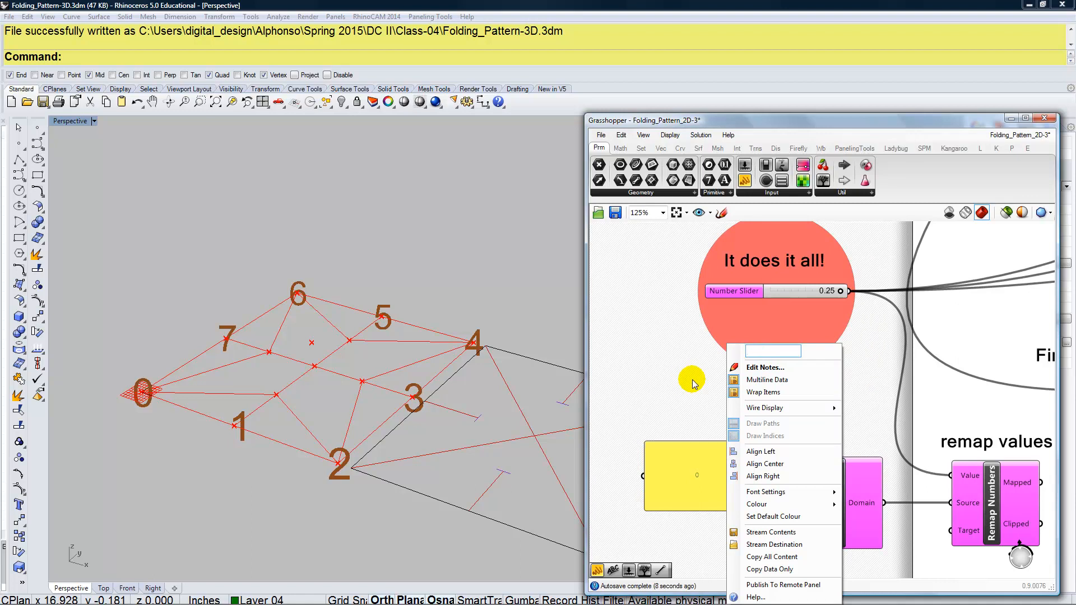
{"action": "left_click", "coordinate": [688, 430]}
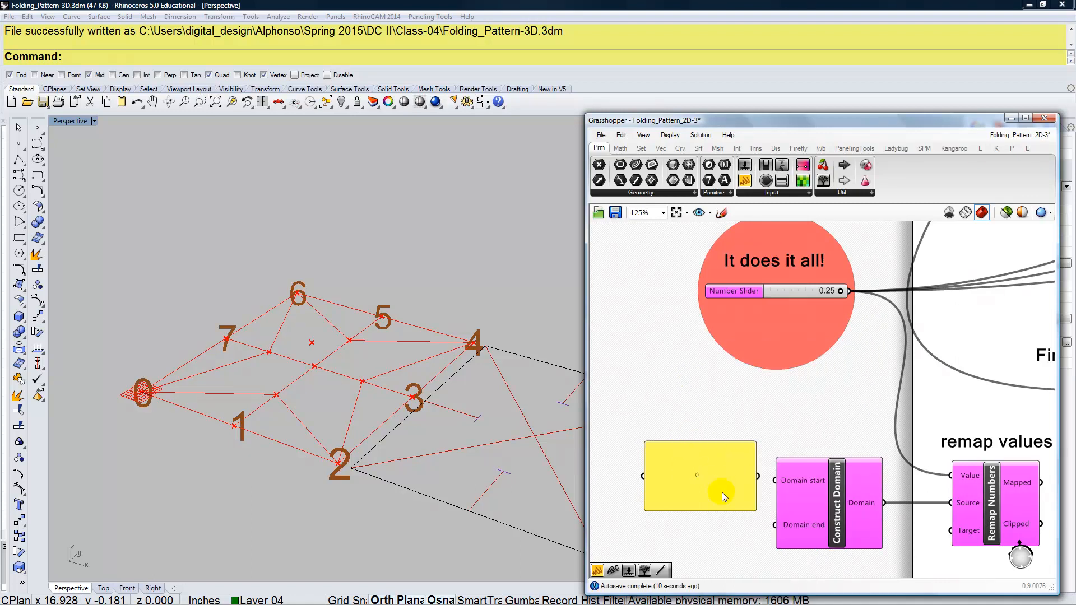
{"action": "left_click_drag", "start_coordinate": [755, 510], "coordinate": [720, 483]}
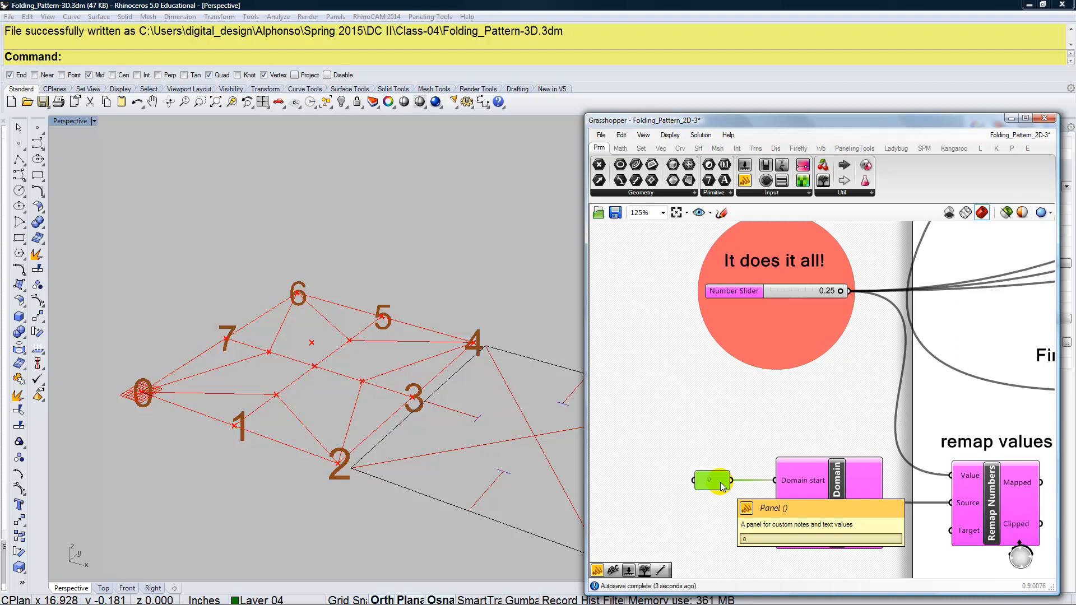
Duplicate the 0 panel below itself, set the copy to .25 and connect it to the Domain end input.
{"action": "left_click_drag", "start_coordinate": [722, 486], "coordinate": [715, 526], "text": "alt"}
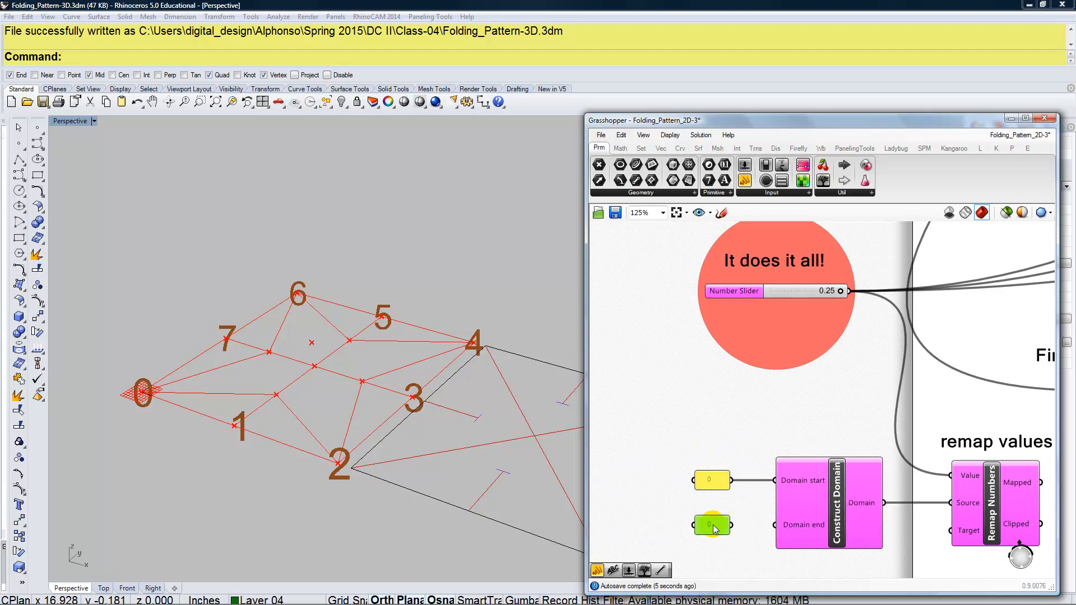
{"action": "double_click", "coordinate": [712, 526]}
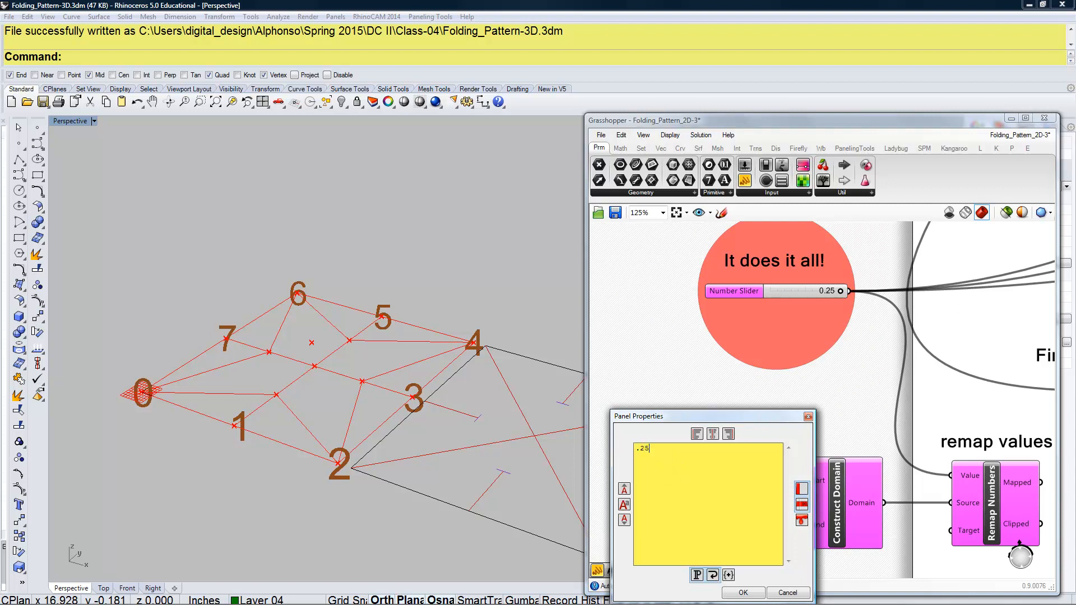
{"action": "left_click", "coordinate": [743, 592]}
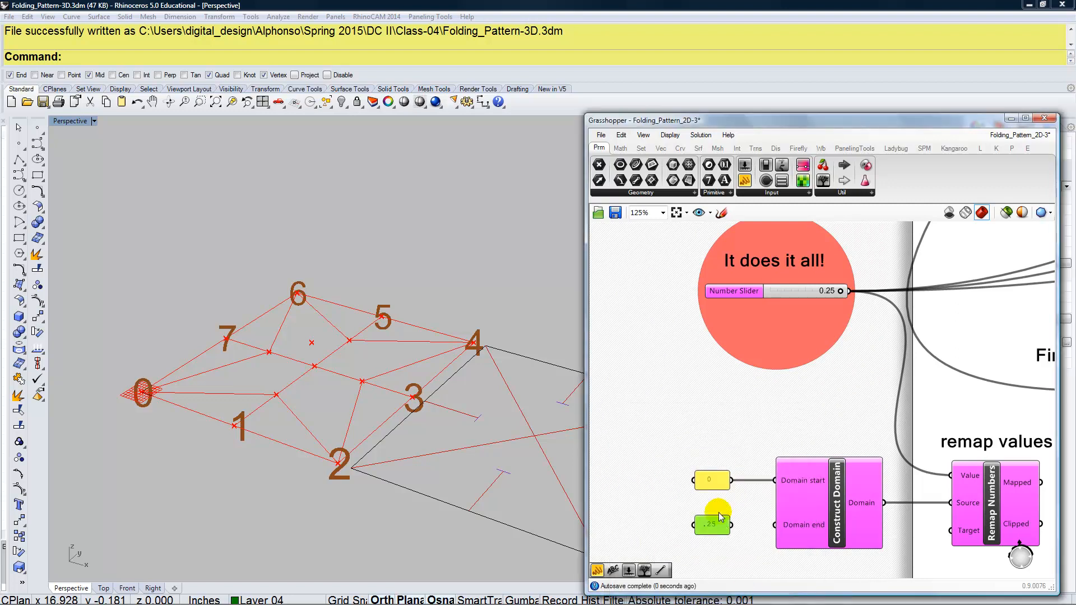
{"action": "left_click_drag", "start_coordinate": [766, 533], "coordinate": [775, 525]}
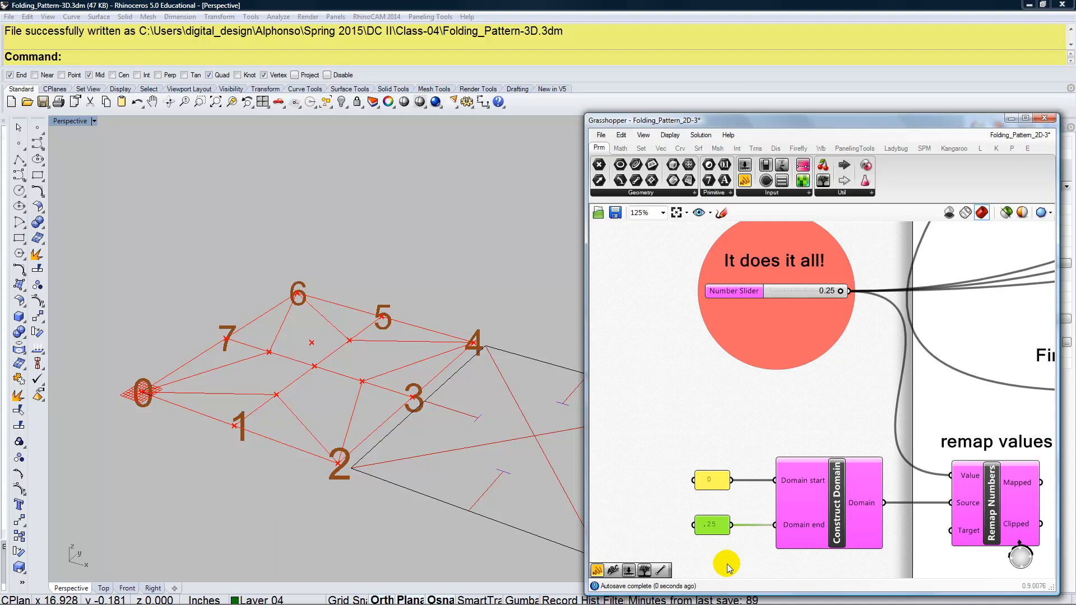
Copy the Construct Domain component with its two panels and place the duplicate directly below the original.
{"action": "right_click_drag", "start_coordinate": [728, 564], "coordinate": [696, 415]}
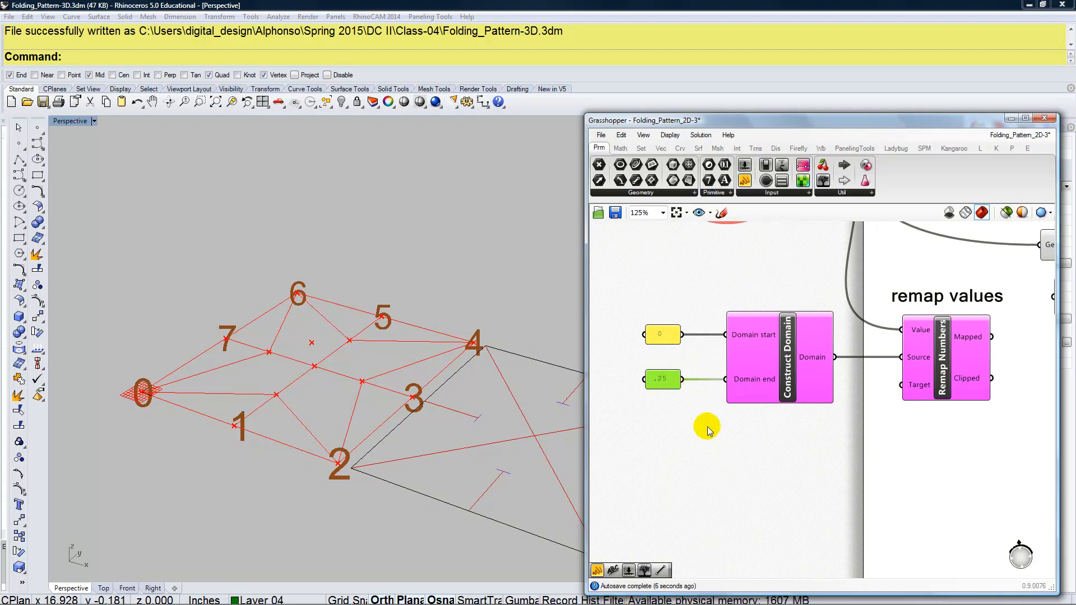
{"action": "left_click", "coordinate": [761, 468]}
{"action": "left_click_drag", "start_coordinate": [789, 438], "coordinate": [657, 309]}
{"action": "key", "text": "ctrl+c"}
{"action": "key", "text": "ctrl+v"}
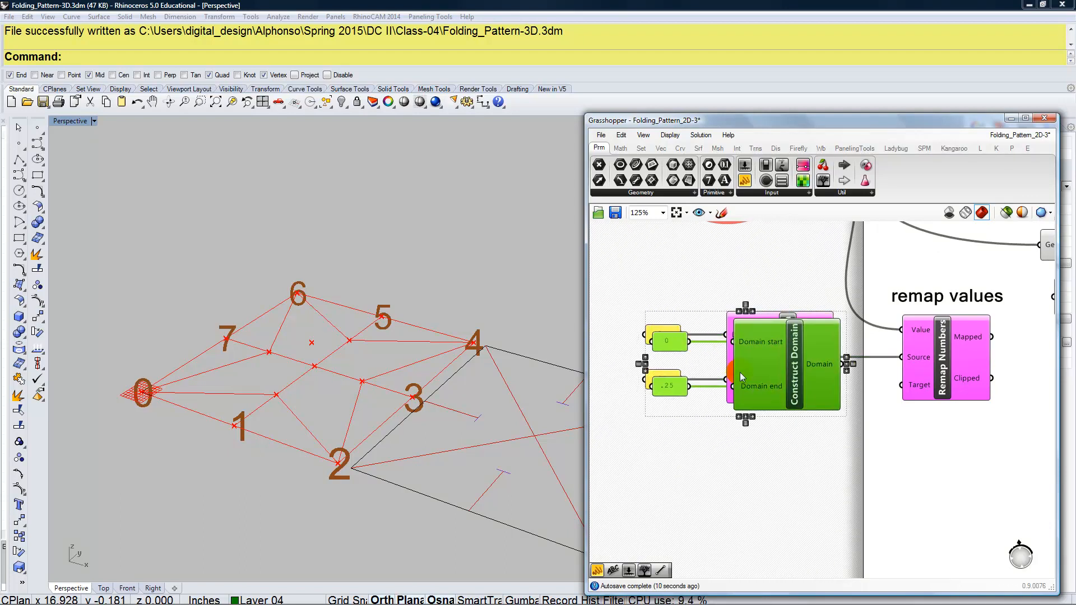
{"action": "left_click_drag", "start_coordinate": [766, 388], "coordinate": [766, 493]}
{"action": "left_click", "coordinate": [694, 526]}
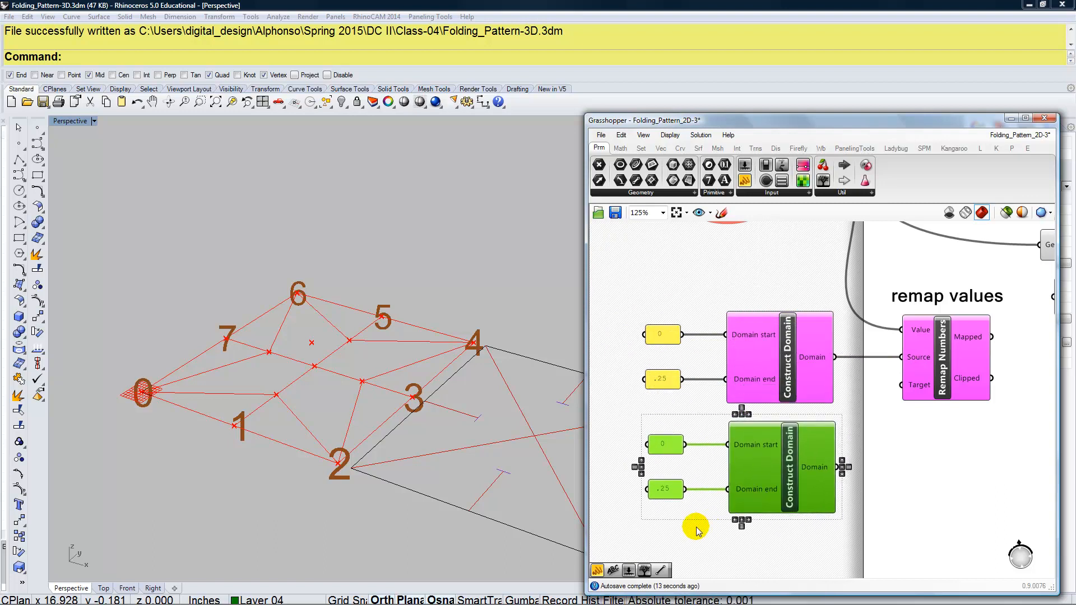
Set the duplicated Domain end panel to 6 and connect the second Construct Domain to Remap Numbers' Target input.
{"action": "double_click", "coordinate": [672, 496]}
{"action": "type", "text": "6"}
{"action": "left_click", "coordinate": [700, 575]}
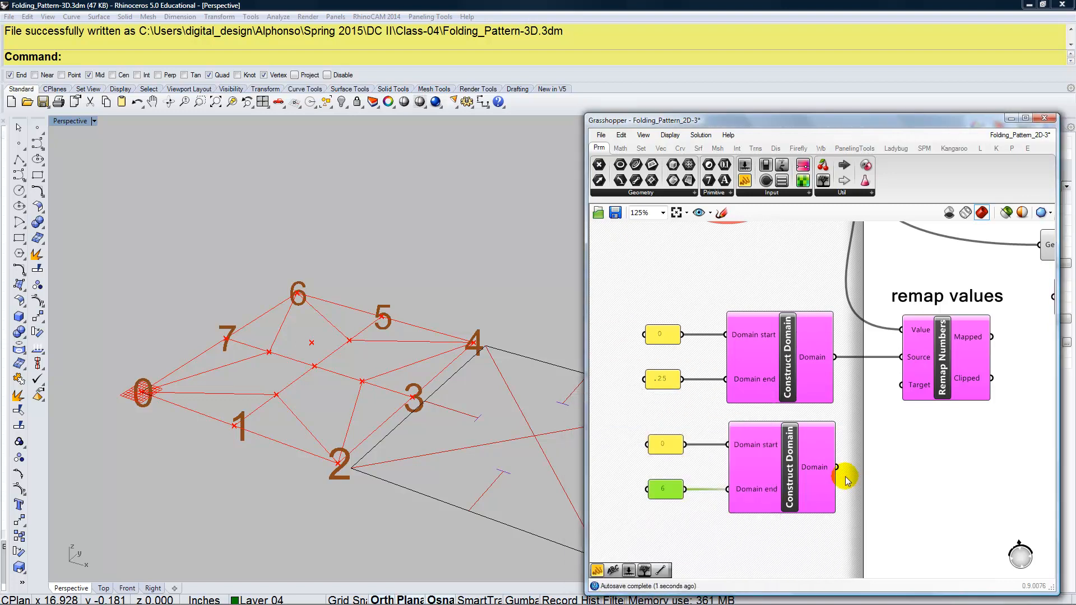
{"action": "left_click_drag", "start_coordinate": [837, 467], "coordinate": [902, 385]}
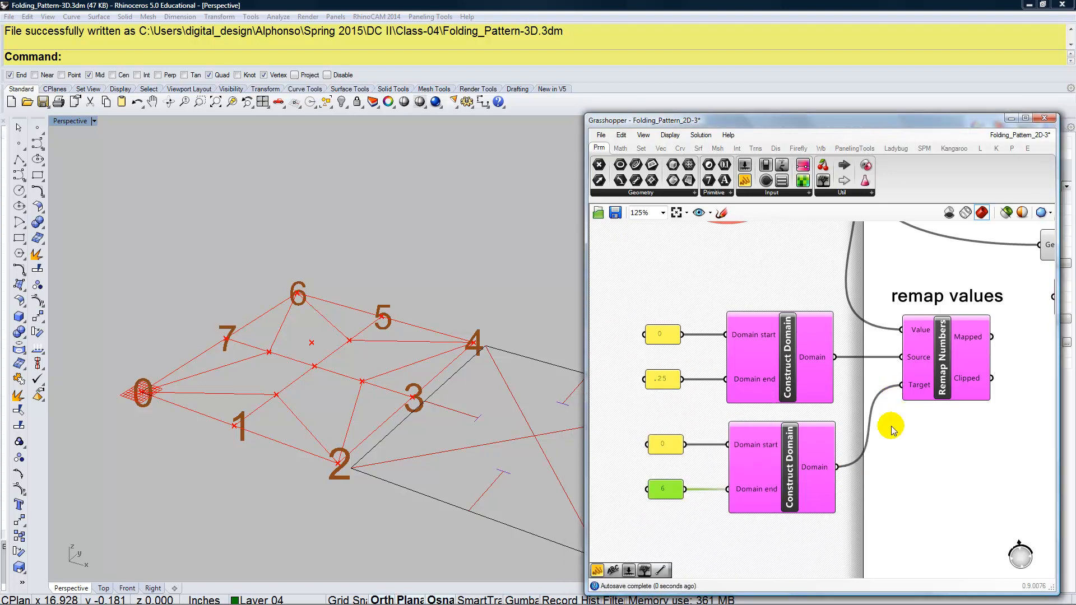
Connect Remap Numbers' Mapped output to the Unit Z component's Factor input and check the center point's height in the Perspective viewport.
{"action": "right_click_drag", "start_coordinate": [925, 480], "coordinate": [843, 472]}
{"action": "scroll", "coordinate": [873, 448], "scroll_direction": "down", "scroll_amount": 1}
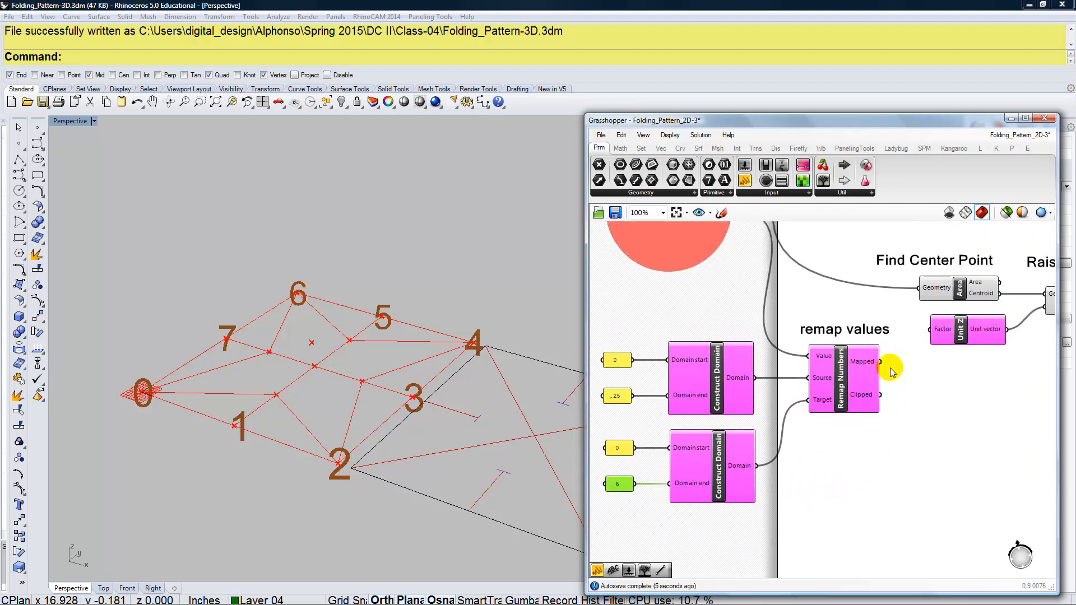
{"action": "left_click_drag", "start_coordinate": [880, 362], "coordinate": [924, 336]}
{"action": "mouse_move", "coordinate": [364, 364]}
{"action": "right_mouse_down"}
{"action": "mouse_move", "coordinate": [347, 350]}
{"action": "mouse_move", "coordinate": [361, 362]}
{"action": "right_mouse_up"}
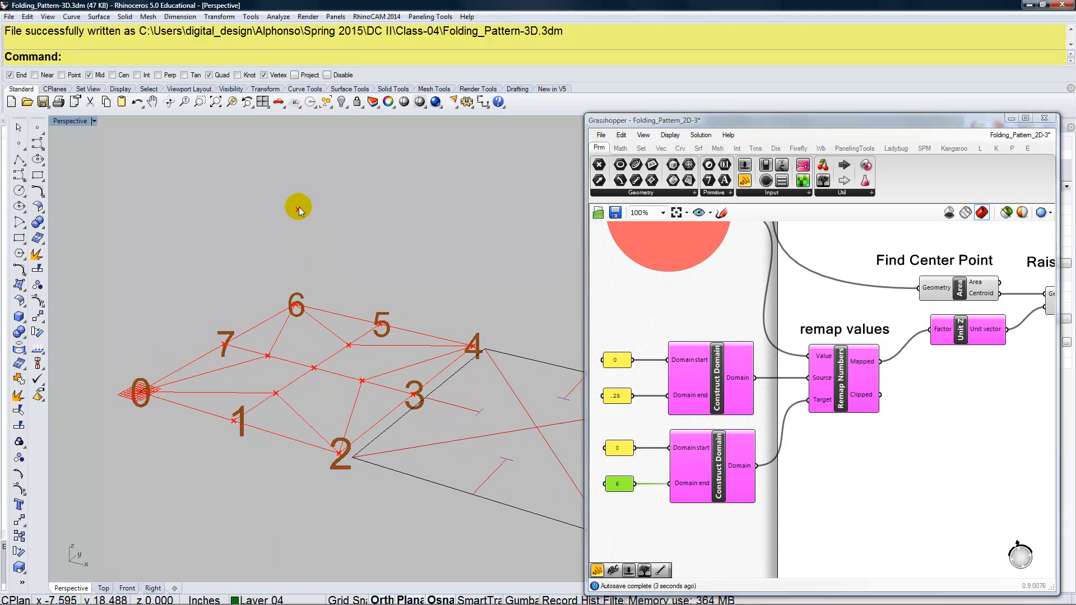
{"action": "scroll", "coordinate": [694, 319], "scroll_direction": "up", "scroll_amount": 5}
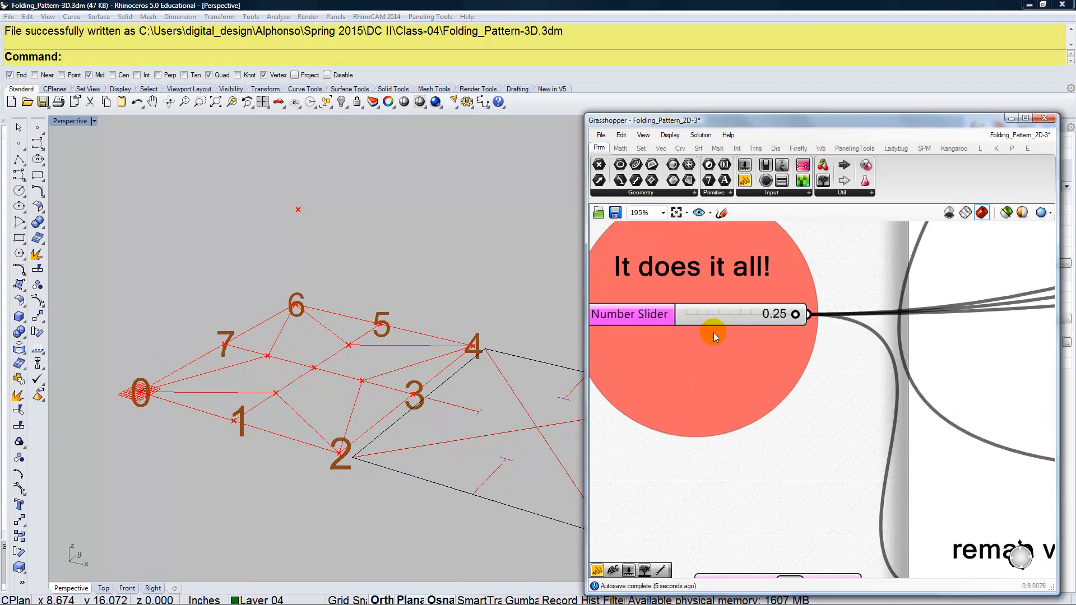
{"action": "mouse_move", "coordinate": [287, 434]}
{"action": "right_mouse_down"}
{"action": "mouse_move", "coordinate": [278, 395]}
{"action": "mouse_move", "coordinate": [283, 424]}
{"action": "right_mouse_up"}
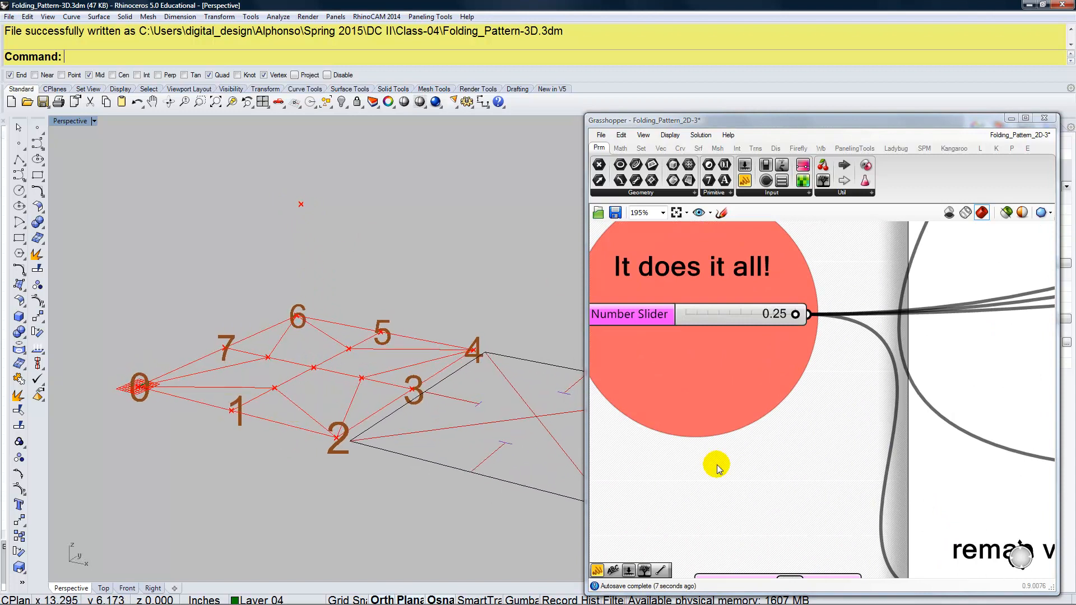
{"action": "scroll", "coordinate": [737, 471], "scroll_direction": "down", "scroll_amount": 5}
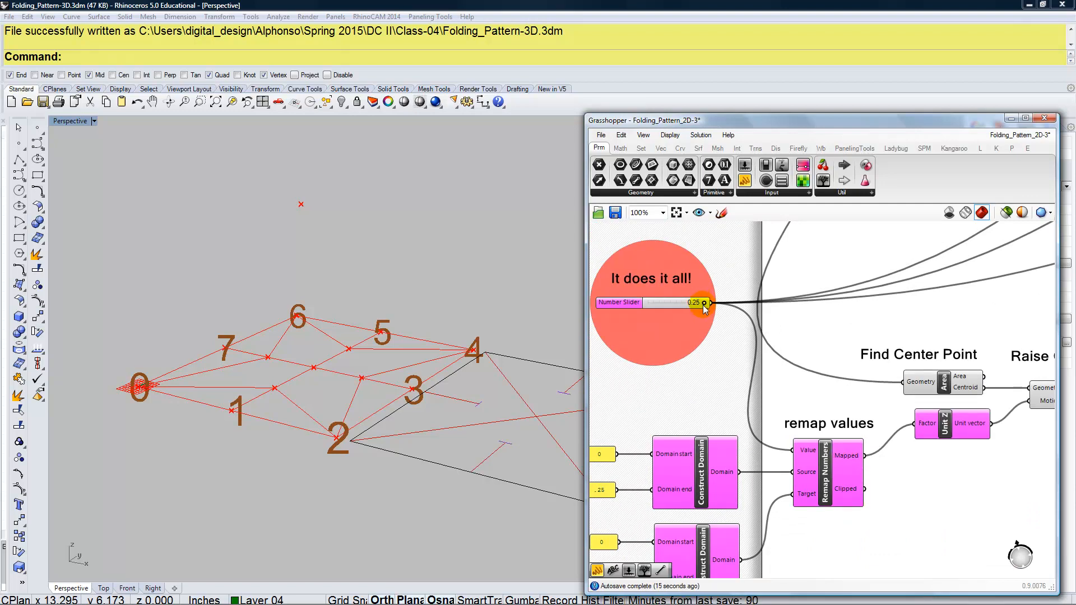
Set the Number Slider to 0.12 and check the Mapped output, set it to 0.13, and view the raised center point in Perspective.
{"action": "left_click_drag", "start_coordinate": [702, 303], "coordinate": [674, 307]}
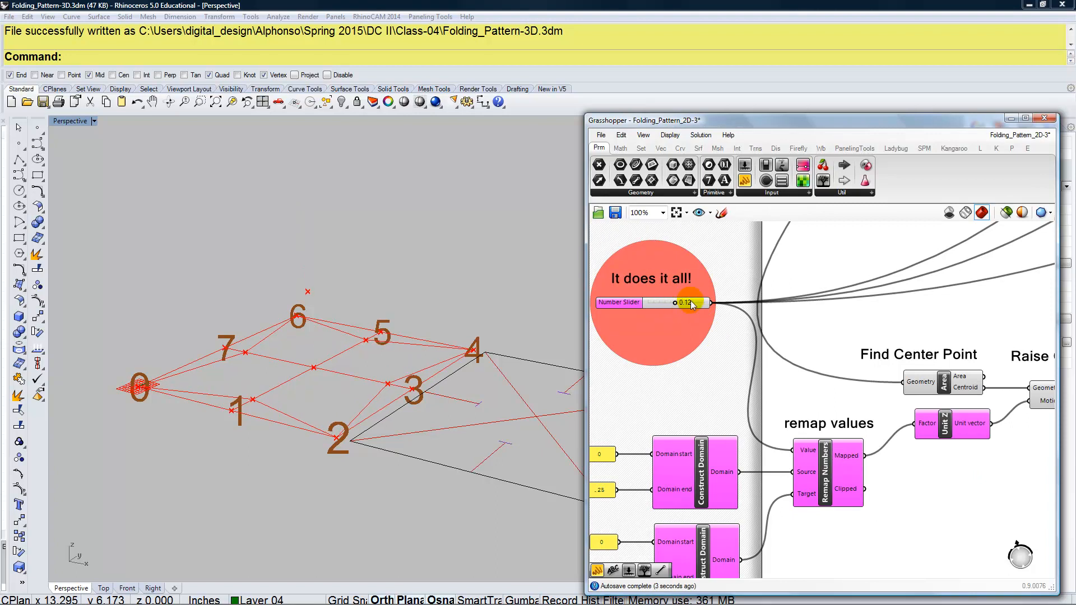
{"action": "mouse_move", "coordinate": [853, 460]}
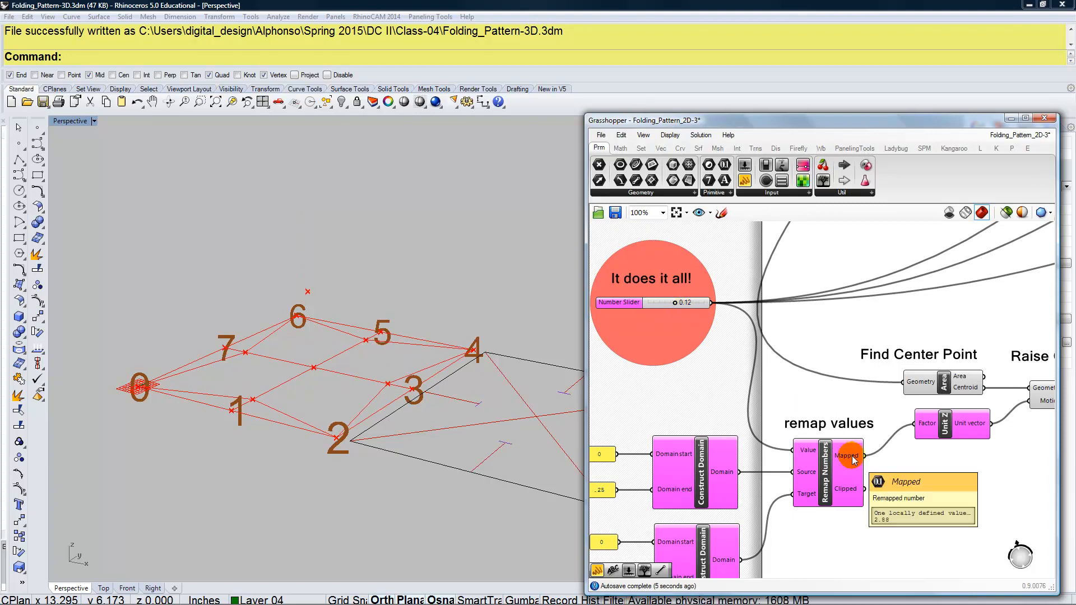
{"action": "left_click_drag", "start_coordinate": [675, 303], "coordinate": [678, 346]}
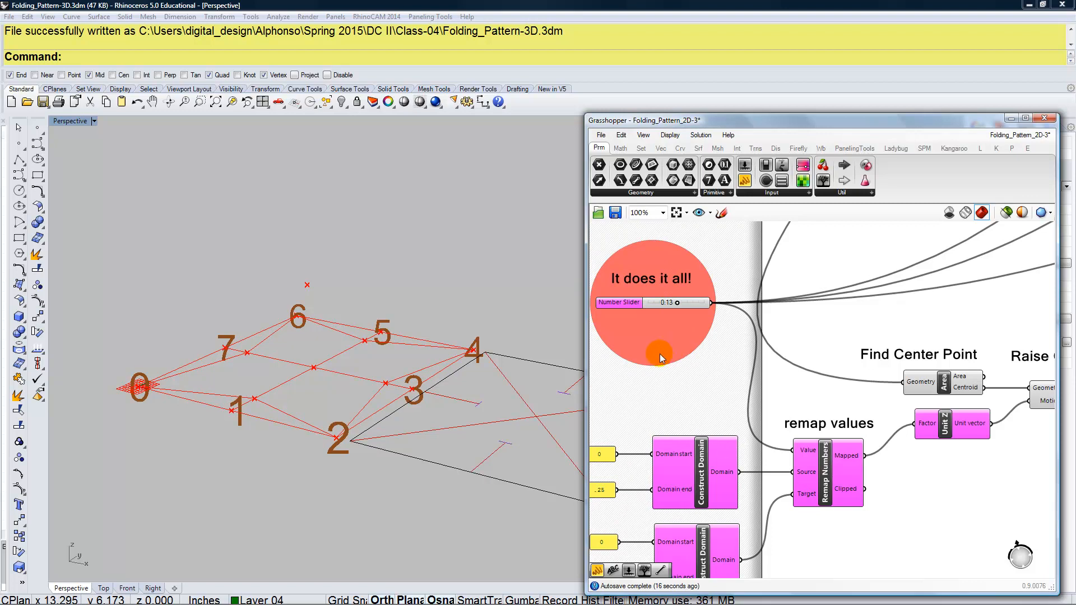
{"action": "right_click_drag", "start_coordinate": [236, 424], "coordinate": [242, 448]}
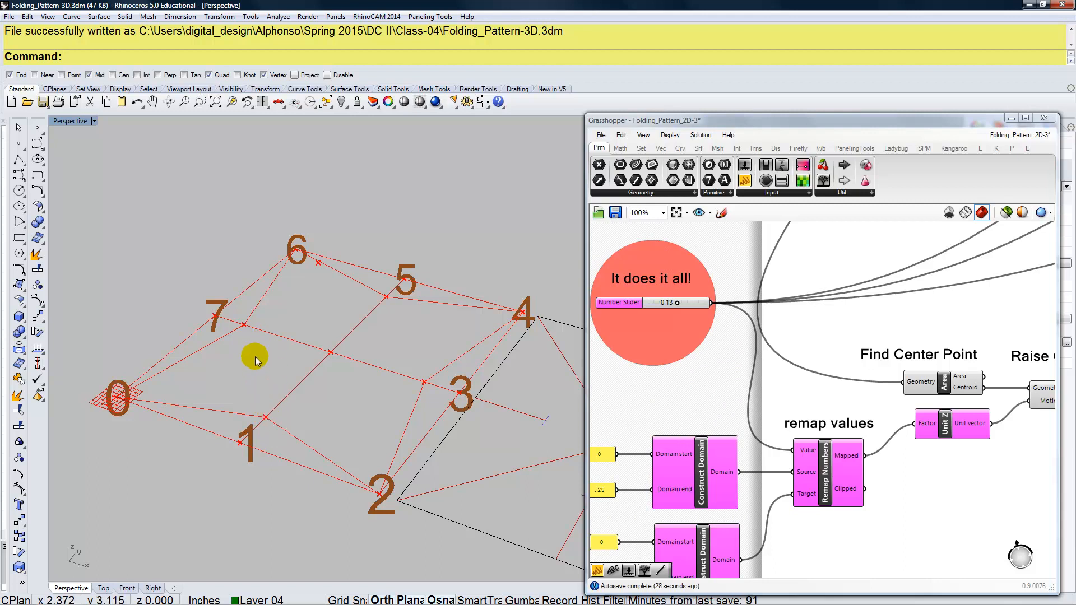
Move all the center point, remap and domain components with their labels and panels together, clear of the slider's side area.
{"action": "scroll", "coordinate": [775, 497], "scroll_direction": "down", "scroll_amount": 3}
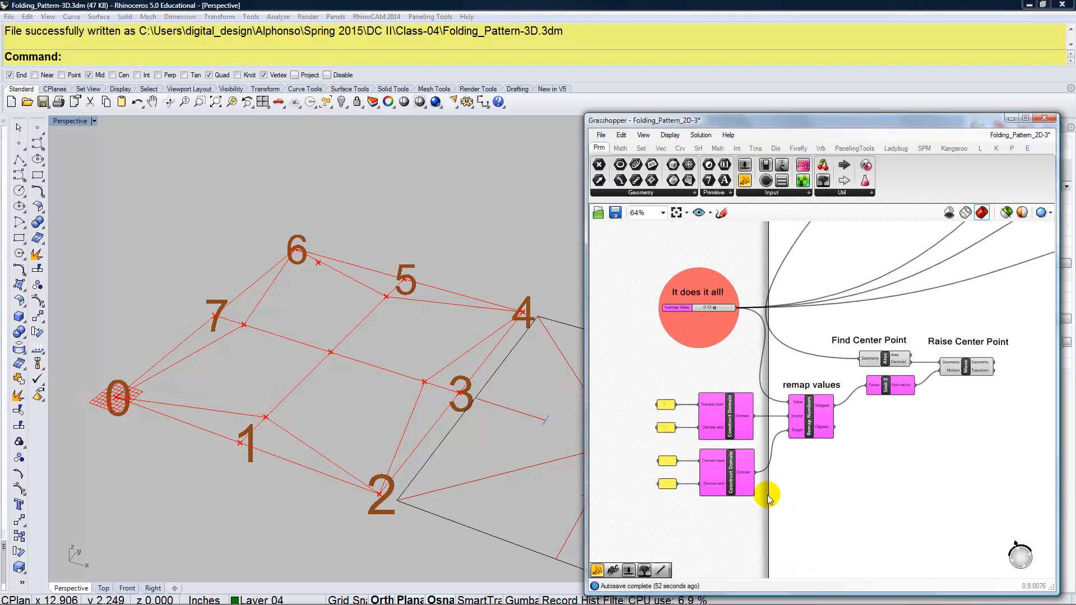
{"action": "left_click_drag", "start_coordinate": [1031, 502], "coordinate": [831, 323]}
{"action": "left_click_drag", "start_coordinate": [893, 529], "coordinate": [614, 359], "text": "shift"}
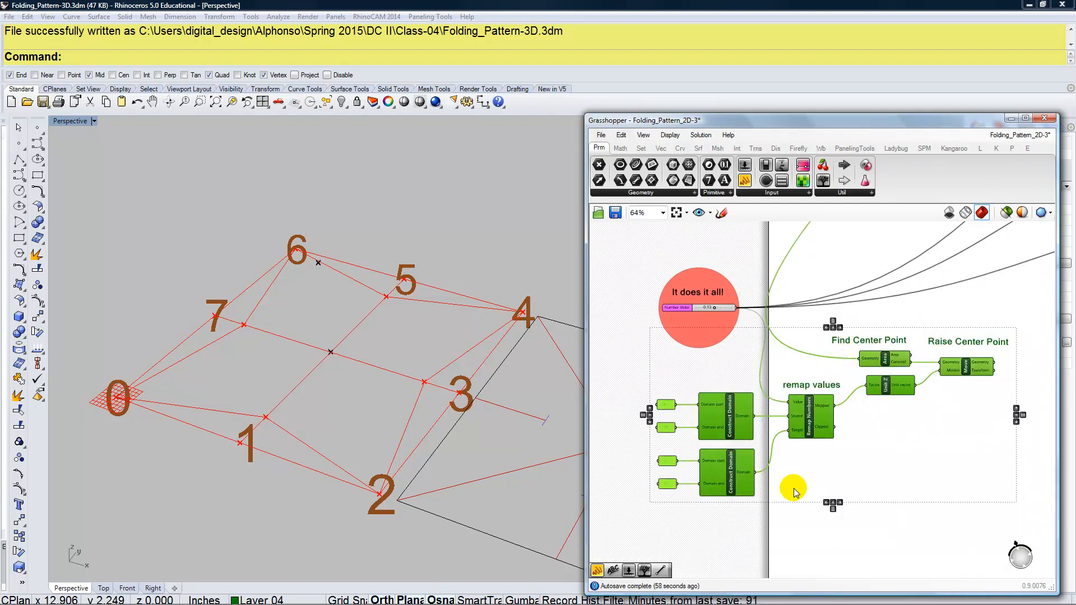
{"action": "left_click_drag", "start_coordinate": [829, 434], "coordinate": [951, 443]}
{"action": "right_click_drag", "start_coordinate": [935, 446], "coordinate": [853, 435]}
{"action": "scroll", "coordinate": [852, 429], "scroll_direction": "down", "scroll_amount": 1}
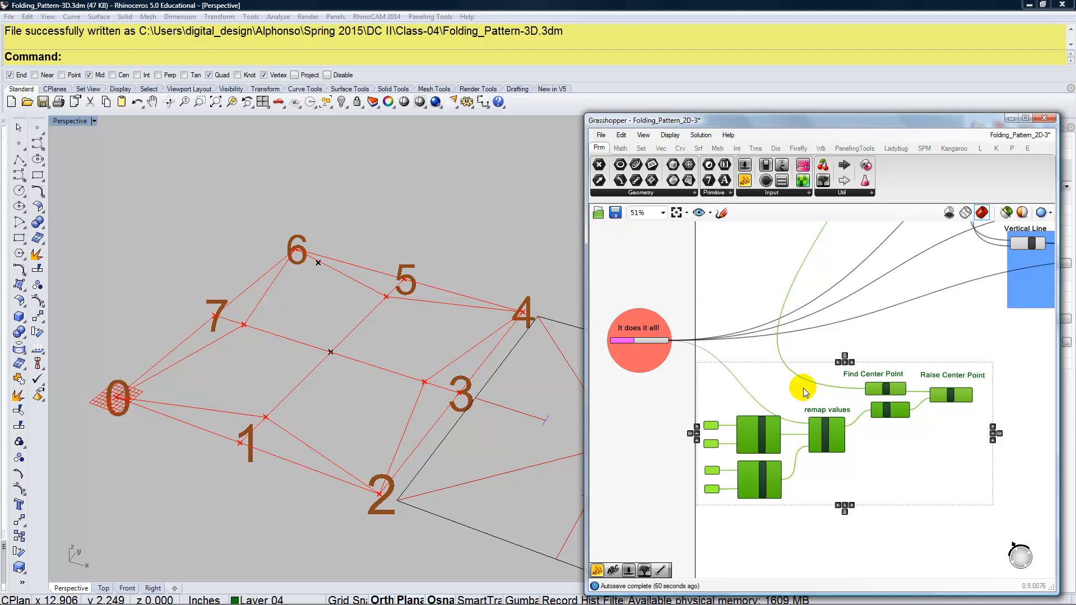
Group the selected center point and remap components and change the group's colour to green.
{"action": "key", "text": "ctrl+g"}
{"action": "right_click", "coordinate": [875, 456]}
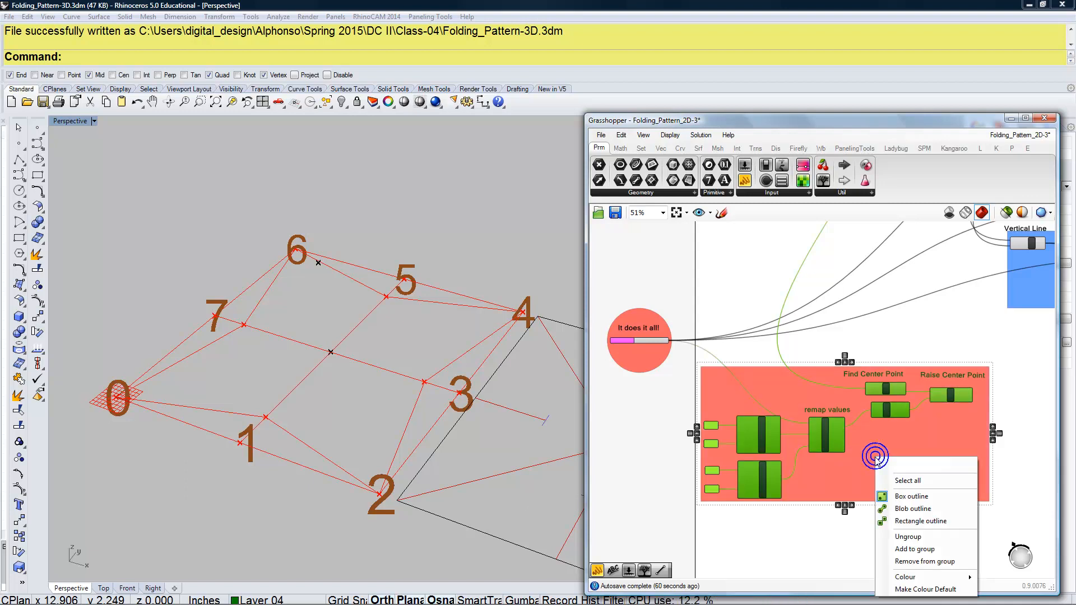
{"action": "mouse_move", "coordinate": [926, 581]}
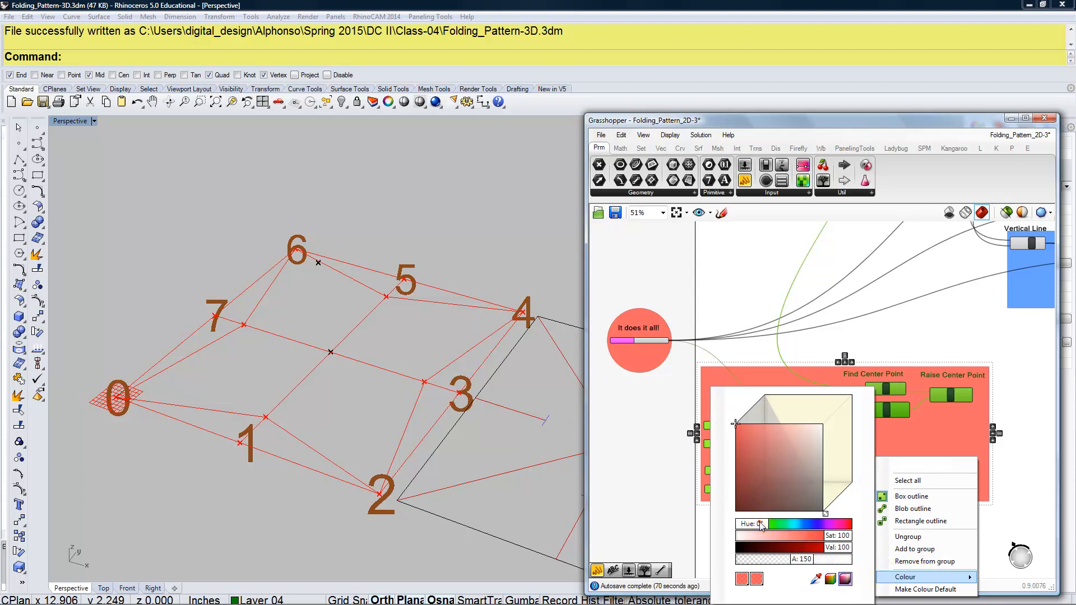
{"action": "left_click_drag", "start_coordinate": [761, 525], "coordinate": [781, 524]}
{"action": "left_click", "coordinate": [647, 496]}
{"action": "right_click_drag", "start_coordinate": [648, 496], "coordinate": [668, 465]}
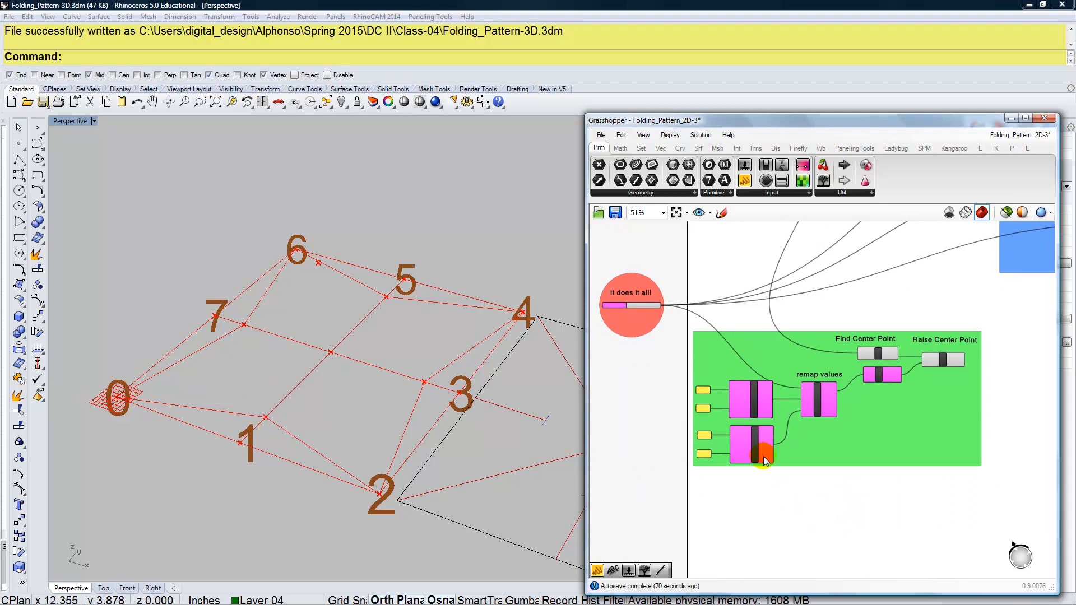
Copy the Move, Unit Z, Remap Numbers and second Construct Domain components with its two panels, placing the duplicates below the green group.
{"action": "scroll", "coordinate": [798, 485], "scroll_direction": "up", "scroll_amount": 3}
{"action": "scroll", "coordinate": [790, 487], "scroll_direction": "down", "scroll_amount": 2}
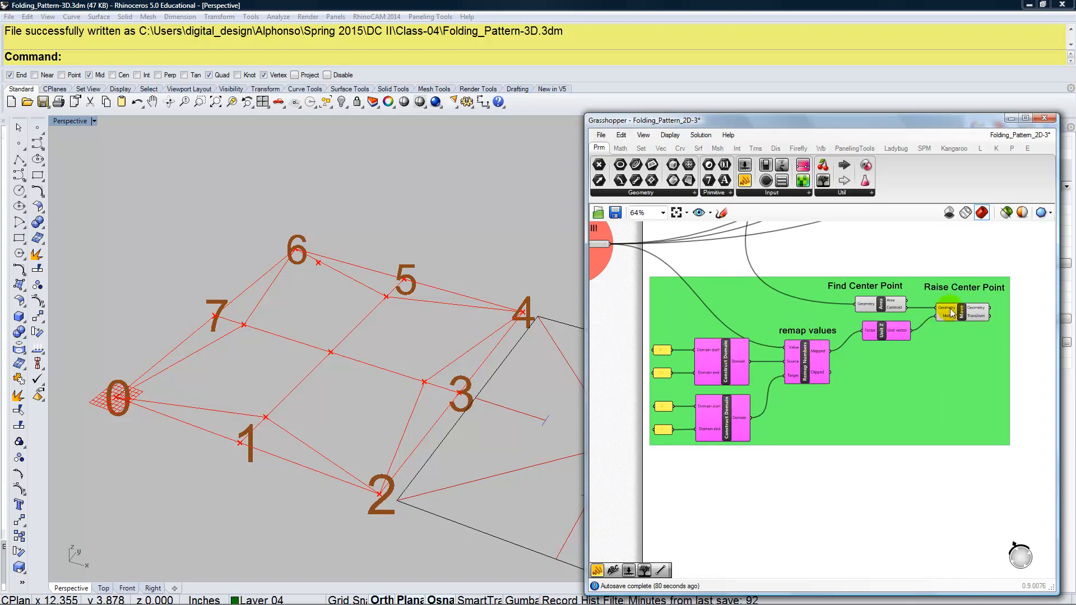
{"action": "mouse_move", "coordinate": [948, 316]}
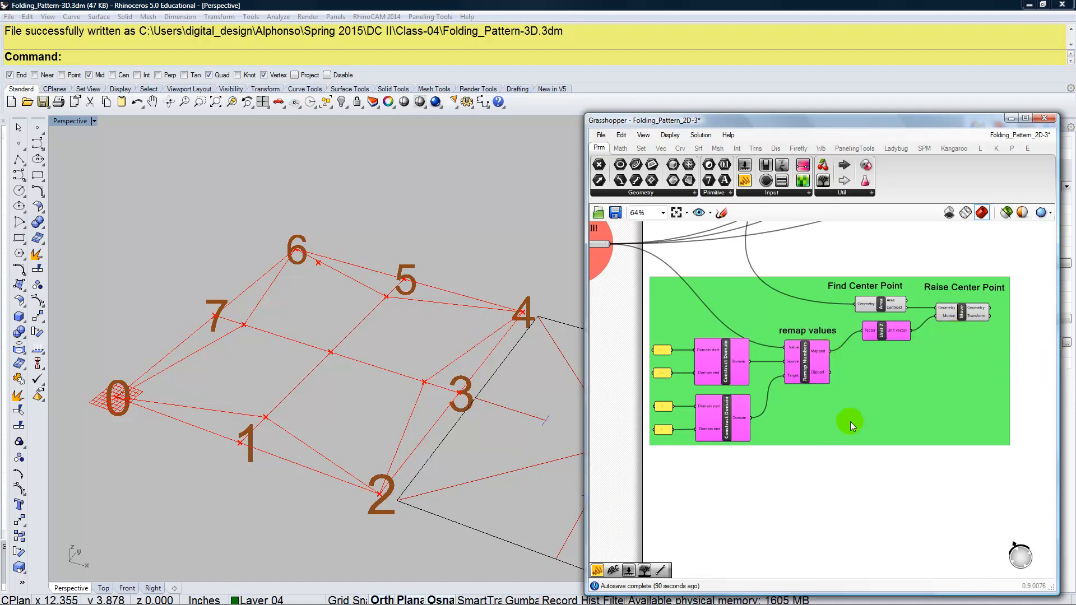
{"action": "left_click", "coordinate": [962, 315]}
{"action": "left_click", "coordinate": [895, 331], "text": "shift"}
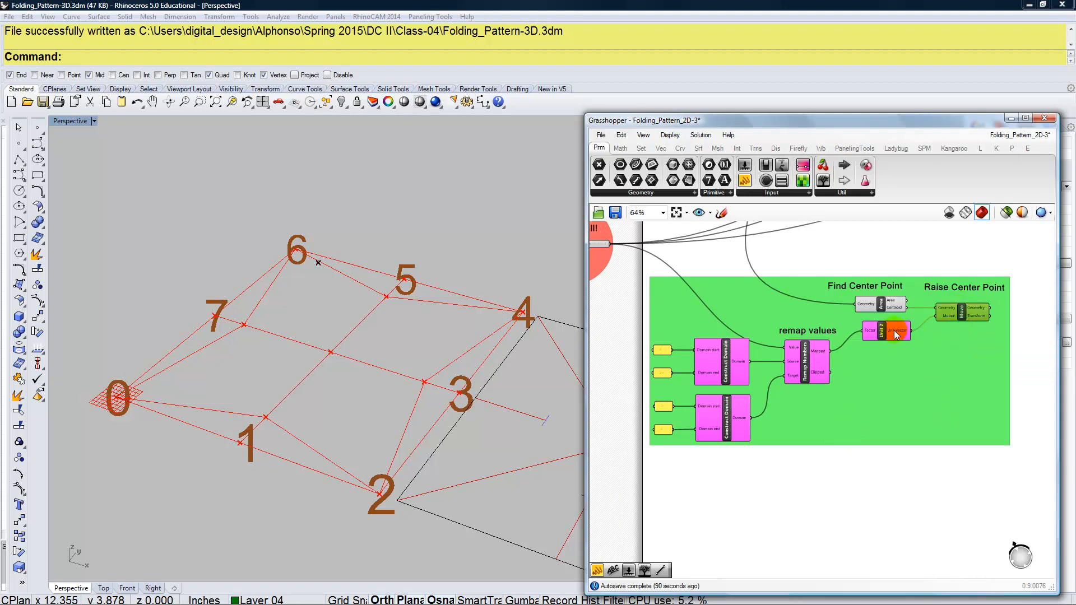
{"action": "left_click", "coordinate": [807, 374], "text": "shift"}
{"action": "left_click", "coordinate": [734, 435], "text": "shift"}
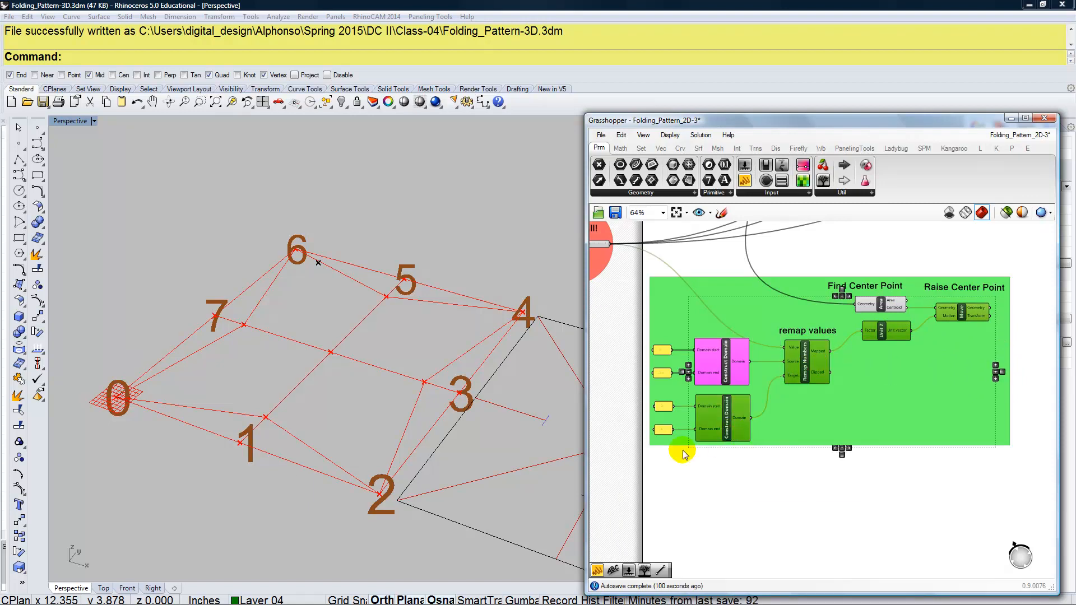
{"action": "left_click", "coordinate": [663, 430], "text": "shift"}
{"action": "left_click", "coordinate": [662, 407], "text": "shift"}
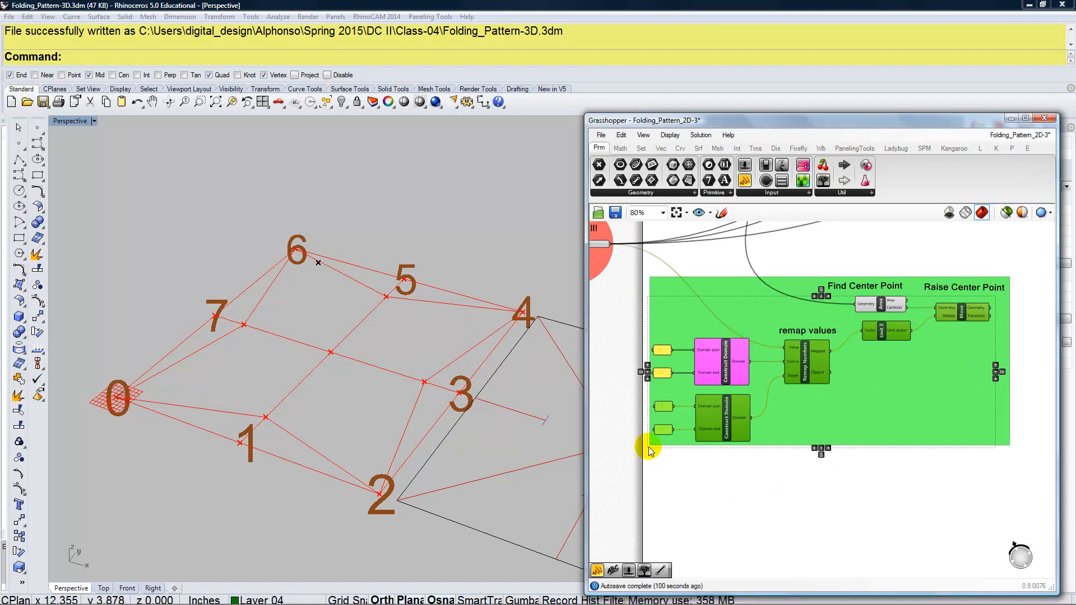
{"action": "scroll", "coordinate": [665, 489], "scroll_direction": "up", "scroll_amount": 3}
{"action": "right_click_drag", "start_coordinate": [674, 501], "coordinate": [684, 546]}
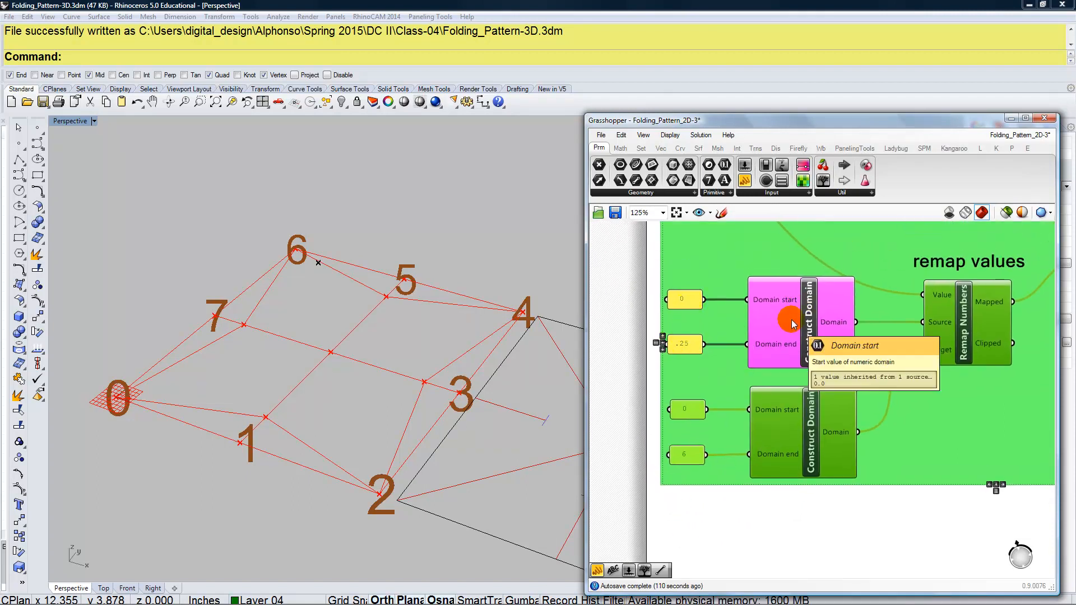
{"action": "scroll", "coordinate": [725, 356], "scroll_direction": "down", "scroll_amount": 5}
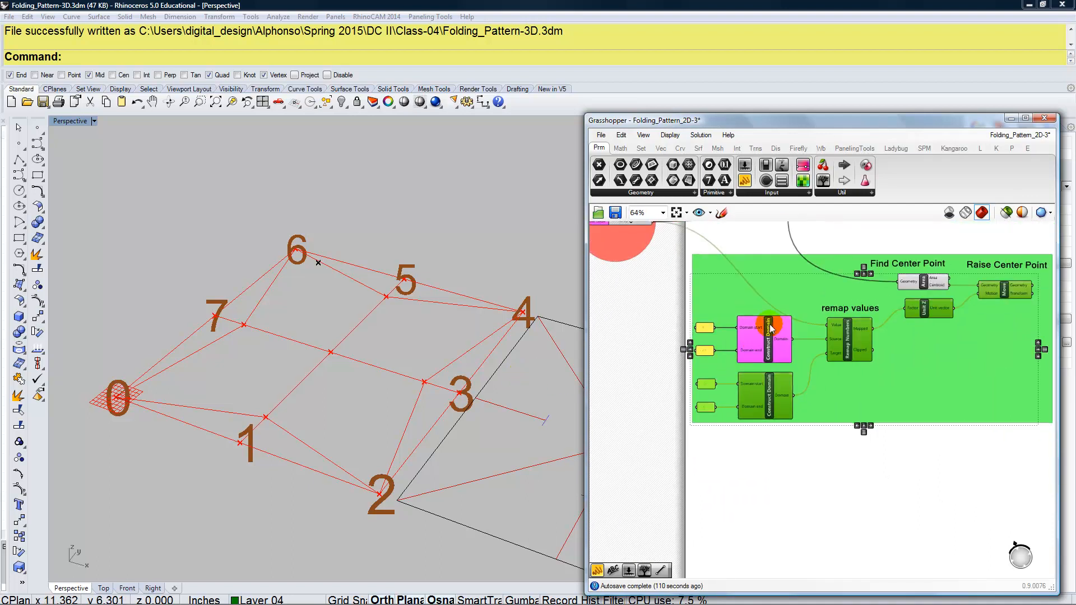
{"action": "scroll", "coordinate": [770, 387], "scroll_direction": "up", "scroll_amount": 1}
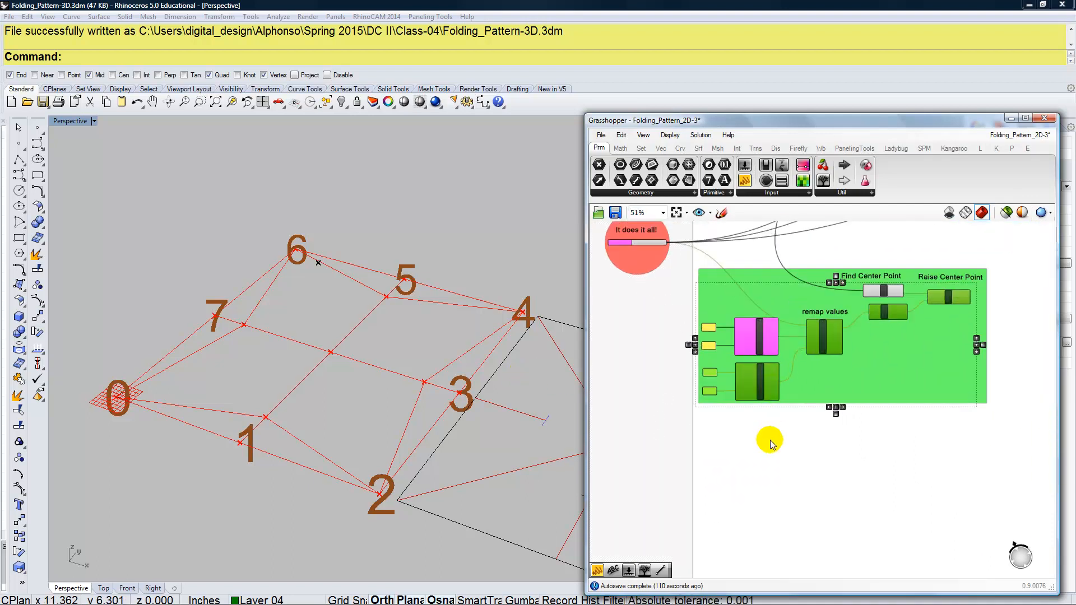
{"action": "left_click_drag", "start_coordinate": [830, 345], "coordinate": [835, 472]}
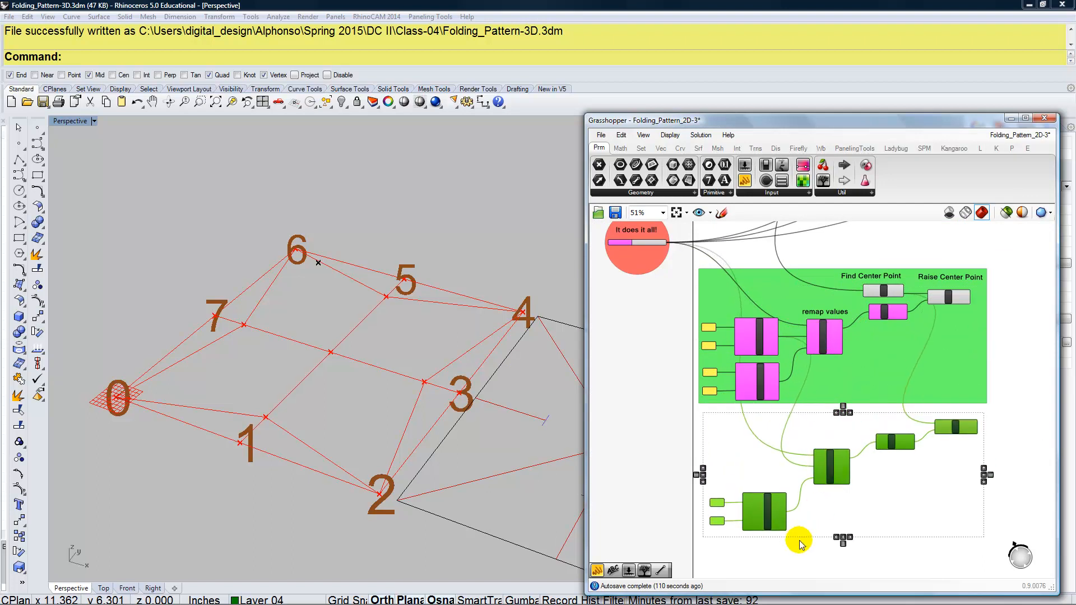
Set the copied Construct Domain's Domain end panel to 5.
{"action": "scroll", "coordinate": [734, 512], "scroll_direction": "up", "scroll_amount": 2}
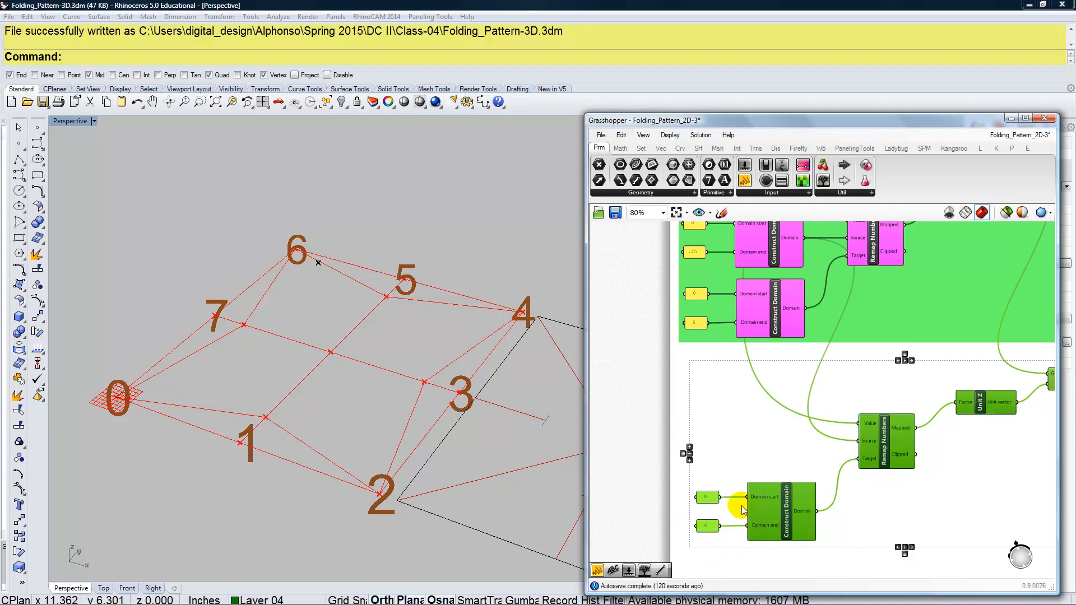
{"action": "scroll", "coordinate": [739, 508], "scroll_direction": "down", "scroll_amount": 1}
{"action": "scroll", "coordinate": [712, 519], "scroll_direction": "up", "scroll_amount": 4}
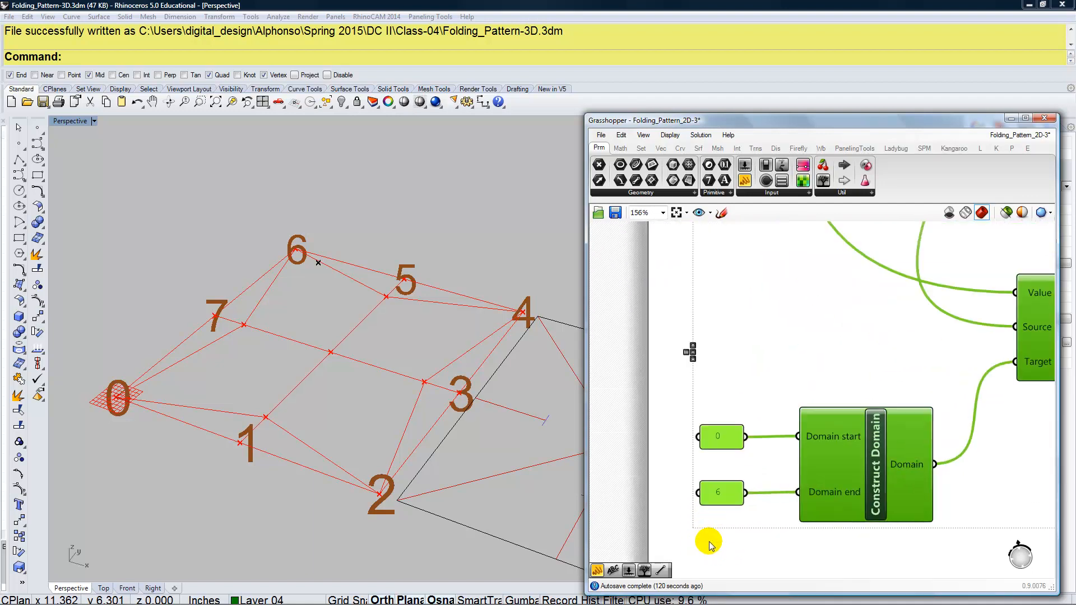
{"action": "double_click", "coordinate": [725, 495]}
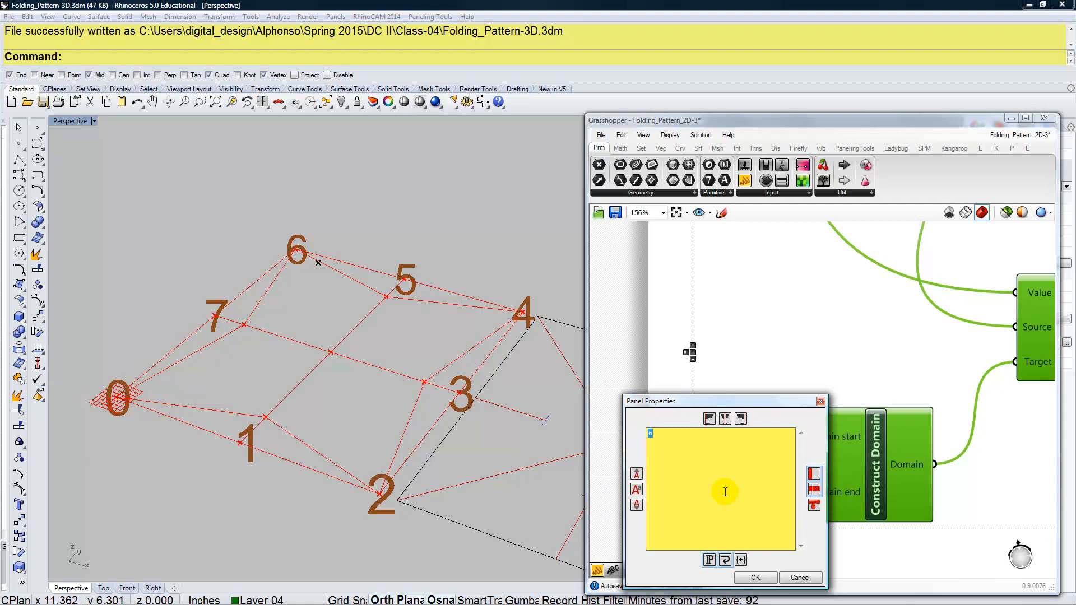
{"action": "left_click", "coordinate": [756, 577]}
{"action": "right_click_drag", "start_coordinate": [774, 557], "coordinate": [715, 547]}
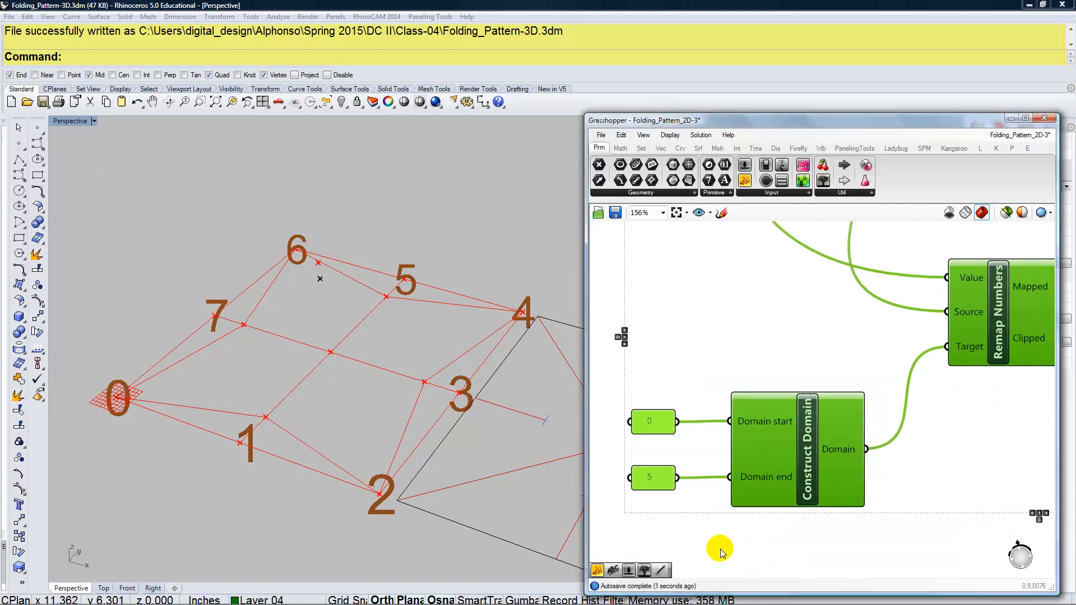
{"action": "scroll", "coordinate": [716, 548], "scroll_direction": "down", "scroll_amount": 3}
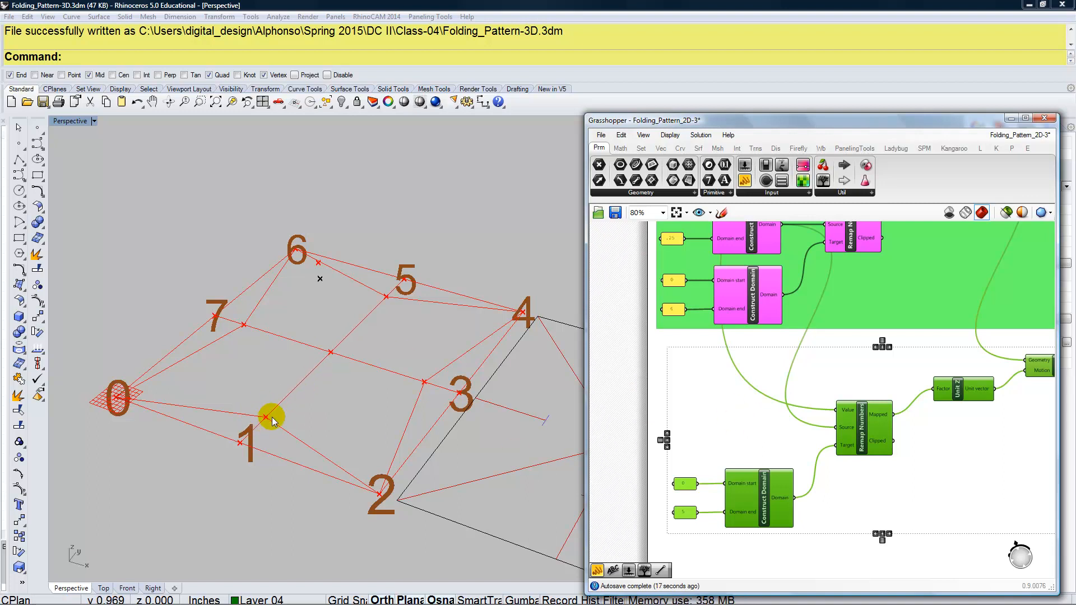
Connect the Point output of the Vertical Line group's first Evaluate Curve to the copied Move's Geometry input and inspect the raised point.
{"action": "scroll", "coordinate": [861, 419], "scroll_direction": "down", "scroll_amount": 5}
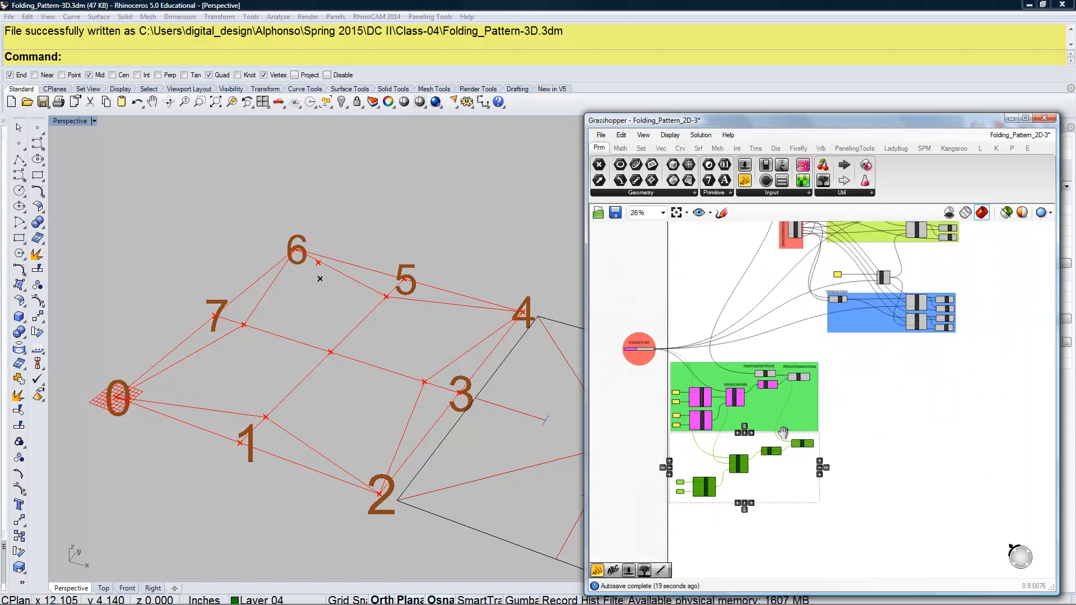
{"action": "right_click_drag", "start_coordinate": [909, 303], "coordinate": [895, 340]}
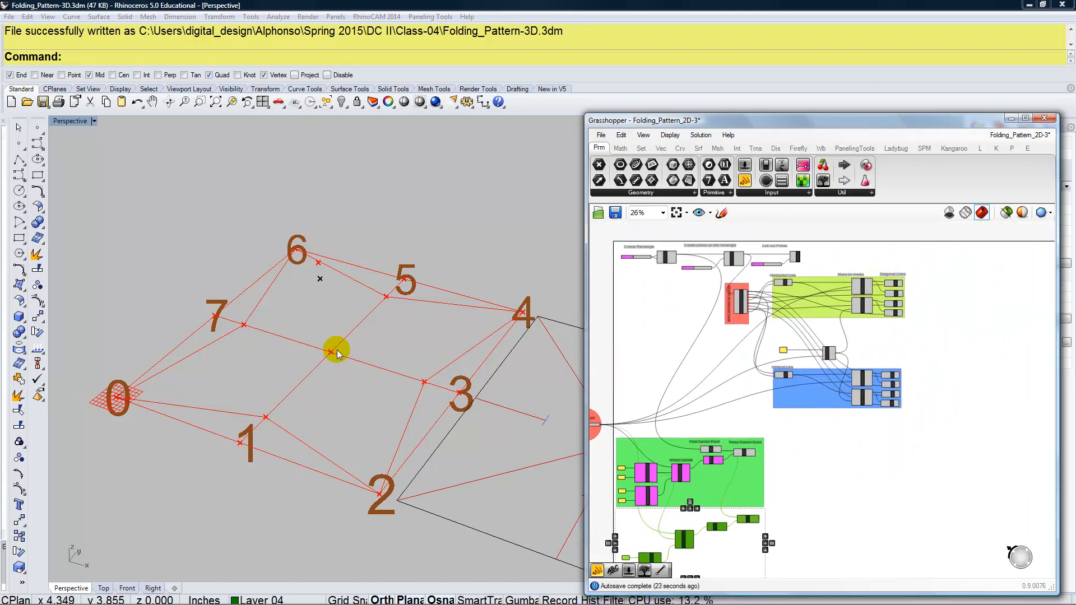
{"action": "scroll", "coordinate": [793, 402], "scroll_direction": "up", "scroll_amount": 5}
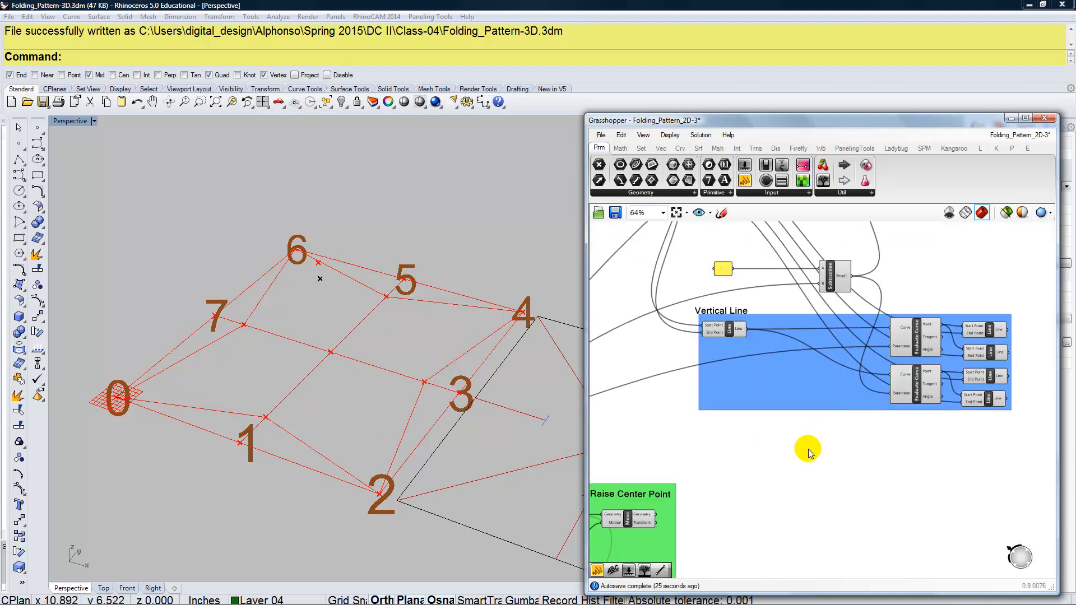
{"action": "right_click_drag", "start_coordinate": [803, 451], "coordinate": [765, 471]}
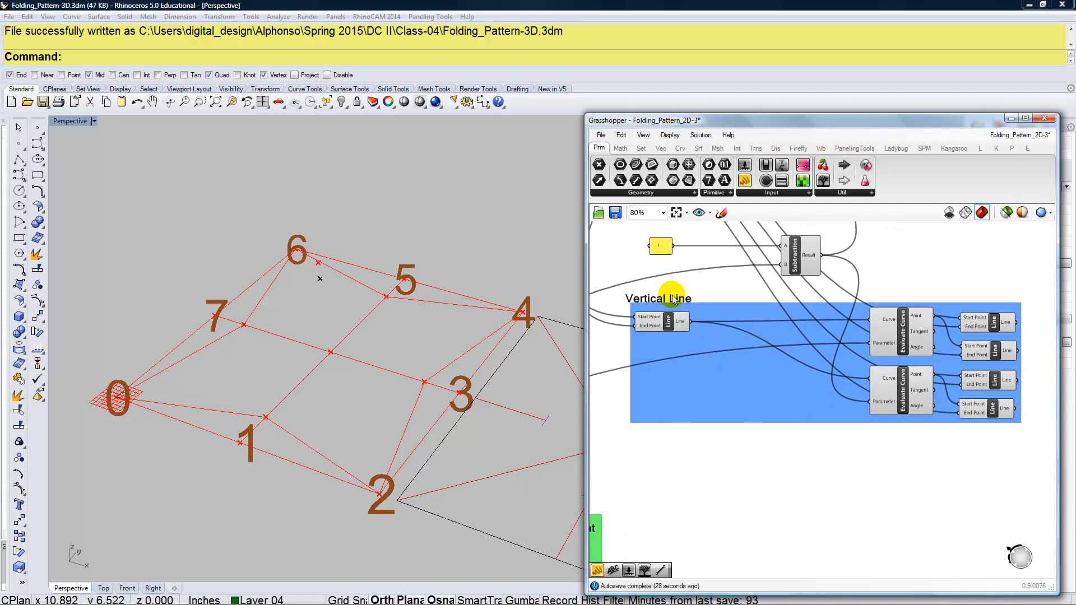
{"action": "left_click", "coordinate": [992, 326]}
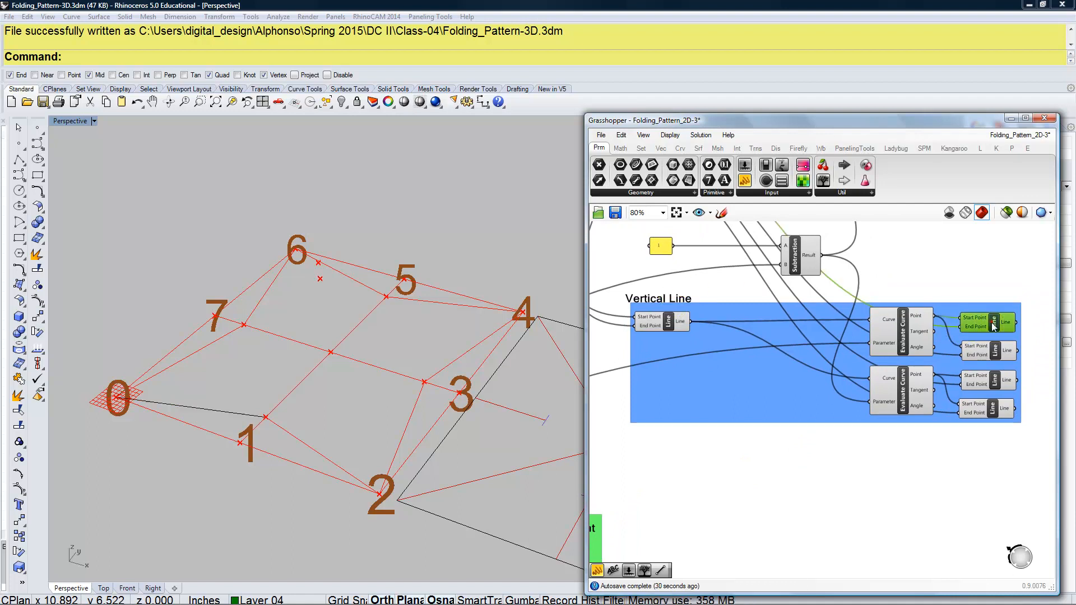
{"action": "left_click", "coordinate": [902, 331]}
{"action": "left_click", "coordinate": [904, 379]}
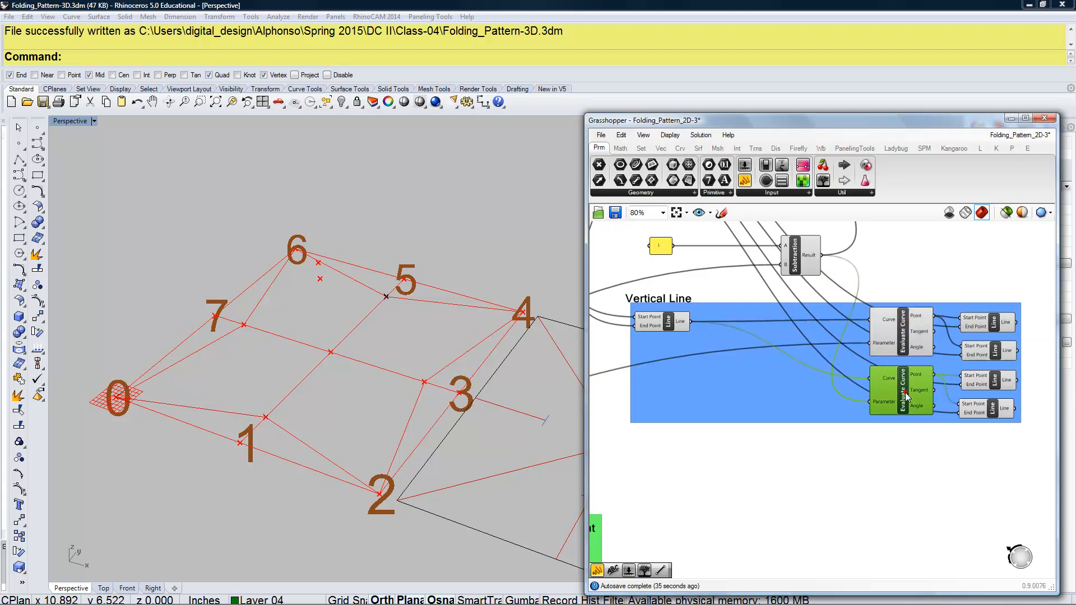
{"action": "left_click", "coordinate": [899, 332]}
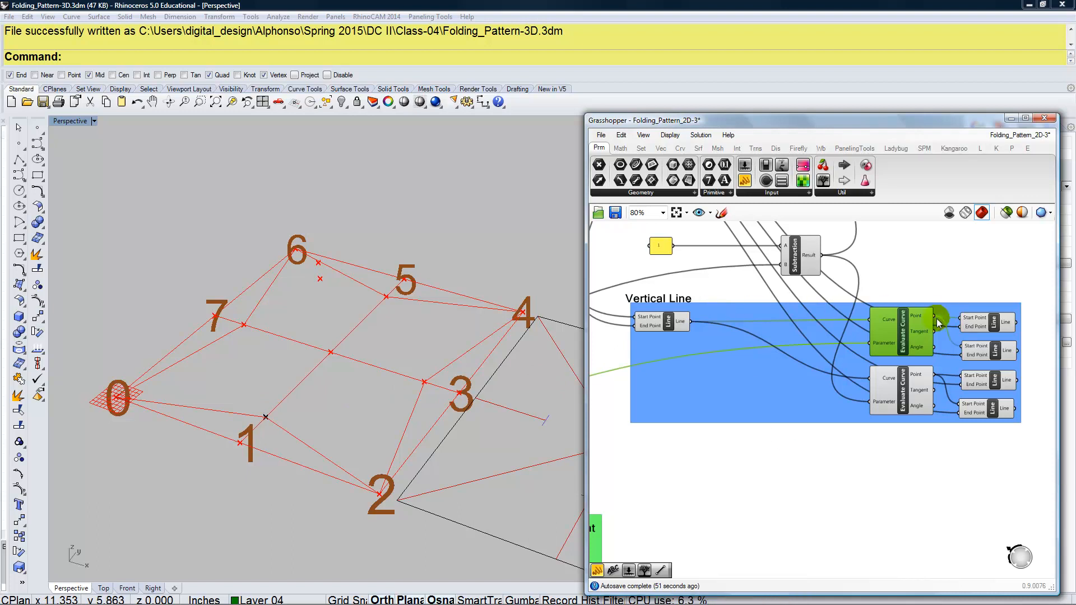
{"action": "scroll", "coordinate": [836, 372], "scroll_direction": "down", "scroll_amount": 3}
{"action": "left_click_drag", "start_coordinate": [968, 371], "coordinate": [891, 442]}
{"action": "scroll", "coordinate": [780, 433], "scroll_direction": "up", "scroll_amount": 4}
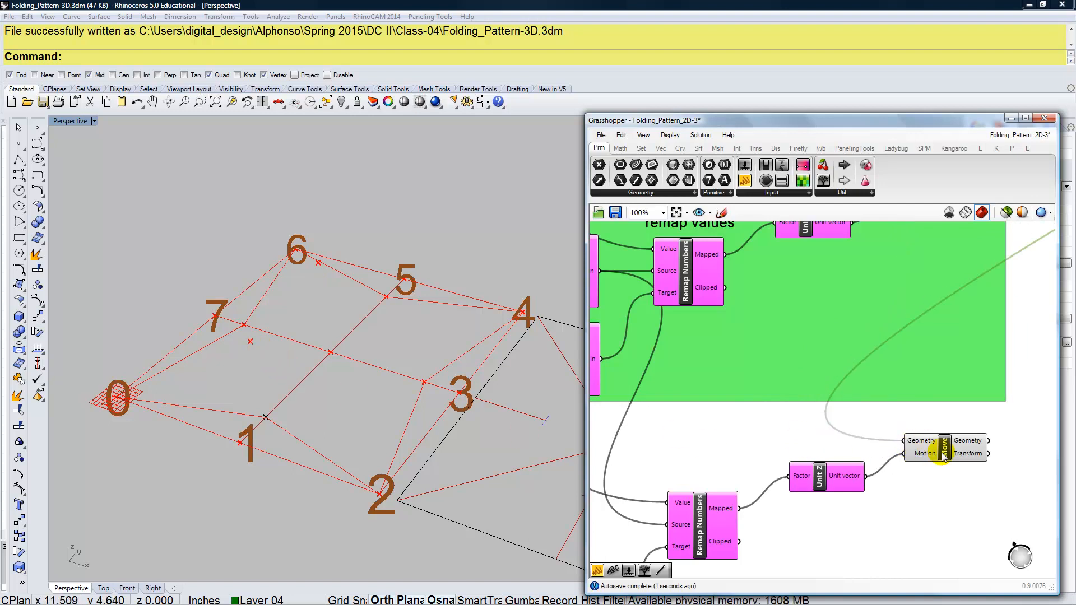
{"action": "left_click", "coordinate": [922, 447]}
{"action": "right_click_drag", "start_coordinate": [252, 339], "coordinate": [305, 372]}
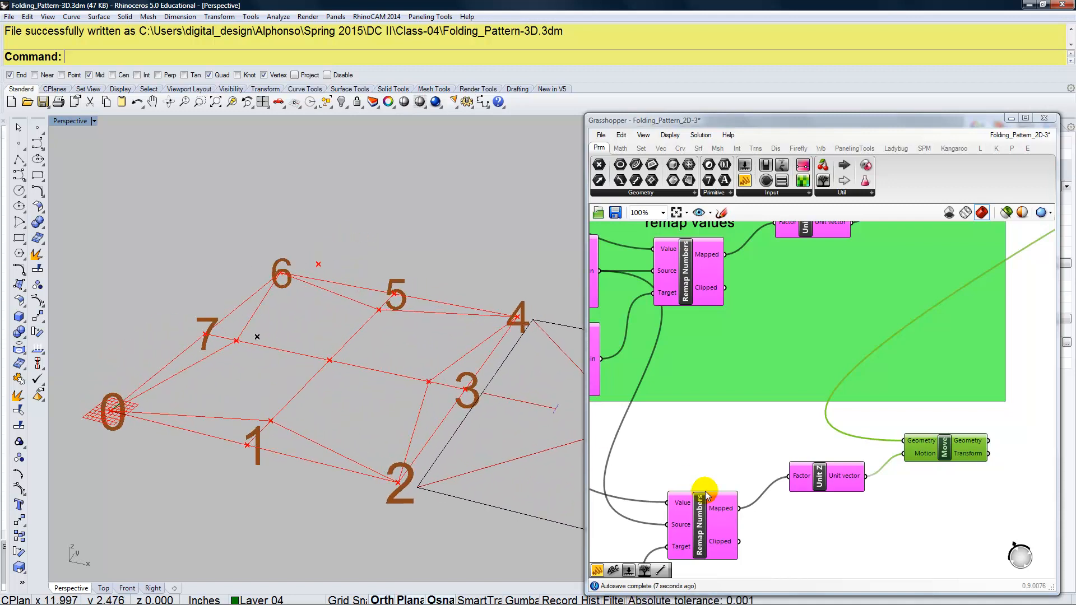
Add a Scribble note just above the green center point group.
{"action": "scroll", "coordinate": [728, 489], "scroll_direction": "down", "scroll_amount": 3}
{"action": "scroll", "coordinate": [824, 425], "scroll_direction": "down", "scroll_amount": 3}
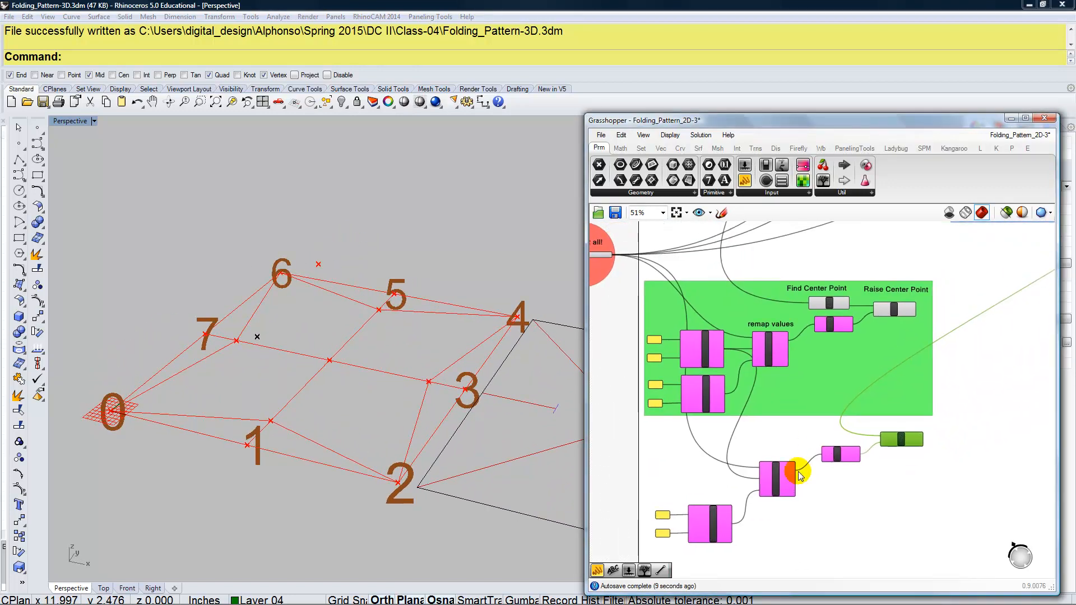
{"action": "double_click", "coordinate": [779, 287]}
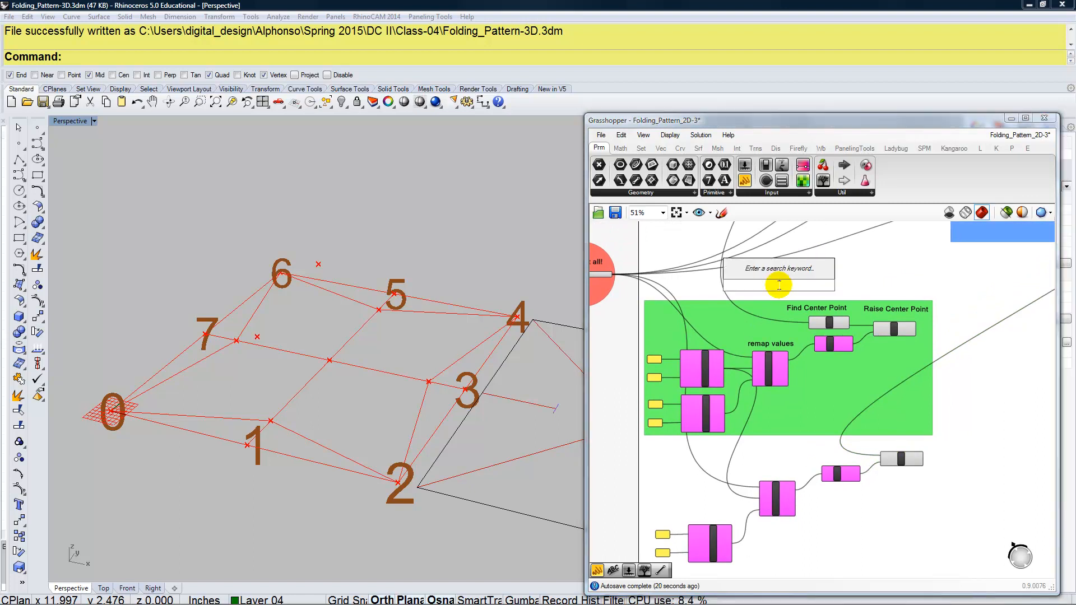
{"action": "type", "text": "scri"}
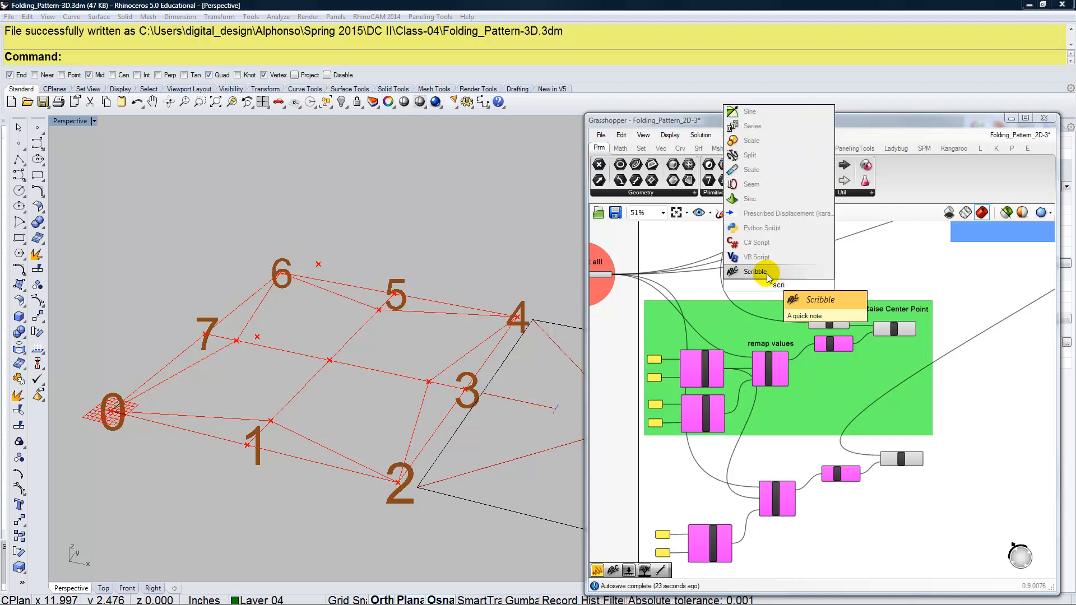
{"action": "left_click", "coordinate": [766, 272]}
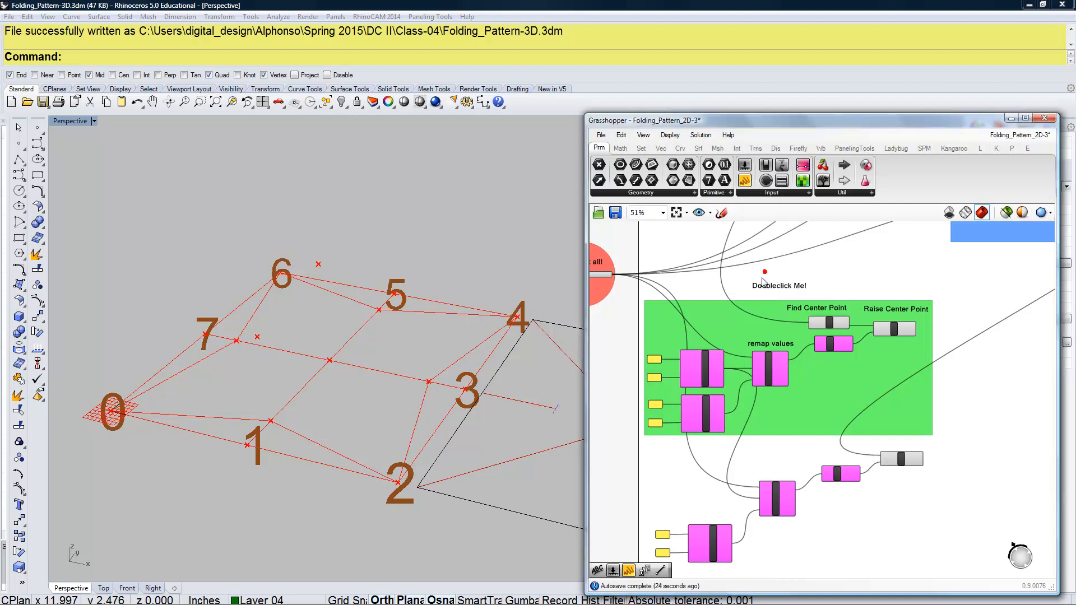
{"action": "left_click_drag", "start_coordinate": [768, 289], "coordinate": [753, 295]}
Set the Scribble's text to "Center Point" and its size to 50, and place it along the green group's upper edge.
{"action": "double_click", "coordinate": [755, 294]}
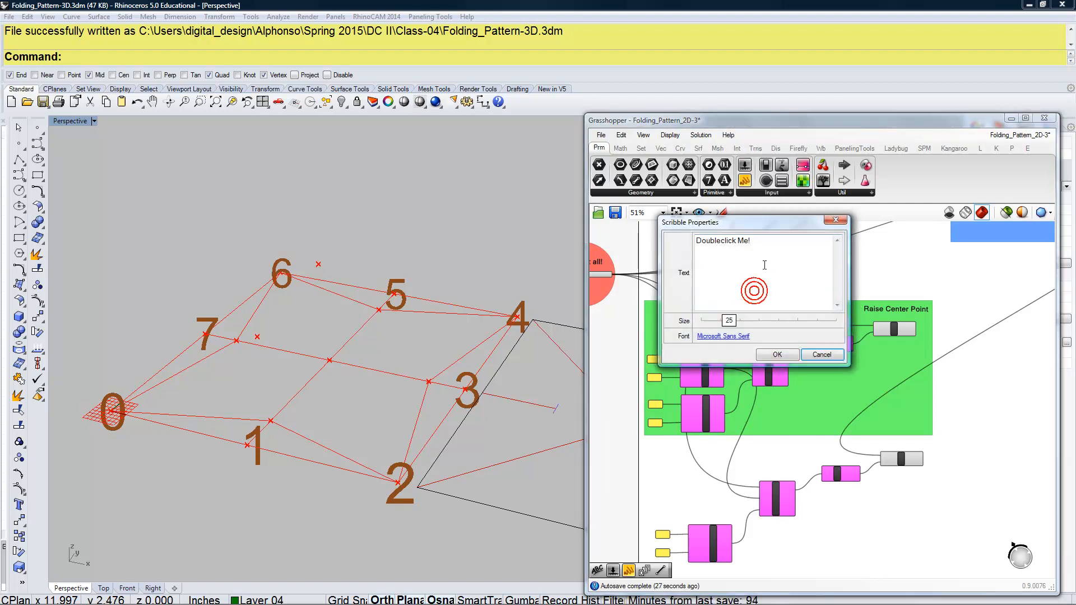
{"action": "type", "text": "Center Point"}
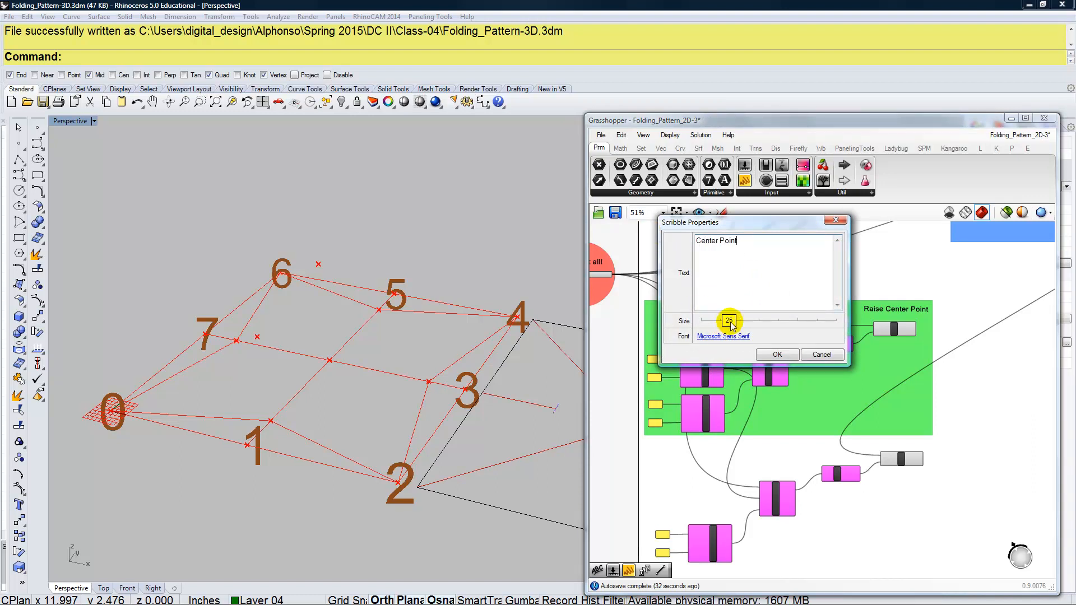
{"action": "left_click_drag", "start_coordinate": [729, 321], "coordinate": [769, 335]}
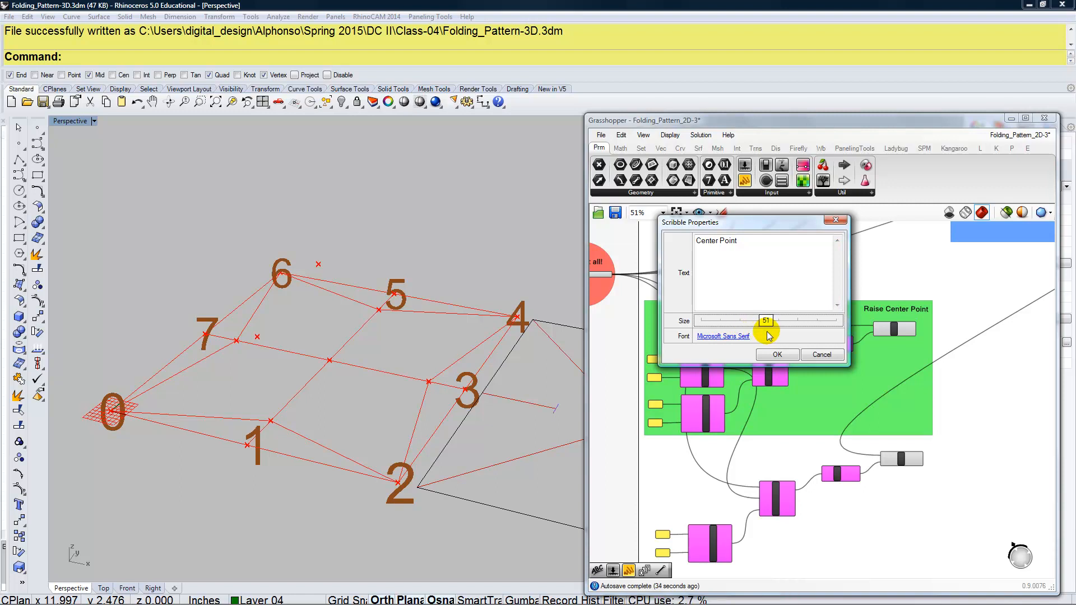
{"action": "left_click", "coordinate": [778, 354]}
{"action": "left_click_drag", "start_coordinate": [768, 296], "coordinate": [765, 292]}
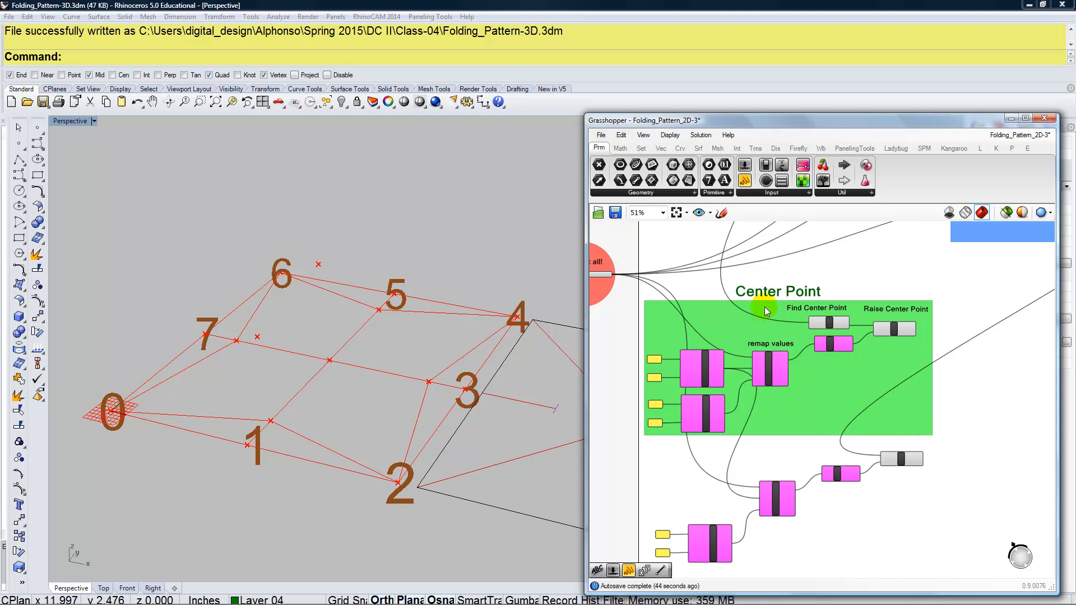
Add the Center Point label to the green group.
{"action": "right_click", "coordinate": [727, 317]}
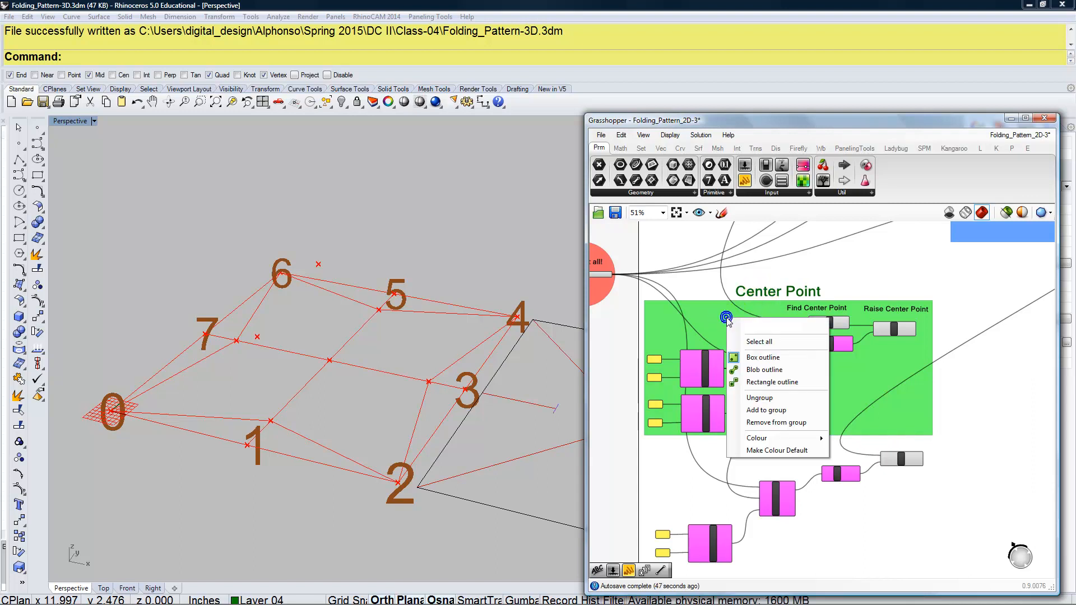
{"action": "left_click", "coordinate": [764, 410]}
{"action": "left_click", "coordinate": [753, 459]}
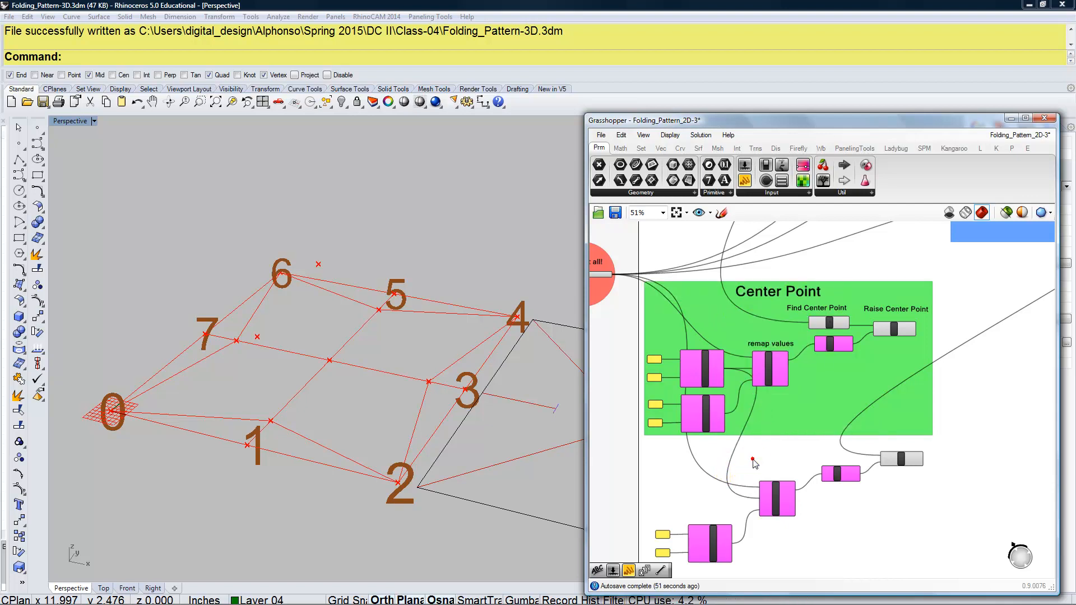
Copy the Center Point label to below the green group and change the copy's text to "Lower Left Point".
{"action": "left_click", "coordinate": [790, 291]}
{"action": "left_click", "coordinate": [792, 290]}
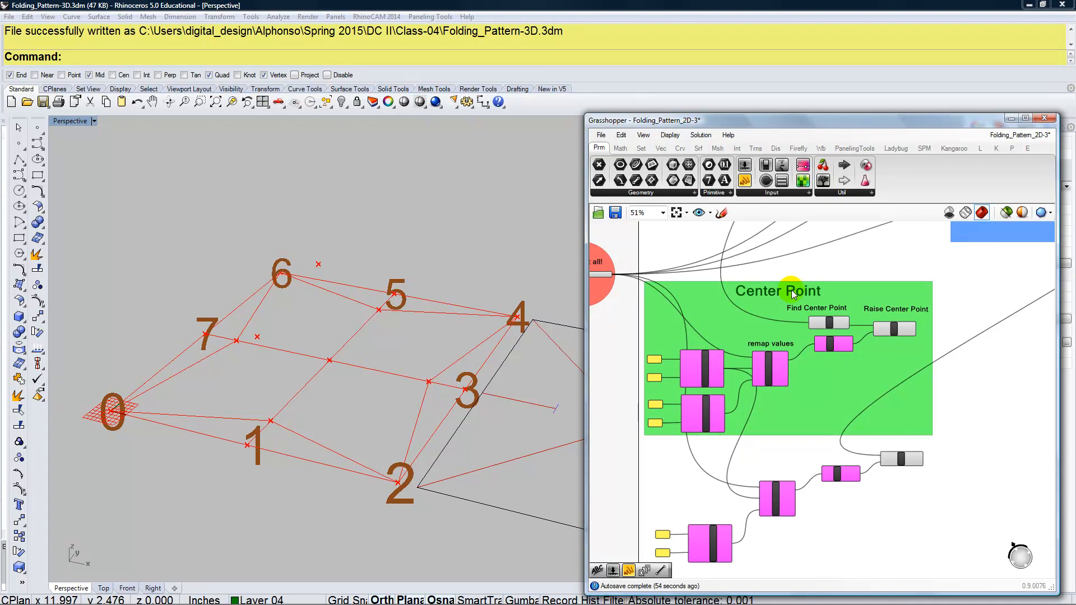
{"action": "left_click_drag", "start_coordinate": [792, 294], "coordinate": [802, 455], "text": "alt"}
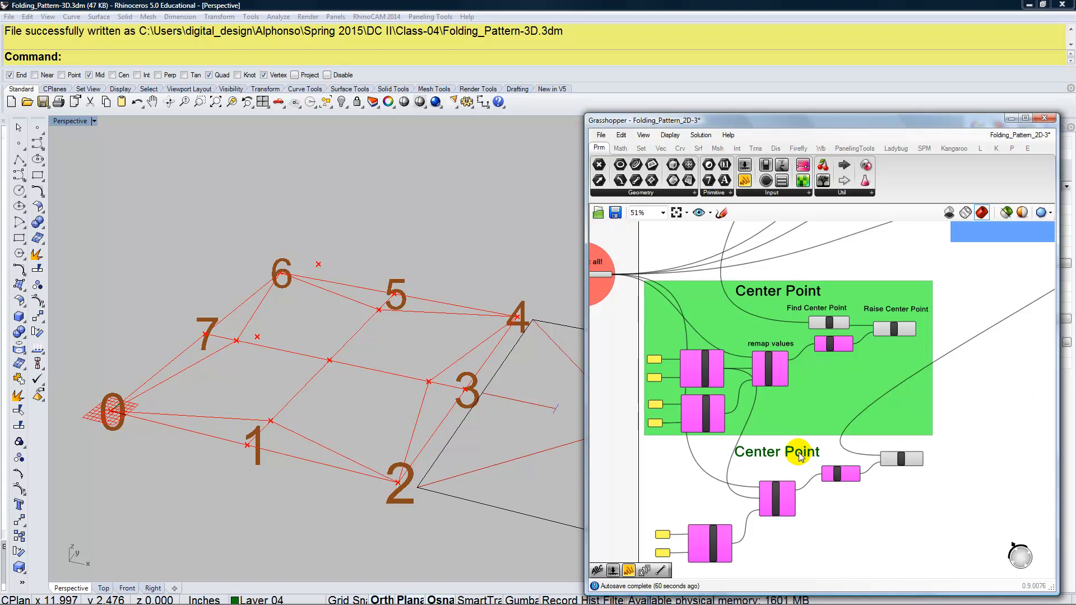
{"action": "double_click", "coordinate": [798, 451]}
{"action": "key", "text": "Escape"}
{"action": "double_click", "coordinate": [792, 452]}
{"action": "triple_click", "coordinate": [789, 411]}
{"action": "type", "text": "Lo"}
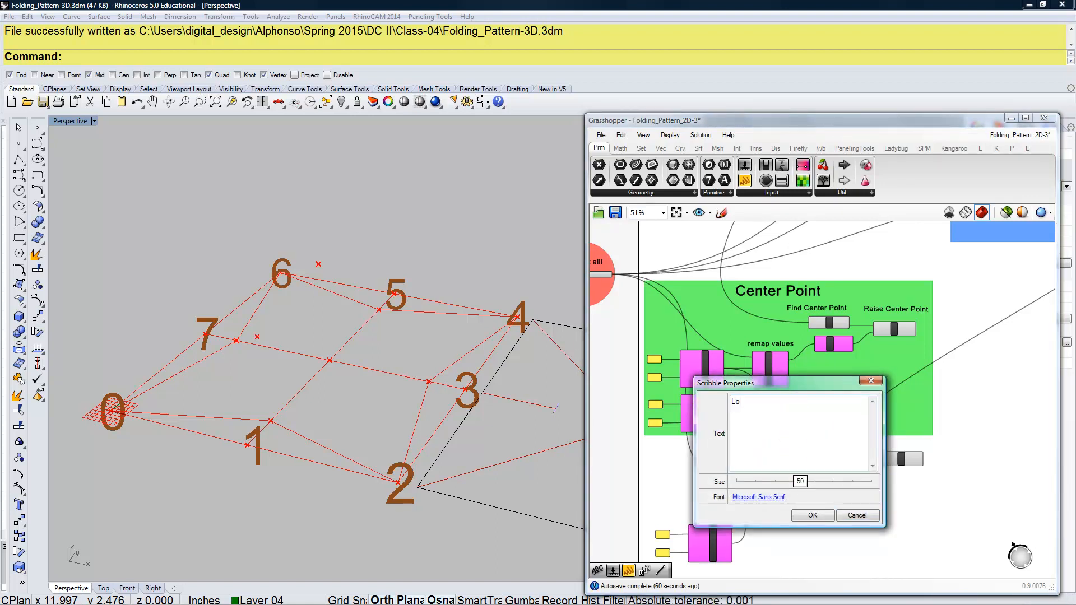
{"action": "type", "text": "wer Left Point"}
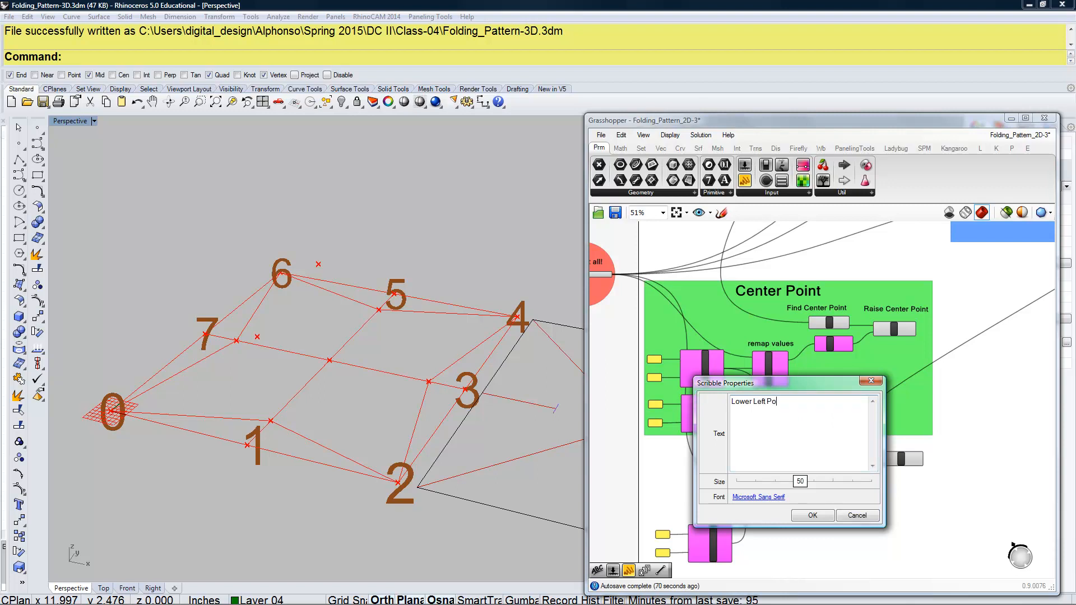
{"action": "left_click", "coordinate": [813, 515]}
Group the Lower Left Point label with the copied components, colour the group orange and align it under the green group.
{"action": "right_click_drag", "start_coordinate": [824, 537], "coordinate": [826, 492]}
{"action": "left_click_drag", "start_coordinate": [907, 548], "coordinate": [649, 405]}
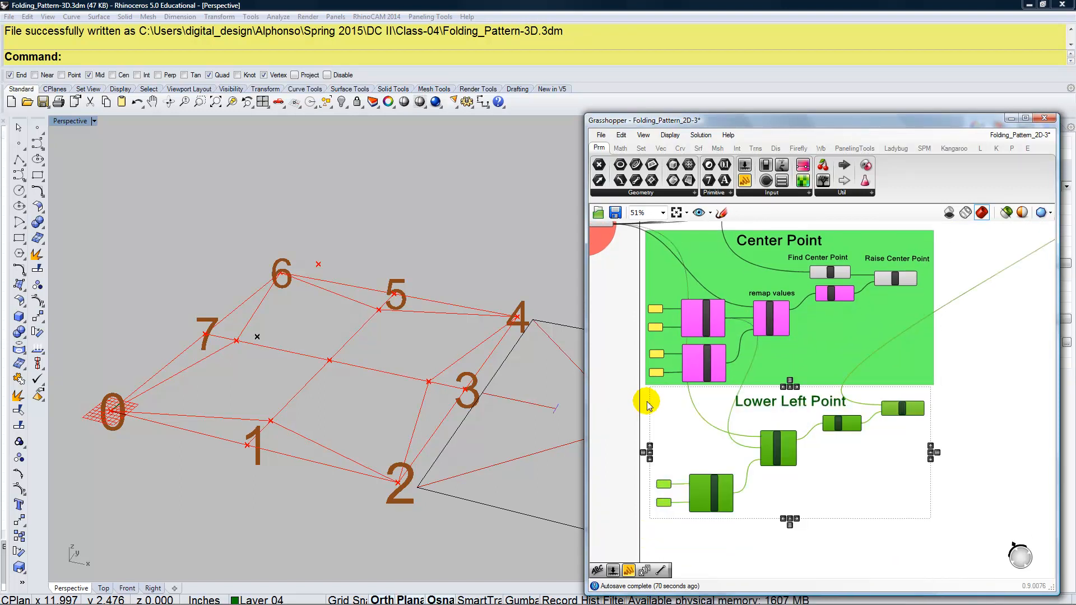
{"action": "key", "text": "ctrl+g"}
{"action": "right_click", "coordinate": [835, 484]}
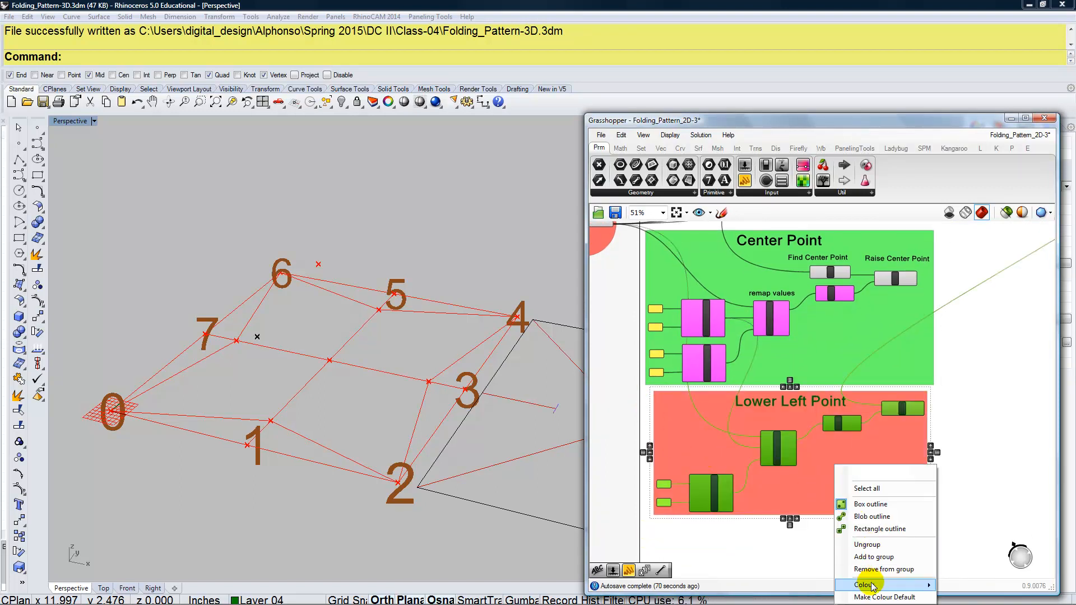
{"action": "mouse_move", "coordinate": [871, 585]}
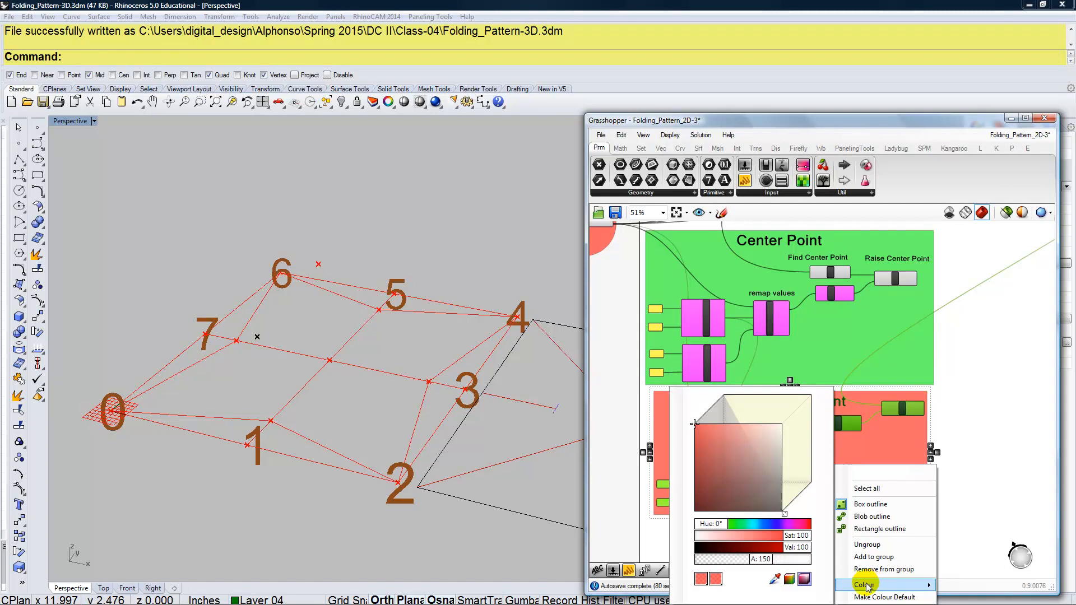
{"action": "left_click", "coordinate": [715, 523]}
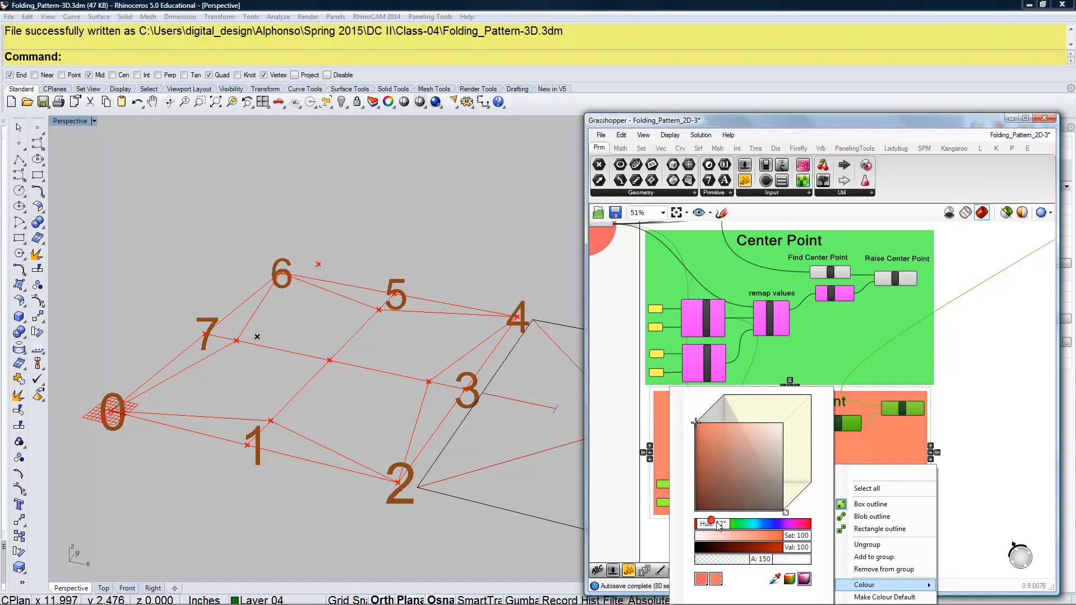
{"action": "left_click_drag", "start_coordinate": [715, 523], "coordinate": [719, 525]}
{"action": "left_click", "coordinate": [961, 422]}
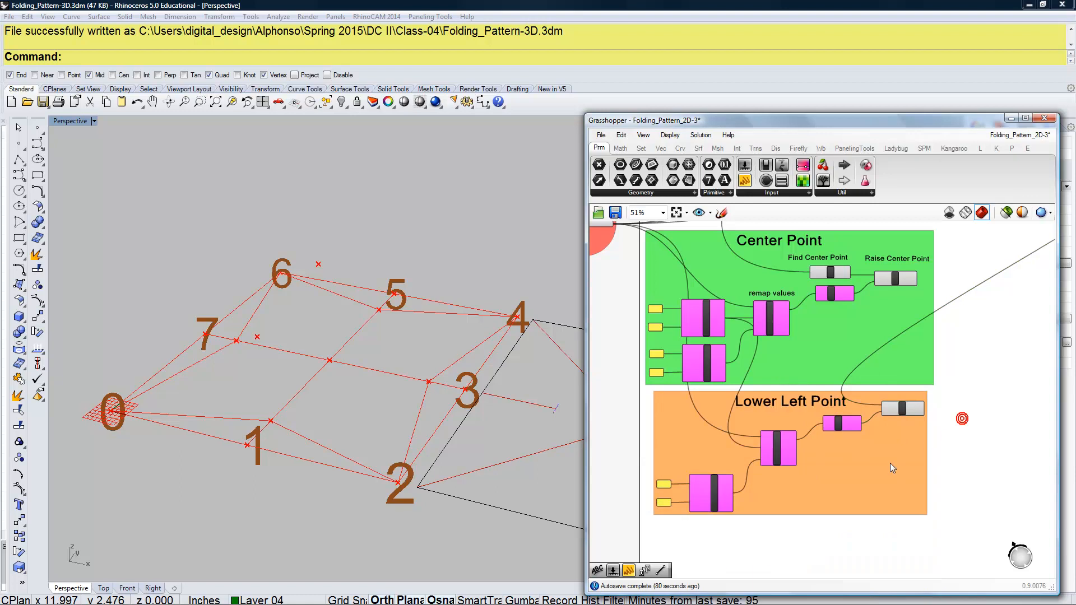
{"action": "left_click", "coordinate": [848, 482]}
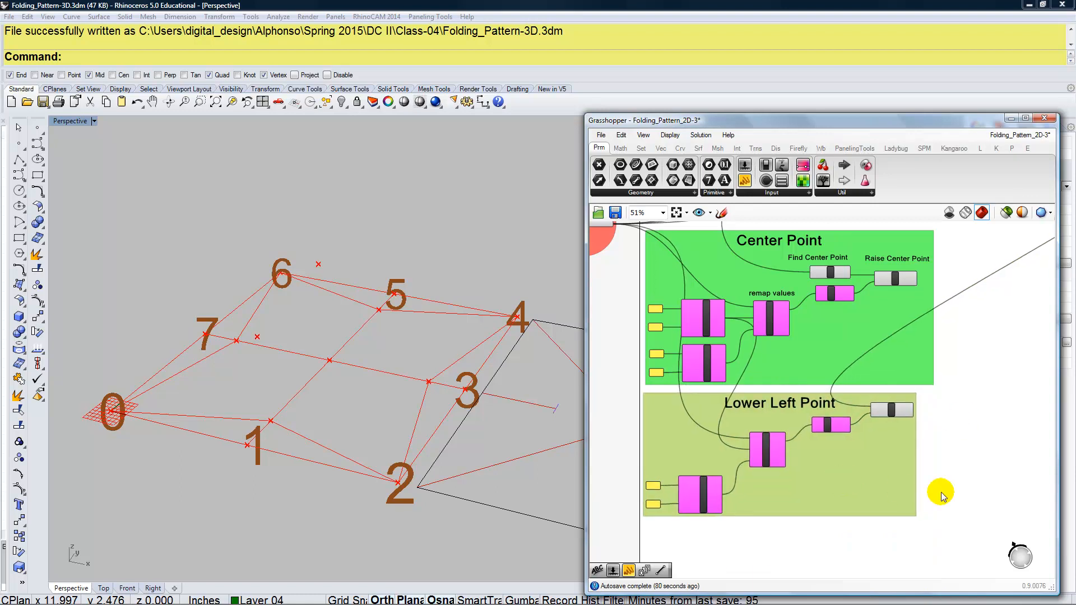
Switch to the Folding_Pattern_3D-2 definition, turn off the selected-only preview and examine the folded surfaces around the lower right corner.
{"action": "scroll", "coordinate": [953, 477], "scroll_direction": "down", "scroll_amount": 2}
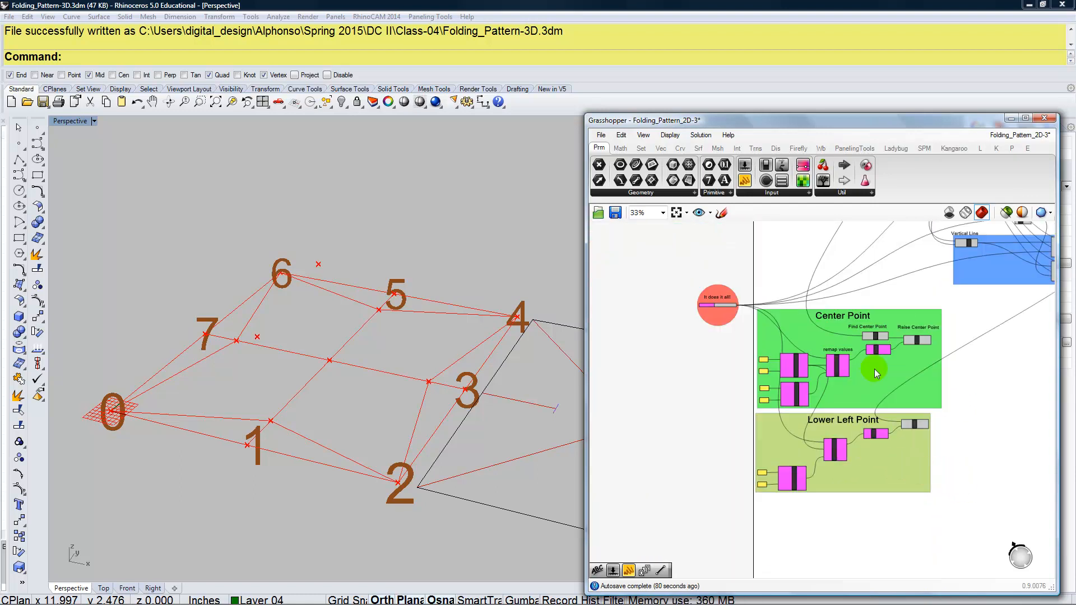
{"action": "left_click", "coordinate": [1016, 135]}
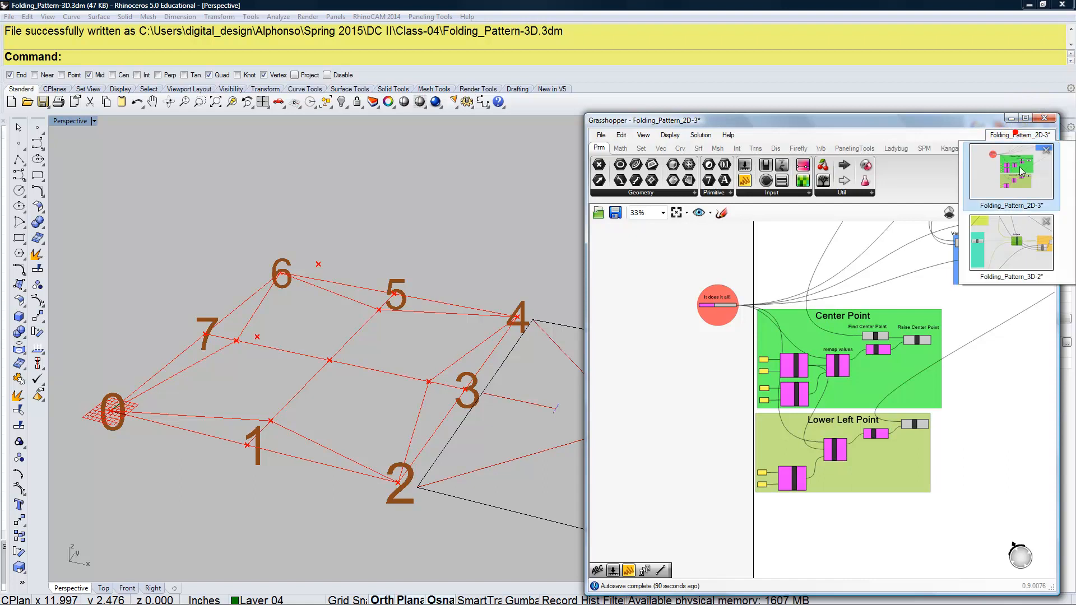
{"action": "left_click", "coordinate": [1020, 230]}
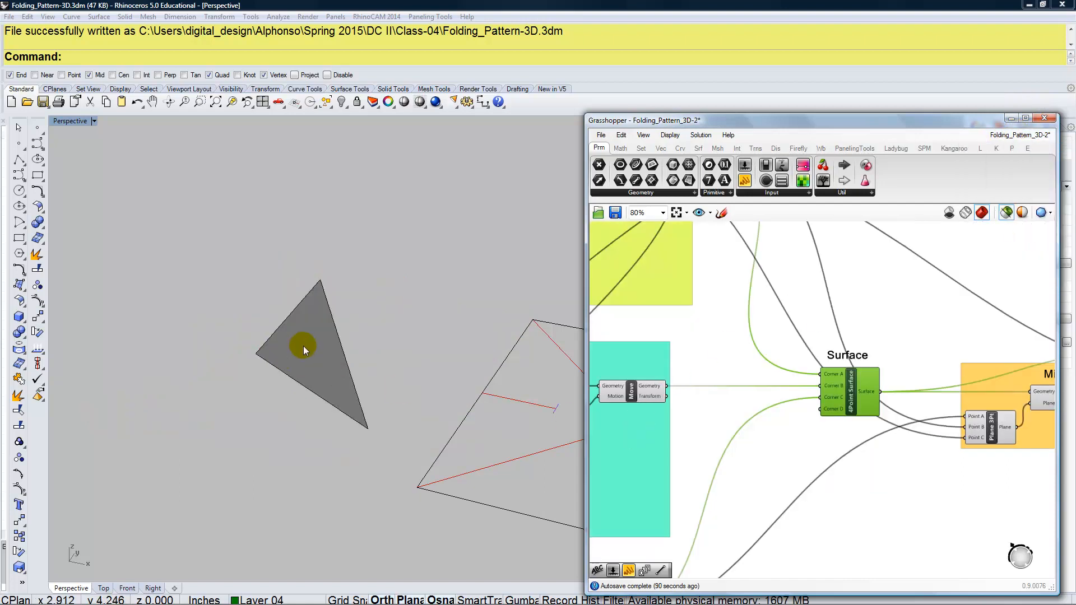
{"action": "left_click", "coordinate": [1003, 214]}
{"action": "mouse_move", "coordinate": [400, 434]}
{"action": "right_mouse_down"}
{"action": "mouse_move", "coordinate": [392, 439]}
{"action": "mouse_move", "coordinate": [406, 431]}
{"action": "right_mouse_up"}
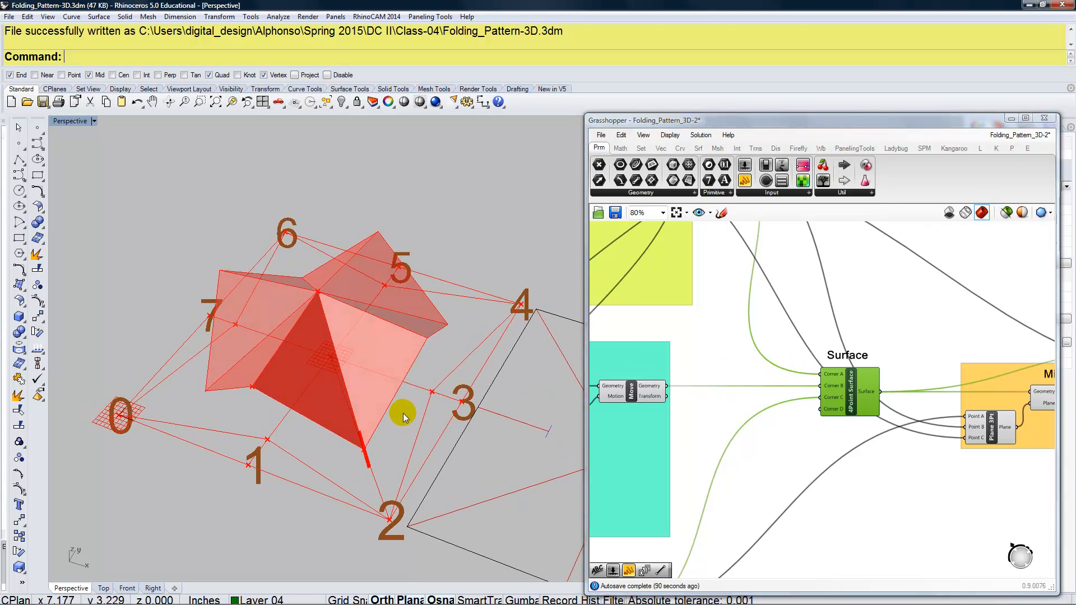
{"action": "right_click_drag", "start_coordinate": [367, 451], "coordinate": [413, 439]}
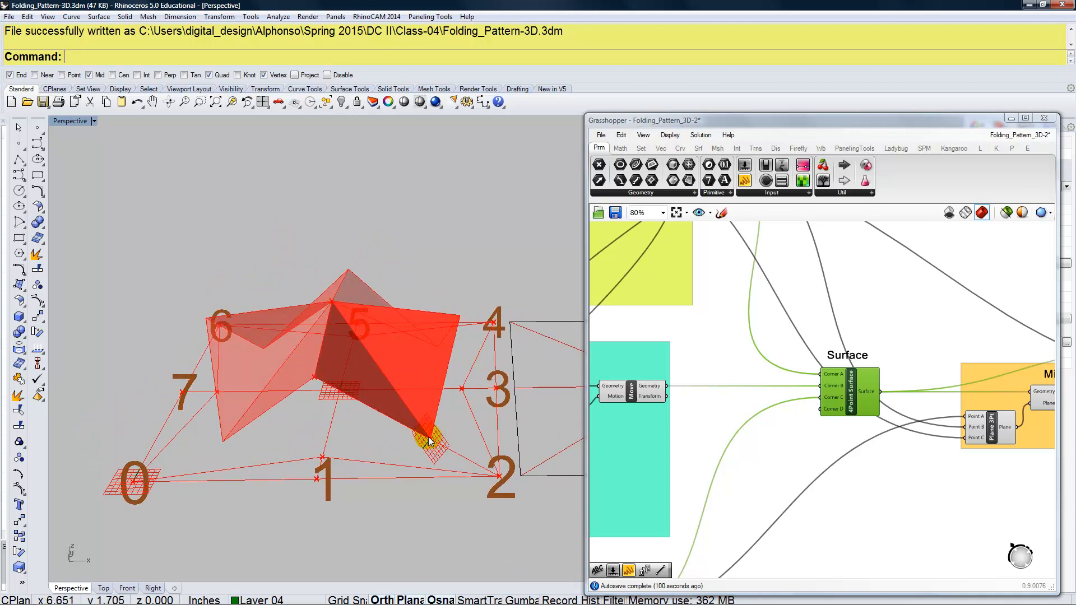
{"action": "mouse_move", "coordinate": [413, 435]}
{"action": "right_mouse_down"}
{"action": "mouse_move", "coordinate": [421, 448]}
{"action": "mouse_move", "coordinate": [372, 471]}
{"action": "mouse_move", "coordinate": [372, 439]}
{"action": "mouse_move", "coordinate": [406, 446]}
{"action": "right_mouse_up"}
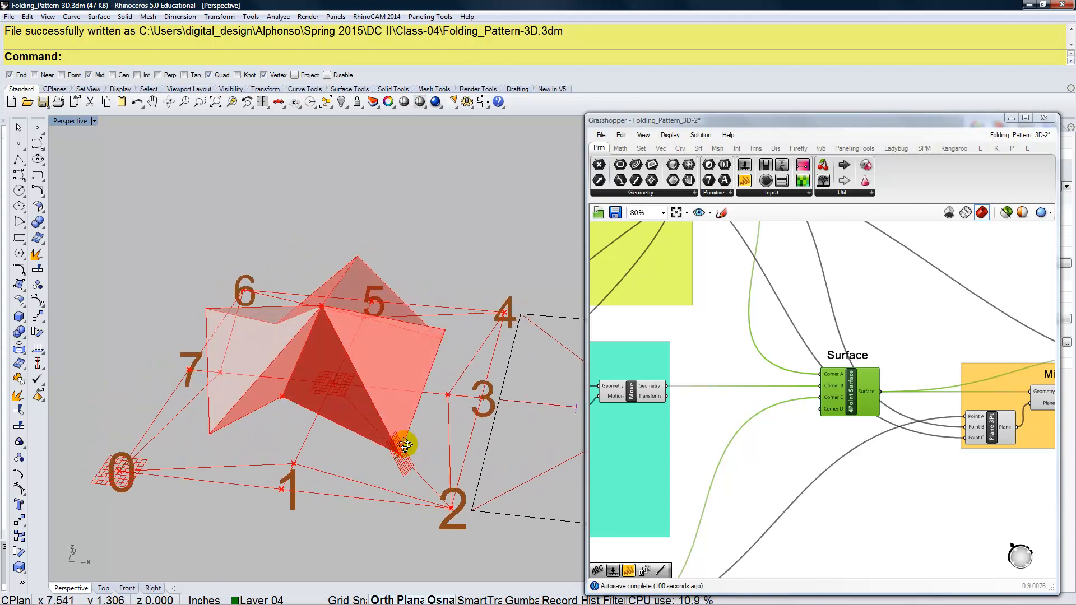
Examine the component groups in Folding_Pattern_3D-2 and return to the Folding_Pattern_2D-3 definition.
{"action": "scroll", "coordinate": [715, 406], "scroll_direction": "down", "scroll_amount": 6}
{"action": "right_click_drag", "start_coordinate": [741, 446], "coordinate": [738, 477]}
{"action": "scroll", "coordinate": [724, 373], "scroll_direction": "up", "scroll_amount": 7}
{"action": "scroll", "coordinate": [773, 336], "scroll_direction": "up", "scroll_amount": 3}
{"action": "left_click_drag", "start_coordinate": [784, 345], "coordinate": [771, 379]}
{"action": "left_click", "coordinate": [1034, 135]}
{"action": "left_click", "coordinate": [1039, 230]}
{"action": "right_click_drag", "start_coordinate": [767, 453], "coordinate": [689, 449]}
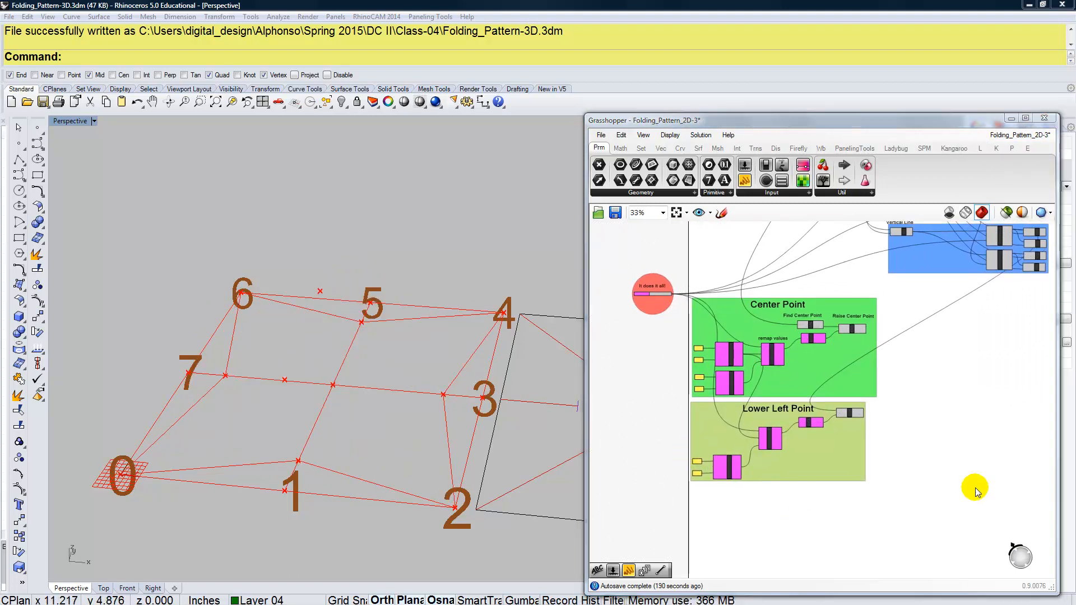
Copy the Lower Left Point label to below the orange group and change the copy's text to "Slider Point".
{"action": "left_click", "coordinate": [778, 408]}
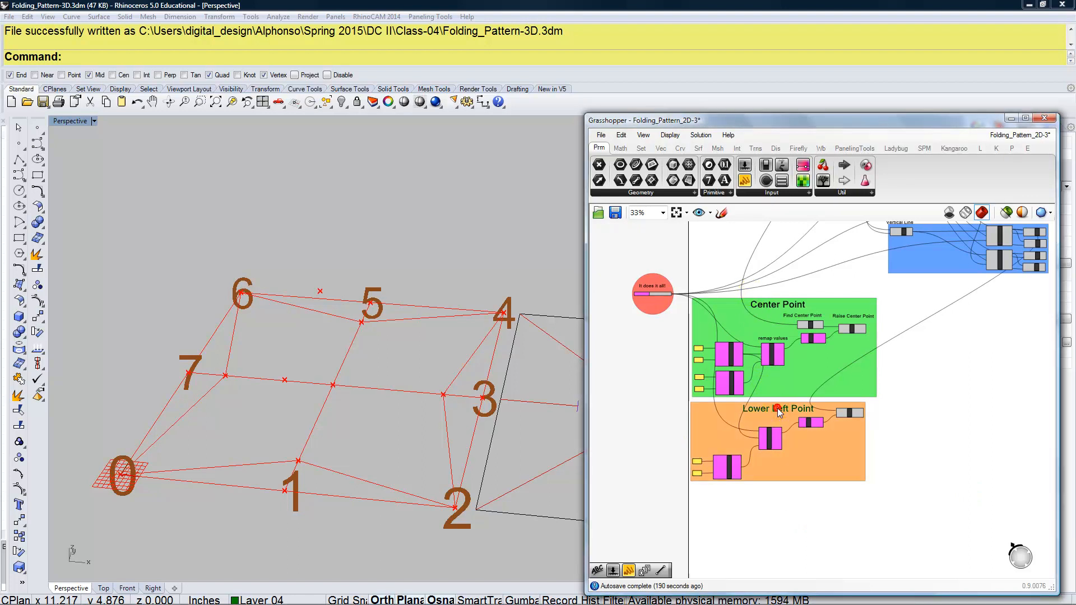
{"action": "scroll", "coordinate": [777, 410], "scroll_direction": "up", "scroll_amount": 4}
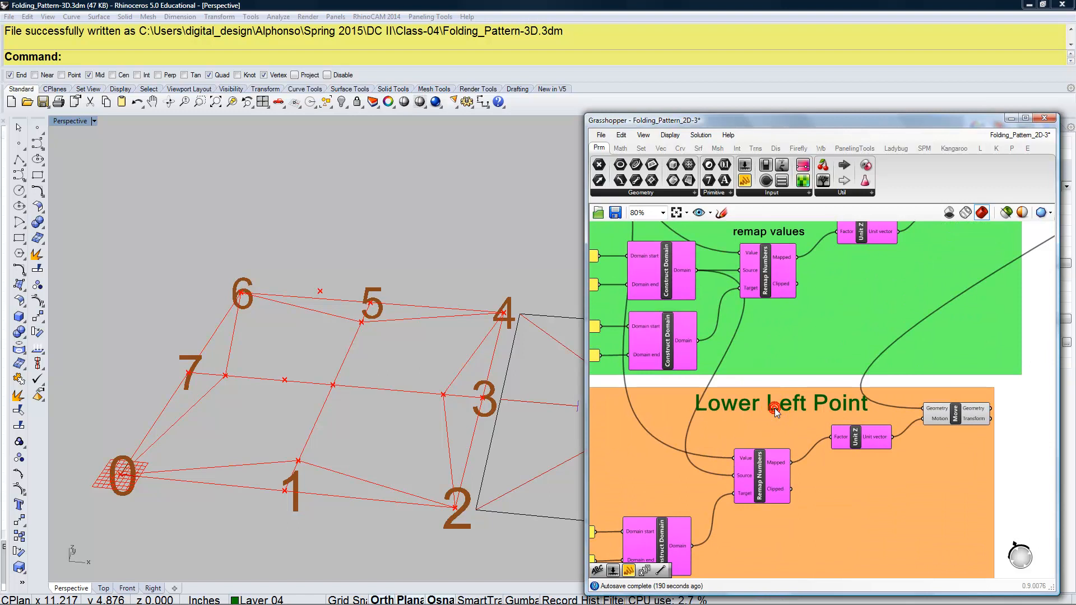
{"action": "left_click", "coordinate": [795, 407]}
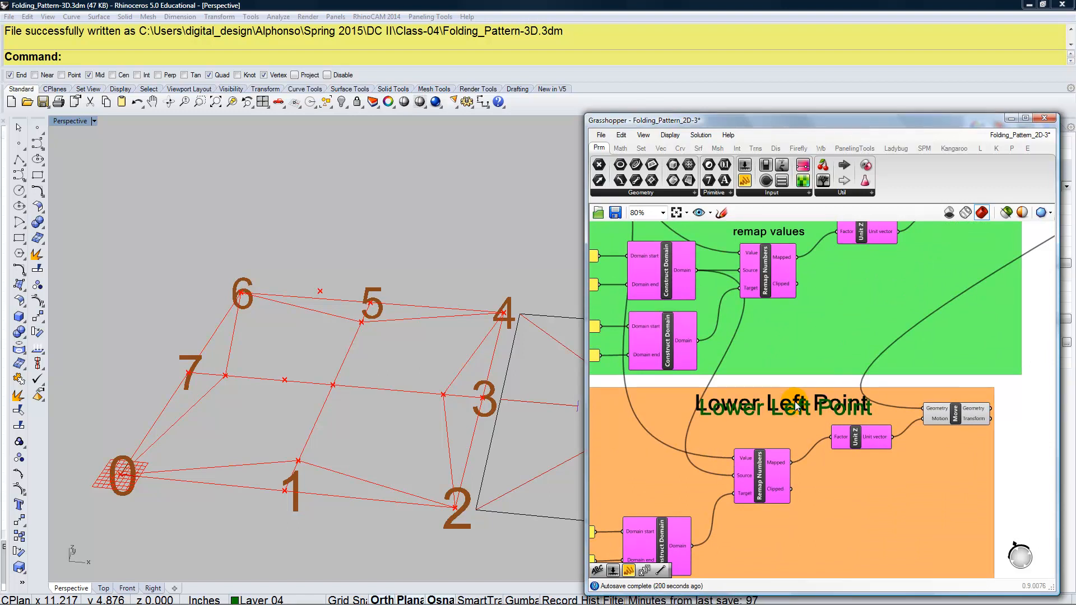
{"action": "left_click_drag", "start_coordinate": [794, 407], "coordinate": [794, 439]}
{"action": "scroll", "coordinate": [796, 443], "scroll_direction": "down", "scroll_amount": 3}
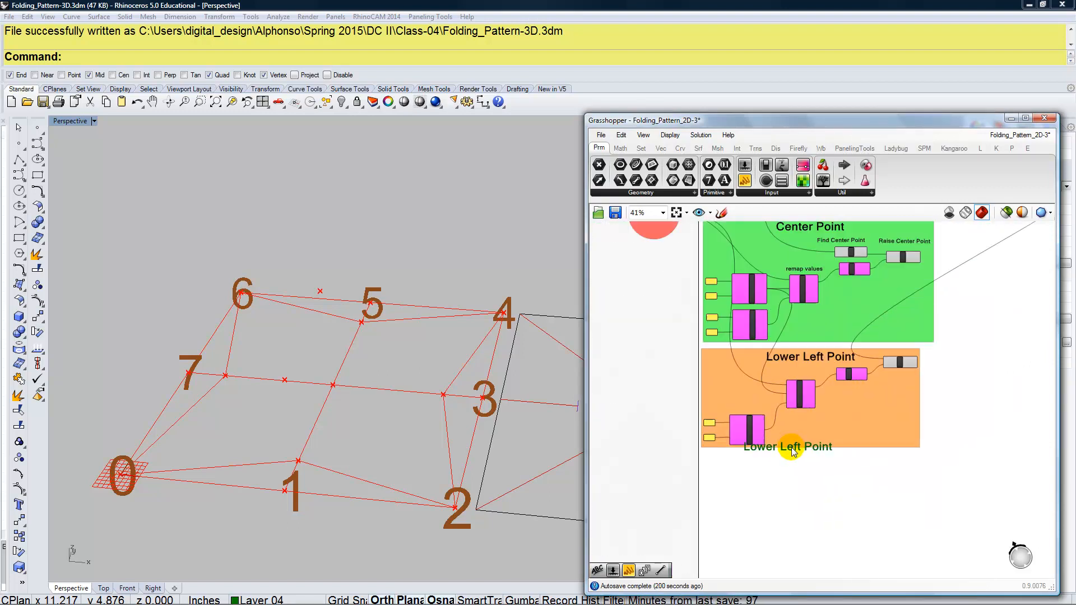
{"action": "double_click", "coordinate": [801, 457]}
{"action": "left_click_drag", "start_coordinate": [788, 404], "coordinate": [734, 399]}
{"action": "type", "text": "Slider Point"}
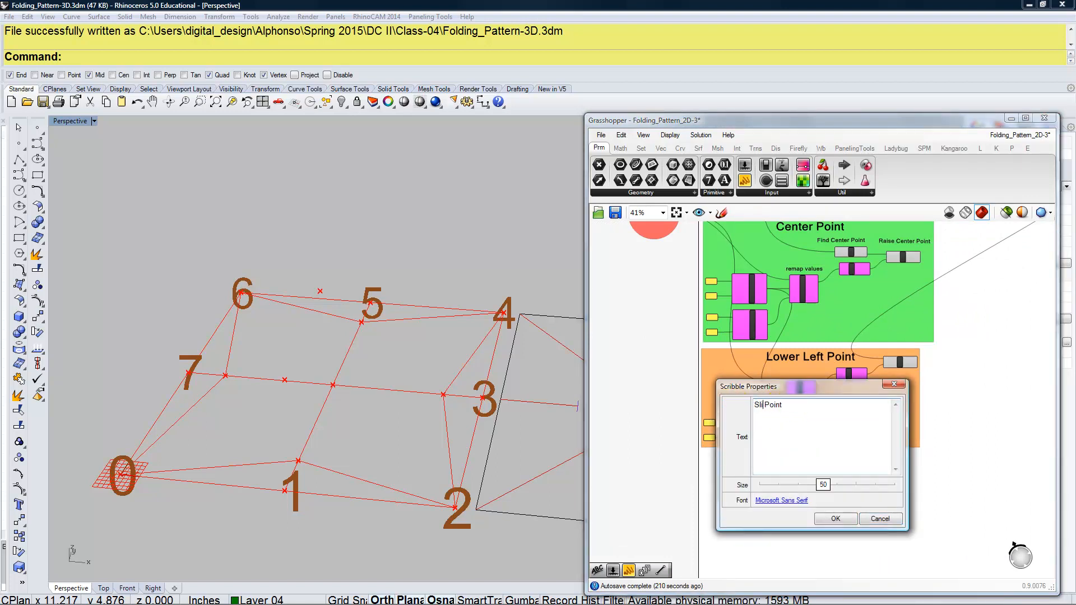
{"action": "left_click", "coordinate": [845, 520]}
{"action": "left_click", "coordinate": [818, 466]}
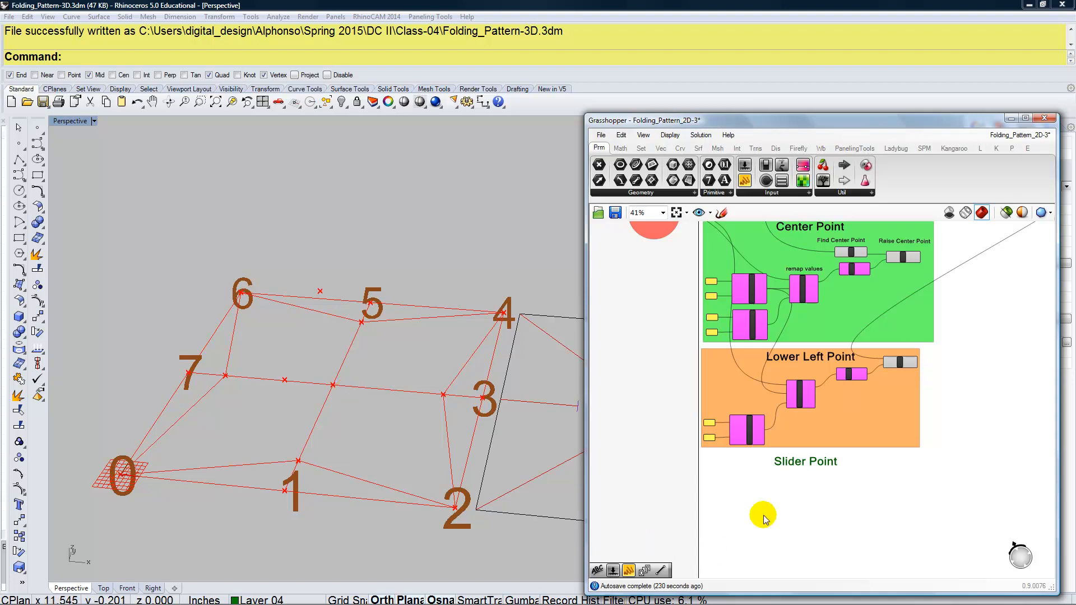
Add a Line component beside the Find Center Point Area component and connect the Area's Centroid output to its End Point.
{"action": "double_click", "coordinate": [792, 502]}
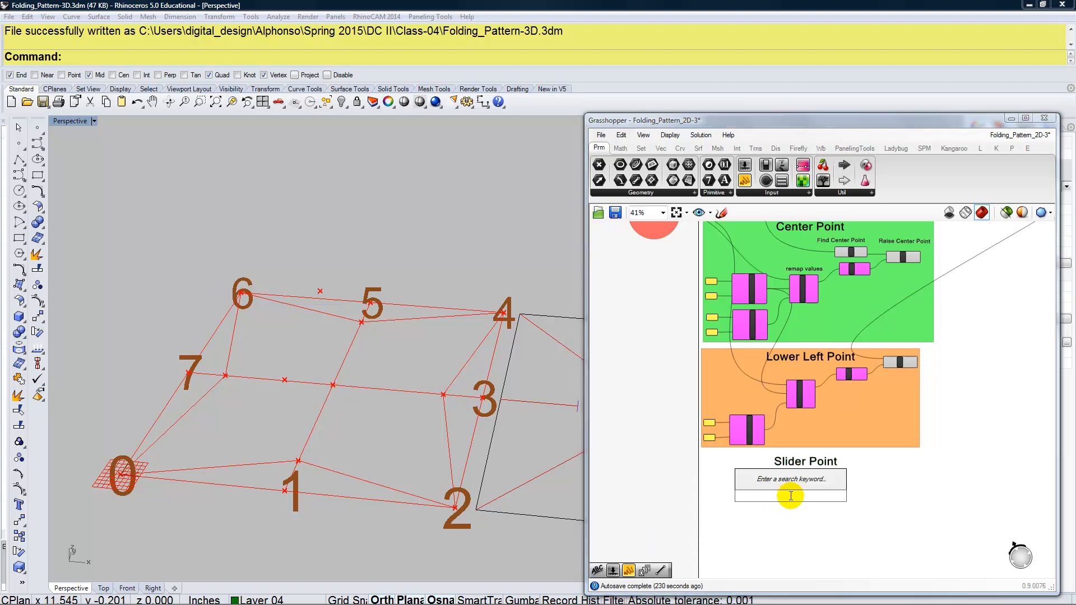
{"action": "type", "text": "line"}
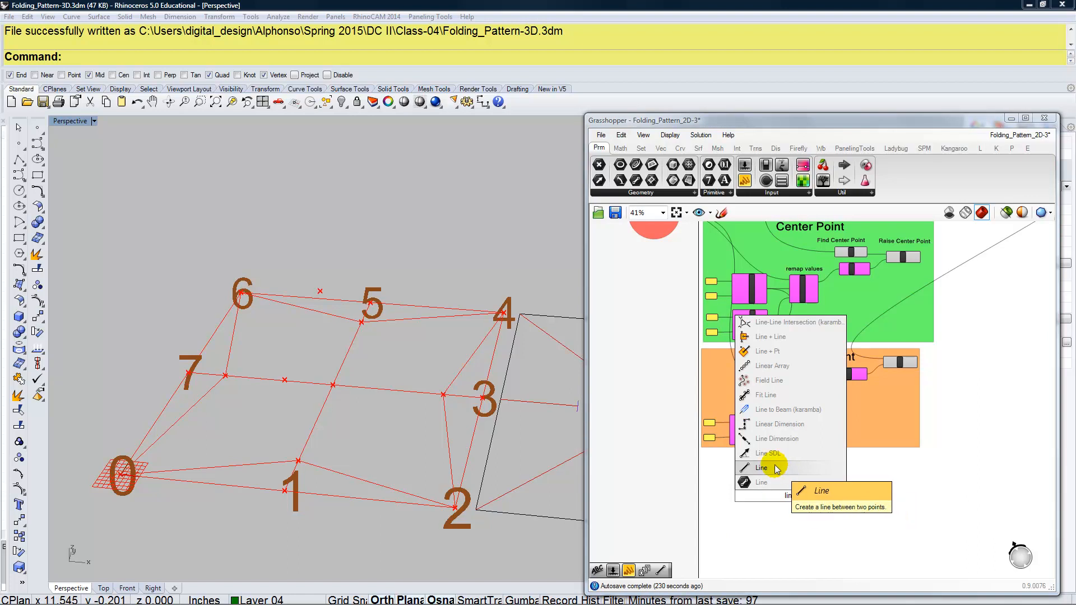
{"action": "key", "text": "Return"}
{"action": "left_click_drag", "start_coordinate": [793, 497], "coordinate": [840, 396]}
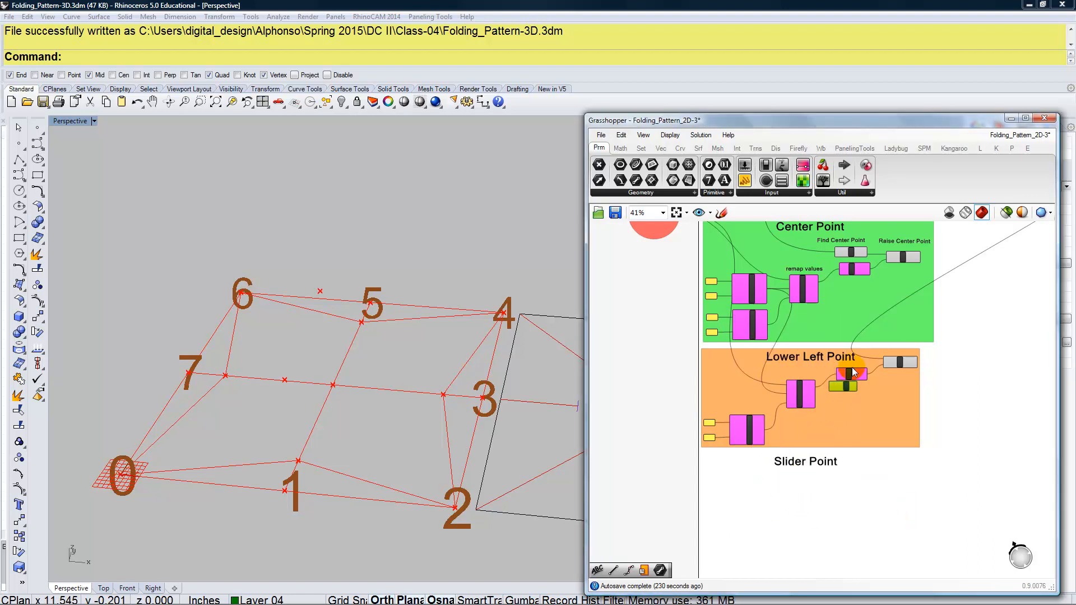
{"action": "scroll", "coordinate": [866, 232], "scroll_direction": "up", "scroll_amount": 5}
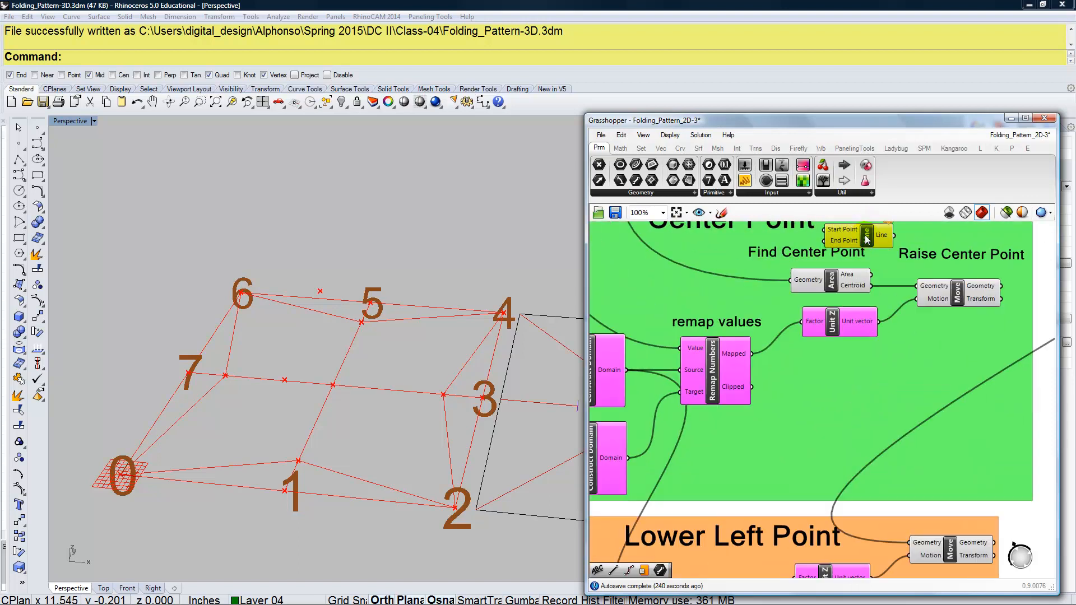
{"action": "scroll", "coordinate": [869, 242], "scroll_direction": "up", "scroll_amount": 1}
{"action": "left_click_drag", "start_coordinate": [868, 243], "coordinate": [972, 268]}
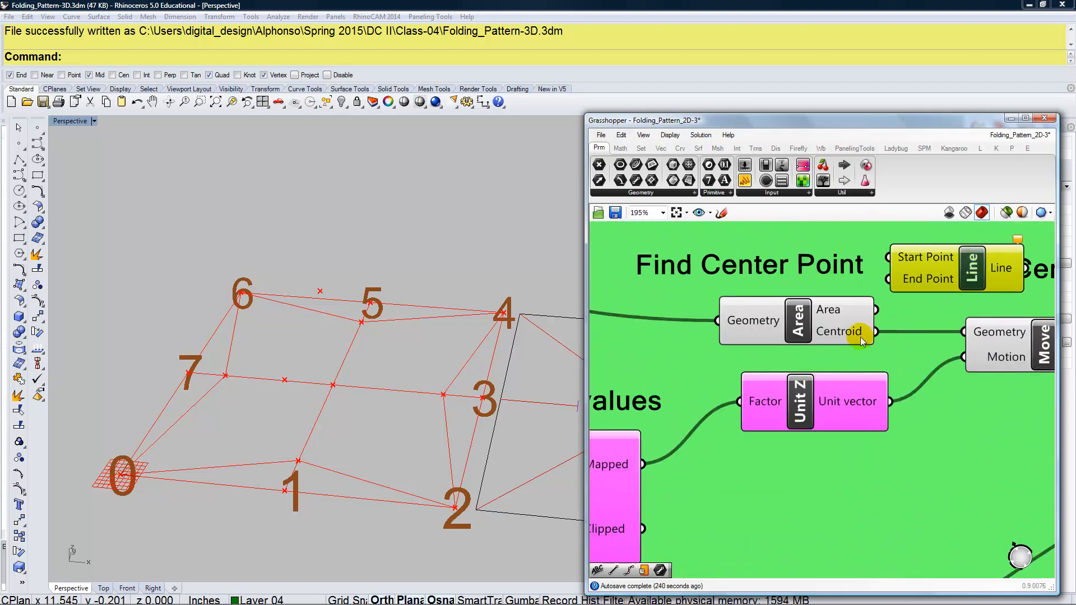
{"action": "left_click_drag", "start_coordinate": [874, 335], "coordinate": [883, 281]}
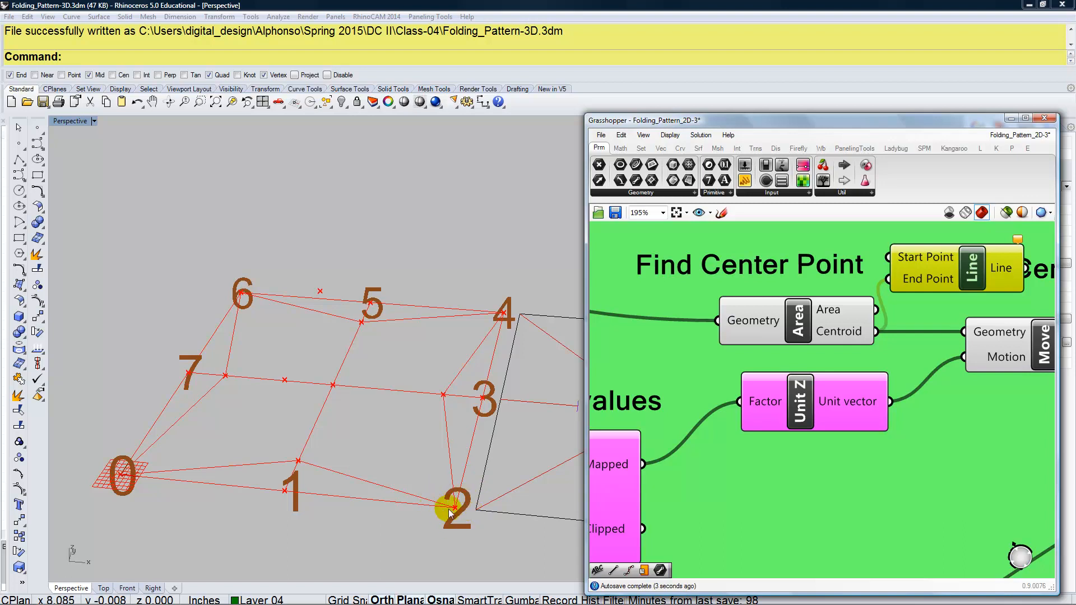
Move the Line component up to the List Item in the red group and connect the +2 output to its Start Point.
{"action": "right_click_drag", "start_coordinate": [703, 410], "coordinate": [675, 412]}
{"action": "scroll", "coordinate": [675, 412], "scroll_direction": "down", "scroll_amount": 10}
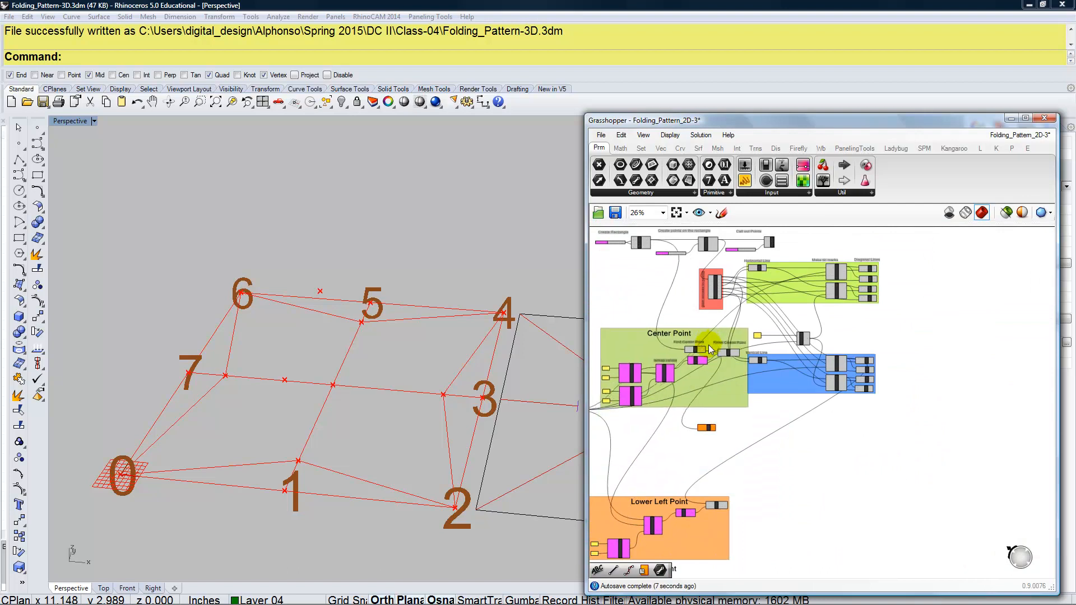
{"action": "left_click_drag", "start_coordinate": [696, 407], "coordinate": [695, 412]}
{"action": "scroll", "coordinate": [711, 435], "scroll_direction": "up", "scroll_amount": 3}
{"action": "scroll", "coordinate": [701, 421], "scroll_direction": "up", "scroll_amount": 2}
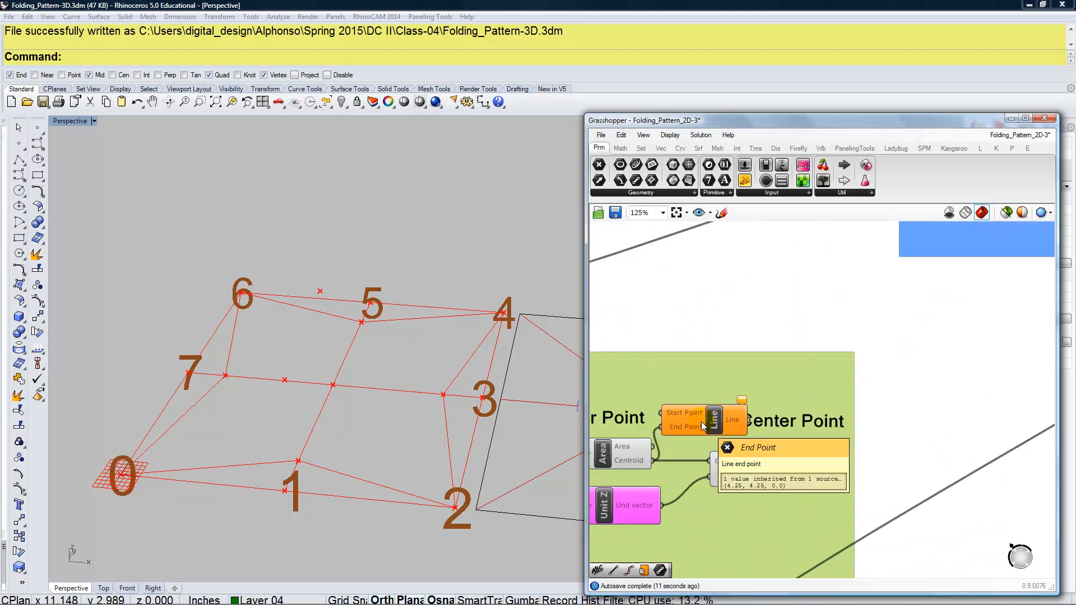
{"action": "scroll", "coordinate": [736, 382], "scroll_direction": "down", "scroll_amount": 5}
{"action": "left_click", "coordinate": [734, 365]}
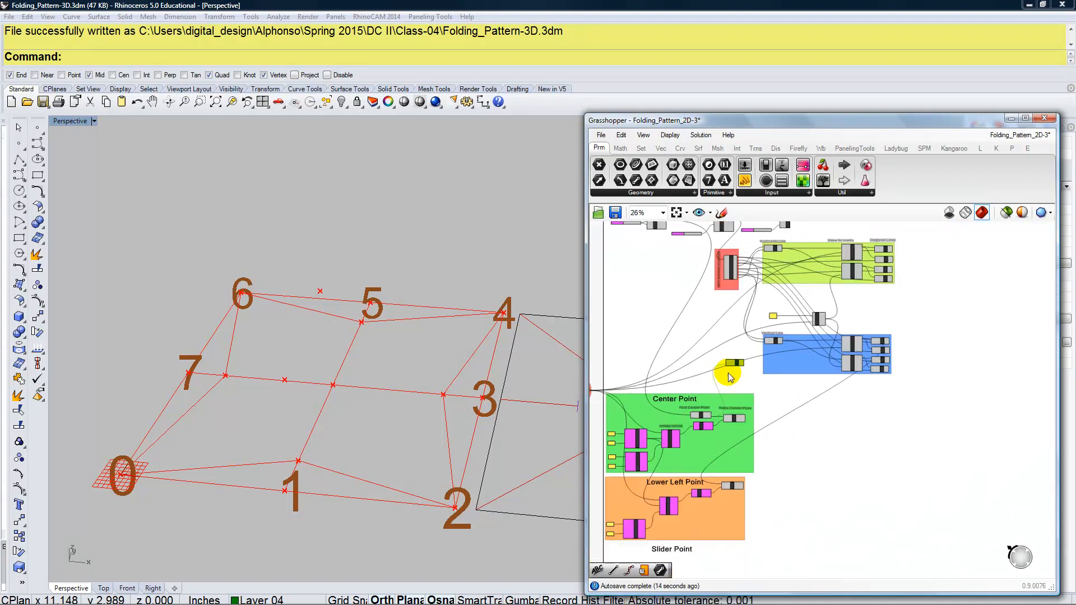
{"action": "scroll", "coordinate": [727, 272], "scroll_direction": "up", "scroll_amount": 8}
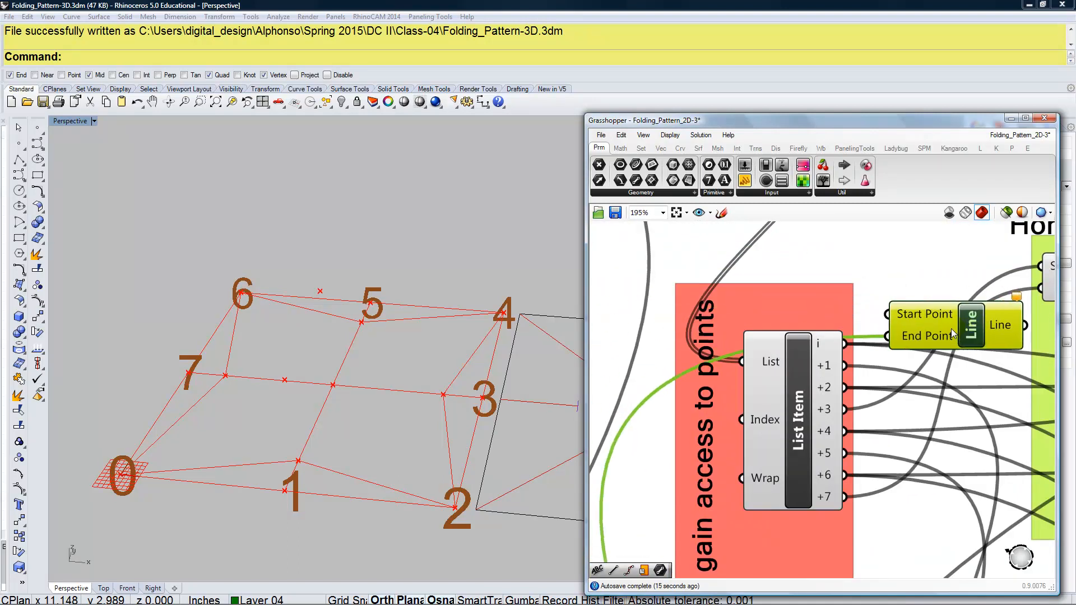
{"action": "left_click_drag", "start_coordinate": [951, 329], "coordinate": [953, 315]}
{"action": "left_click_drag", "start_coordinate": [845, 389], "coordinate": [888, 301]}
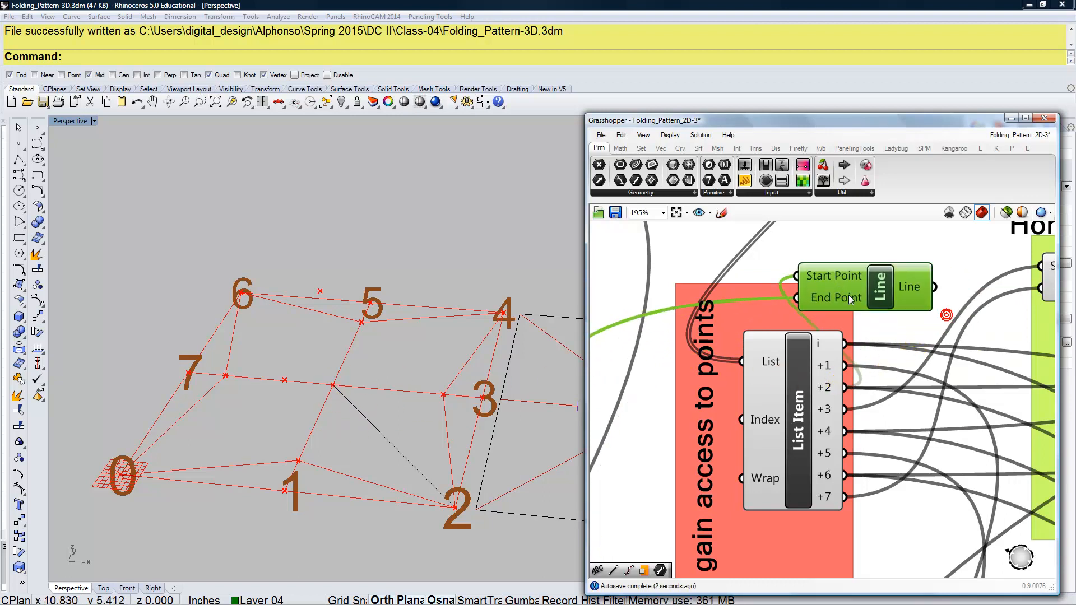
Move the wired Line component down to just below the Slider Point label.
{"action": "scroll", "coordinate": [792, 365], "scroll_direction": "down", "scroll_amount": 10}
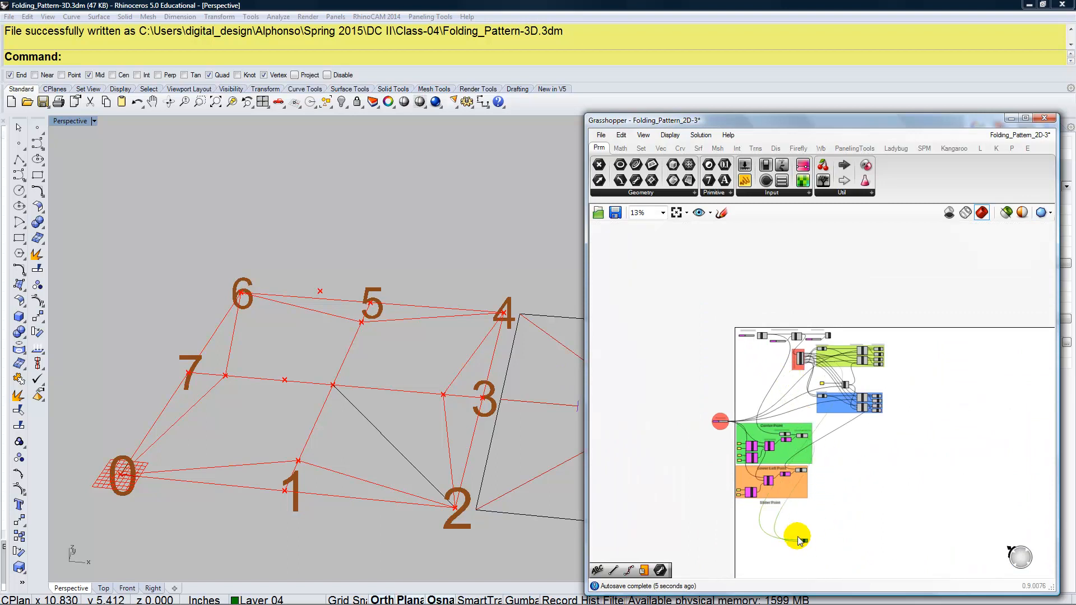
{"action": "scroll", "coordinate": [769, 519], "scroll_direction": "up", "scroll_amount": 8}
{"action": "left_click_drag", "start_coordinate": [761, 462], "coordinate": [770, 438]}
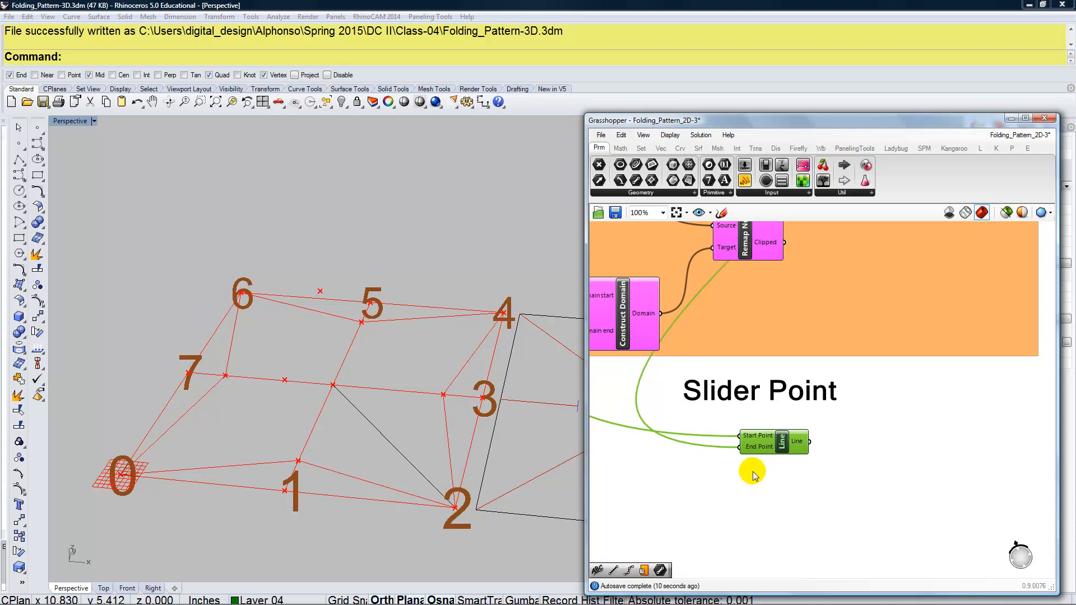
Add an Evaluate Curve component next to the Line component and feed the Line output into its Curve input.
{"action": "scroll", "coordinate": [799, 468], "scroll_direction": "up", "scroll_amount": 2}
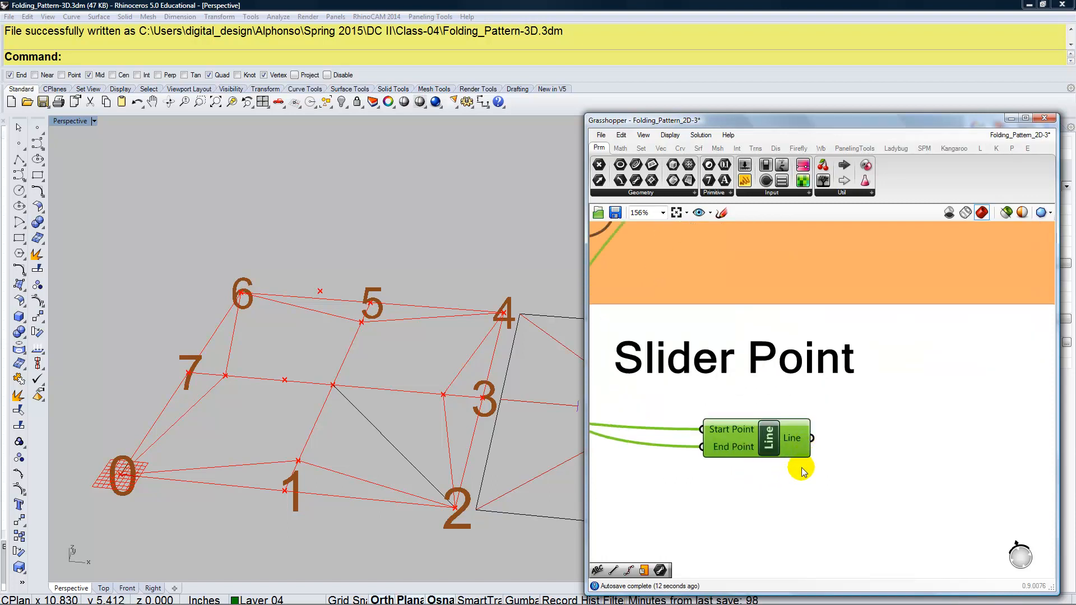
{"action": "double_click", "coordinate": [896, 446]}
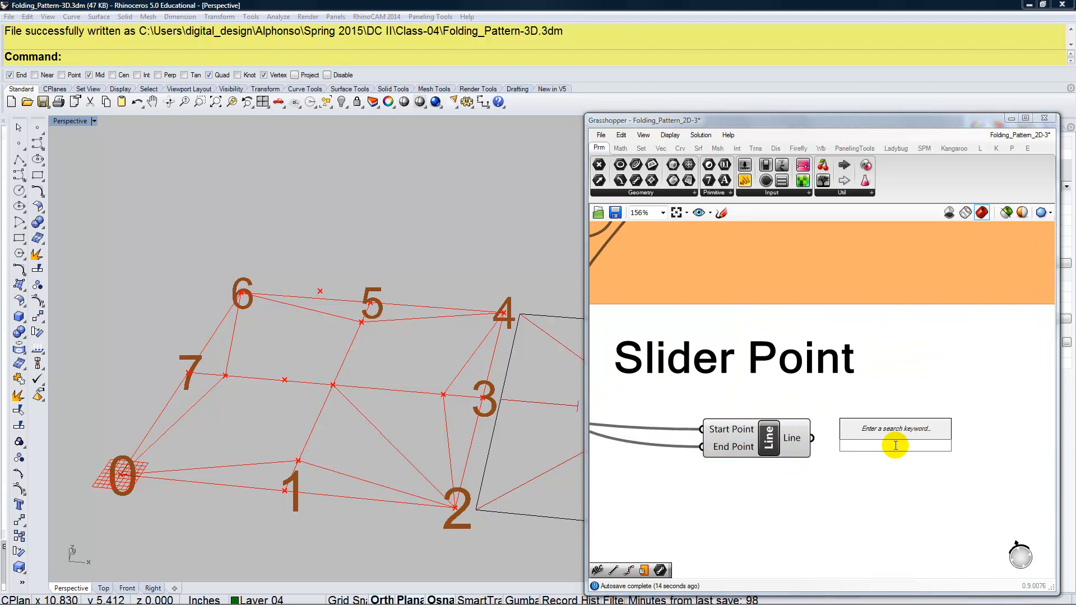
{"action": "type", "text": "evalu"}
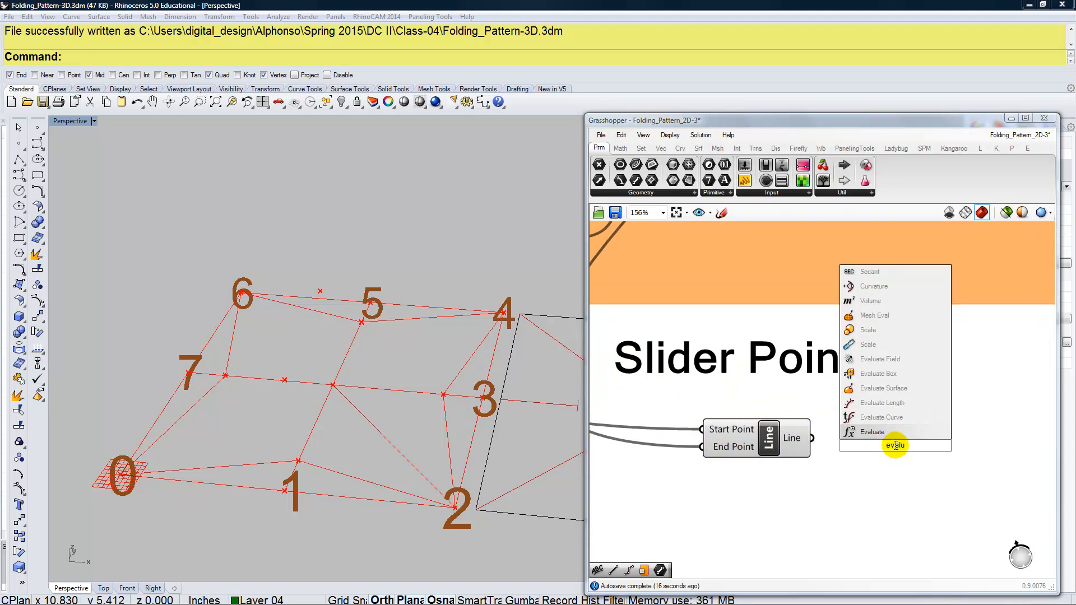
{"action": "left_click", "coordinate": [885, 417]}
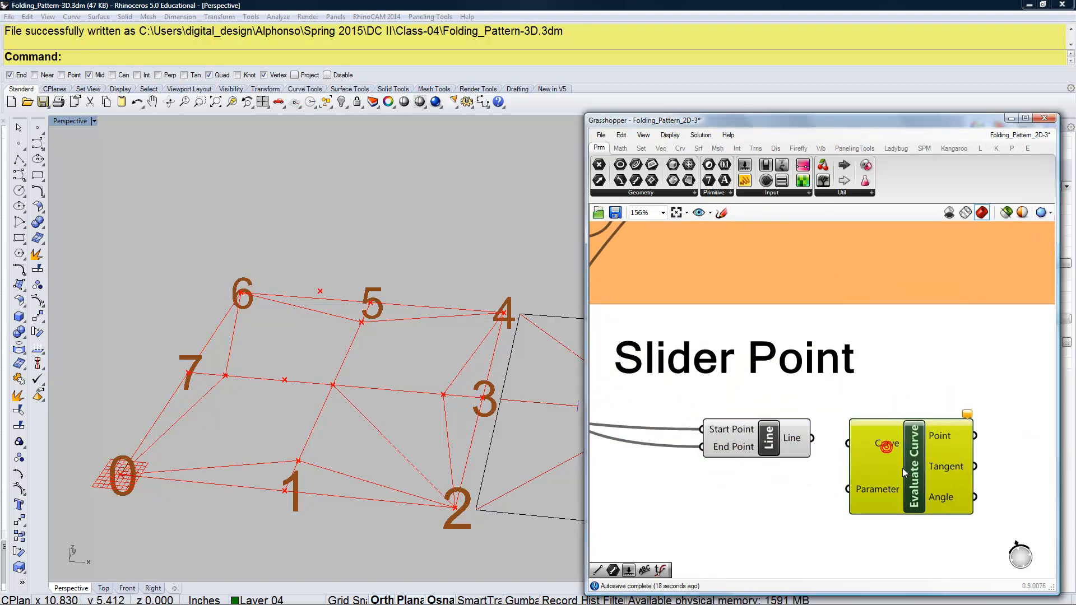
{"action": "left_click_drag", "start_coordinate": [851, 450], "coordinate": [872, 452]}
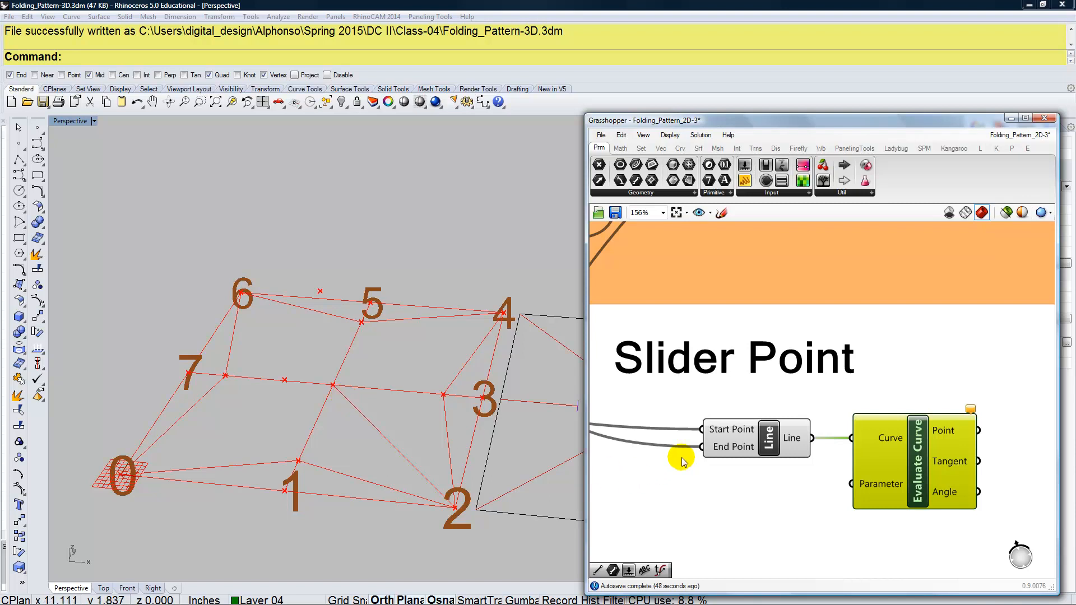
Copy the Remap Numbers, Construct Domain and two value panels from the Lower Left Point group to below the Slider Point label.
{"action": "right_click_drag", "start_coordinate": [701, 458], "coordinate": [787, 441]}
{"action": "scroll", "coordinate": [785, 437], "scroll_direction": "down", "scroll_amount": 4}
{"action": "right_click_drag", "start_coordinate": [727, 408], "coordinate": [765, 478]}
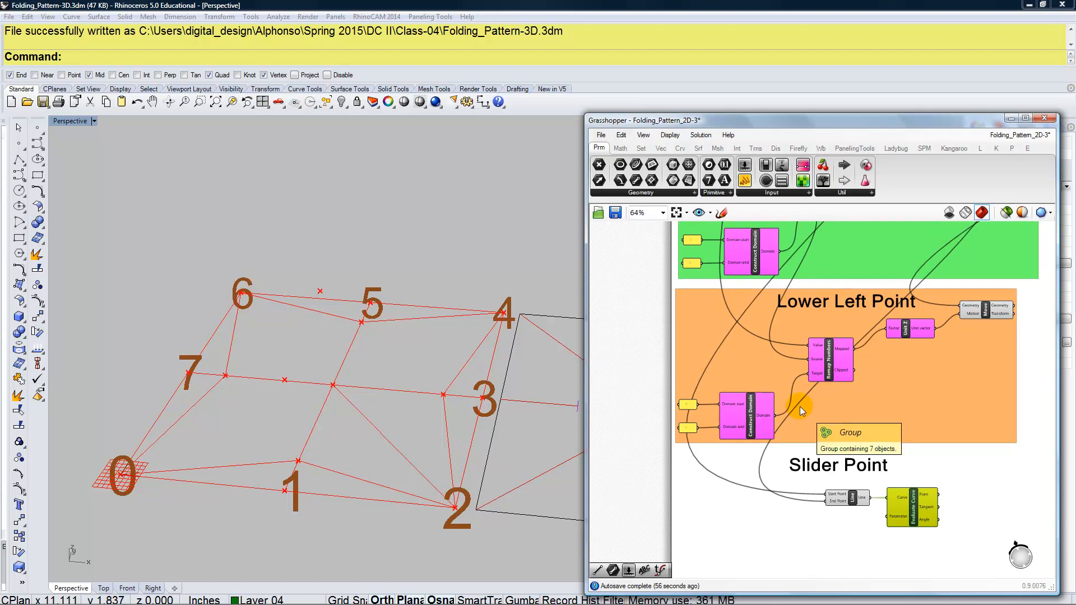
{"action": "left_click", "coordinate": [833, 362]}
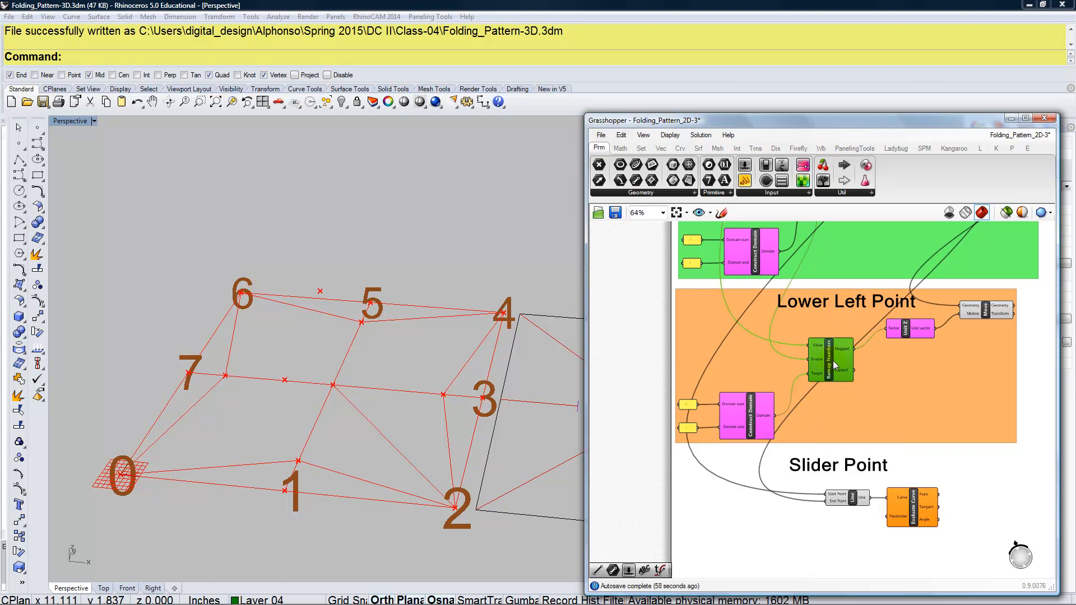
{"action": "left_click", "coordinate": [757, 429], "text": "shift"}
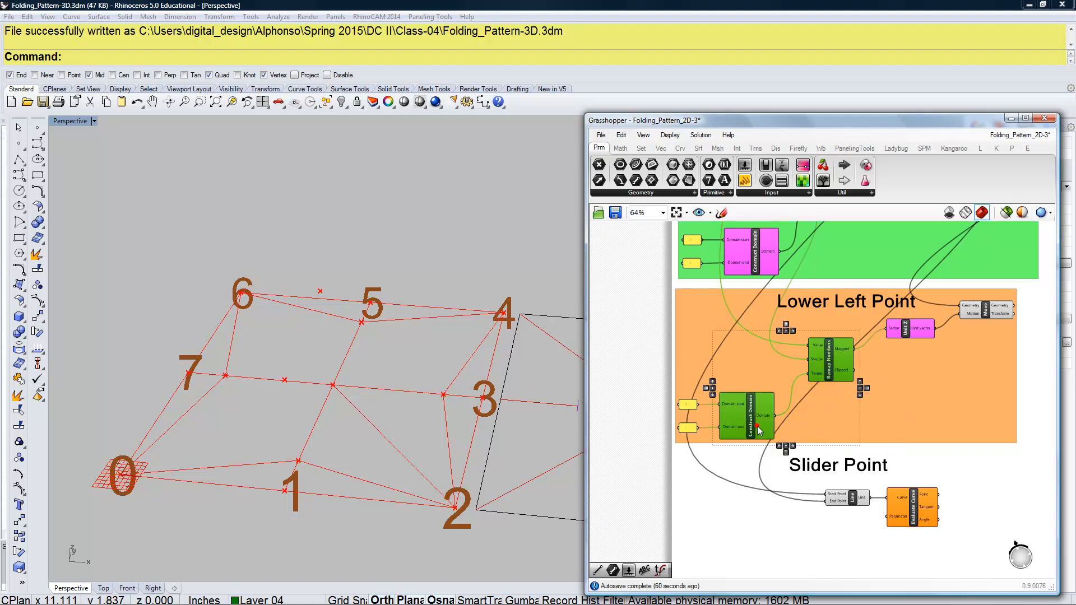
{"action": "left_click", "coordinate": [689, 428], "text": "shift"}
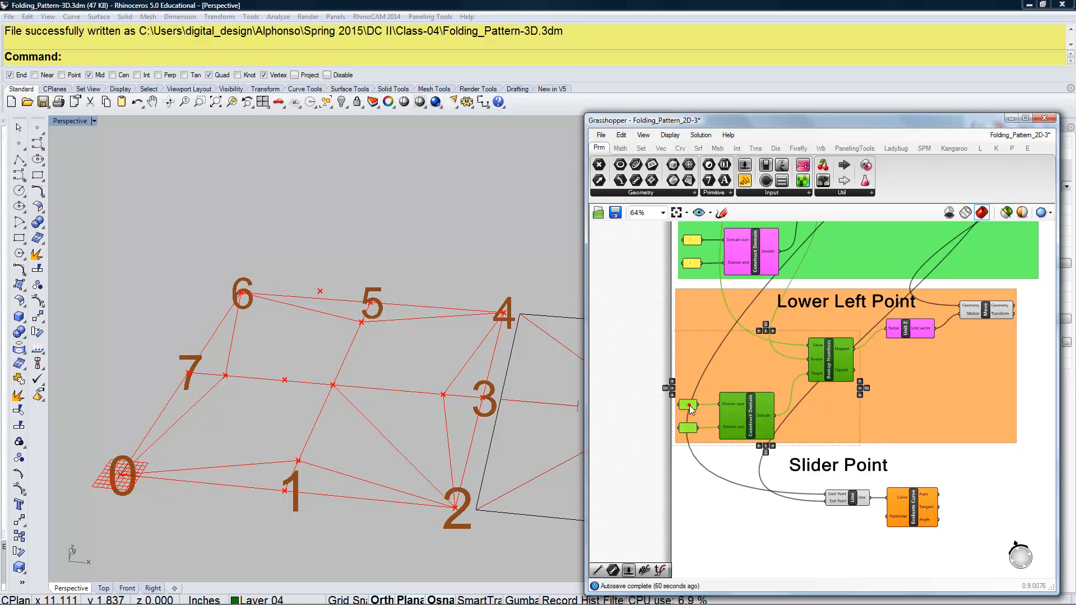
{"action": "key", "text": "ctrl+c"}
{"action": "key", "text": "ctrl+v"}
{"action": "left_click_drag", "start_coordinate": [759, 428], "coordinate": [777, 572]}
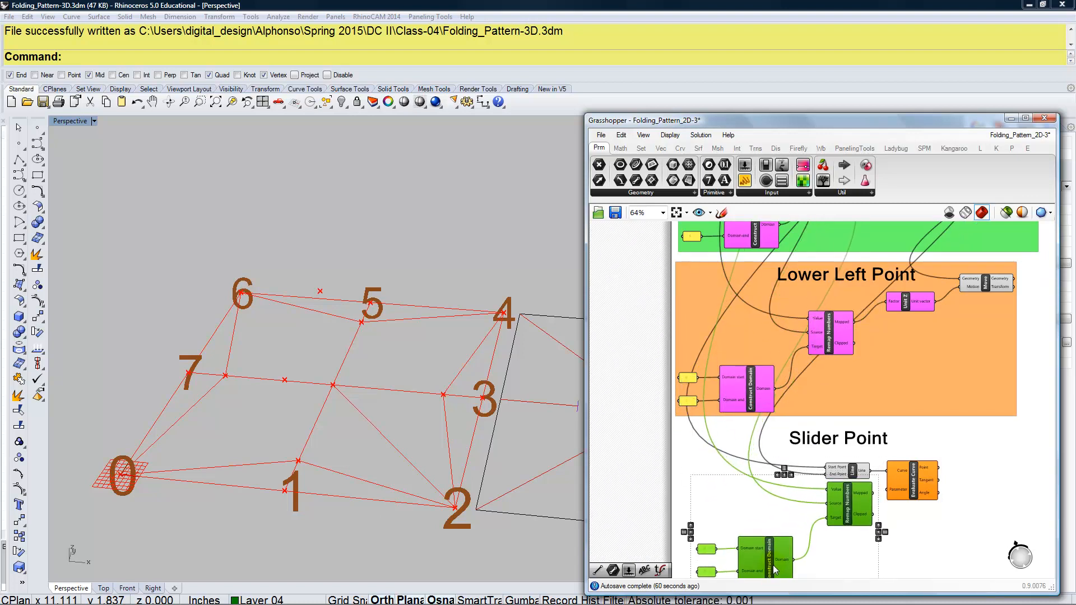
Set the copied Domain end panel to .9 and connect the copied Remap Numbers' Mapped output to the Evaluate Curve's Parameter.
{"action": "scroll", "coordinate": [701, 487], "scroll_direction": "up", "scroll_amount": 7}
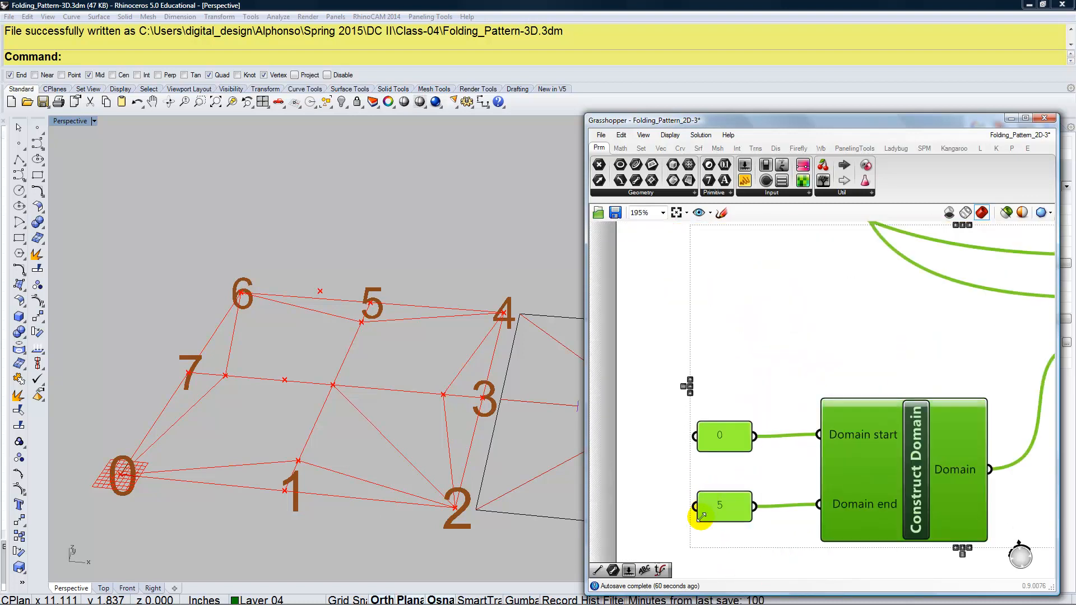
{"action": "scroll", "coordinate": [633, 489], "scroll_direction": "down", "scroll_amount": 1}
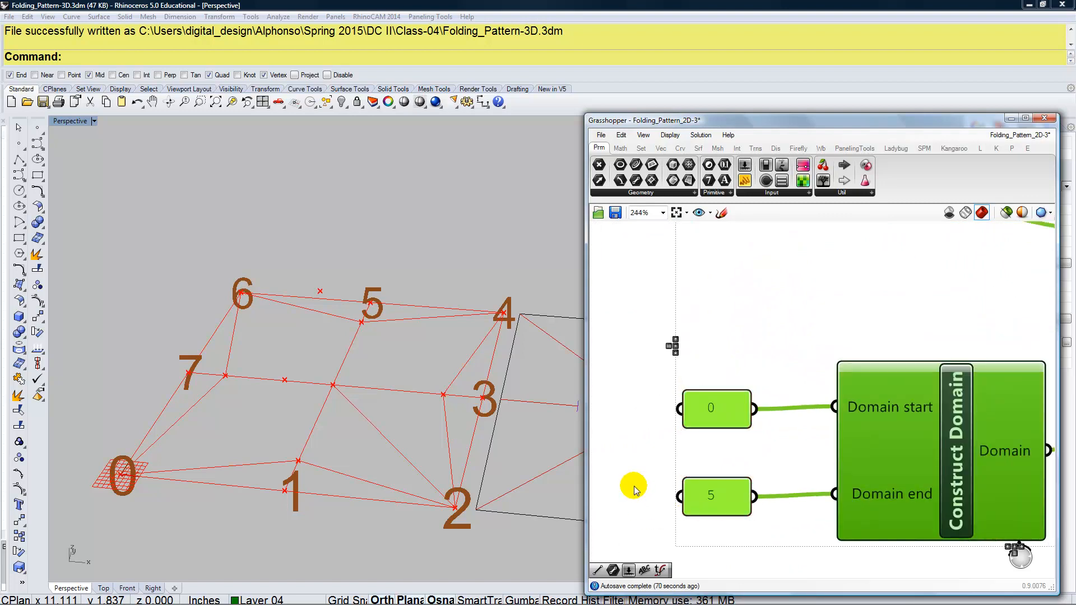
{"action": "double_click", "coordinate": [721, 496]}
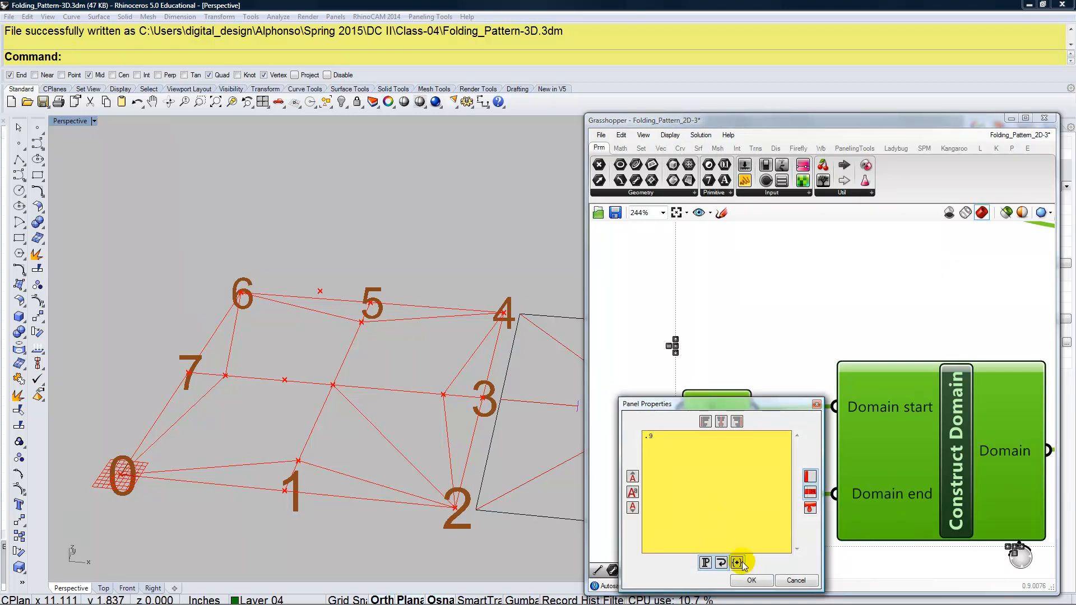
{"action": "left_click", "coordinate": [751, 580]}
{"action": "scroll", "coordinate": [653, 424], "scroll_direction": "down", "scroll_amount": 5}
{"action": "right_click_drag", "start_coordinate": [855, 435], "coordinate": [830, 460]}
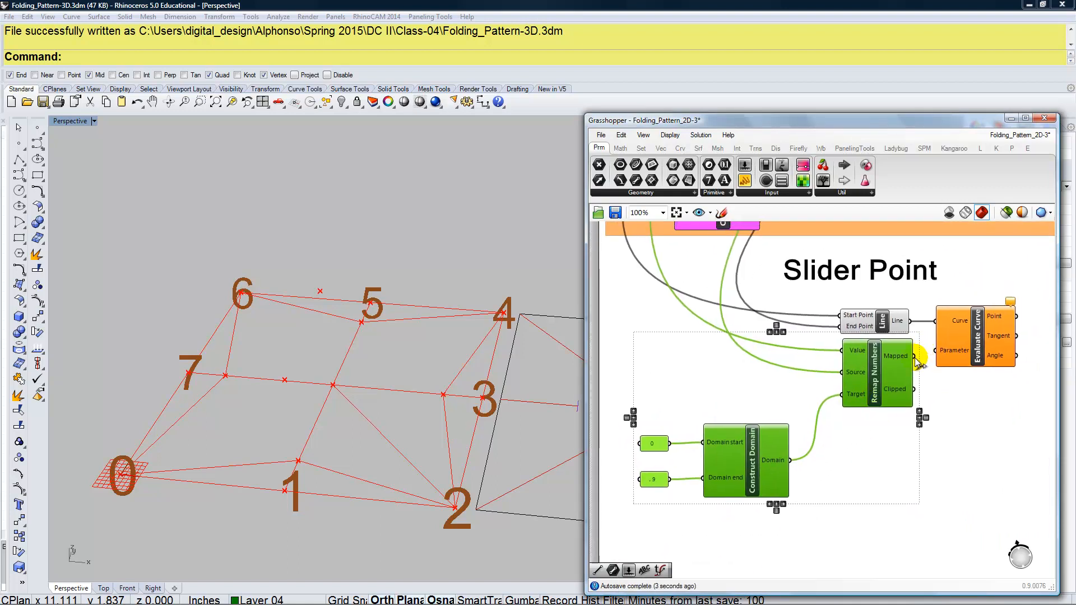
{"action": "left_click_drag", "start_coordinate": [931, 357], "coordinate": [934, 351]}
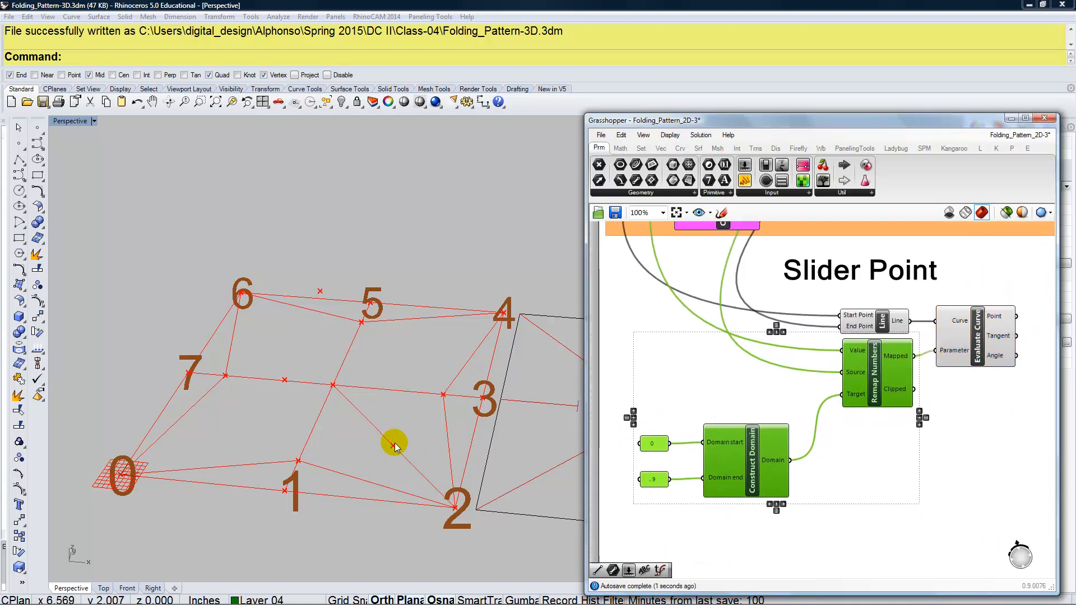
Vary the "It does it all!" number slider to check how the slider point moves along the diagonal line.
{"action": "scroll", "coordinate": [663, 341], "scroll_direction": "down", "scroll_amount": 5}
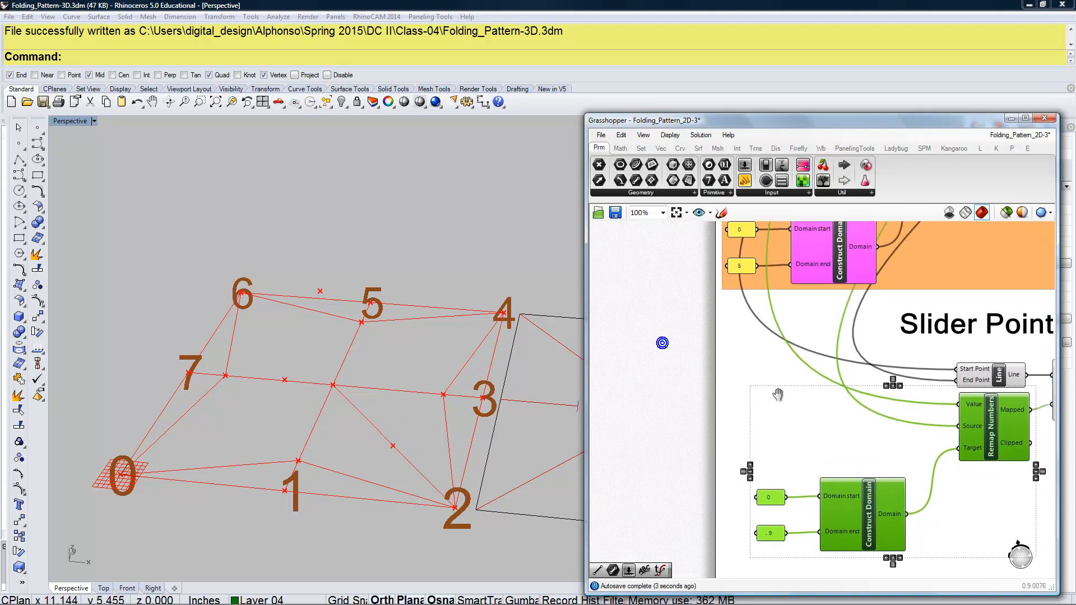
{"action": "right_click_drag", "start_coordinate": [708, 319], "coordinate": [724, 453]}
{"action": "right_click_drag", "start_coordinate": [713, 368], "coordinate": [708, 430]}
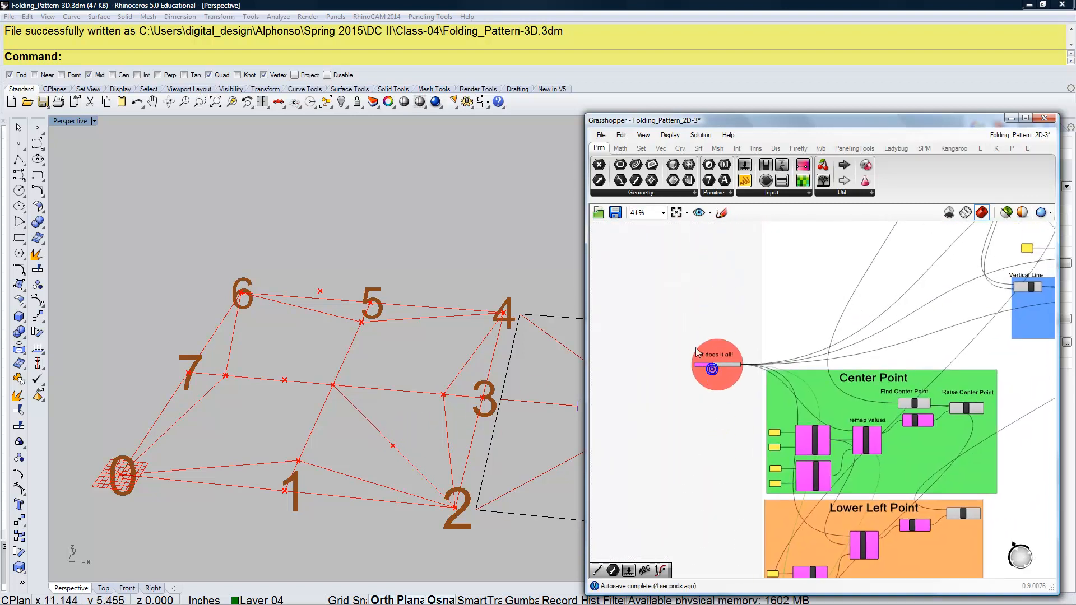
{"action": "scroll", "coordinate": [719, 392], "scroll_direction": "up", "scroll_amount": 3}
{"action": "scroll", "coordinate": [721, 402], "scroll_direction": "up", "scroll_amount": 4}
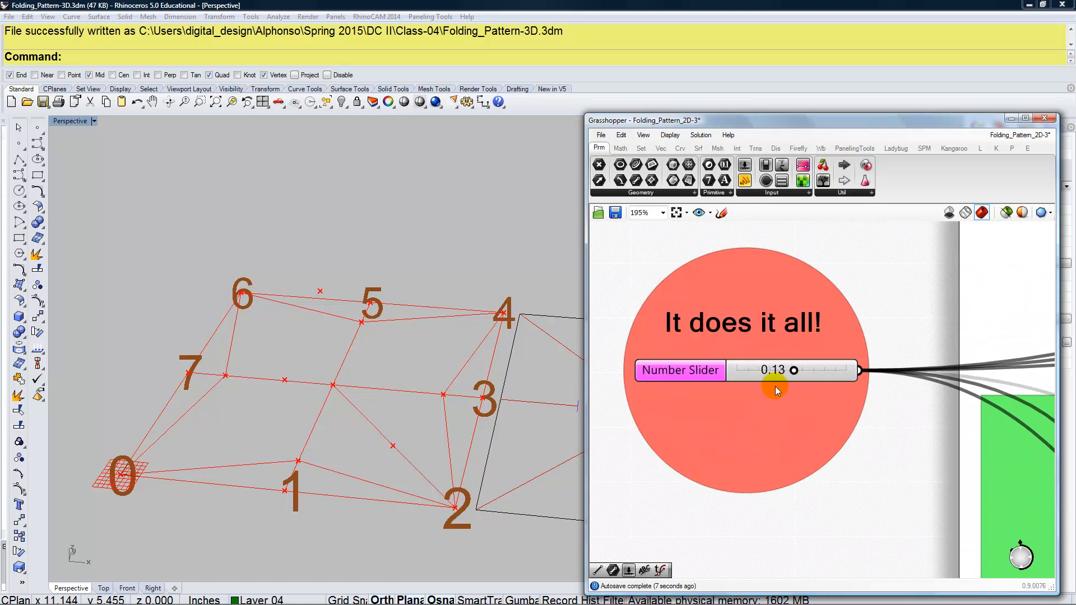
{"action": "left_click_drag", "start_coordinate": [795, 371], "coordinate": [791, 395]}
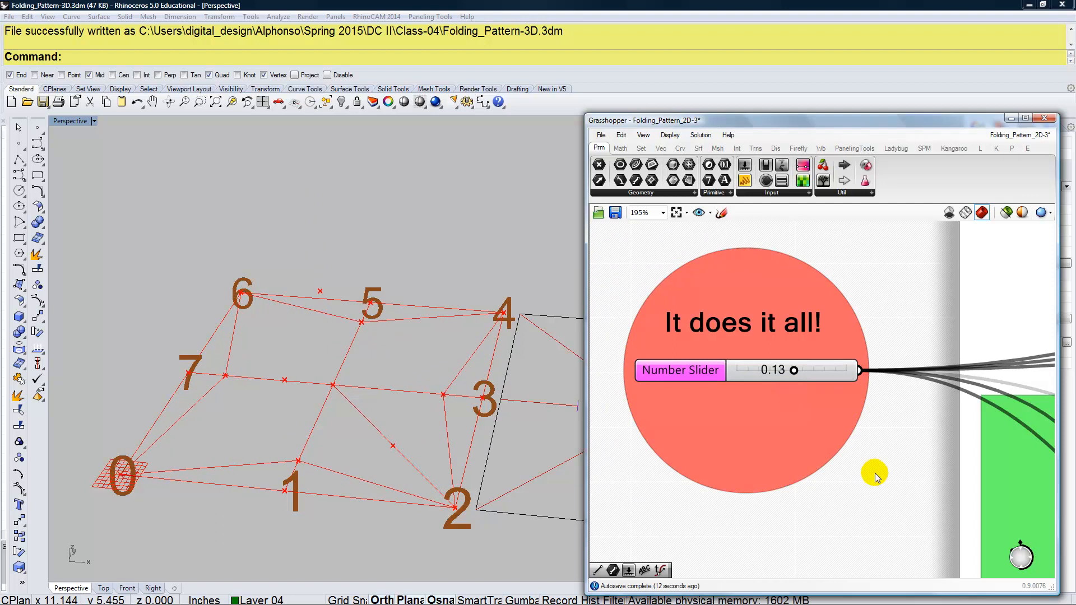
Try grouping the Slider Point label with its components, and undo the grouping.
{"action": "scroll", "coordinate": [880, 476], "scroll_direction": "down", "scroll_amount": 8}
{"action": "right_click_drag", "start_coordinate": [795, 416], "coordinate": [730, 297]}
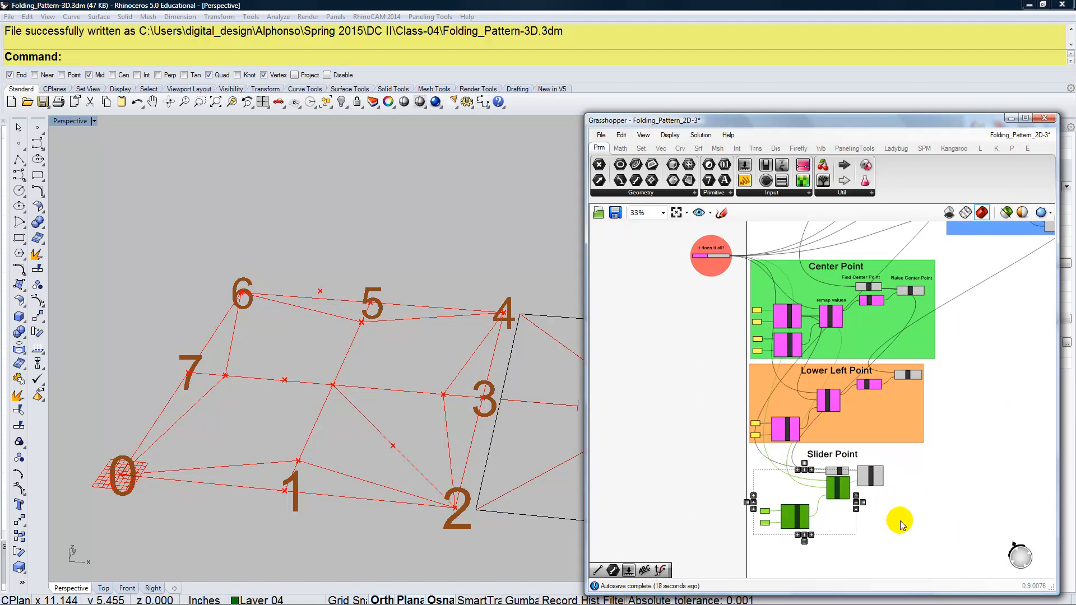
{"action": "key", "text": "ctrl+g"}
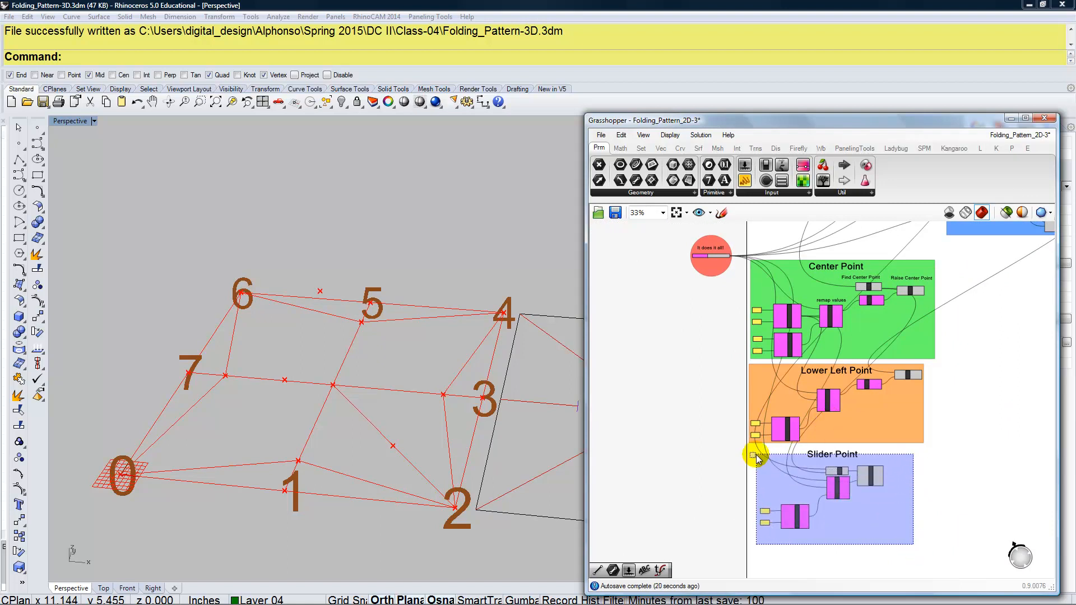
{"action": "key", "text": "ctrl+z"}
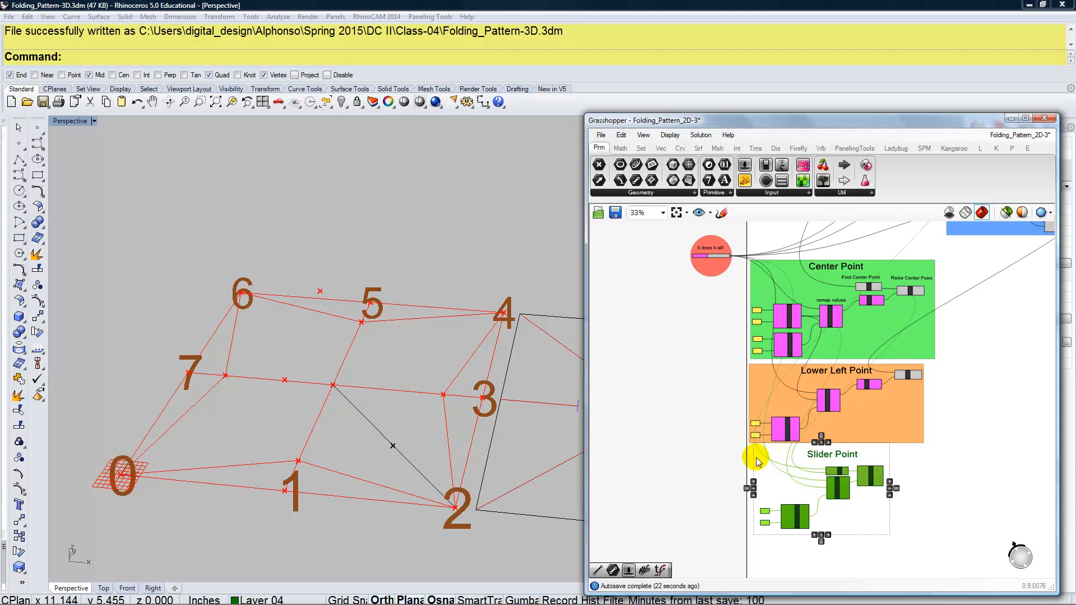
Group the Slider Point label with its components and colour the group purple with hue 251°.
{"action": "key", "text": "ctrl+g"}
{"action": "right_click", "coordinate": [860, 507]}
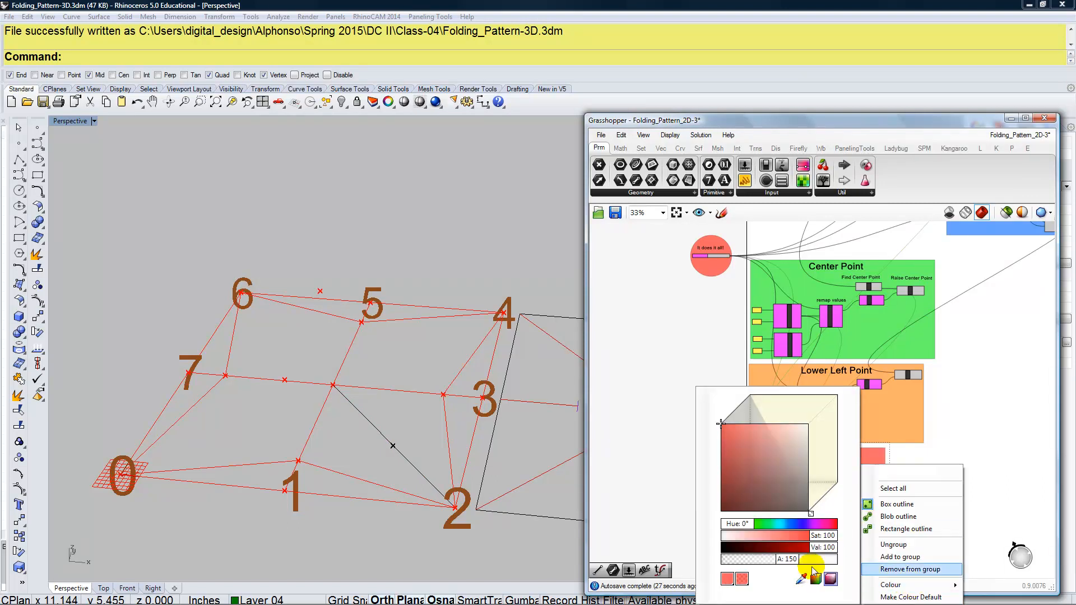
{"action": "mouse_move", "coordinate": [868, 585]}
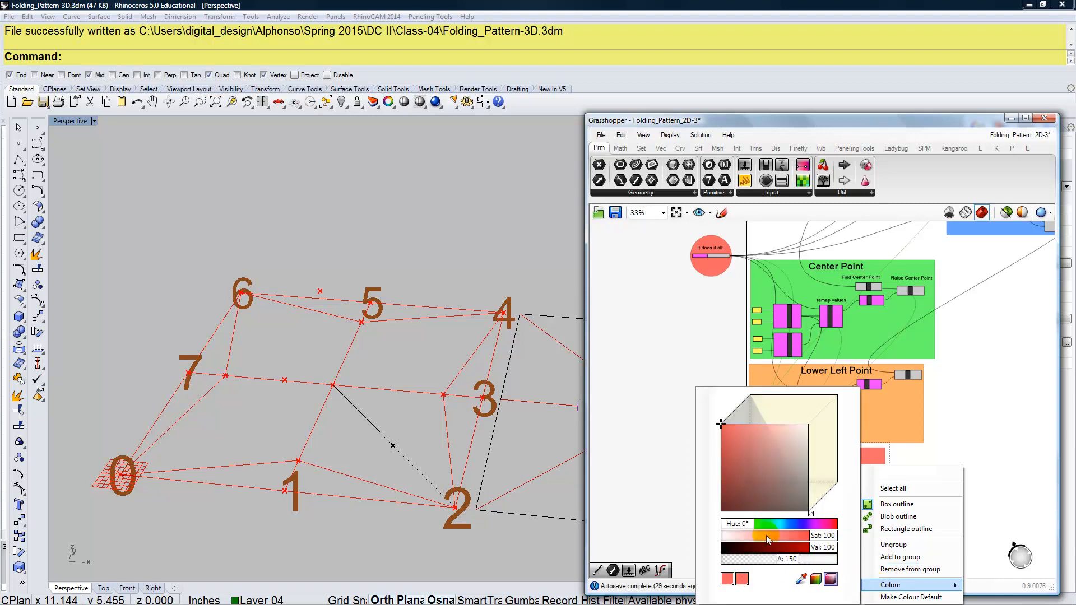
{"action": "left_click", "coordinate": [751, 523]}
{"action": "left_click", "coordinate": [796, 524]}
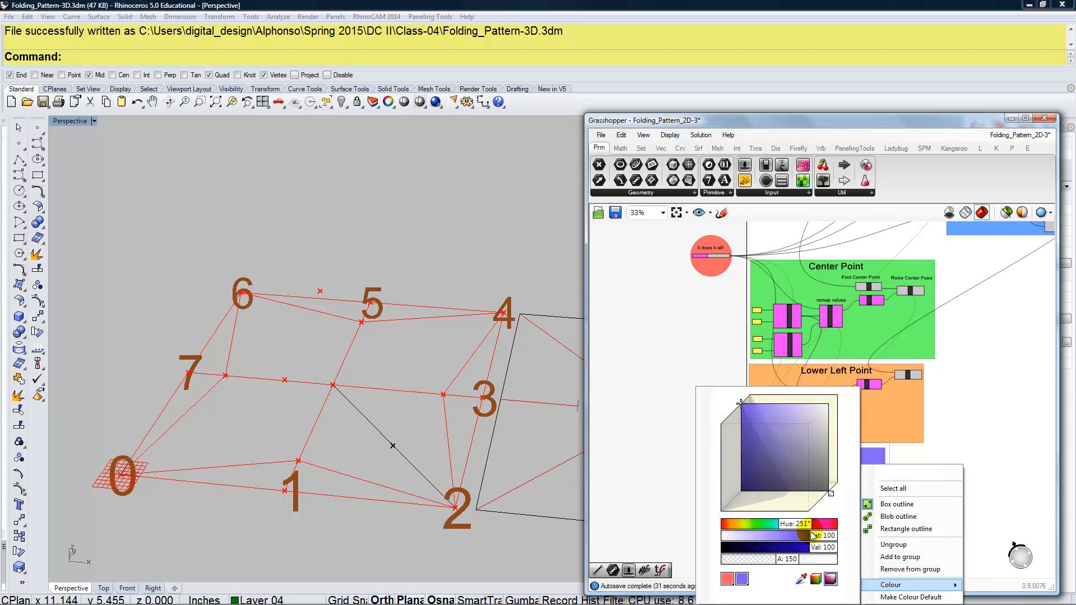
{"action": "left_click", "coordinate": [977, 440]}
{"action": "scroll", "coordinate": [763, 518], "scroll_direction": "up", "scroll_amount": 2}
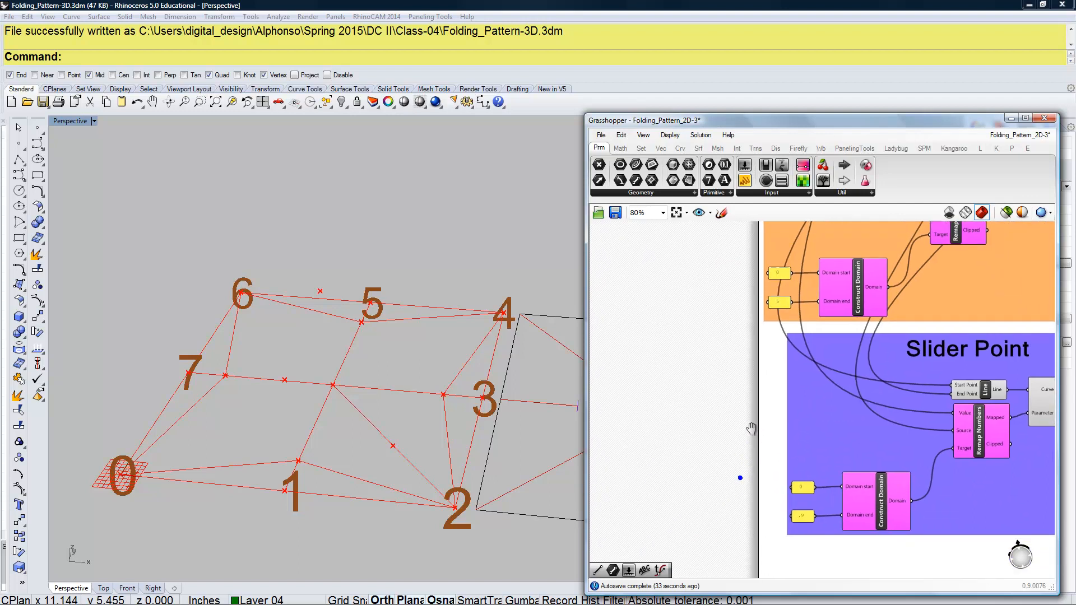
{"action": "scroll", "coordinate": [749, 432], "scroll_direction": "down", "scroll_amount": 1}
{"action": "scroll", "coordinate": [730, 423], "scroll_direction": "up", "scroll_amount": 2}
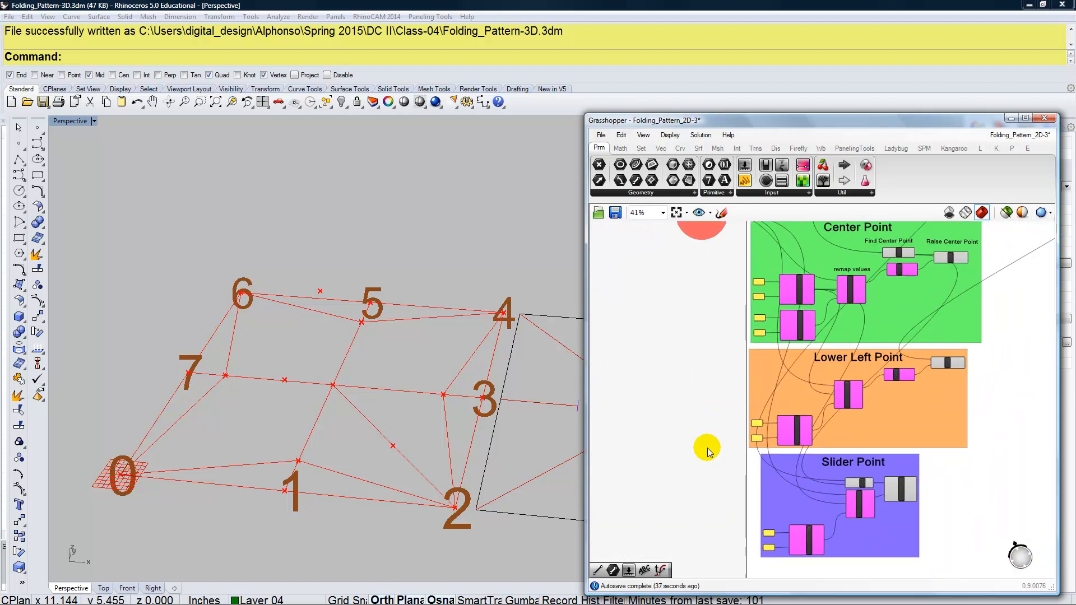
Add a size 50 scribble reading "Make Triangle Surface" in the empty canvas area beside the Lower Left Point group.
{"action": "right_click_drag", "start_coordinate": [682, 381], "coordinate": [686, 398]}
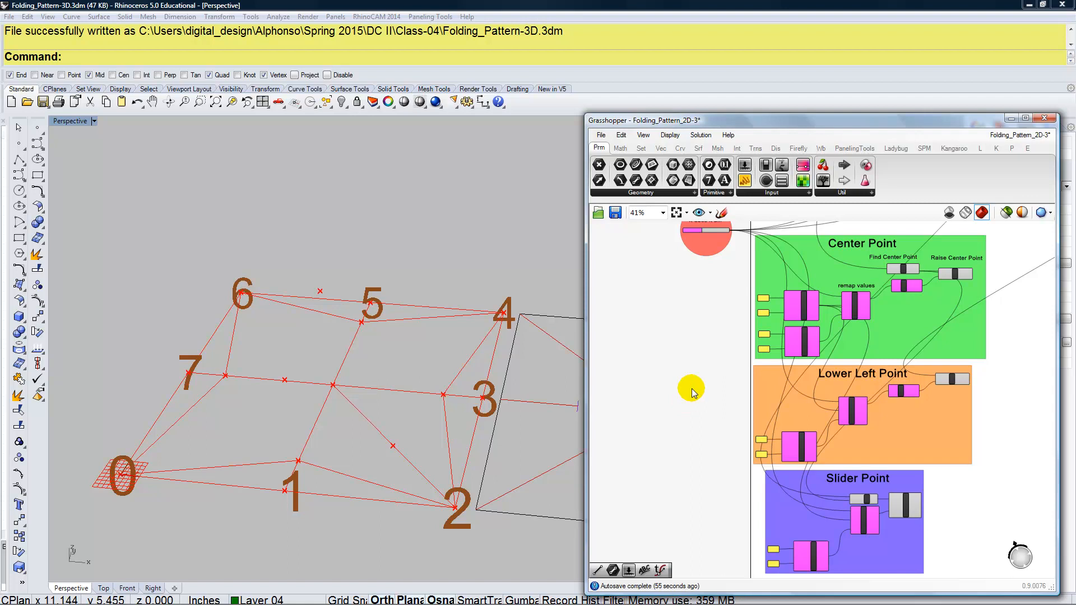
{"action": "left_click", "coordinate": [824, 196]}
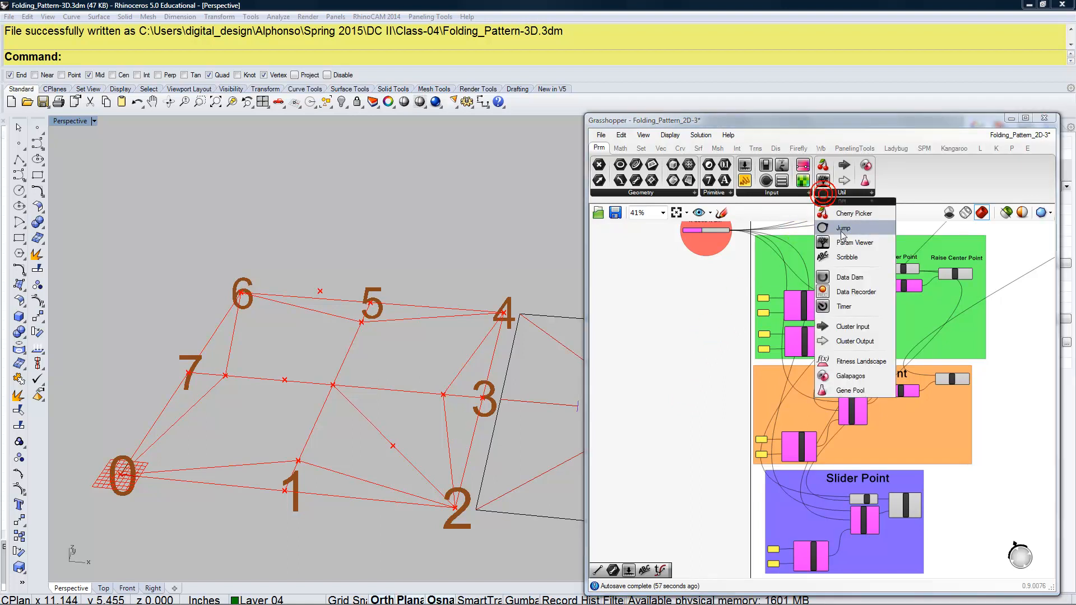
{"action": "left_click", "coordinate": [841, 249]}
{"action": "left_click", "coordinate": [693, 379]}
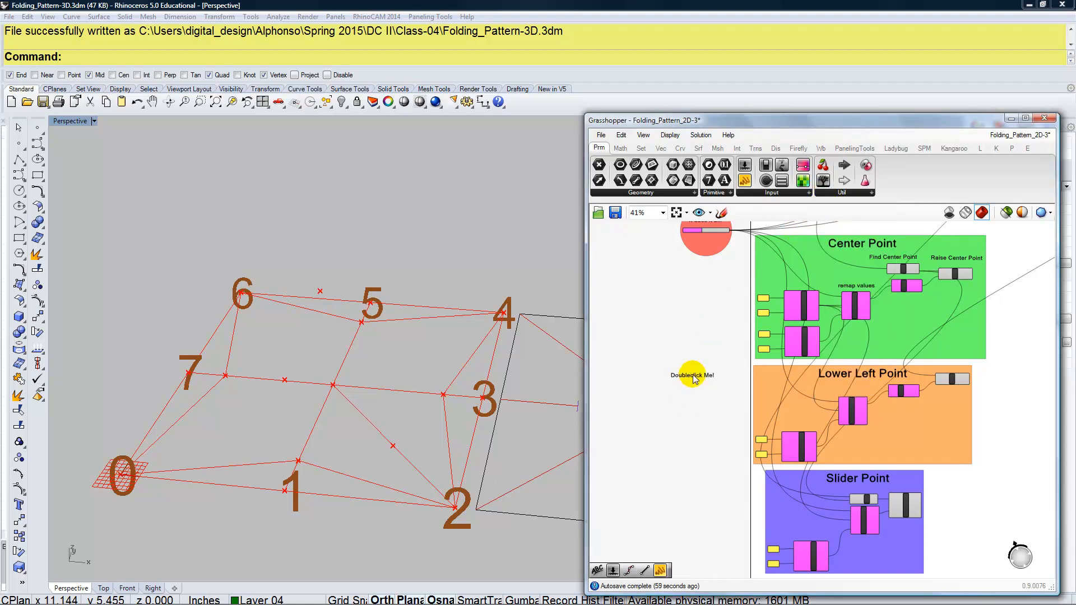
{"action": "double_click", "coordinate": [694, 377]}
{"action": "left_click", "coordinate": [610, 328]}
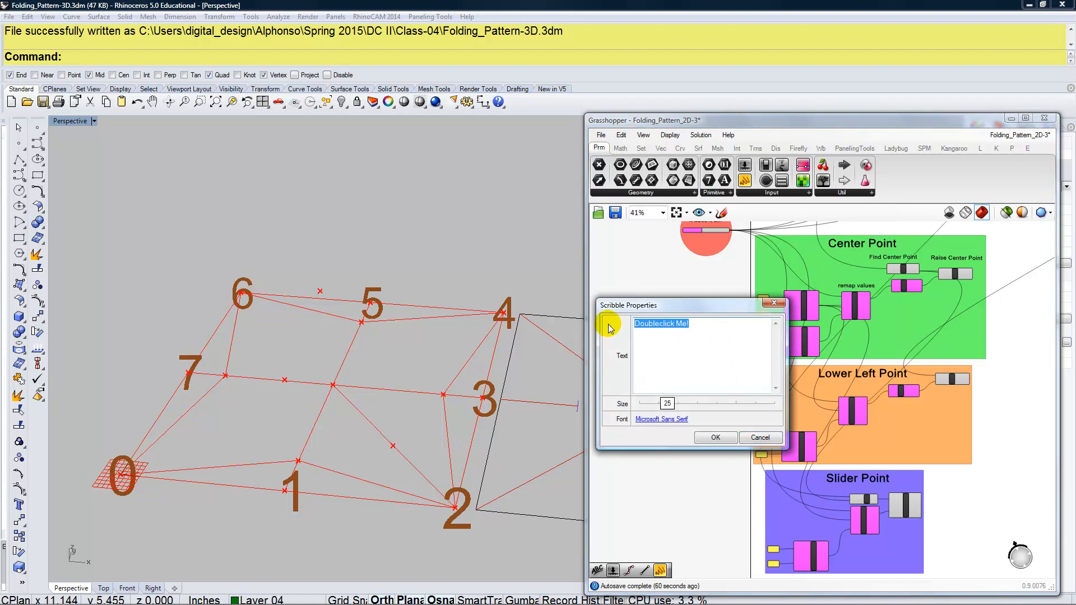
{"action": "type", "text": "Make"}
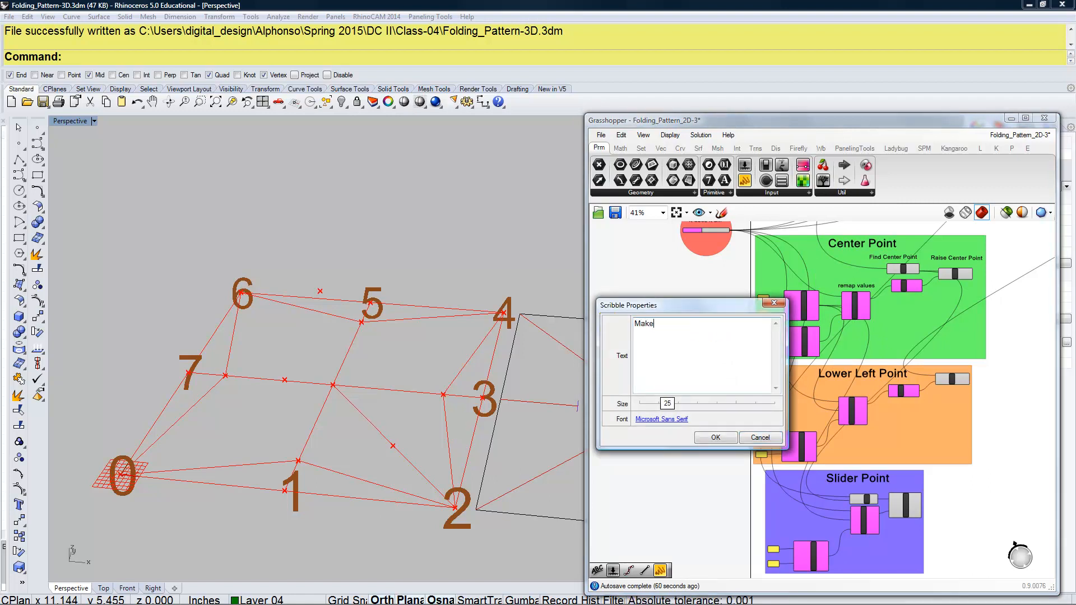
{"action": "type", "text": " Triangle Surface"}
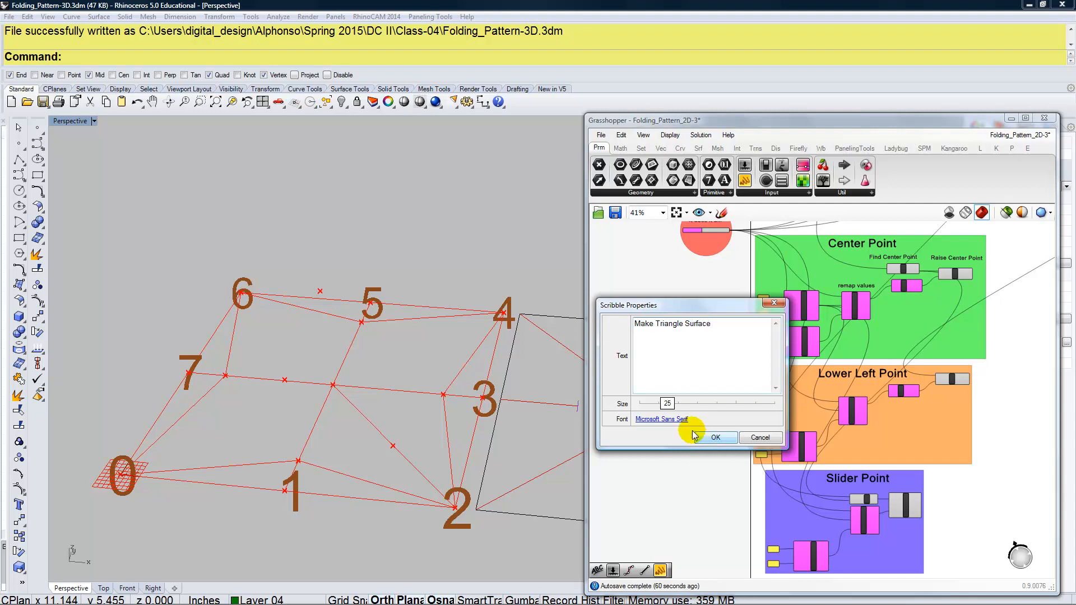
{"action": "left_click_drag", "start_coordinate": [667, 403], "coordinate": [698, 403]}
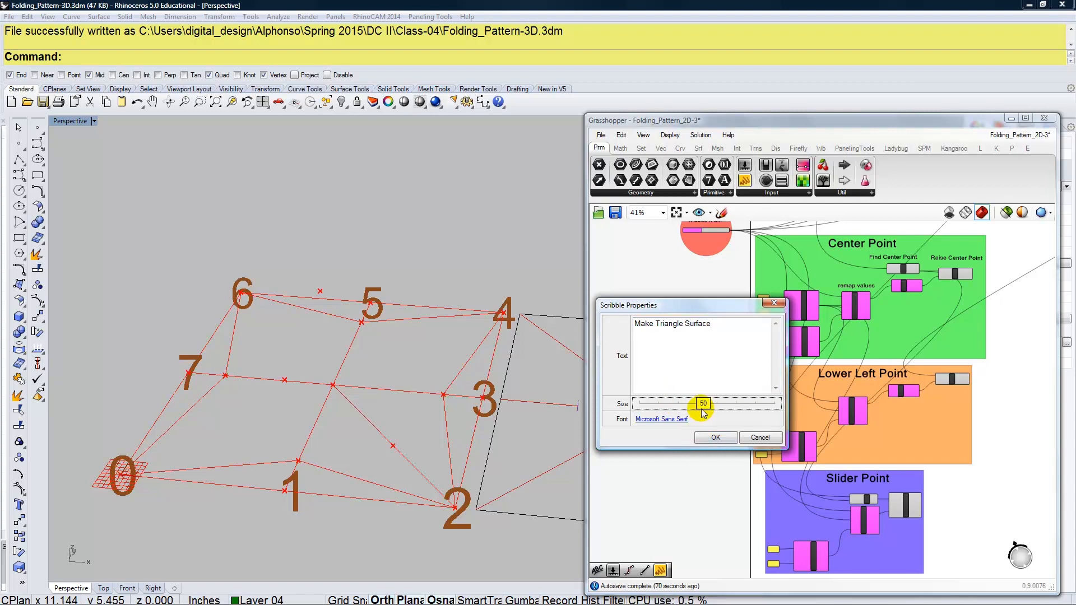
{"action": "left_click", "coordinate": [716, 437]}
Rotate the "Make Triangle Surface" label to read vertically and place it alongside the point groups.
{"action": "left_click_drag", "start_coordinate": [700, 374], "coordinate": [662, 387]}
{"action": "left_click_drag", "start_coordinate": [723, 381], "coordinate": [675, 387]}
{"action": "mouse_move", "coordinate": [741, 387]}
{"action": "left_mouse_down"}
{"action": "mouse_move", "coordinate": [723, 337]}
{"action": "mouse_move", "coordinate": [680, 312]}
{"action": "mouse_move", "coordinate": [688, 322]}
{"action": "left_mouse_up"}
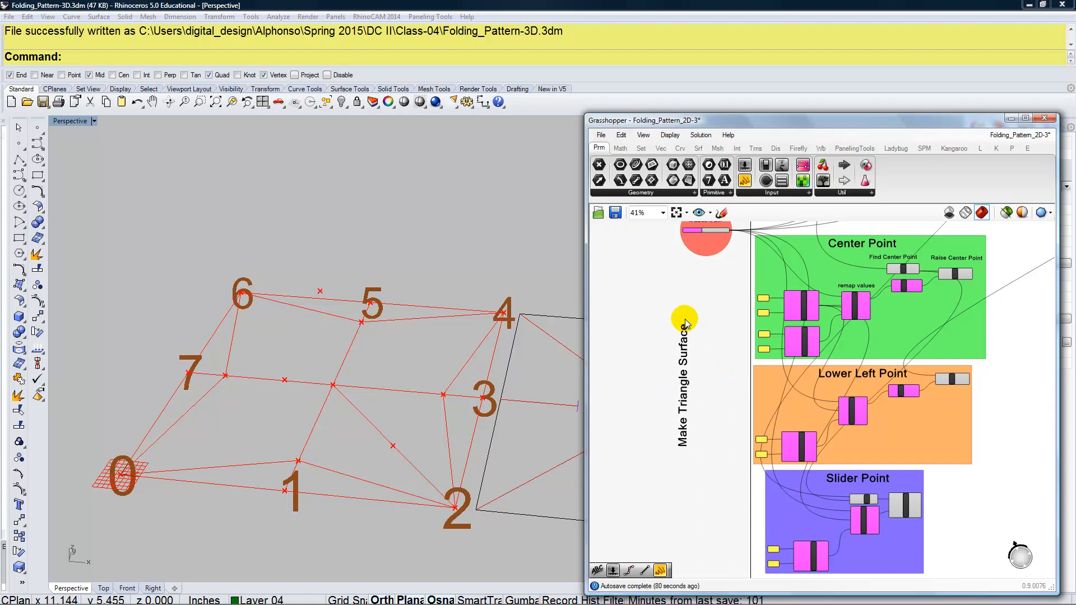
{"action": "left_click_drag", "start_coordinate": [682, 356], "coordinate": [741, 397]}
Add a 4Point Surface component in the empty canvas area beside the Lower Left Point group.
{"action": "right_click_drag", "start_coordinate": [925, 478], "coordinate": [770, 446]}
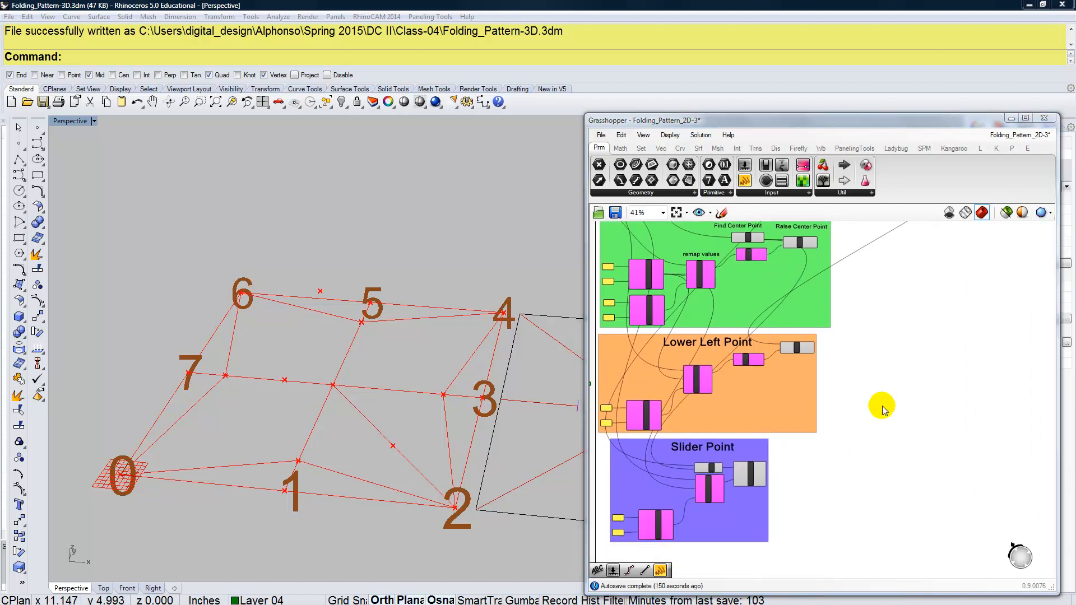
{"action": "left_click", "coordinate": [882, 408]}
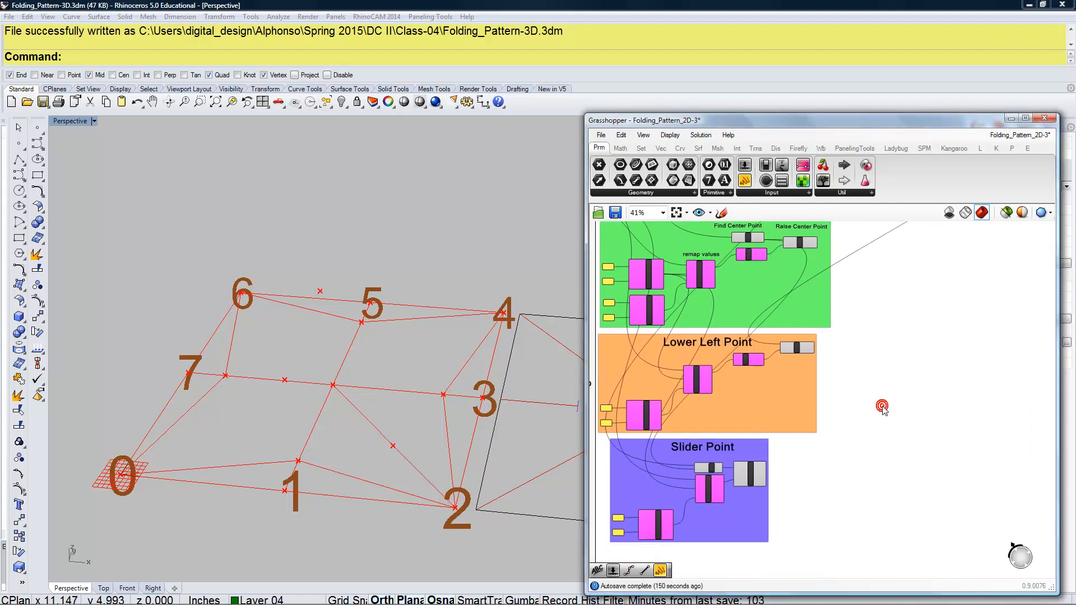
{"action": "double_click", "coordinate": [869, 361]}
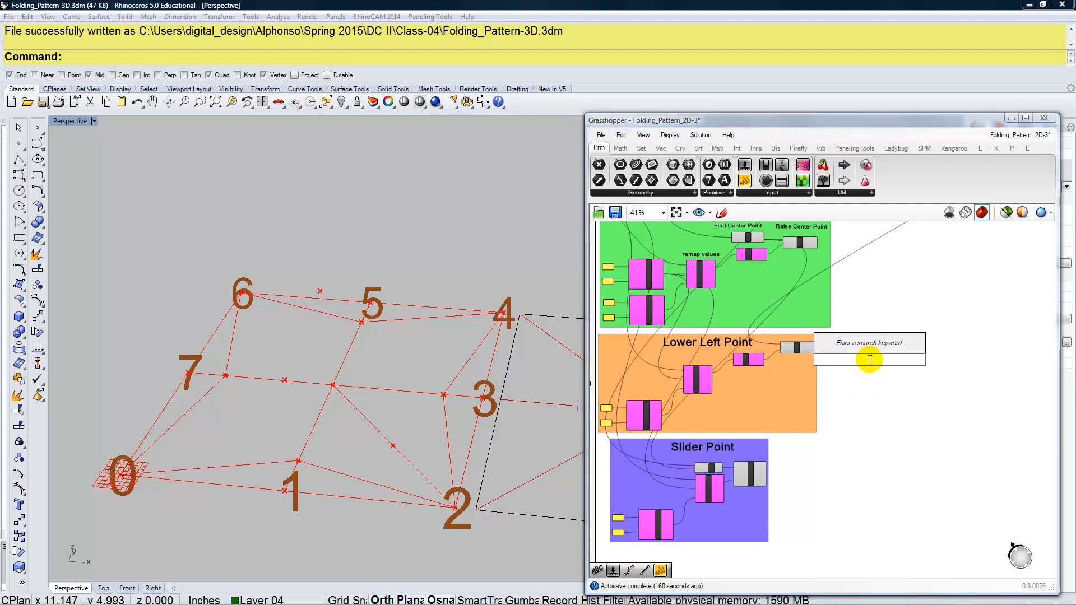
{"action": "type", "text": "4 point"}
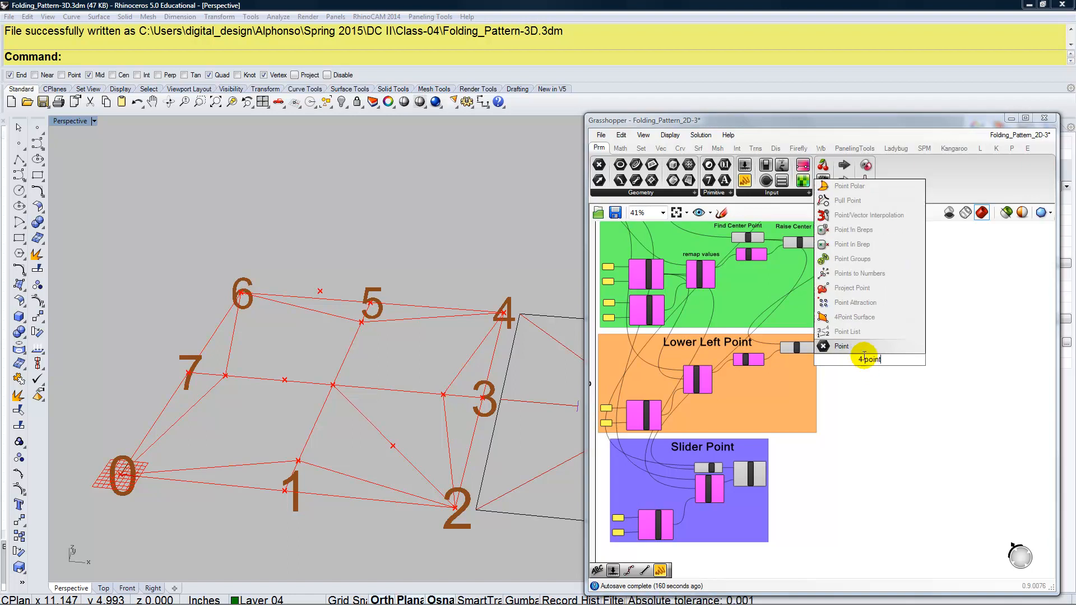
{"action": "key", "text": "Return"}
{"action": "scroll", "coordinate": [847, 360], "scroll_direction": "up", "scroll_amount": 5}
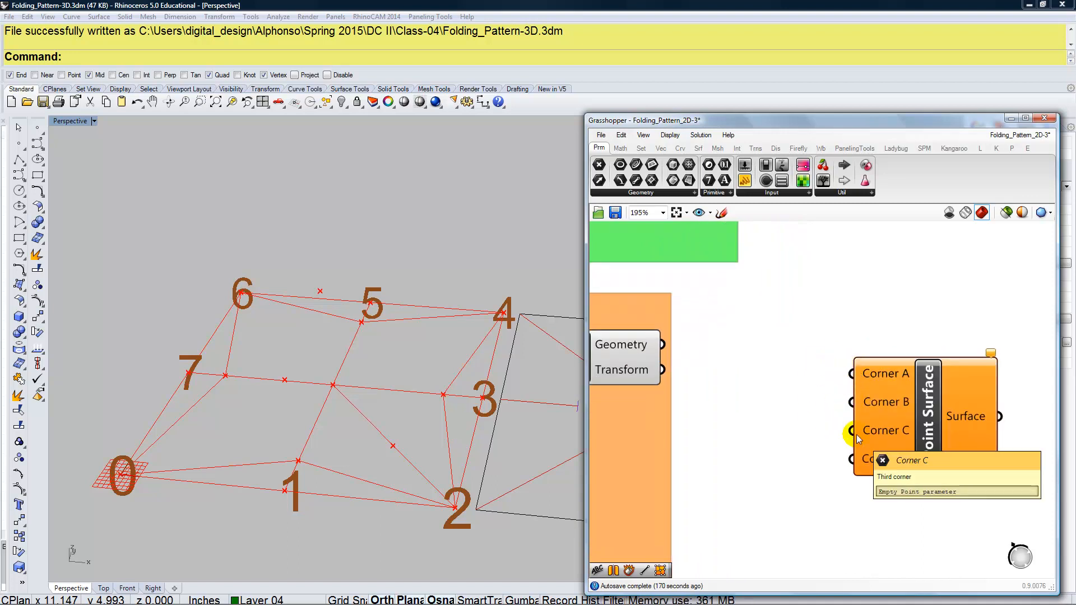
Connect the raised center point, the Lower Left Point's moved geometry and the Slider Point's evaluated point to Corners A, B and C of the 4Point Surface.
{"action": "scroll", "coordinate": [821, 418], "scroll_direction": "down", "scroll_amount": 4}
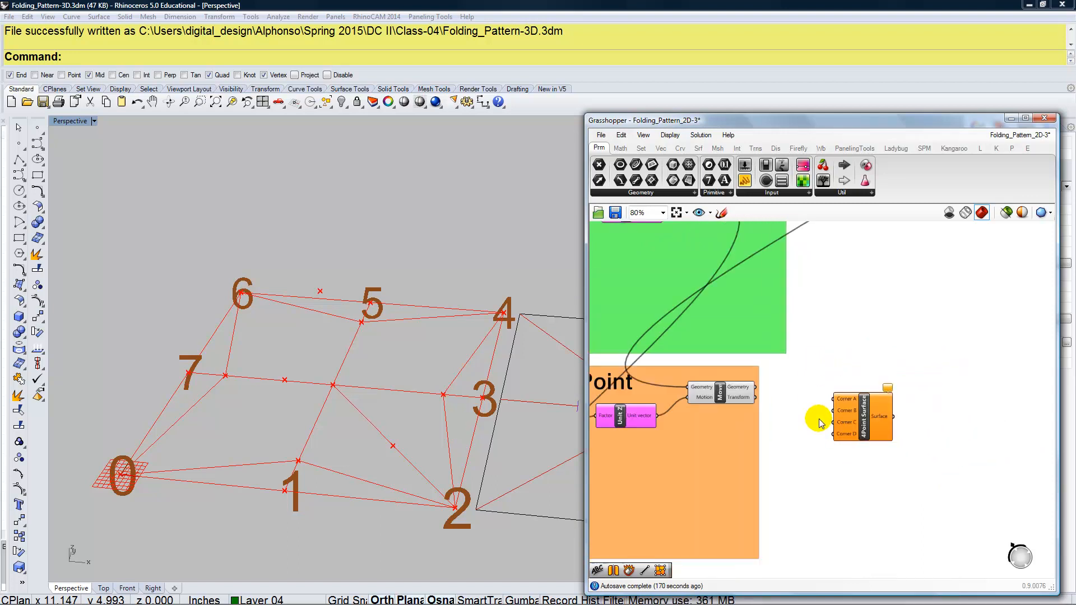
{"action": "left_click_drag", "start_coordinate": [871, 529], "coordinate": [877, 330]}
{"action": "left_click_drag", "start_coordinate": [774, 298], "coordinate": [888, 456]}
{"action": "right_click_drag", "start_coordinate": [868, 495], "coordinate": [957, 351]}
{"action": "left_click_drag", "start_coordinate": [968, 315], "coordinate": [954, 372]}
{"action": "right_click_drag", "start_coordinate": [807, 400], "coordinate": [831, 384]}
{"action": "right_click_drag", "start_coordinate": [934, 396], "coordinate": [917, 308]}
{"action": "left_click_drag", "start_coordinate": [959, 278], "coordinate": [924, 491]}
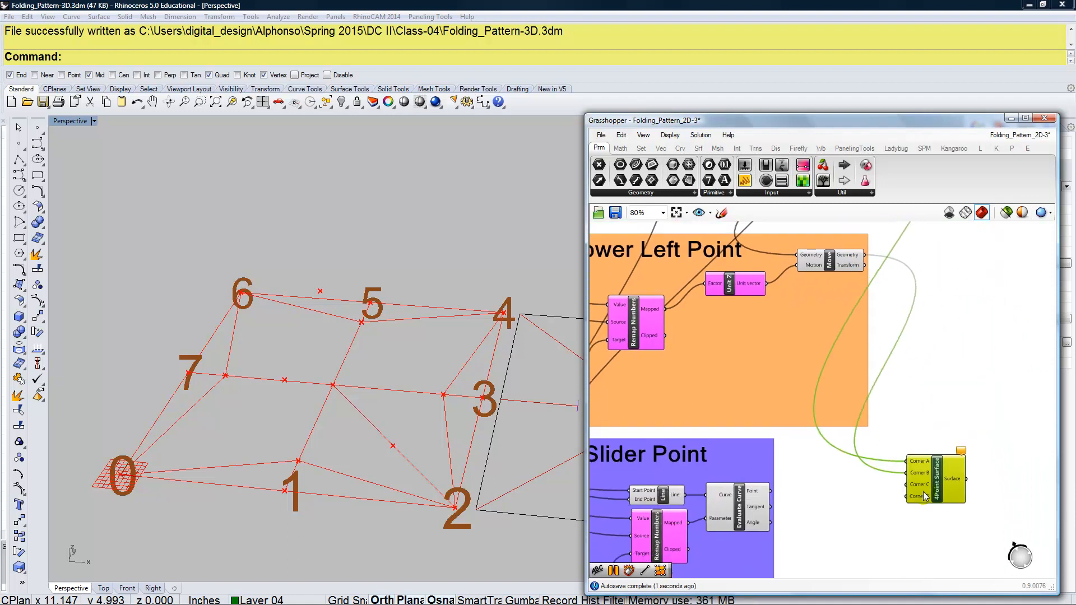
{"action": "right_click_drag", "start_coordinate": [836, 516], "coordinate": [810, 424]}
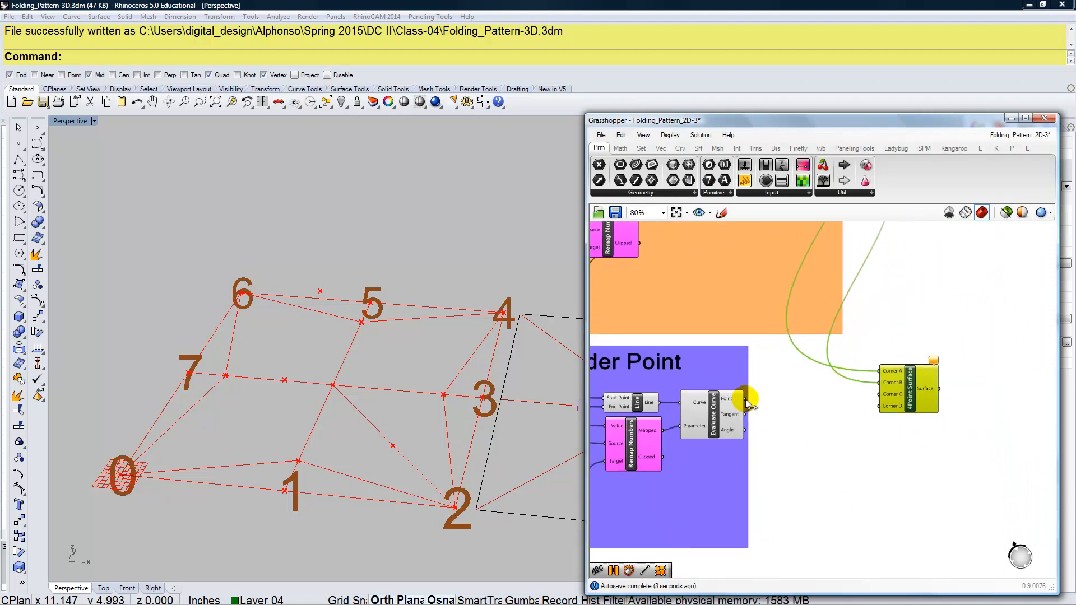
{"action": "left_click_drag", "start_coordinate": [849, 397], "coordinate": [879, 395]}
Check the triangular surface in the Perspective viewport and add a Mirror component beside the 4Point Surface.
{"action": "right_click_drag", "start_coordinate": [380, 454], "coordinate": [348, 482]}
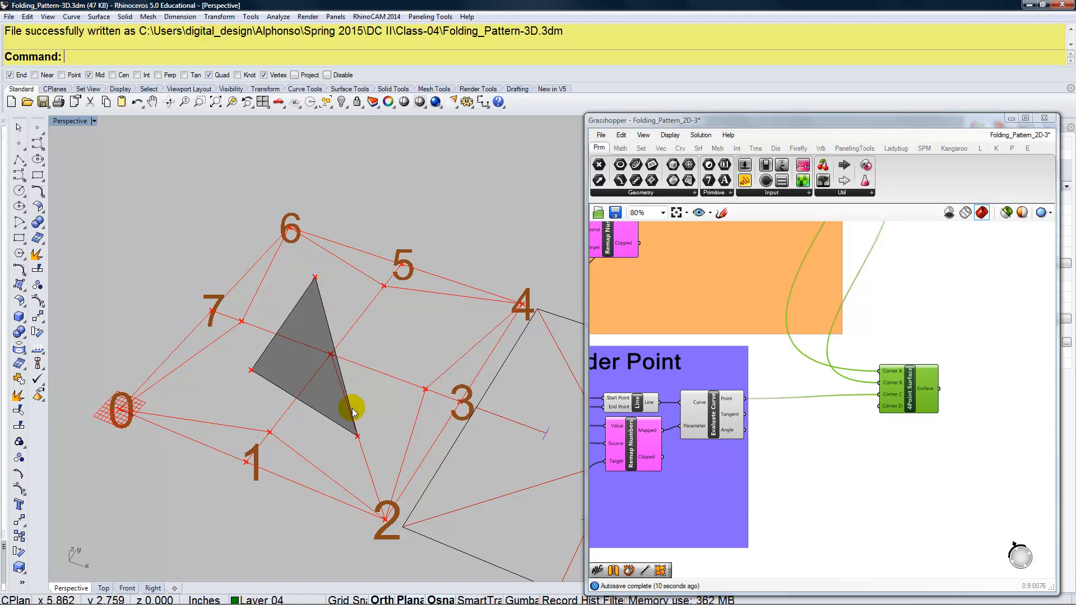
{"action": "right_click_drag", "start_coordinate": [353, 406], "coordinate": [394, 372]}
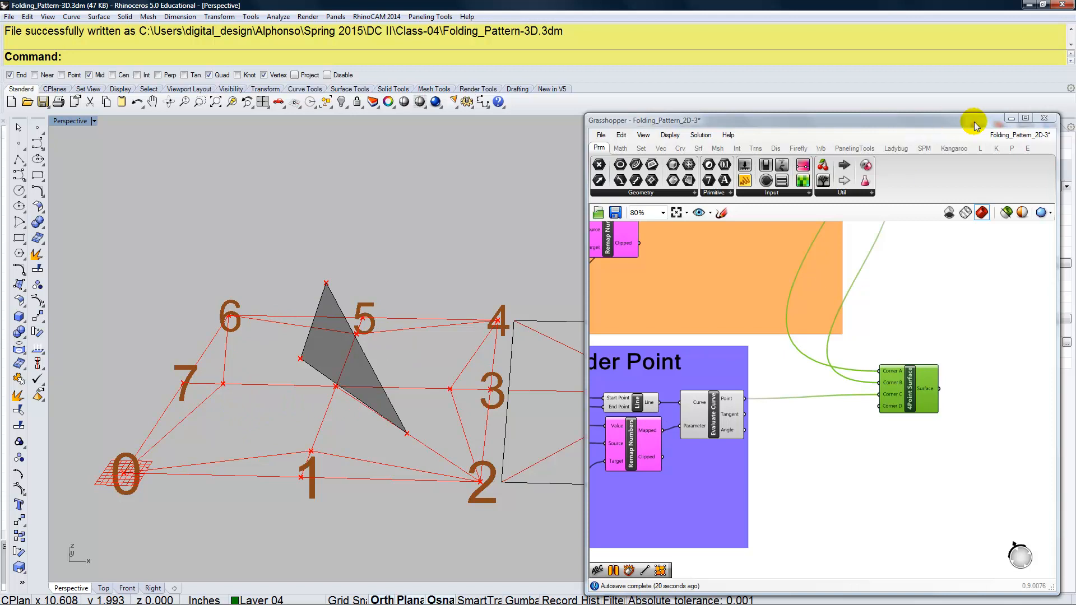
{"action": "left_click_drag", "start_coordinate": [911, 380], "coordinate": [941, 390]}
{"action": "right_click_drag", "start_coordinate": [927, 330], "coordinate": [751, 299]}
{"action": "right_click_drag", "start_coordinate": [501, 461], "coordinate": [432, 473]}
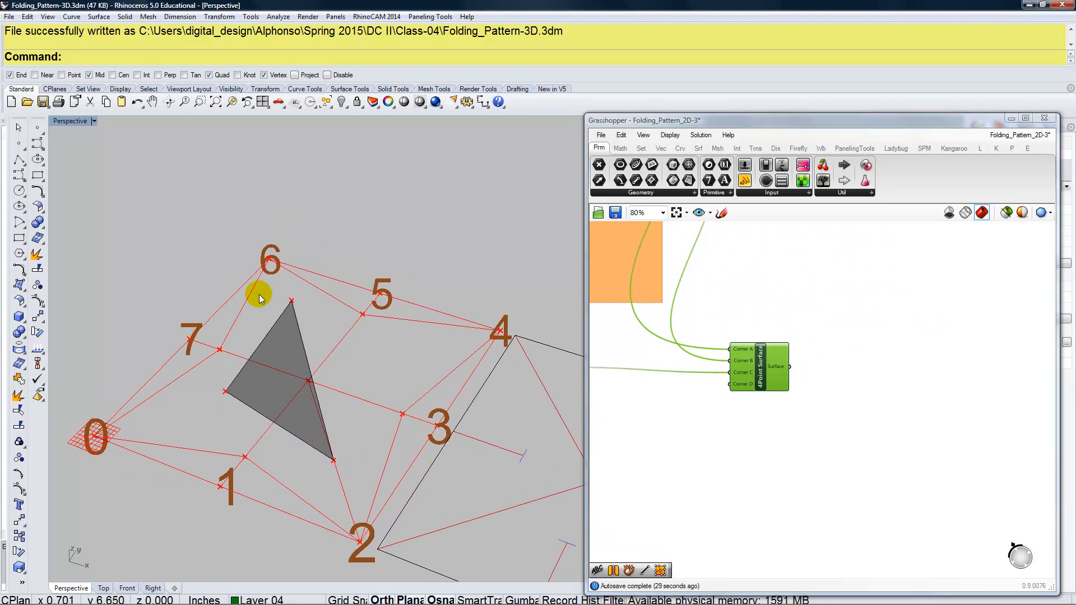
{"action": "left_click", "coordinate": [855, 371]}
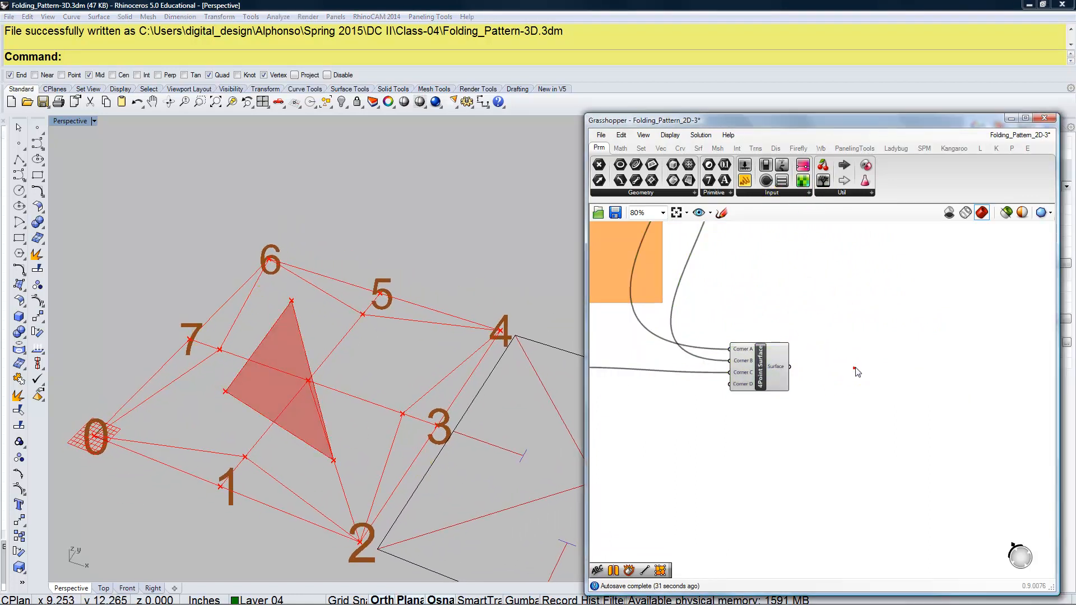
{"action": "double_click", "coordinate": [855, 368]}
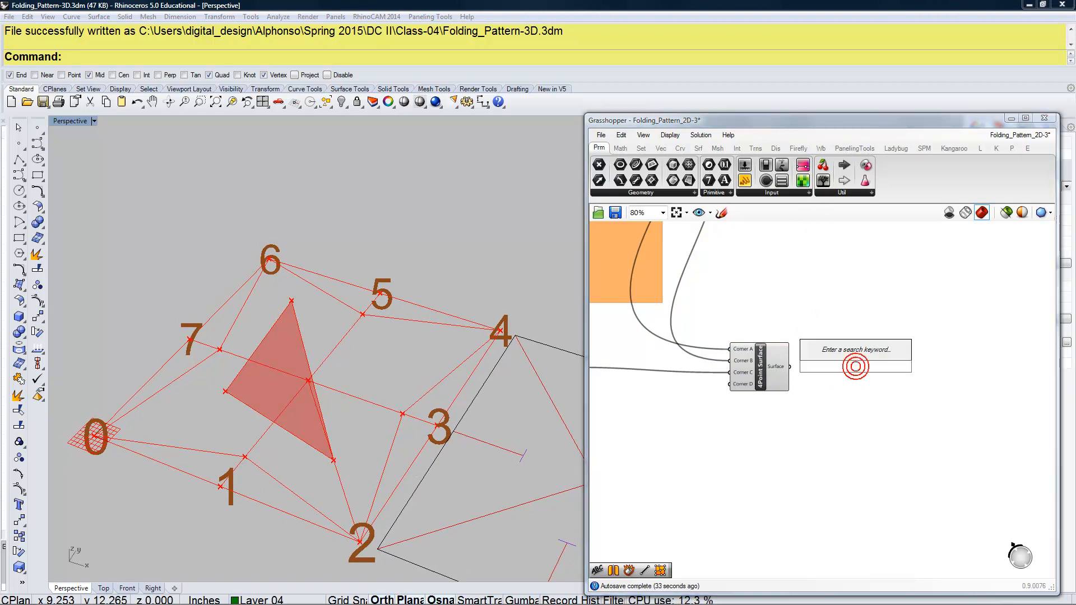
{"action": "type", "text": "mirr"}
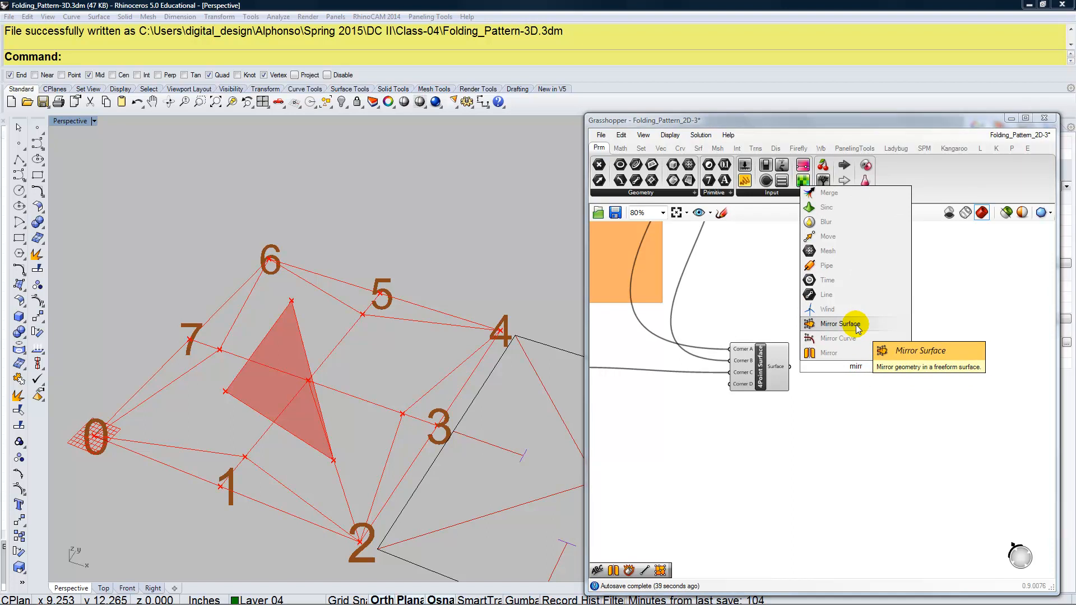
{"action": "left_click", "coordinate": [842, 353]}
{"action": "left_click", "coordinate": [843, 368]}
{"action": "scroll", "coordinate": [772, 398], "scroll_direction": "up", "scroll_amount": 5}
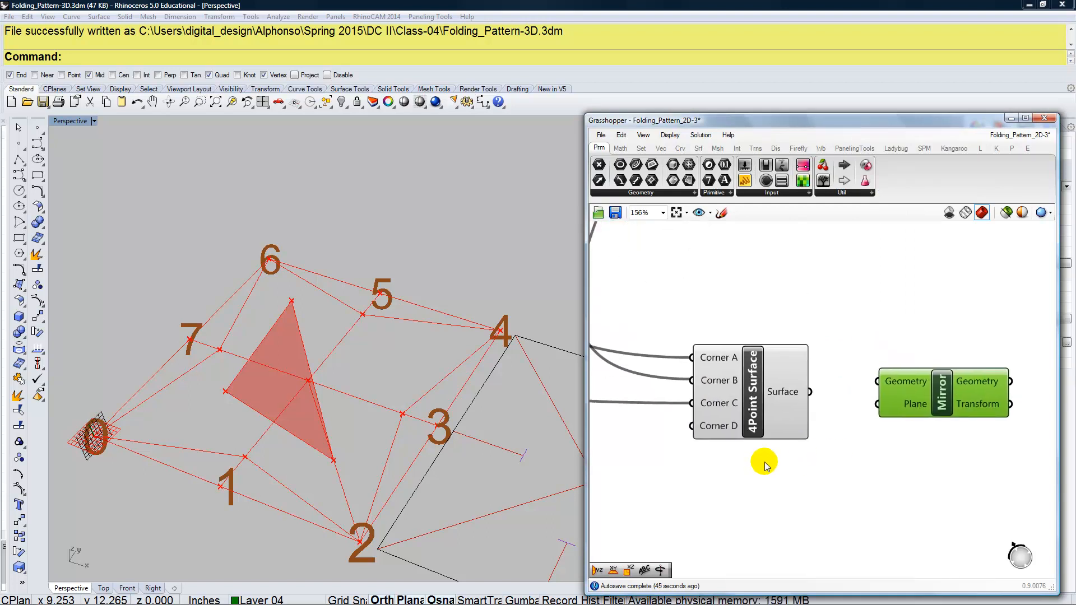
Add a Plane 3Pt component for the mirror plane and place it below the 4Point Surface.
{"action": "right_click_drag", "start_coordinate": [422, 511], "coordinate": [382, 452]}
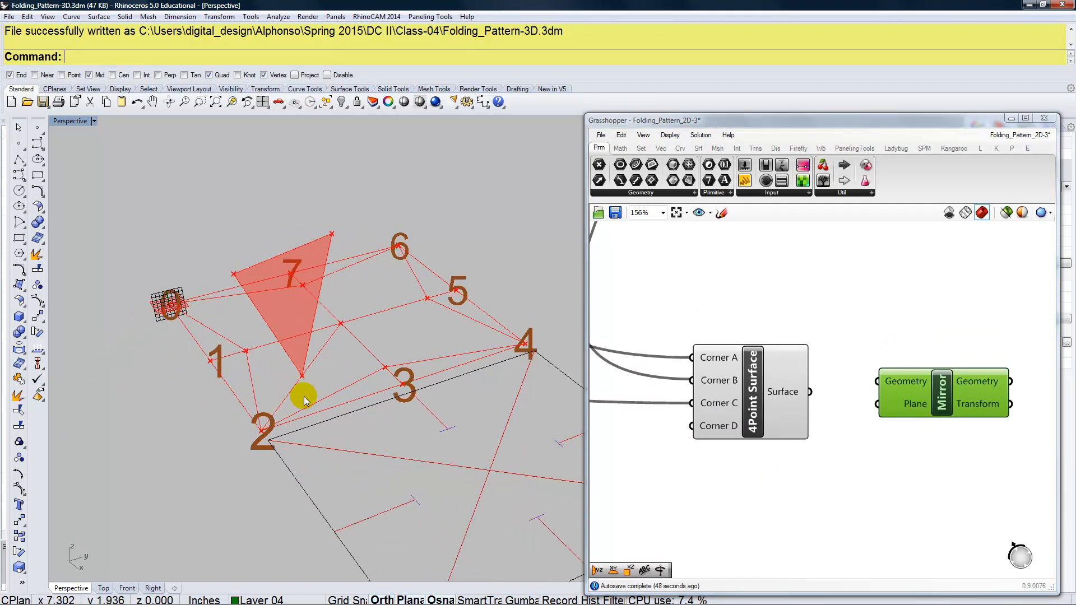
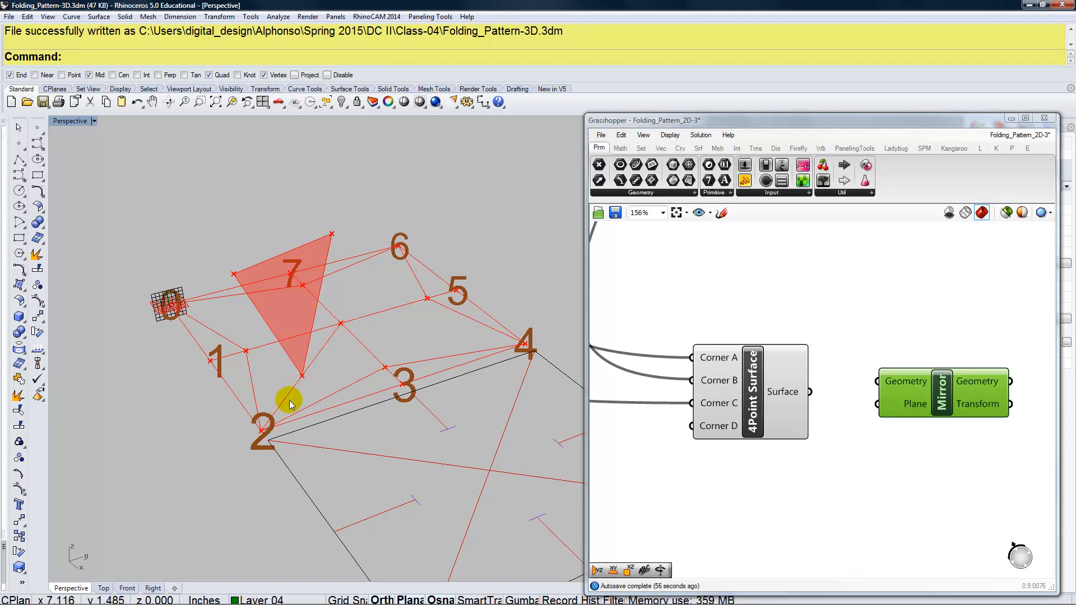
{"action": "right_click_drag", "start_coordinate": [300, 389], "coordinate": [319, 353]}
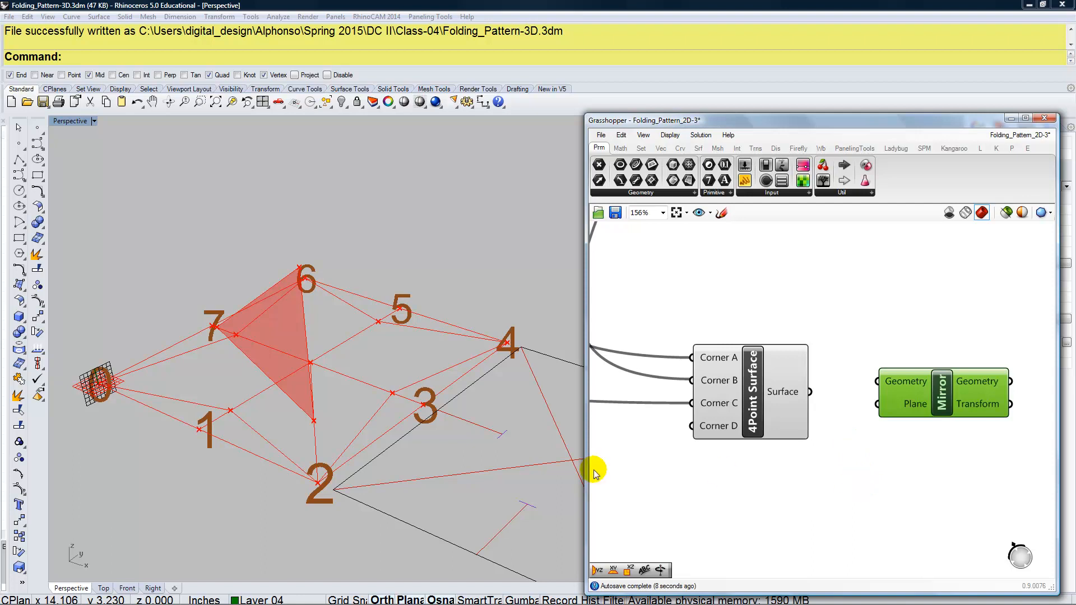
{"action": "right_click_drag", "start_coordinate": [445, 497], "coordinate": [377, 493]}
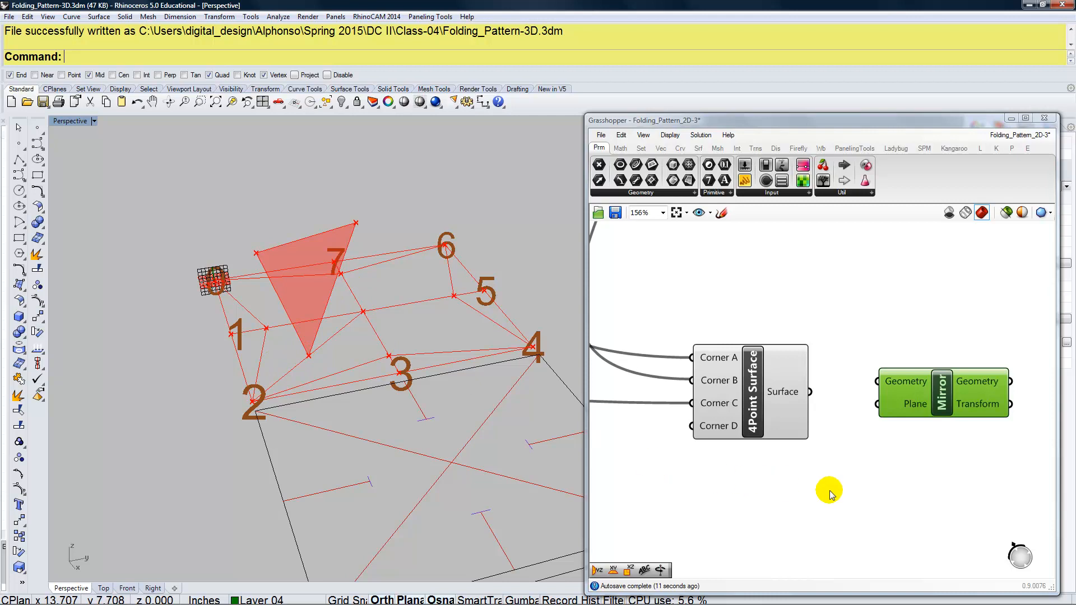
{"action": "double_click", "coordinate": [886, 511]}
{"action": "type", "text": "plane"}
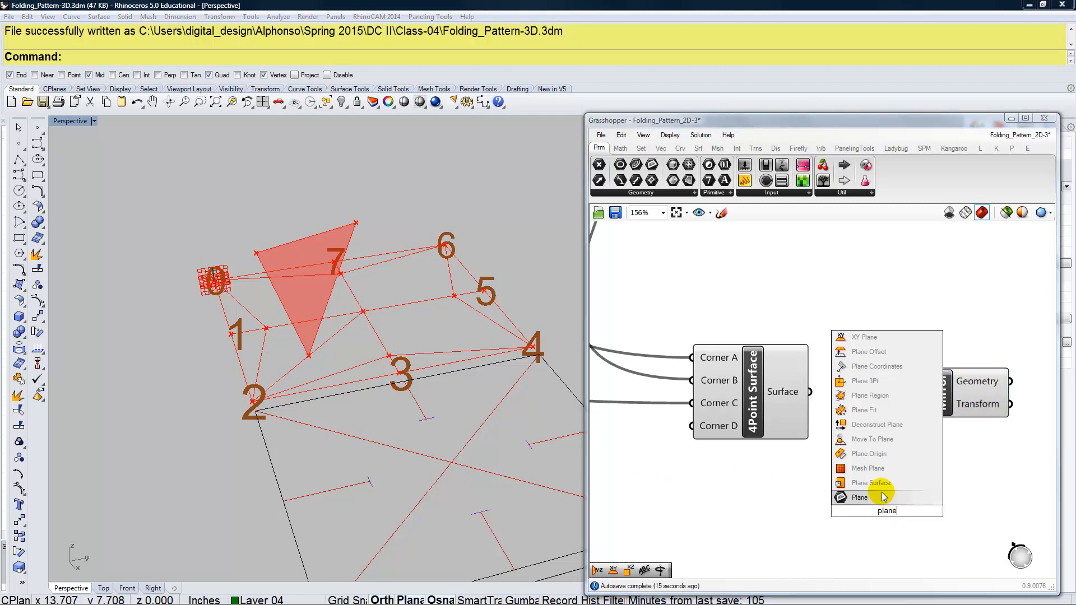
{"action": "left_click", "coordinate": [857, 385]}
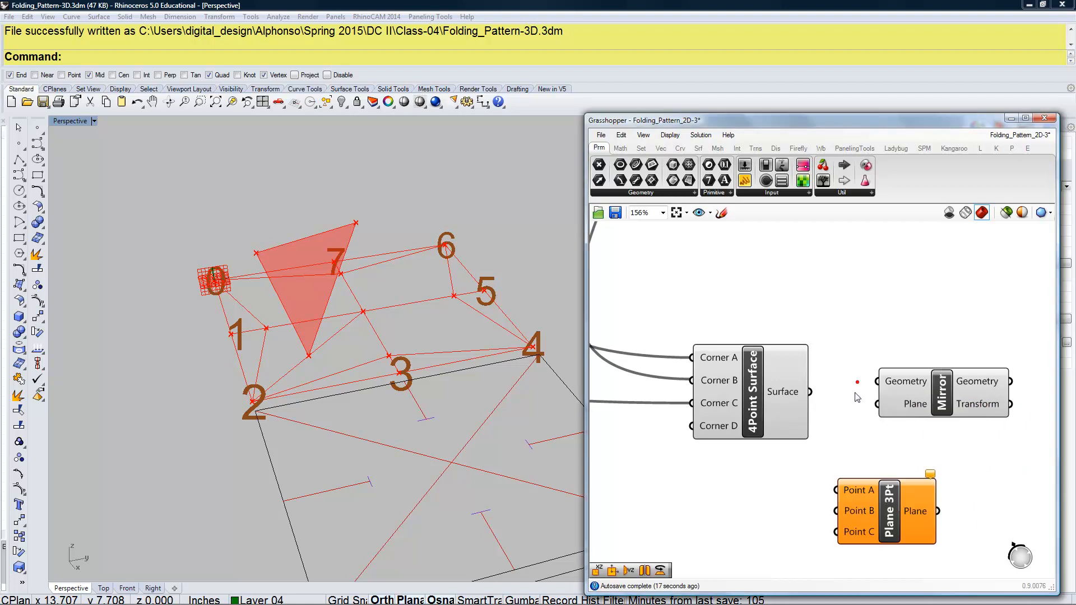
{"action": "left_click_drag", "start_coordinate": [883, 521], "coordinate": [809, 513]}
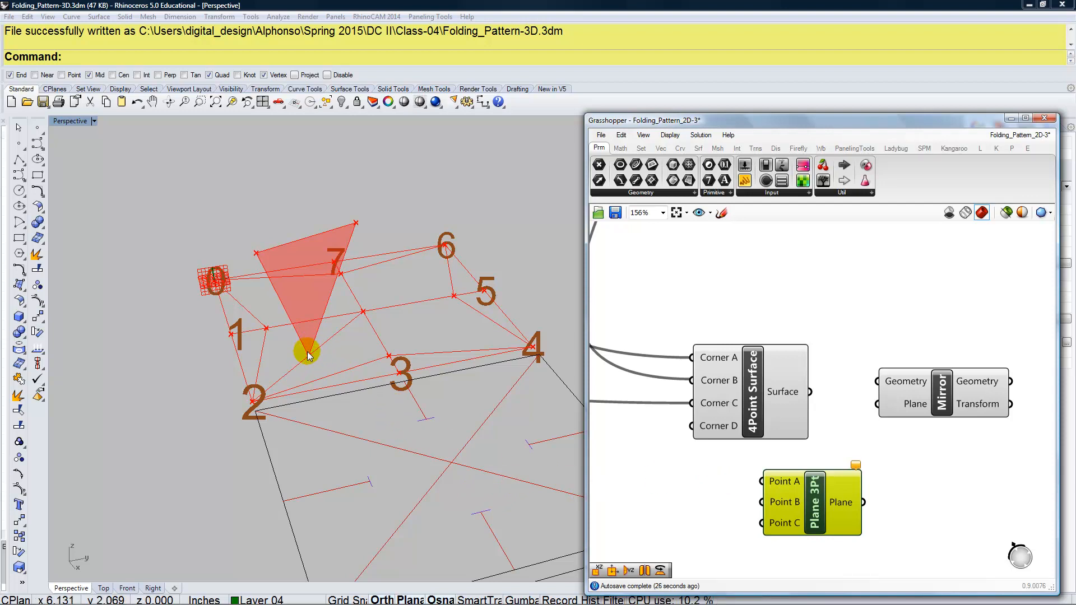
Connect the Slider Point's evaluated point to Point A of the Plane 3Pt component.
{"action": "scroll", "coordinate": [721, 469], "scroll_direction": "down", "scroll_amount": 5}
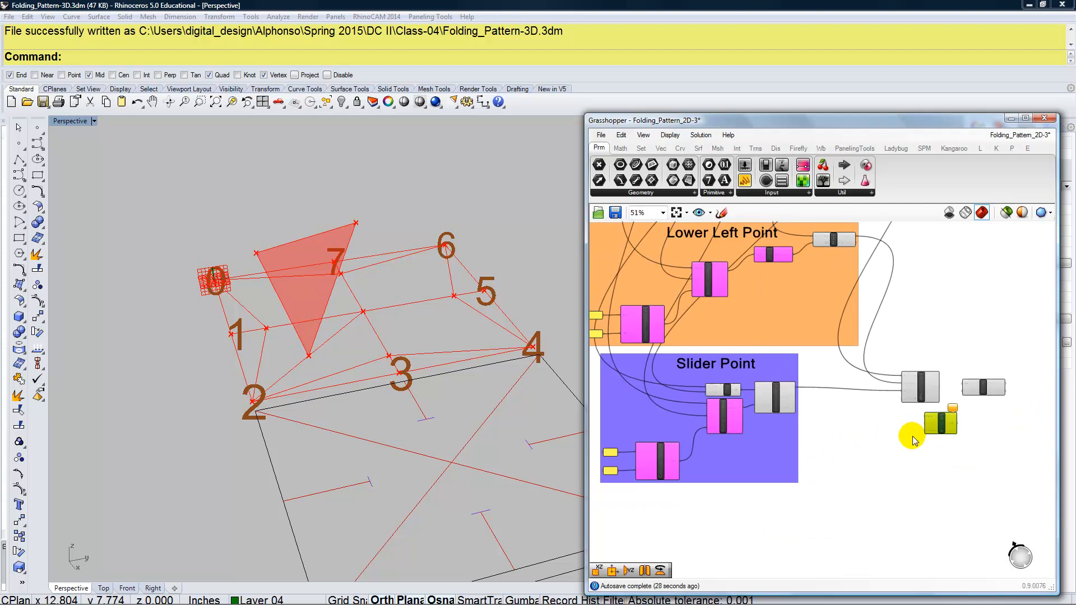
{"action": "scroll", "coordinate": [807, 402], "scroll_direction": "up", "scroll_amount": 5}
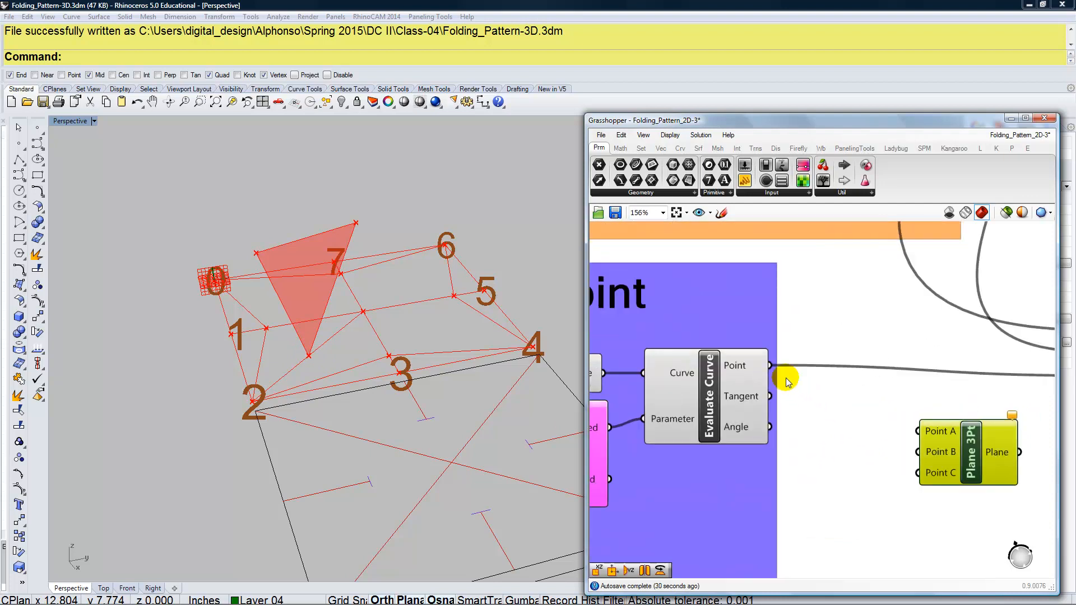
{"action": "left_click_drag", "start_coordinate": [884, 417], "coordinate": [918, 431]}
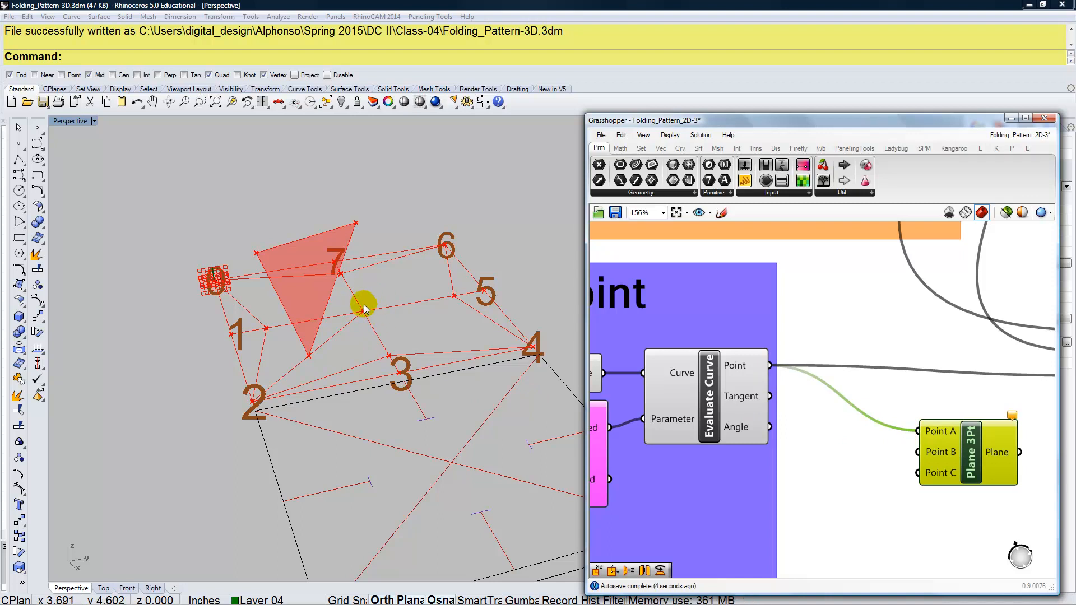
Move the Plane 3Pt component up to the Center Point group and connect the Area centroid to Point B.
{"action": "scroll", "coordinate": [829, 535], "scroll_direction": "down", "scroll_amount": 6}
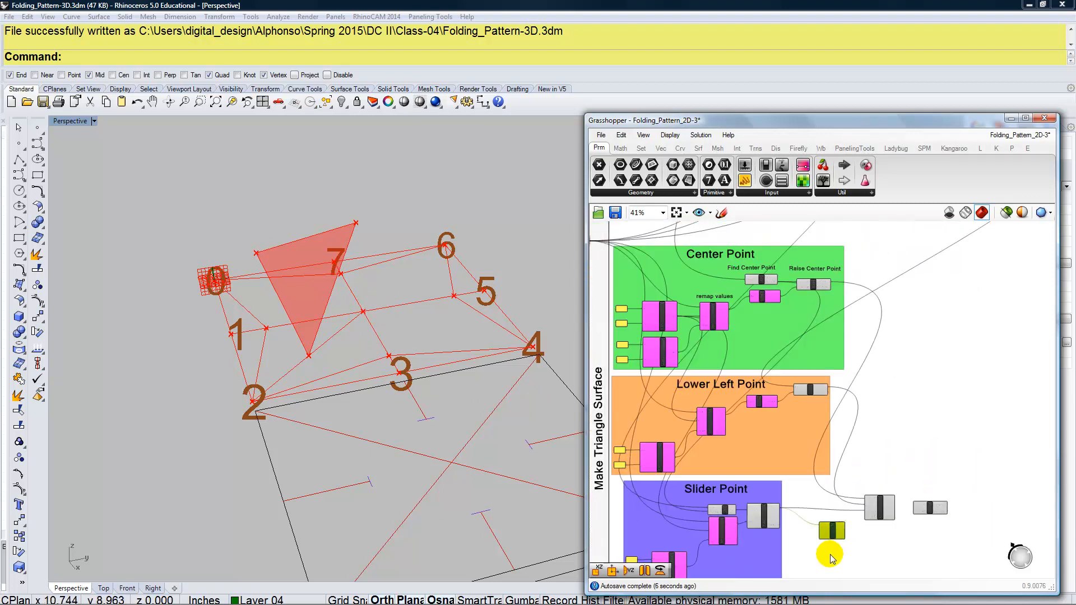
{"action": "left_click_drag", "start_coordinate": [829, 533], "coordinate": [791, 257]}
{"action": "scroll", "coordinate": [789, 261], "scroll_direction": "up", "scroll_amount": 5}
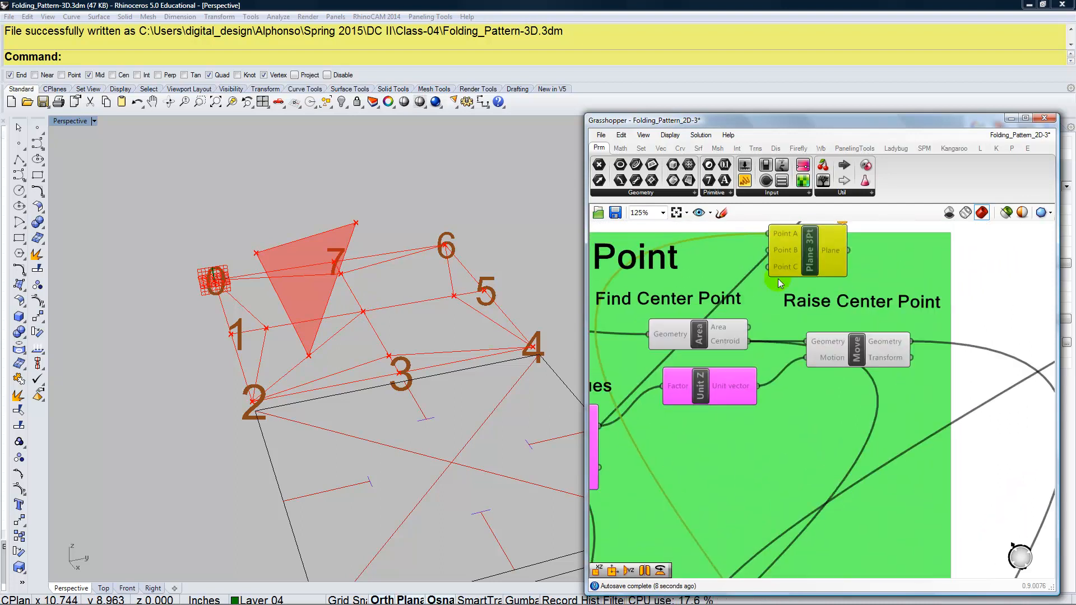
{"action": "mouse_move", "coordinate": [797, 301]}
{"action": "left_mouse_down"}
{"action": "mouse_move", "coordinate": [846, 283]}
{"action": "mouse_move", "coordinate": [750, 337]}
{"action": "mouse_move", "coordinate": [798, 287]}
{"action": "left_mouse_up"}
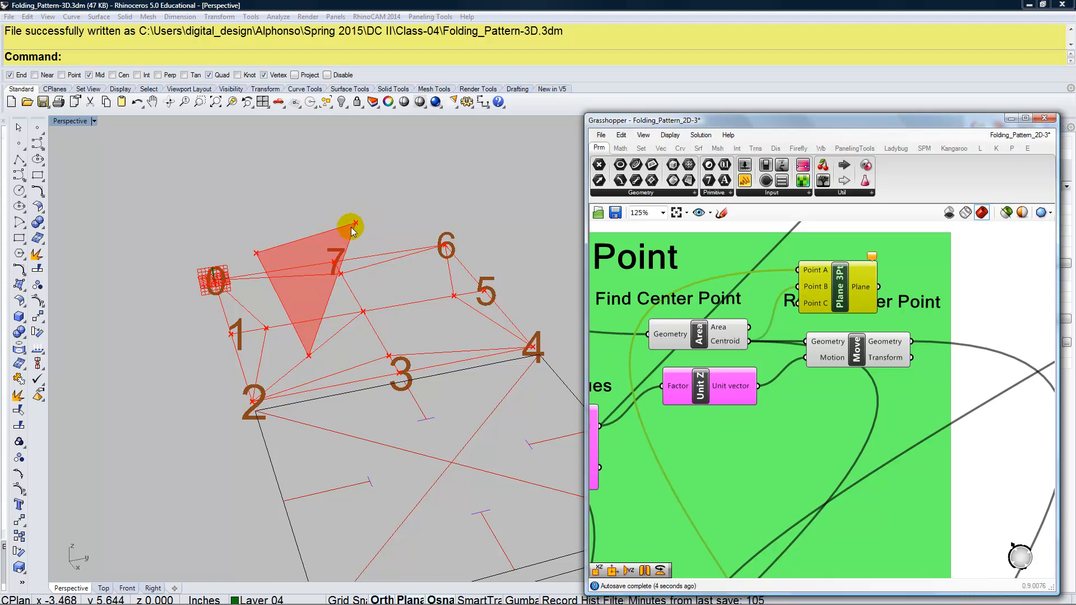
Place the Plane 3Pt component just outside the Center Point group and connect the raised center point's moved geometry to Point C.
{"action": "left_click_drag", "start_coordinate": [847, 304], "coordinate": [1018, 305]}
{"action": "right_click_drag", "start_coordinate": [1011, 331], "coordinate": [941, 356]}
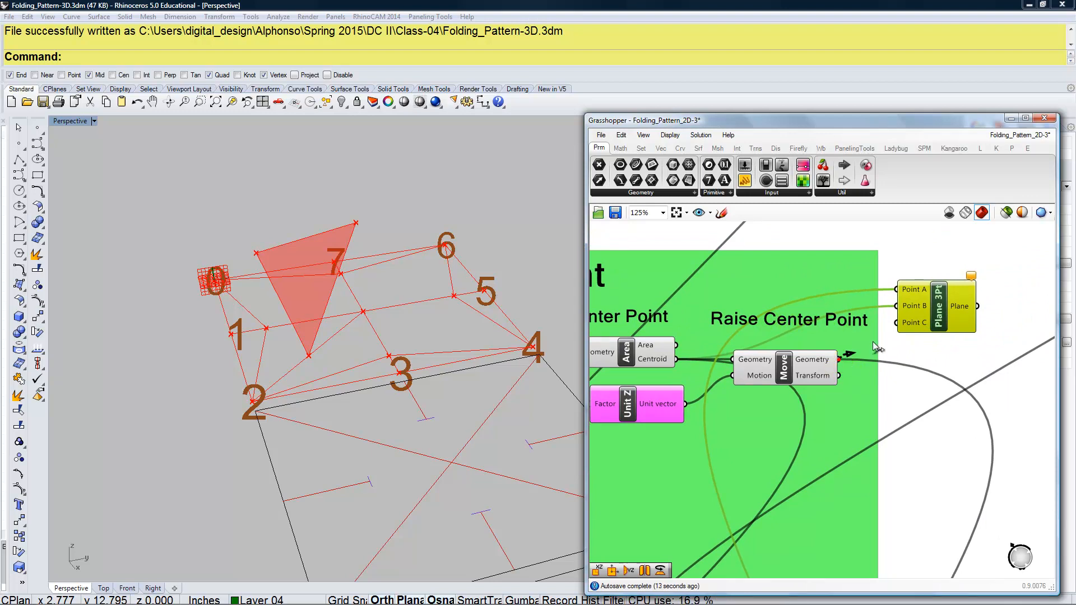
{"action": "left_click_drag", "start_coordinate": [897, 328], "coordinate": [896, 323]}
{"action": "right_click_drag", "start_coordinate": [329, 449], "coordinate": [440, 457]}
{"action": "right_click_drag", "start_coordinate": [387, 480], "coordinate": [356, 473]}
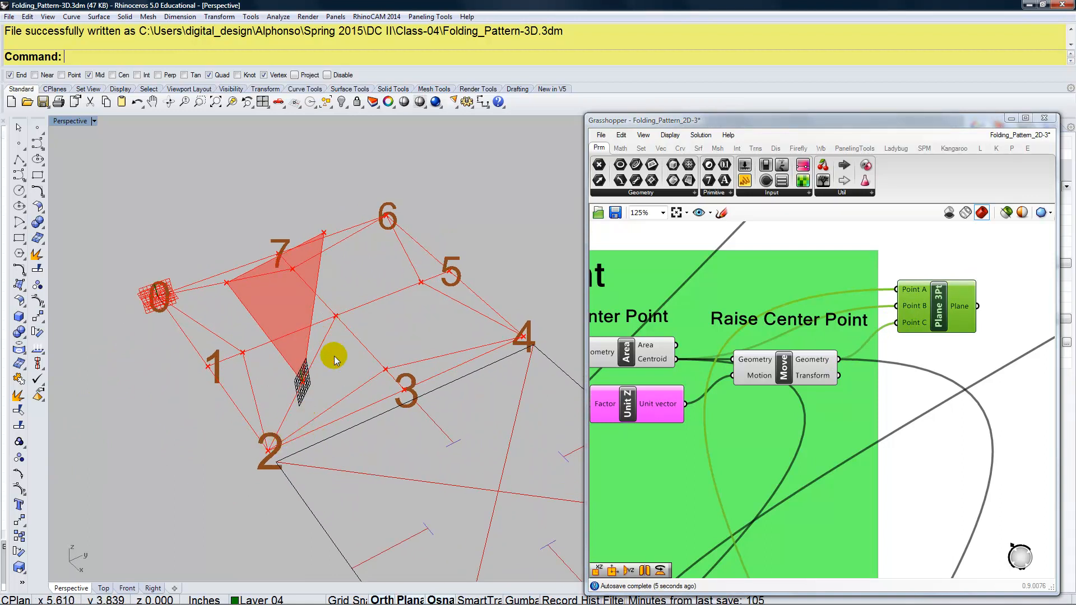
Move the wired Plane 3Pt component back down below the Mirror component.
{"action": "right_click_drag", "start_coordinate": [925, 393], "coordinate": [776, 357]}
{"action": "scroll", "coordinate": [776, 357], "scroll_direction": "down", "scroll_amount": 8}
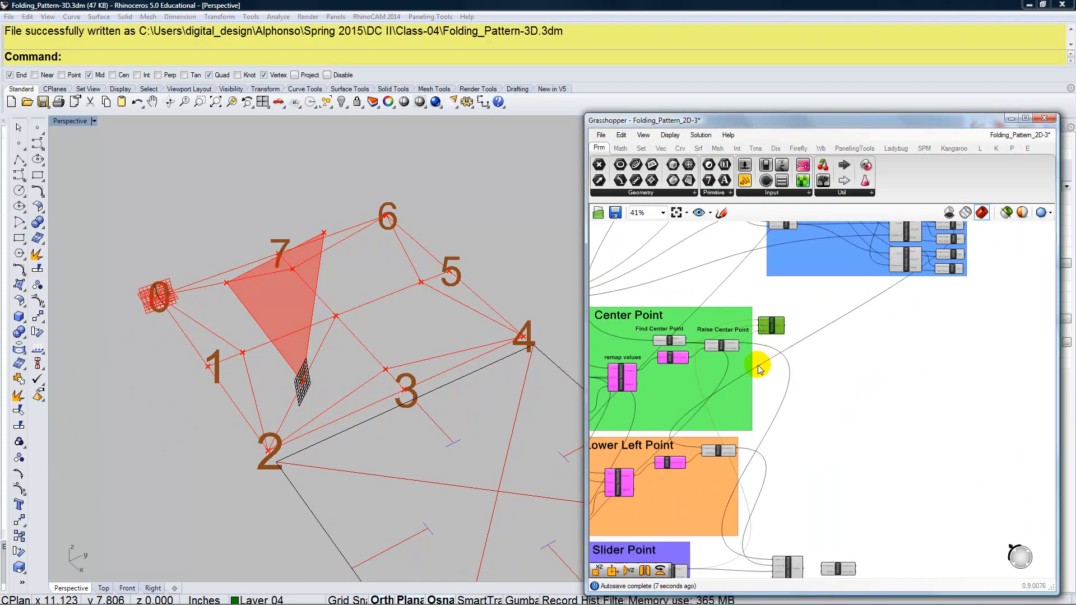
{"action": "left_click_drag", "start_coordinate": [776, 407], "coordinate": [792, 481]}
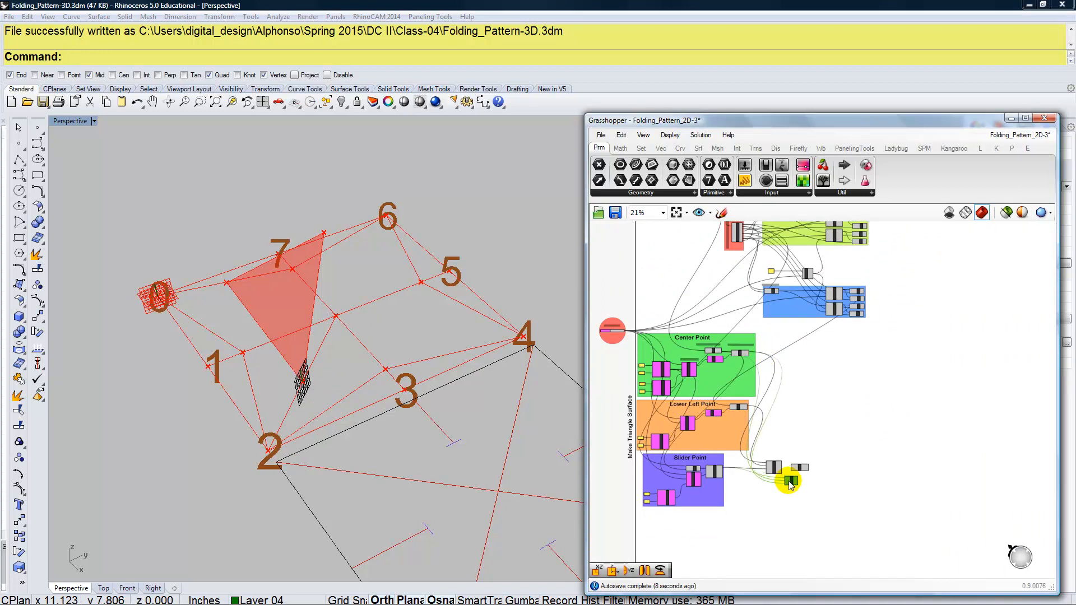
{"action": "scroll", "coordinate": [791, 482], "scroll_direction": "up", "scroll_amount": 7}
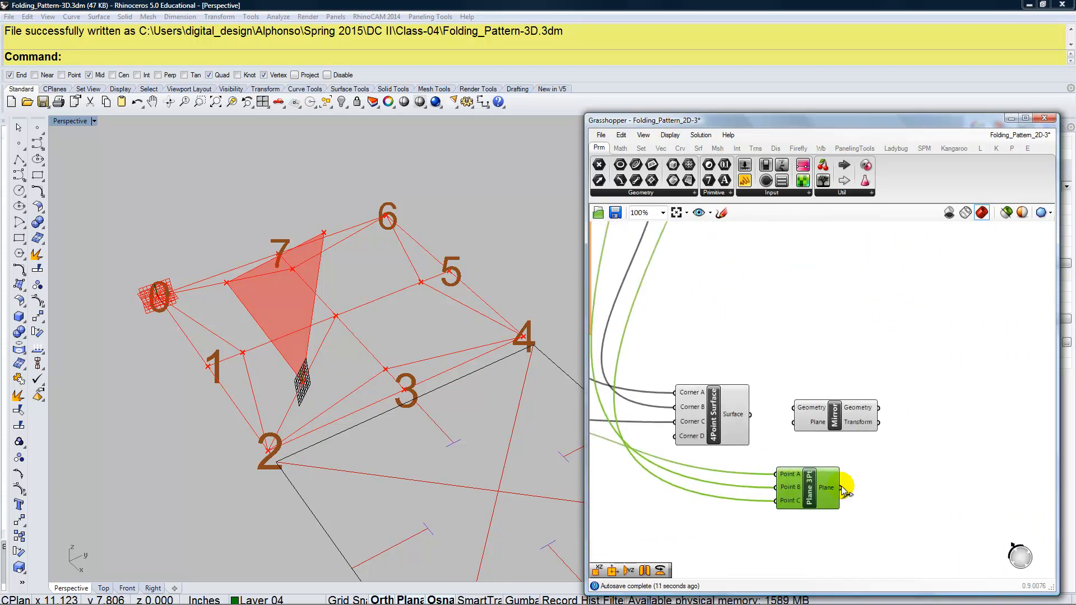
Connect the three-point plane to the Mirror's Plane input and the 4Point Surface's surface to its Geometry input.
{"action": "left_click_drag", "start_coordinate": [796, 451], "coordinate": [792, 422]}
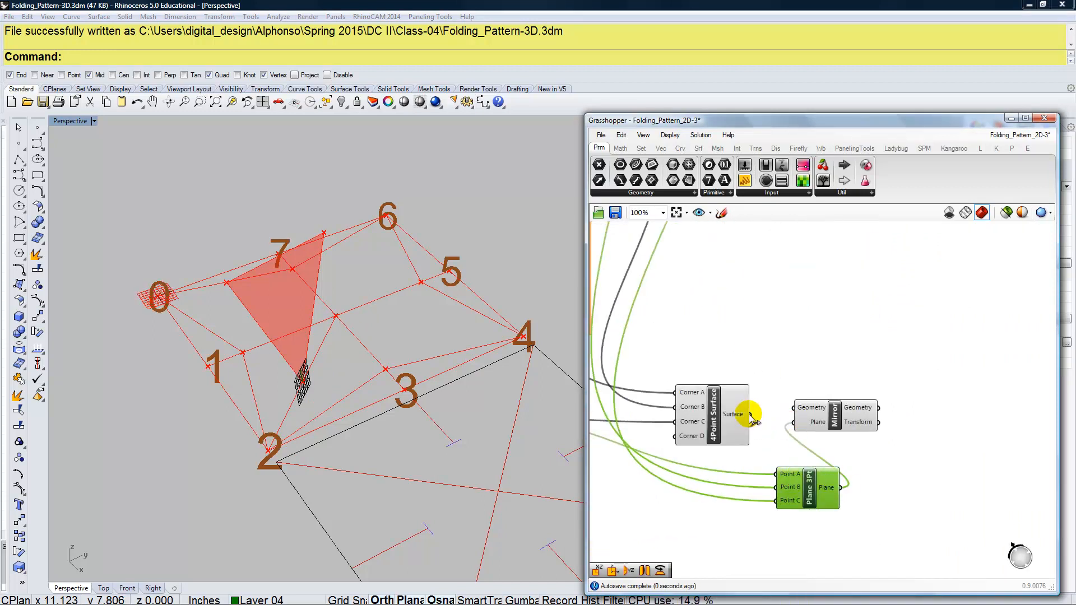
{"action": "right_click_drag", "start_coordinate": [329, 428], "coordinate": [508, 400]}
{"action": "scroll", "coordinate": [874, 487], "scroll_direction": "down", "scroll_amount": 5}
{"action": "scroll", "coordinate": [685, 445], "scroll_direction": "up", "scroll_amount": 10}
{"action": "left_click_drag", "start_coordinate": [723, 413], "coordinate": [757, 422]}
{"action": "right_click_drag", "start_coordinate": [449, 493], "coordinate": [555, 403]}
{"action": "left_click_drag", "start_coordinate": [757, 413], "coordinate": [734, 428]}
{"action": "right_click_drag", "start_coordinate": [430, 535], "coordinate": [336, 531]}
Add a Scribble above the Mirror component and set its text to "Mirror".
{"action": "scroll", "coordinate": [719, 409], "scroll_direction": "down", "scroll_amount": 8}
{"action": "scroll", "coordinate": [850, 526], "scroll_direction": "up", "scroll_amount": 5}
{"action": "right_click_drag", "start_coordinate": [929, 533], "coordinate": [868, 504]}
{"action": "scroll", "coordinate": [852, 486], "scroll_direction": "up", "scroll_amount": 3}
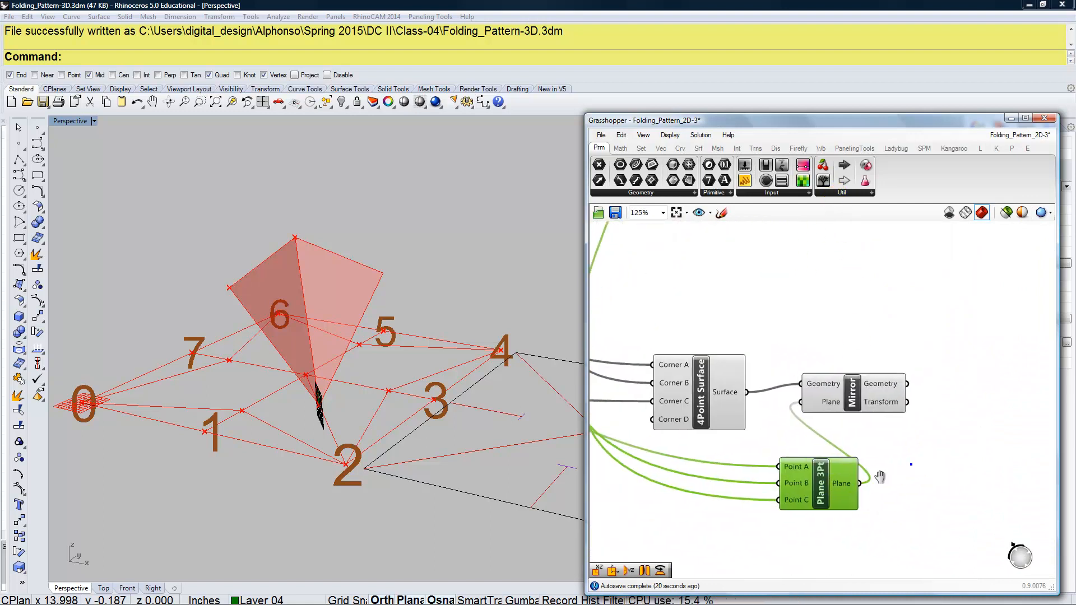
{"action": "left_click", "coordinate": [838, 194]}
{"action": "mouse_move", "coordinate": [846, 242]}
{"action": "left_mouse_down"}
{"action": "mouse_move", "coordinate": [785, 301]}
{"action": "mouse_move", "coordinate": [834, 331]}
{"action": "left_mouse_up"}
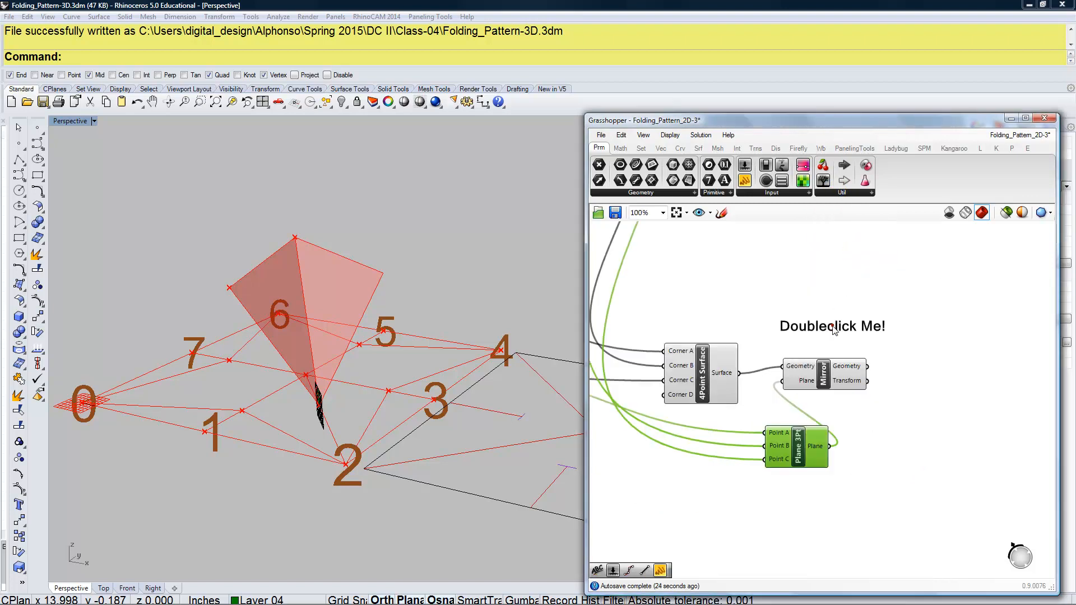
{"action": "double_click", "coordinate": [835, 329]}
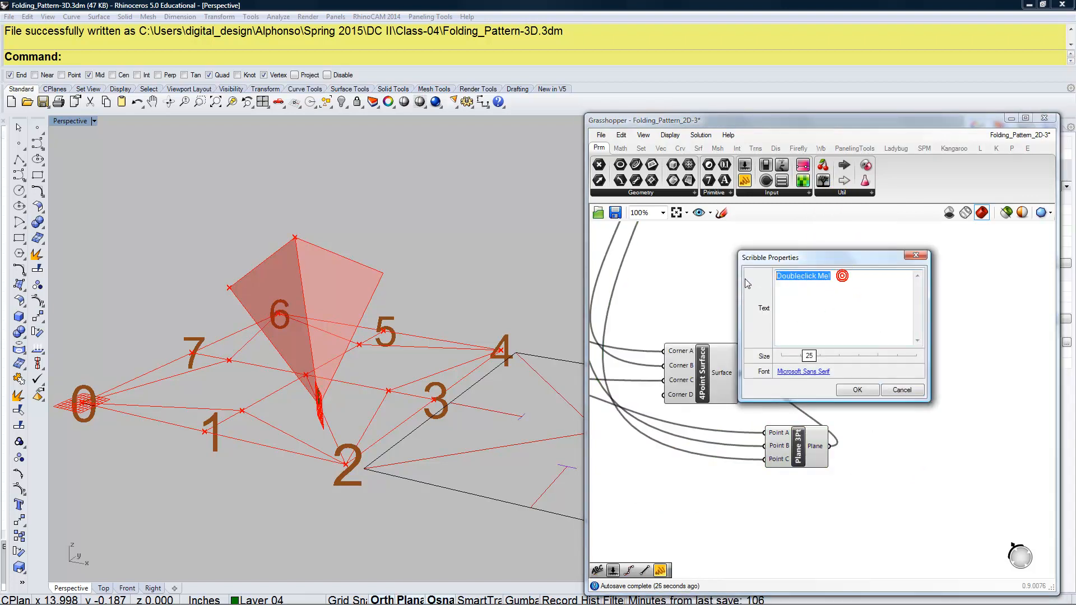
{"action": "type", "text": "Mirror"}
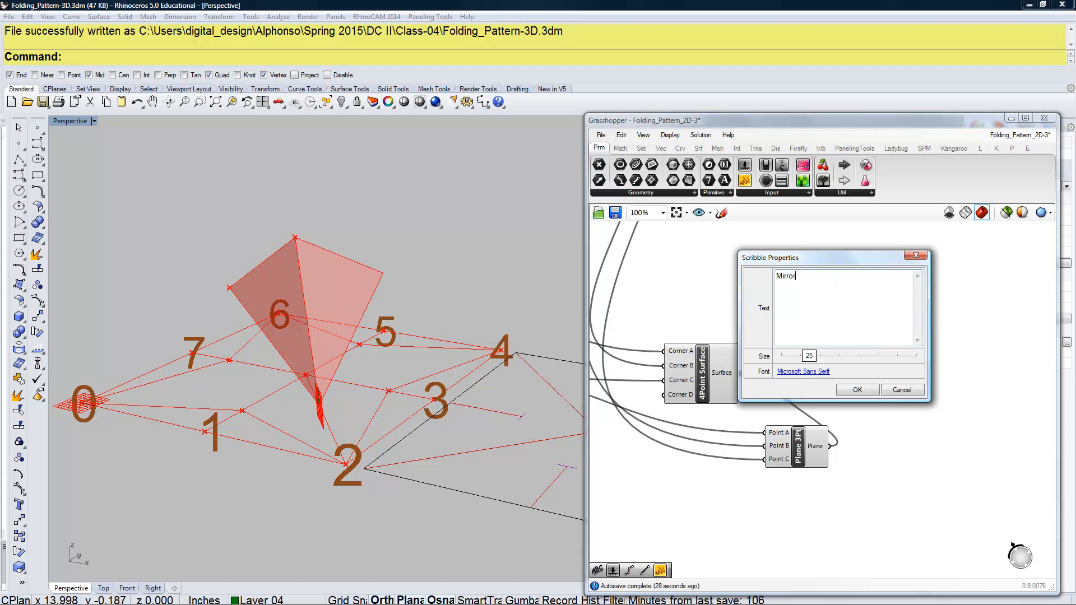
{"action": "left_click", "coordinate": [858, 389]}
Arrange the label, Mirror and Plane 3Pt components together away from the 4Point Surface and group them.
{"action": "left_click_drag", "start_coordinate": [873, 342], "coordinate": [910, 345]}
{"action": "left_click_drag", "start_coordinate": [845, 378], "coordinate": [962, 387]}
{"action": "left_click_drag", "start_coordinate": [797, 447], "coordinate": [881, 421], "text": "shift"}
{"action": "left_click", "coordinate": [824, 507]}
{"action": "left_click_drag", "start_coordinate": [965, 464], "coordinate": [848, 322]}
{"action": "key", "text": "ctrl+g"}
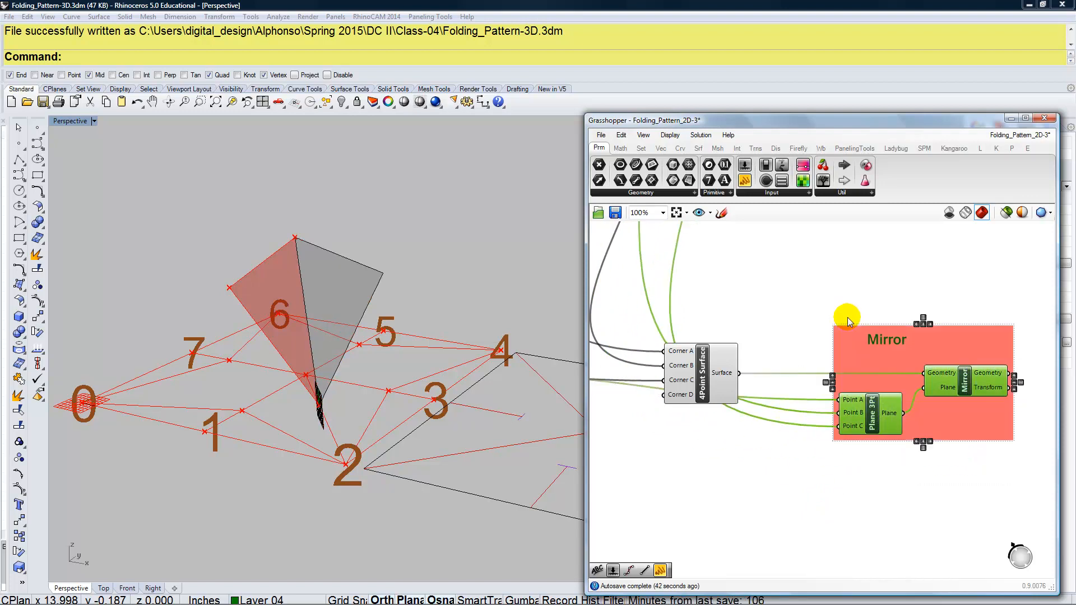
Set the Mirror group's colour to yellow with a hue of 60°.
{"action": "right_click", "coordinate": [849, 339]}
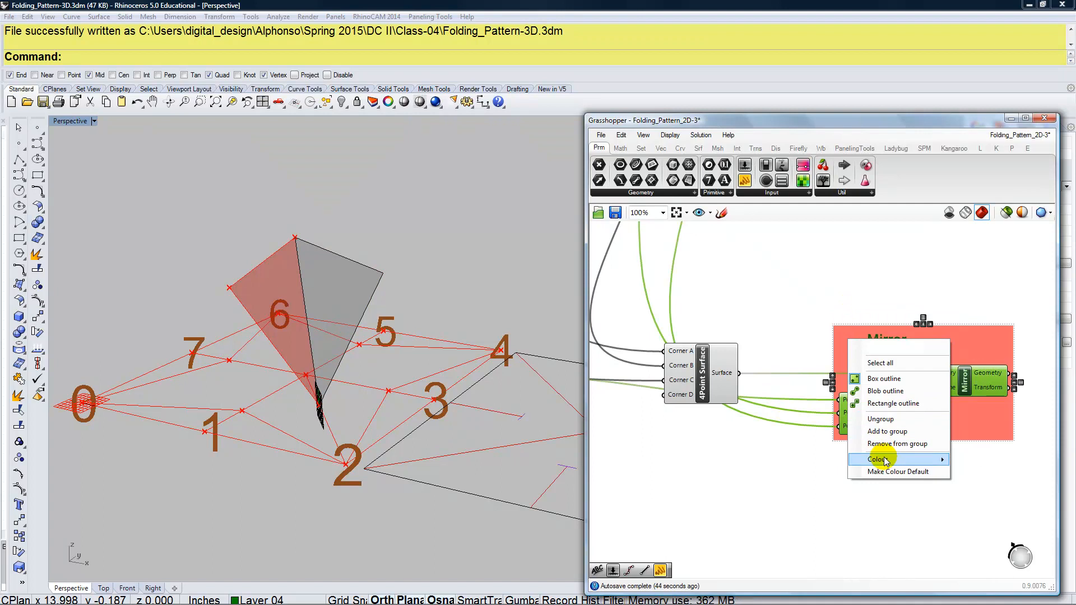
{"action": "mouse_move", "coordinate": [884, 461]}
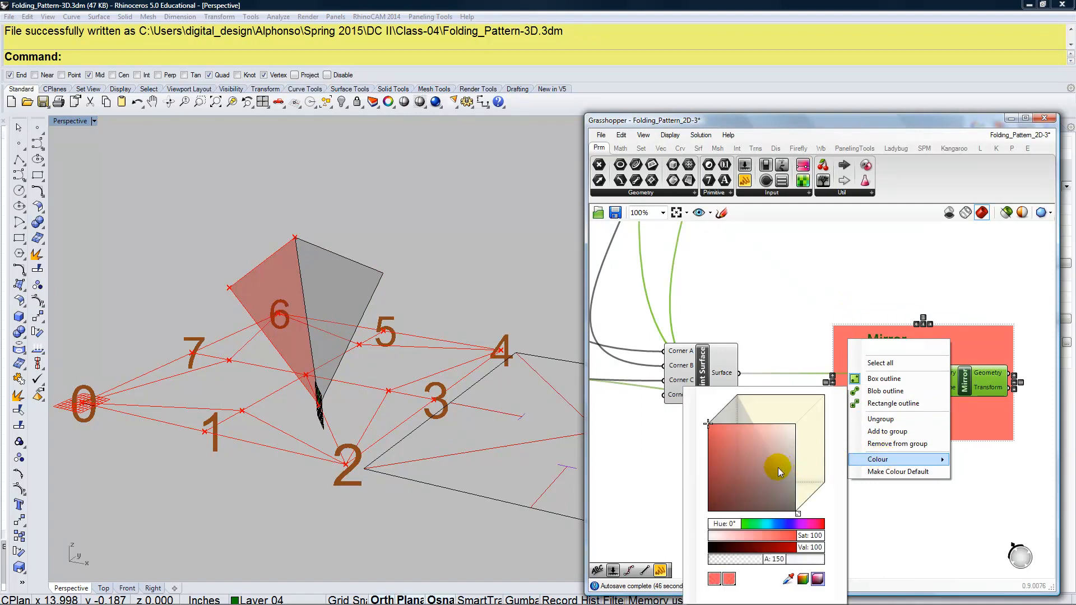
{"action": "left_click_drag", "start_coordinate": [731, 525], "coordinate": [746, 525]}
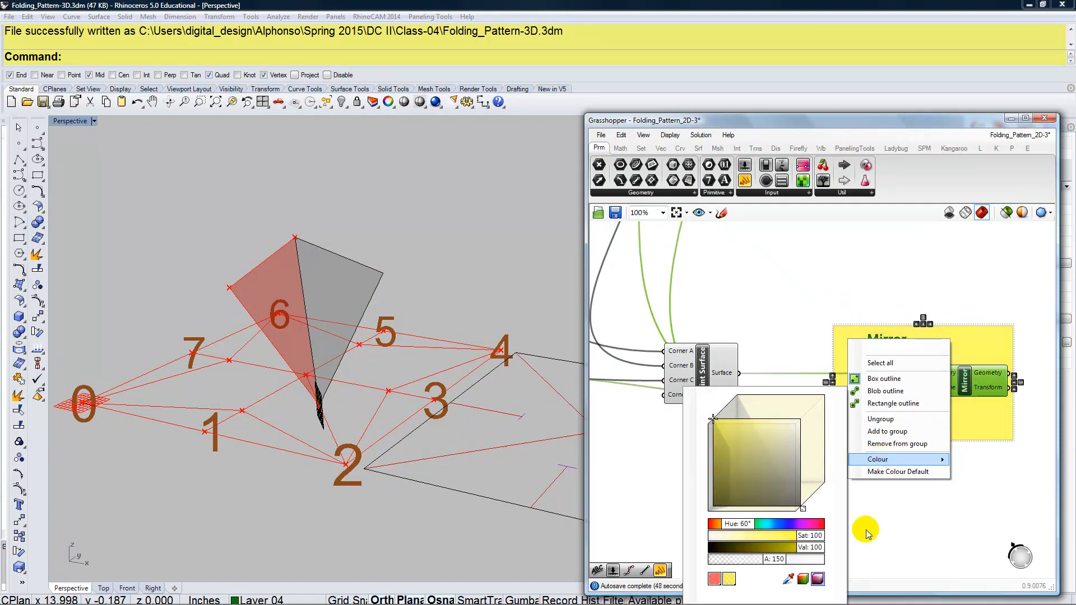
{"action": "left_click", "coordinate": [921, 531]}
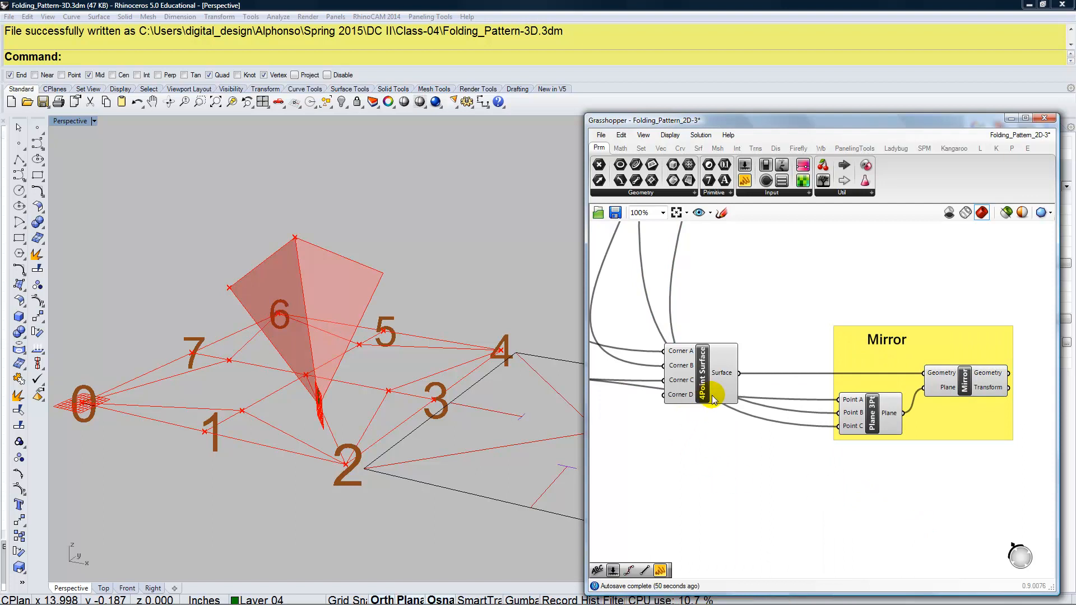
Move the 4Point Surface component slightly higher beside the Mirror group and check both triangles in the Perspective viewport.
{"action": "right_click_drag", "start_coordinate": [716, 457], "coordinate": [807, 444]}
{"action": "left_click_drag", "start_coordinate": [801, 373], "coordinate": [801, 348]}
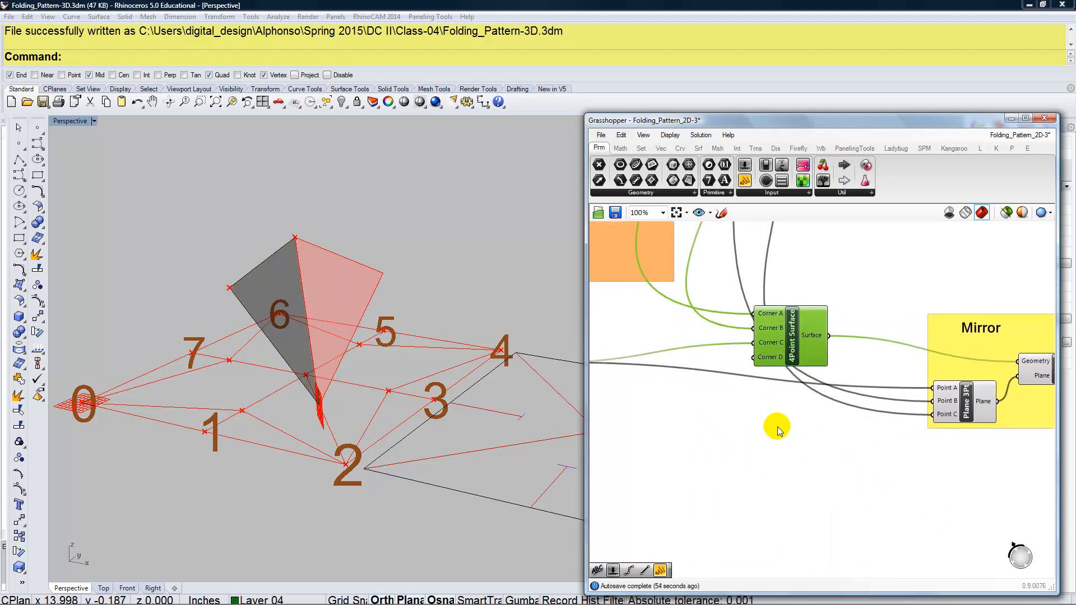
{"action": "scroll", "coordinate": [775, 426], "scroll_direction": "down", "scroll_amount": 3}
{"action": "right_click_drag", "start_coordinate": [772, 434], "coordinate": [818, 440]}
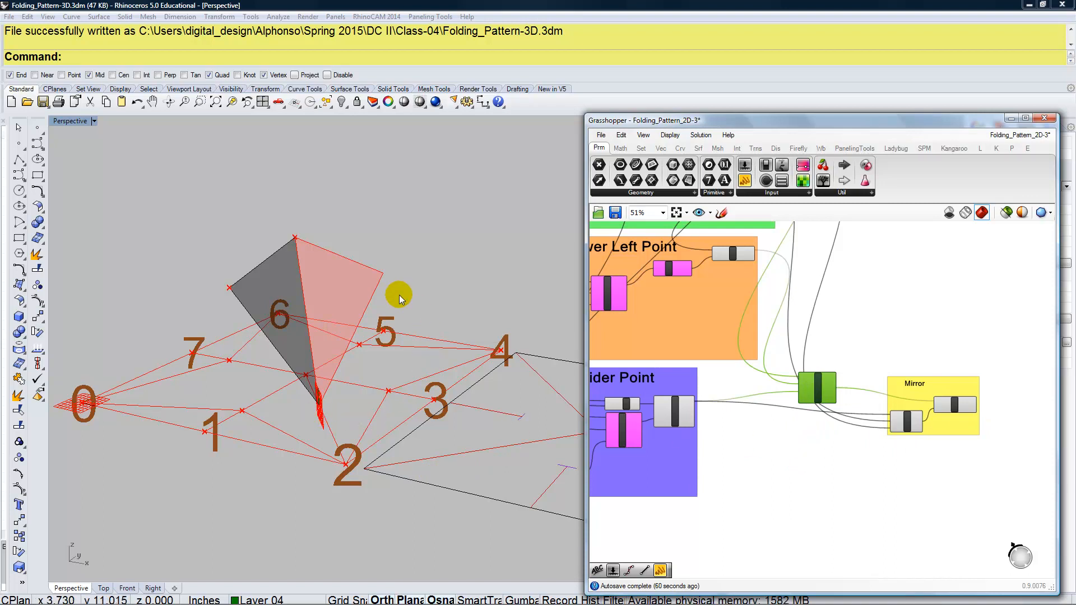
{"action": "right_click_drag", "start_coordinate": [284, 415], "coordinate": [324, 439]}
Add a Scribble reading "Polar Array" in the empty canvas beyond the Mirror group.
{"action": "scroll", "coordinate": [835, 432], "scroll_direction": "up", "scroll_amount": 3}
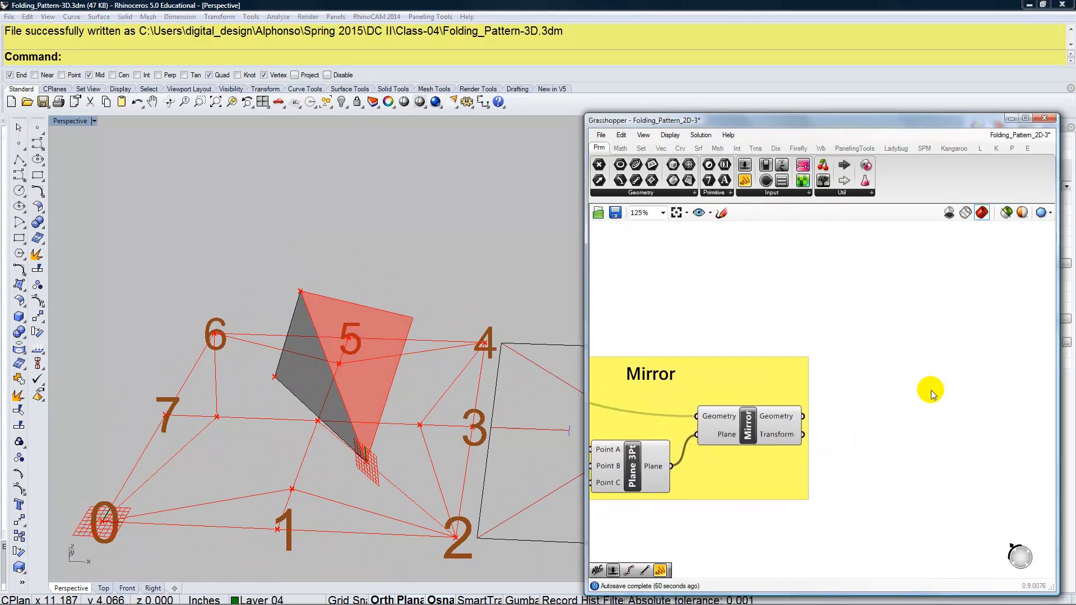
{"action": "double_click", "coordinate": [891, 374]}
{"action": "type", "text": "scri"}
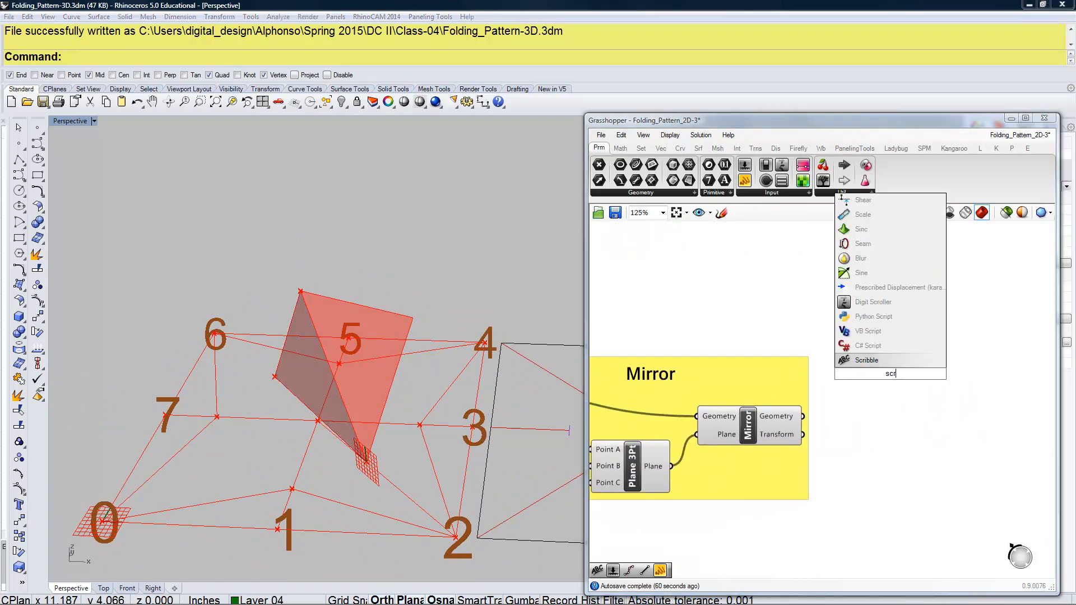
{"action": "left_click", "coordinate": [891, 361]}
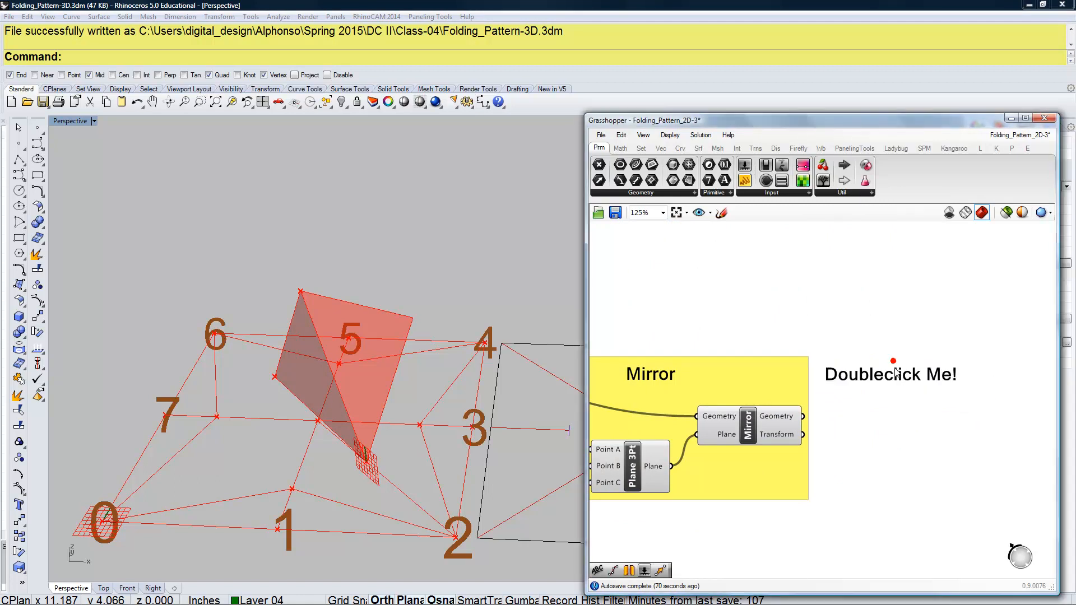
{"action": "double_click", "coordinate": [908, 374]}
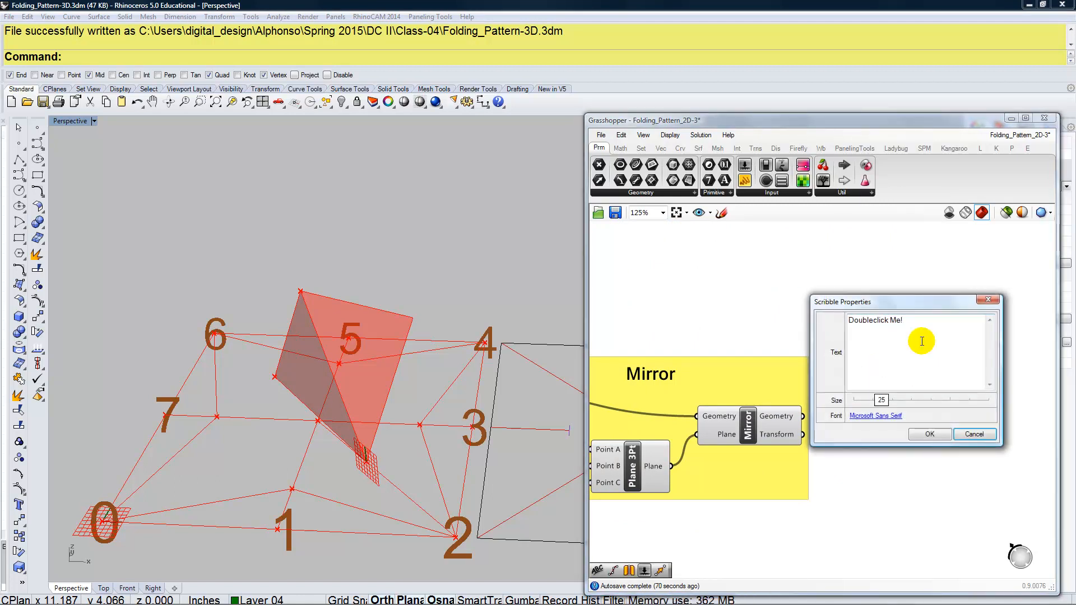
{"action": "left_click_drag", "start_coordinate": [913, 322], "coordinate": [804, 331]}
{"action": "type", "text": "Polar Array"}
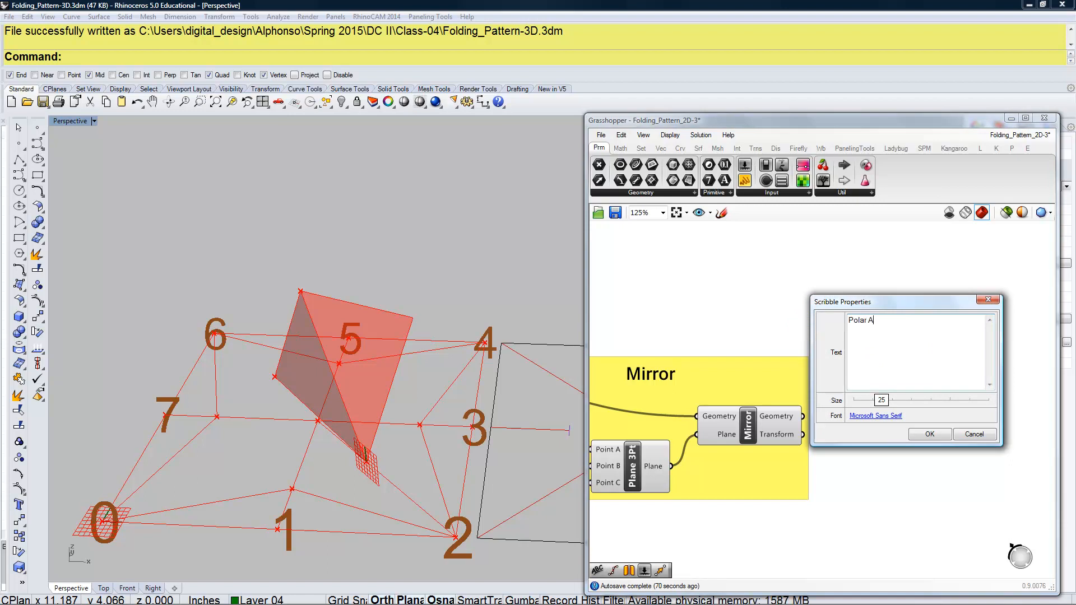
{"action": "left_click", "coordinate": [929, 434]}
{"action": "mouse_move", "coordinate": [907, 374]}
{"action": "left_mouse_down"}
{"action": "mouse_move", "coordinate": [976, 379]}
{"action": "mouse_move", "coordinate": [981, 367]}
{"action": "left_mouse_up"}
Add a Polar Array component beneath the "Polar Array" label.
{"action": "left_click", "coordinate": [949, 433]}
{"action": "double_click", "coordinate": [949, 433]}
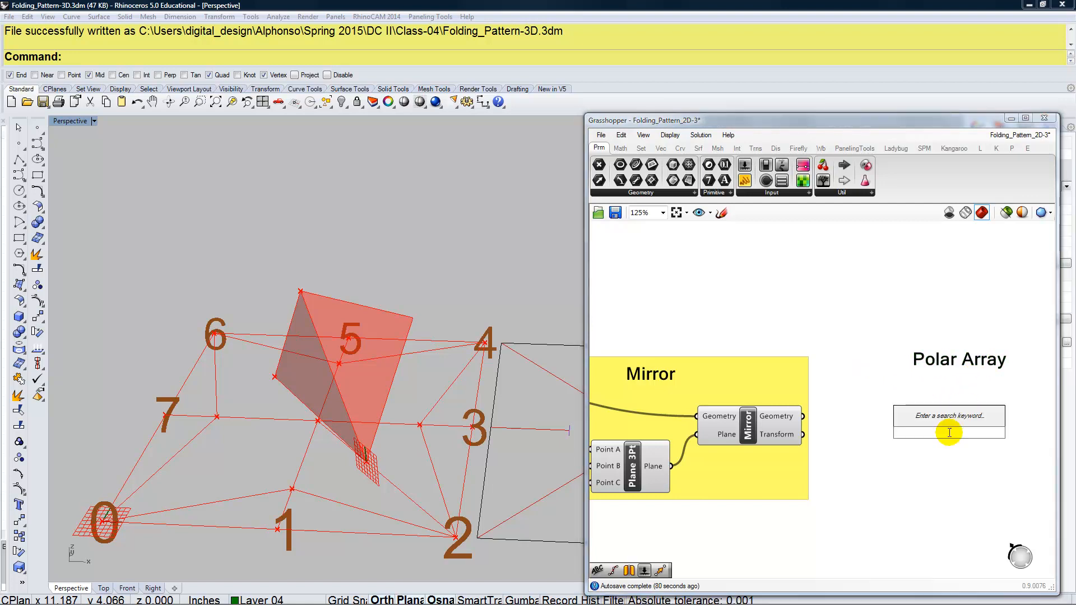
{"action": "type", "text": "polar"}
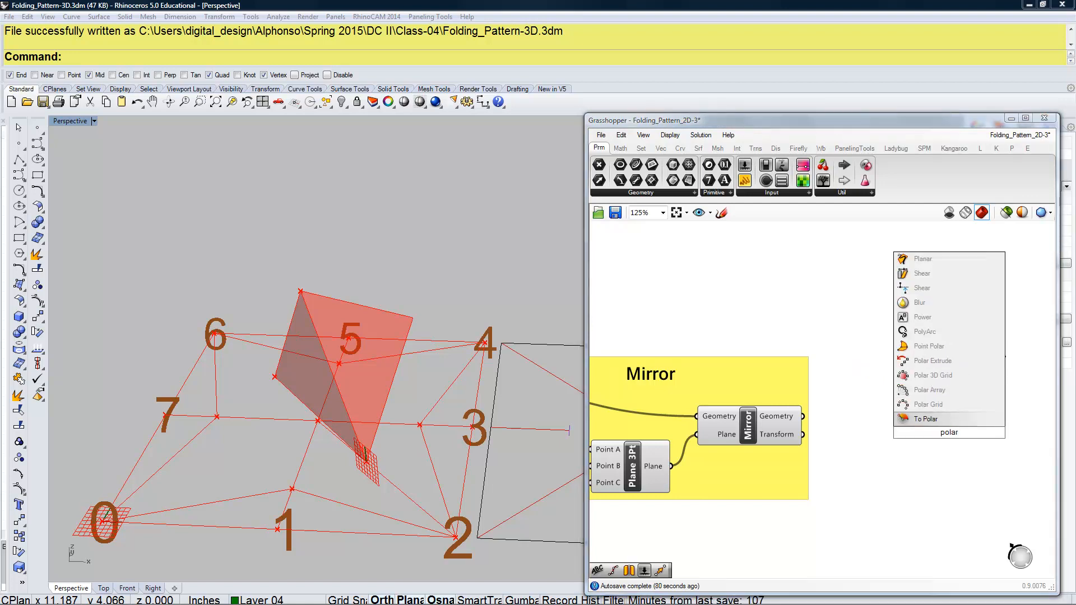
{"action": "left_click", "coordinate": [931, 390]}
{"action": "left_click", "coordinate": [964, 421]}
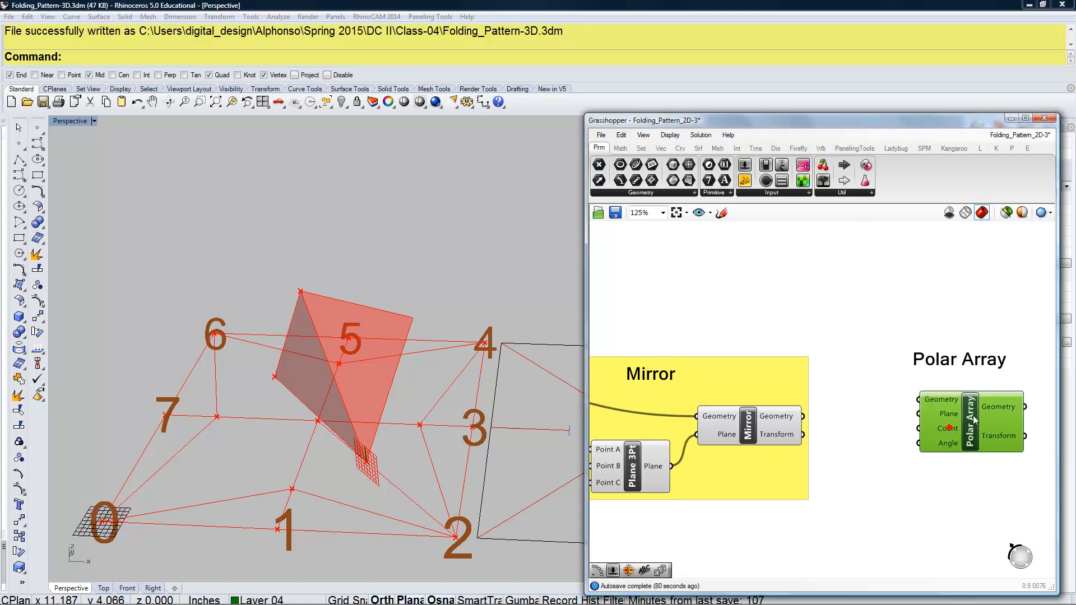
Move the "Polar Array" label and component farther from the Mirror group to leave space between them.
{"action": "right_click_drag", "start_coordinate": [946, 438], "coordinate": [867, 422]}
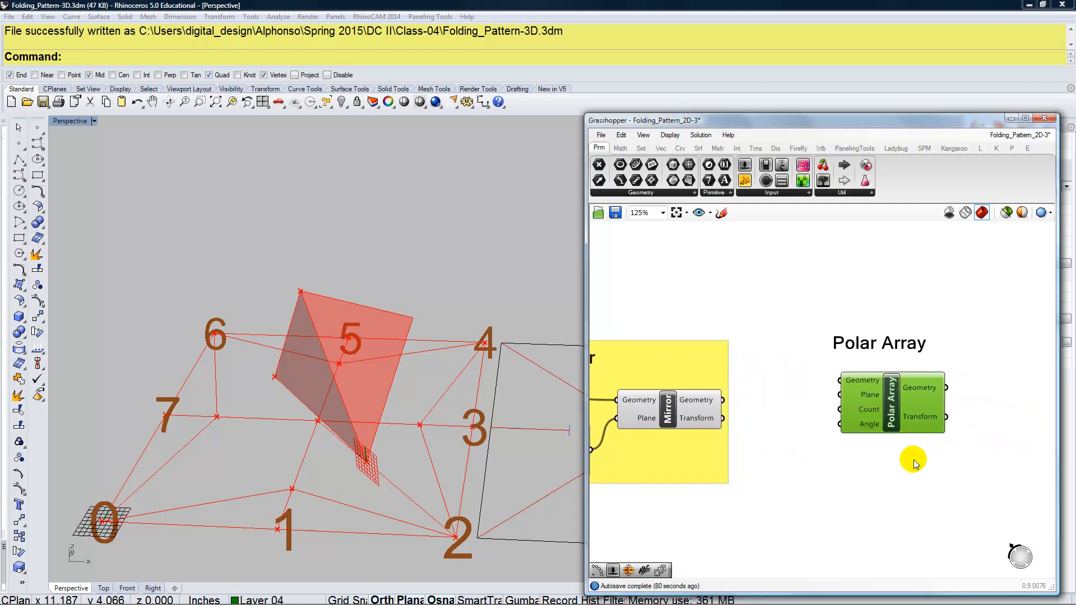
{"action": "left_click_drag", "start_coordinate": [887, 350], "coordinate": [943, 347]}
{"action": "left_click_drag", "start_coordinate": [897, 391], "coordinate": [965, 385]}
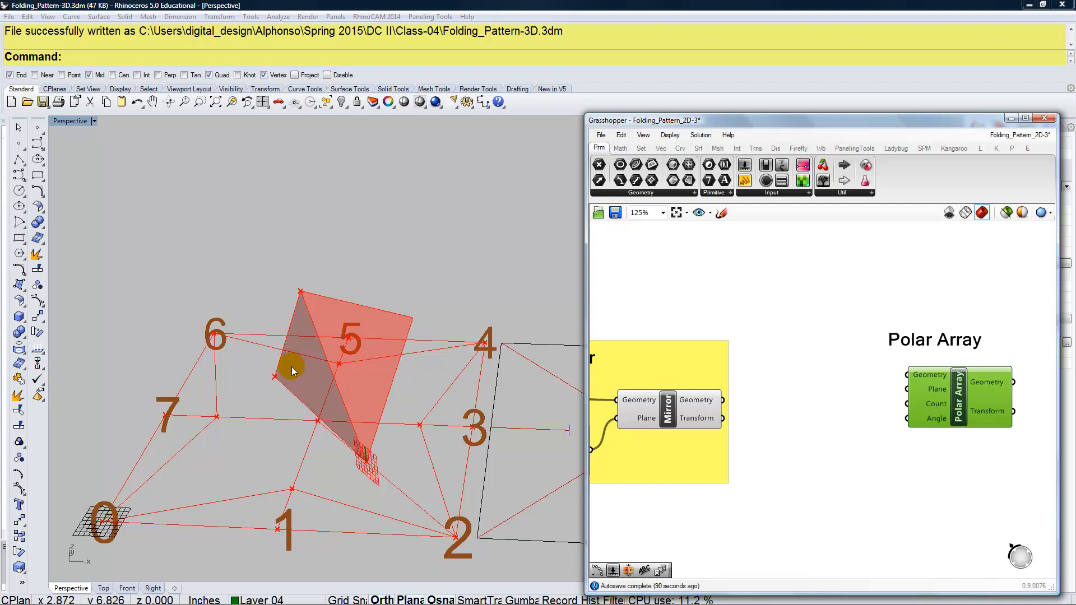
{"action": "right_click_drag", "start_coordinate": [699, 467], "coordinate": [826, 438]}
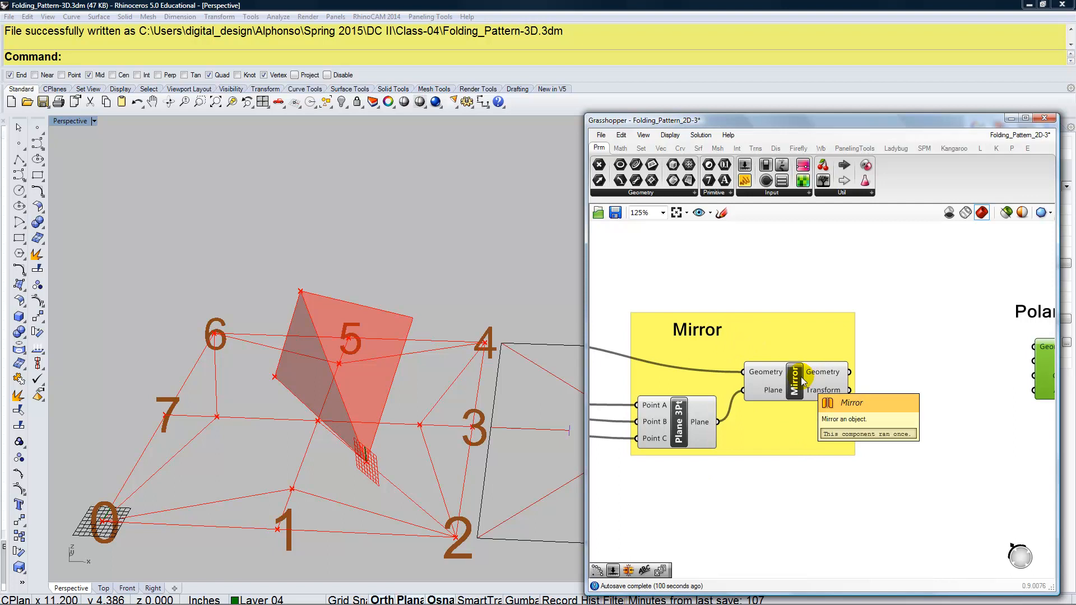
{"action": "right_click_drag", "start_coordinate": [948, 454], "coordinate": [861, 459]}
{"action": "scroll", "coordinate": [930, 392], "scroll_direction": "down", "scroll_amount": 5}
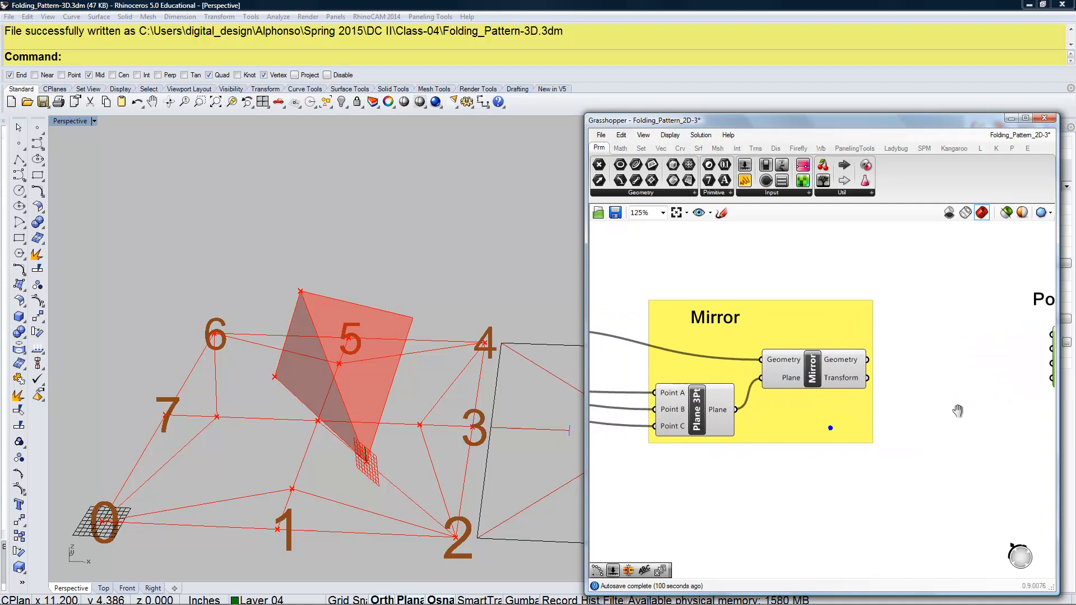
Check the 4Point Surface and its mirrored copy, and add a Brep Join component between the Mirror group and Polar Array.
{"action": "left_click", "coordinate": [728, 392]}
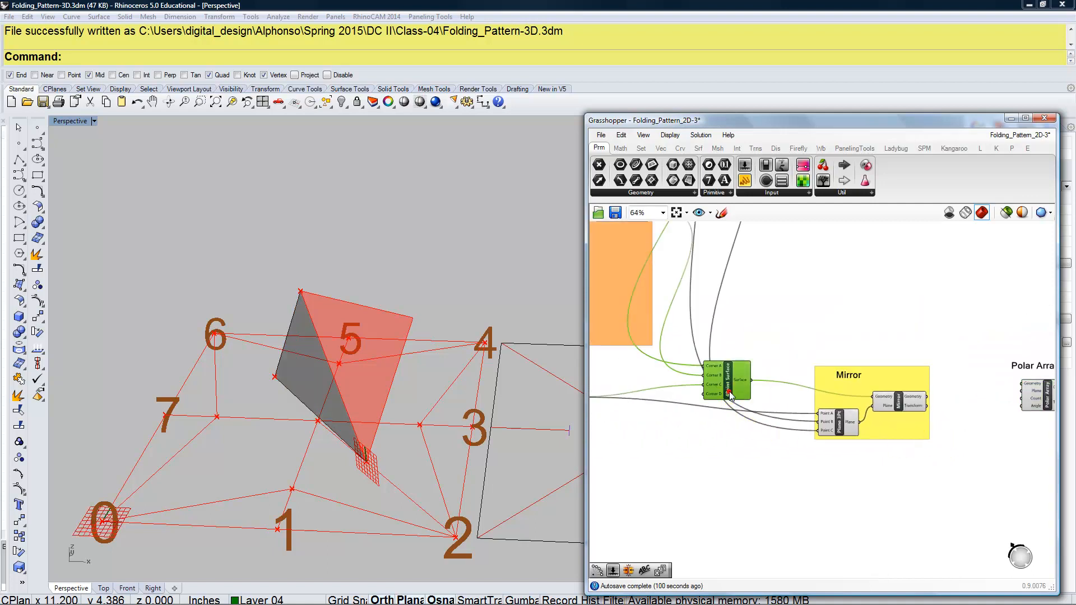
{"action": "left_click", "coordinate": [908, 406], "text": "shift"}
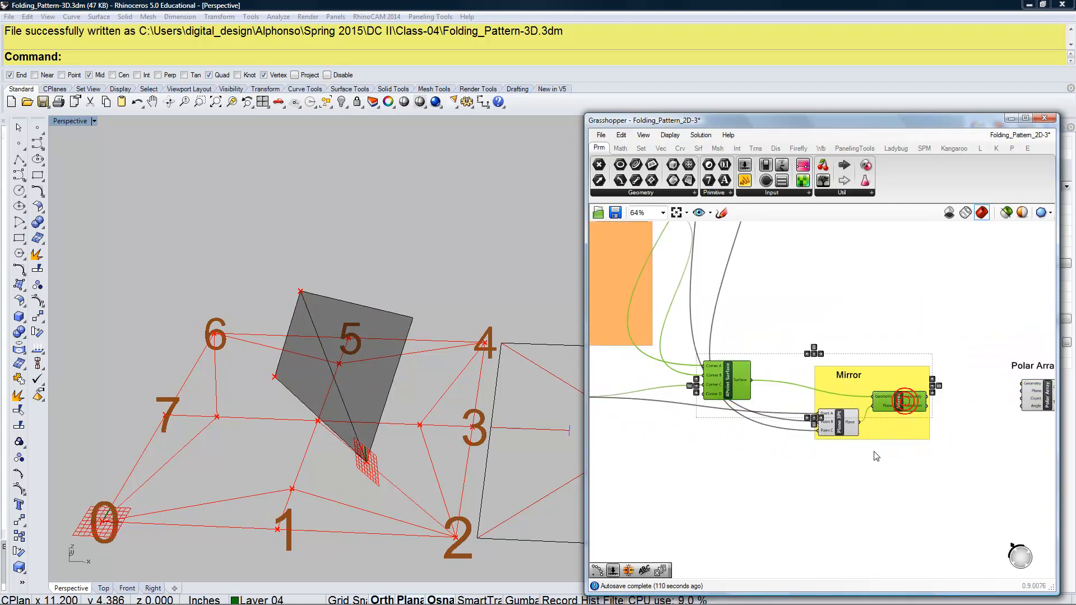
{"action": "right_click_drag", "start_coordinate": [889, 463], "coordinate": [849, 473]}
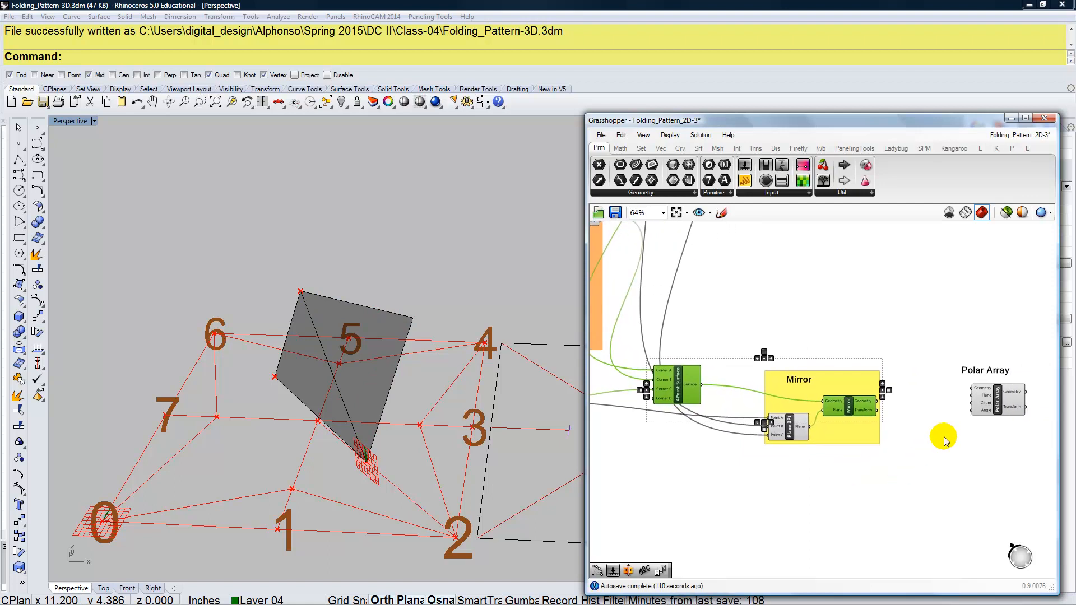
{"action": "scroll", "coordinate": [918, 412], "scroll_direction": "up", "scroll_amount": 2}
{"action": "double_click", "coordinate": [909, 400]}
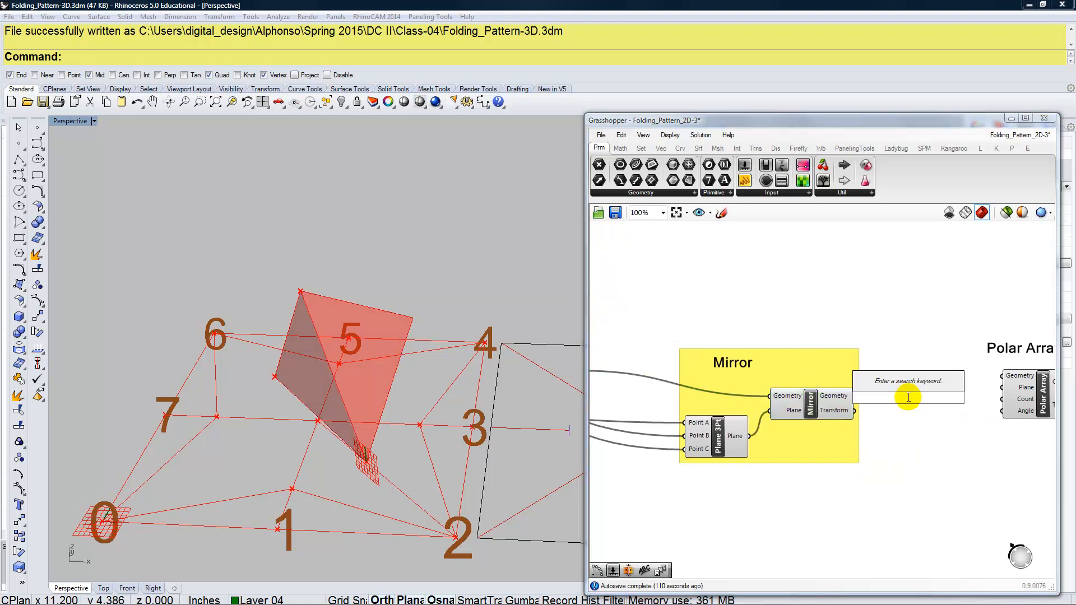
{"action": "type", "text": "join"}
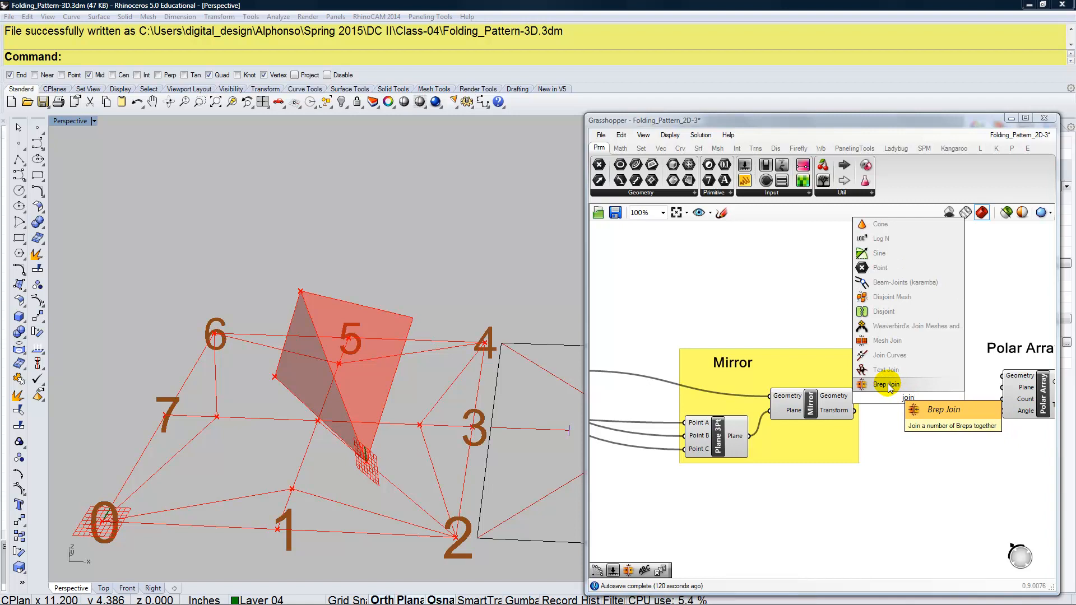
{"action": "left_click", "coordinate": [889, 385]}
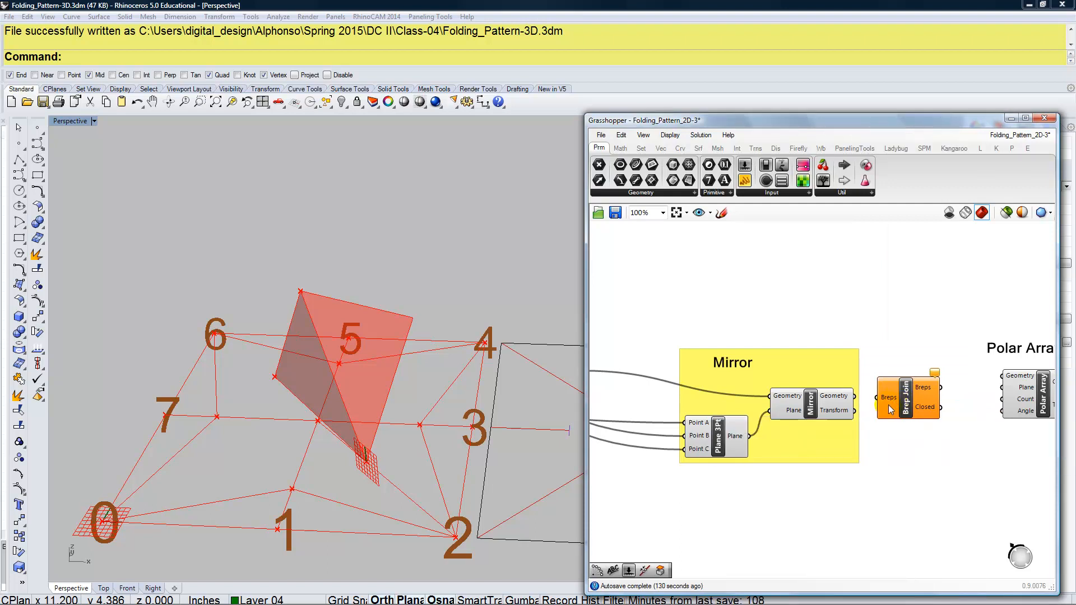
{"action": "left_click_drag", "start_coordinate": [893, 400], "coordinate": [906, 396]}
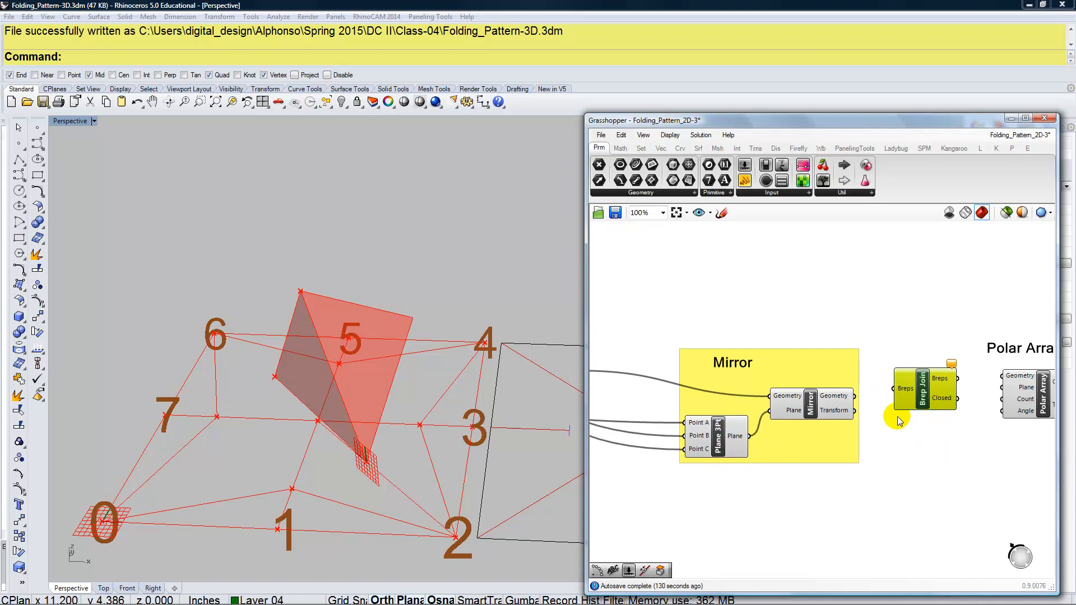
Connect both the 4Point Surface output and the Mirror component's Geometry output to the Breps input of Brep Join.
{"action": "right_click_drag", "start_coordinate": [897, 427], "coordinate": [950, 425]}
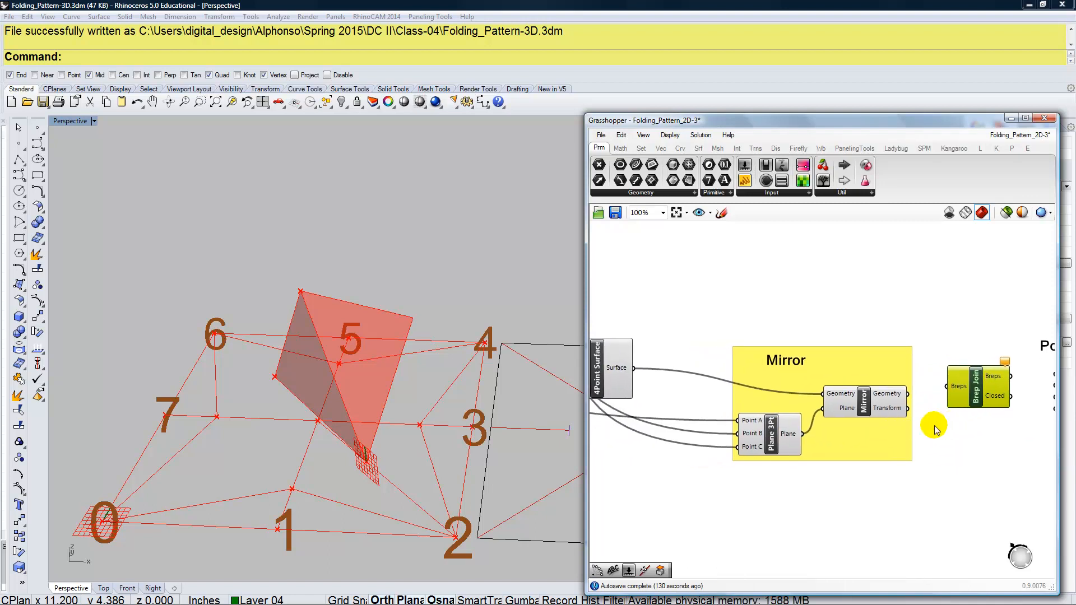
{"action": "left_click_drag", "start_coordinate": [638, 372], "coordinate": [946, 380]}
{"action": "right_click_drag", "start_coordinate": [976, 396], "coordinate": [872, 415]}
{"action": "mouse_move", "coordinate": [882, 395]}
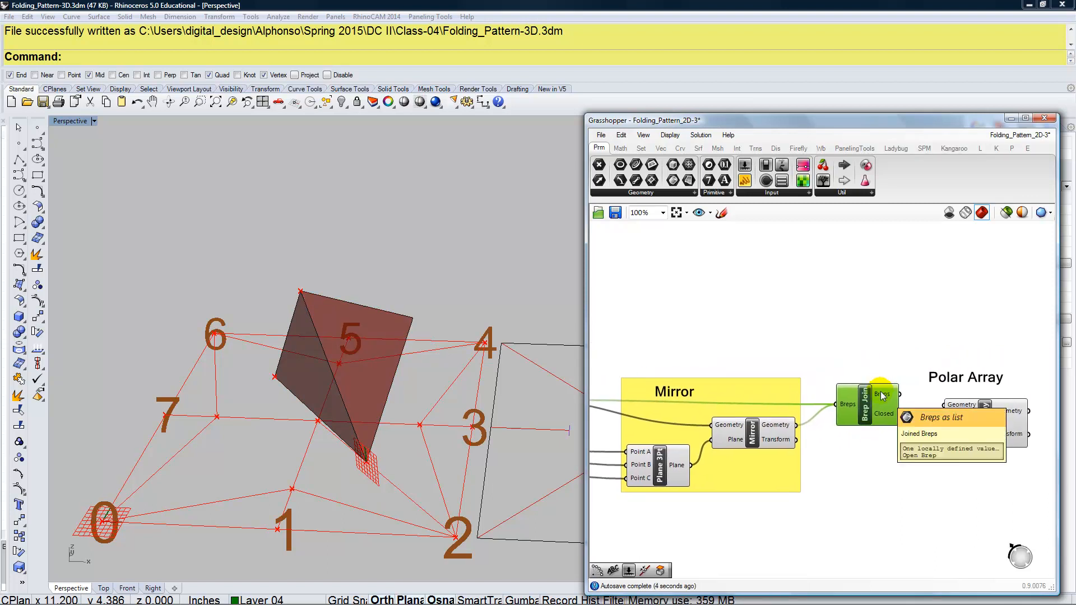
Connect Brep Join's Breps output to Polar Array's Geometry input and inspect the arrayed copies in the Perspective viewport.
{"action": "right_click_drag", "start_coordinate": [930, 465], "coordinate": [887, 462]}
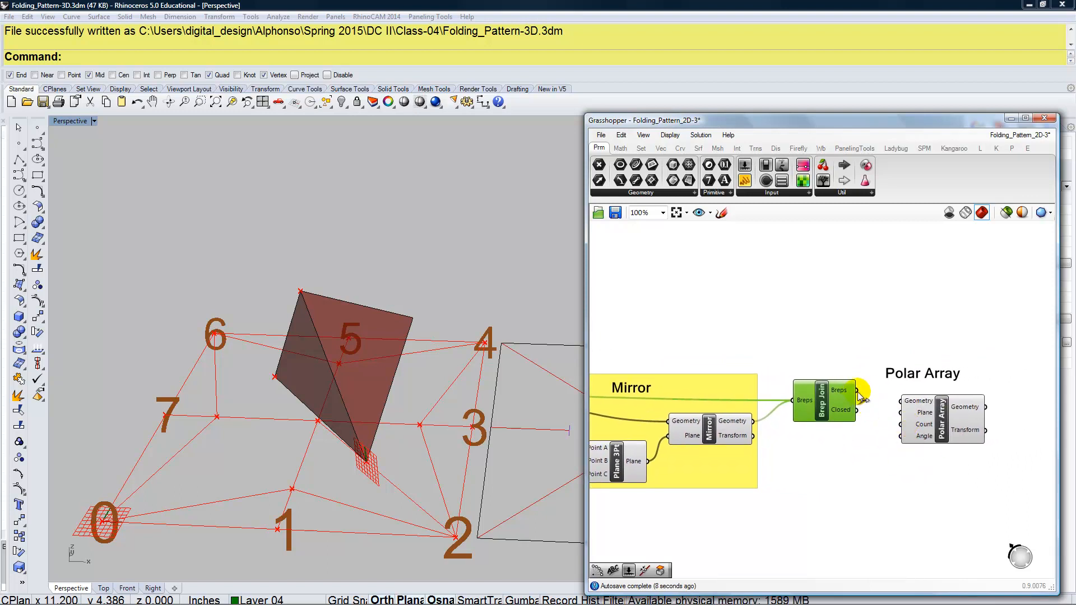
{"action": "left_click_drag", "start_coordinate": [902, 407], "coordinate": [943, 419]}
{"action": "left_click", "coordinate": [947, 488]}
{"action": "mouse_move", "coordinate": [421, 440]}
{"action": "right_mouse_down"}
{"action": "mouse_move", "coordinate": [355, 441]}
{"action": "mouse_move", "coordinate": [368, 437]}
{"action": "mouse_move", "coordinate": [373, 455]}
{"action": "mouse_move", "coordinate": [356, 478]}
{"action": "mouse_move", "coordinate": [396, 429]}
{"action": "mouse_move", "coordinate": [387, 449]}
{"action": "right_mouse_up"}
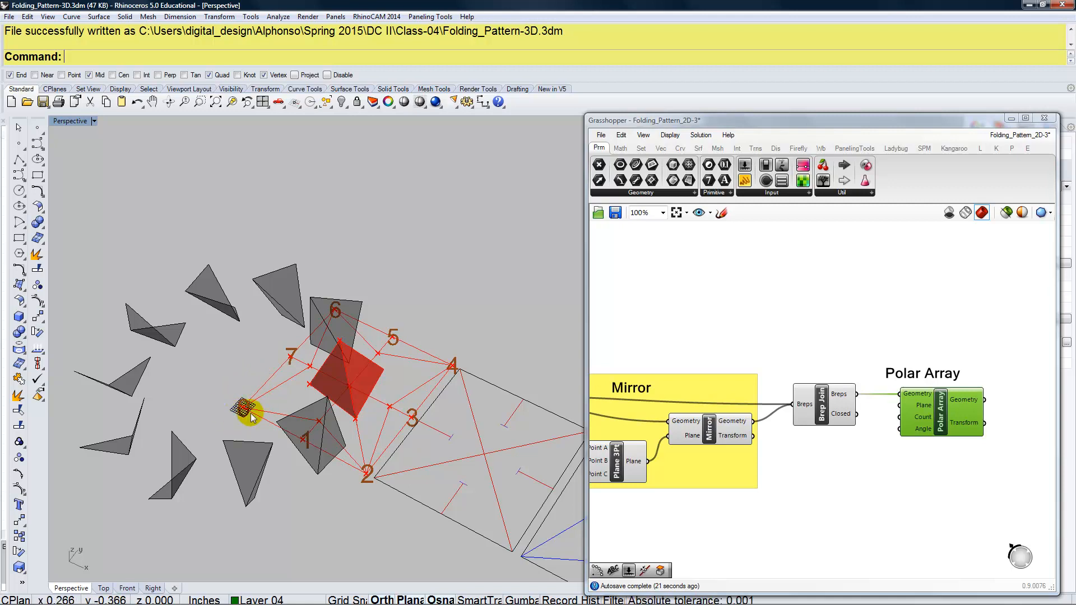
{"action": "mouse_move", "coordinate": [240, 403]}
{"action": "right_mouse_down"}
{"action": "mouse_move", "coordinate": [250, 408]}
{"action": "mouse_move", "coordinate": [293, 377]}
{"action": "mouse_move", "coordinate": [252, 419]}
{"action": "right_mouse_up"}
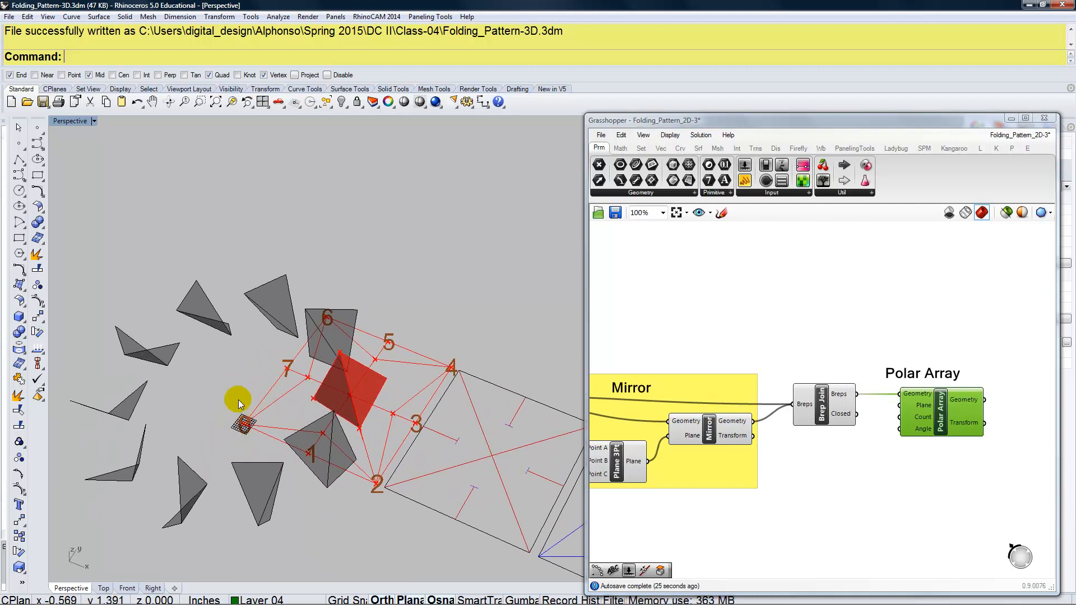
{"action": "mouse_move", "coordinate": [927, 417]}
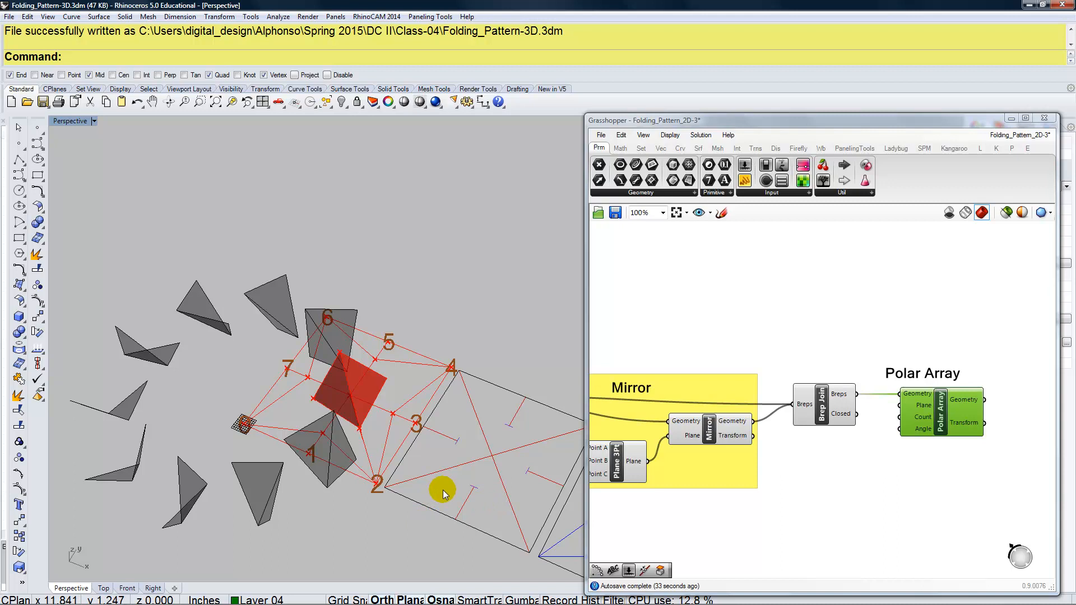
{"action": "mouse_move", "coordinate": [443, 490]}
{"action": "right_mouse_down"}
{"action": "mouse_move", "coordinate": [492, 438]}
{"action": "mouse_move", "coordinate": [524, 437]}
{"action": "mouse_move", "coordinate": [444, 476]}
{"action": "right_mouse_up"}
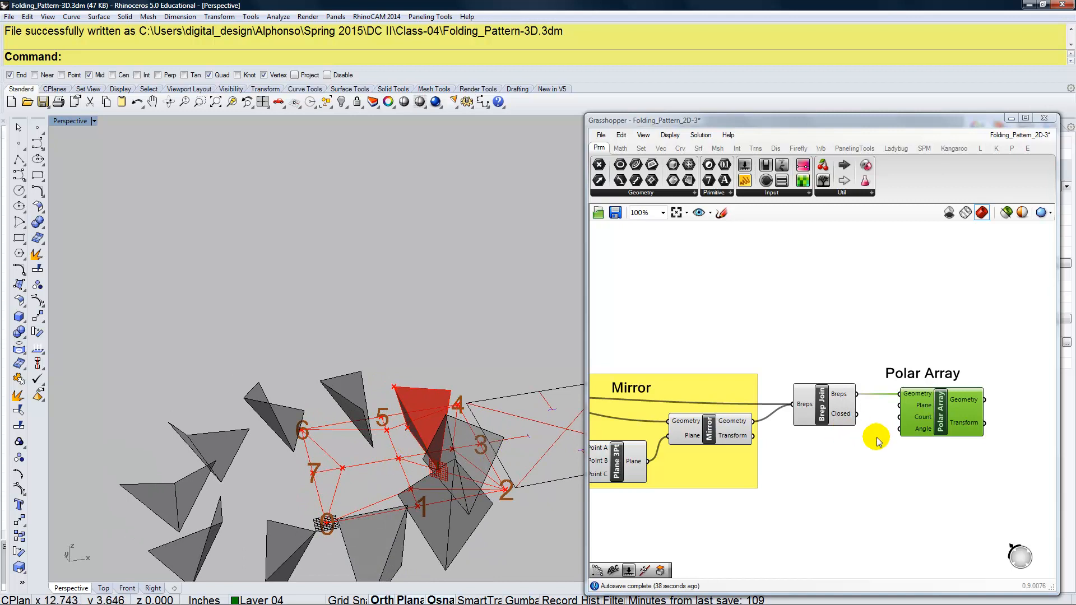
{"action": "right_click_drag", "start_coordinate": [448, 539], "coordinate": [754, 458]}
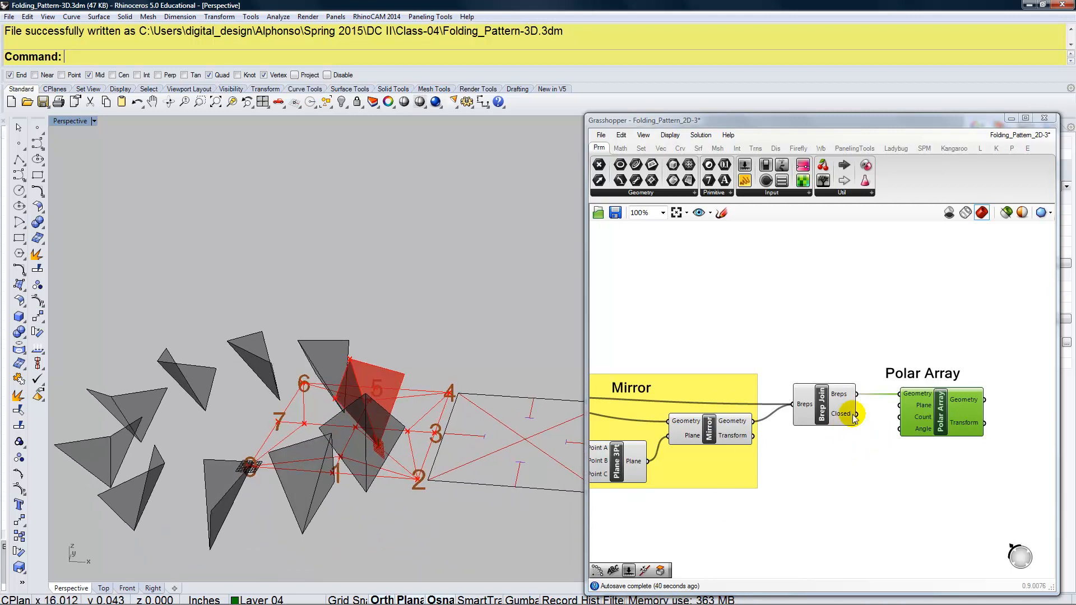
Add an XY Plane component directly beneath Brep Join.
{"action": "double_click", "coordinate": [842, 472]}
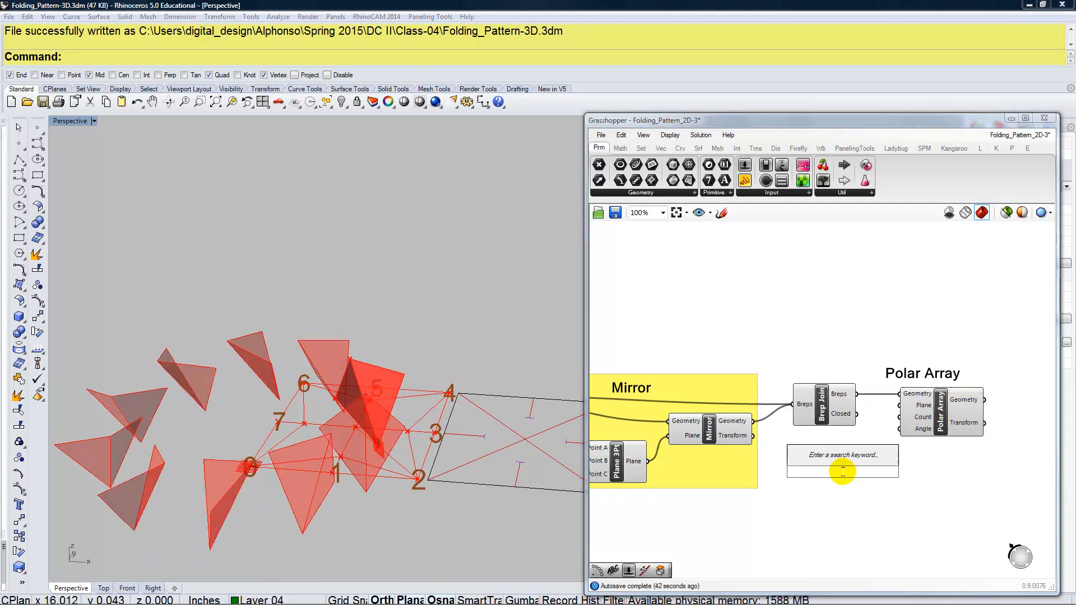
{"action": "type", "text": "xy"}
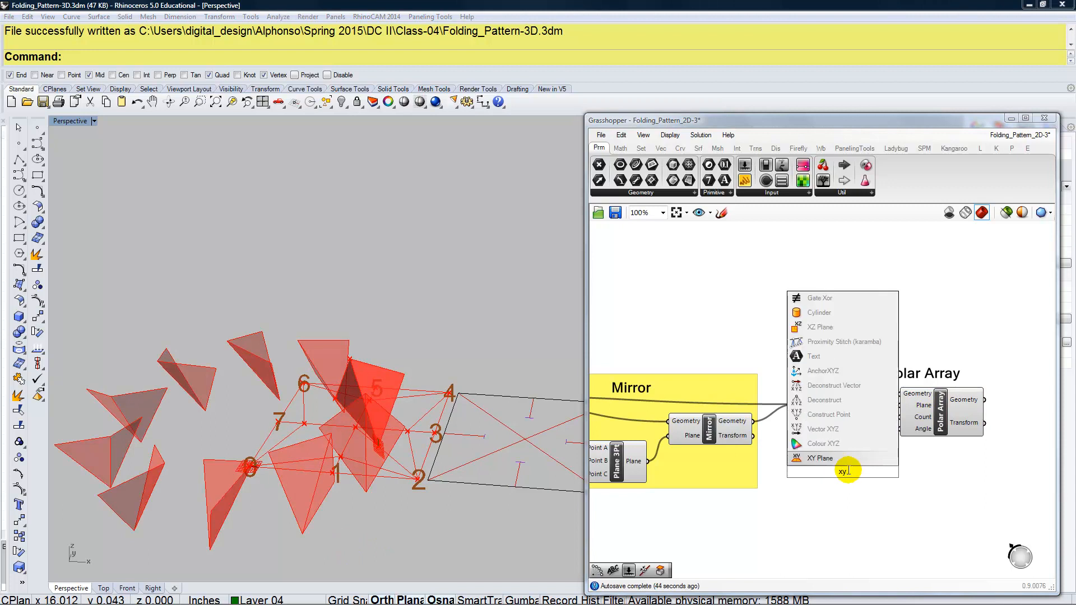
{"action": "key", "text": "Return"}
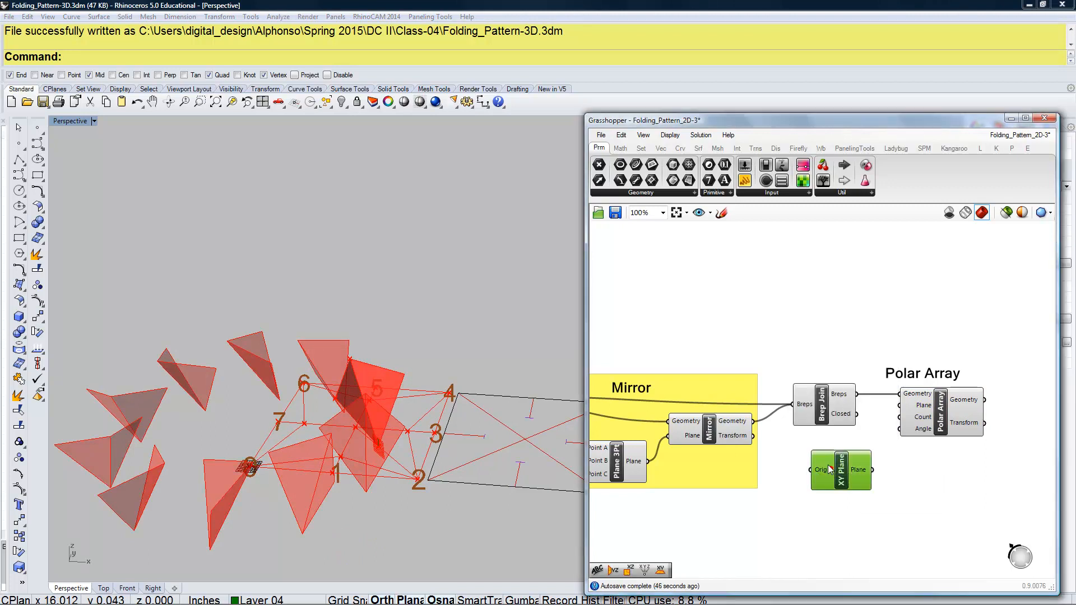
{"action": "left_click_drag", "start_coordinate": [824, 463], "coordinate": [819, 459]}
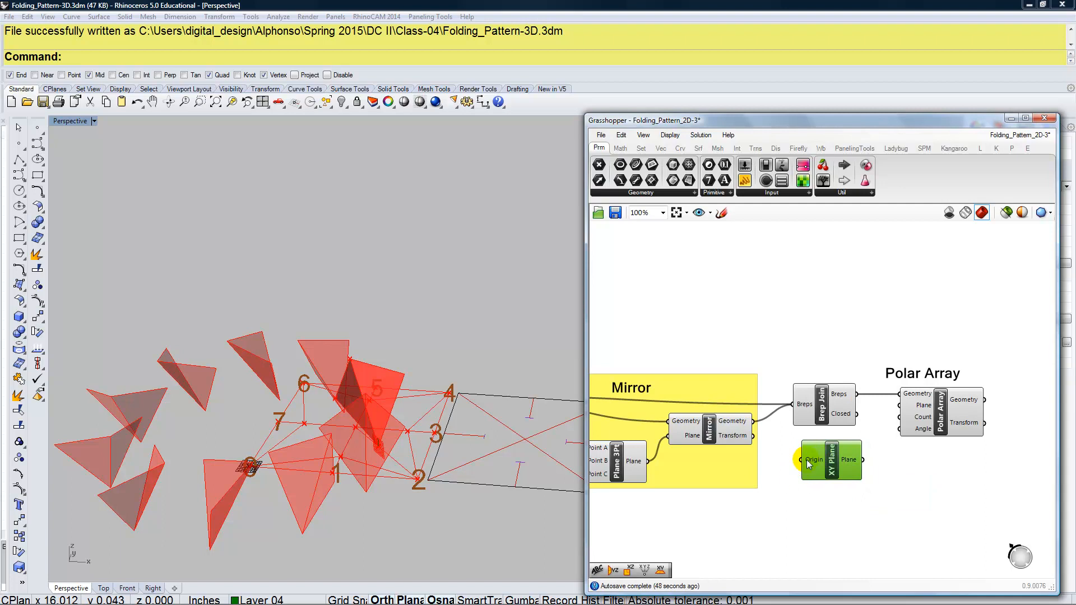
Move the XY Plane component into the Center Point group and connect the Area component's Centroid output to its Origin input.
{"action": "scroll", "coordinate": [813, 462], "scroll_direction": "down", "scroll_amount": 5}
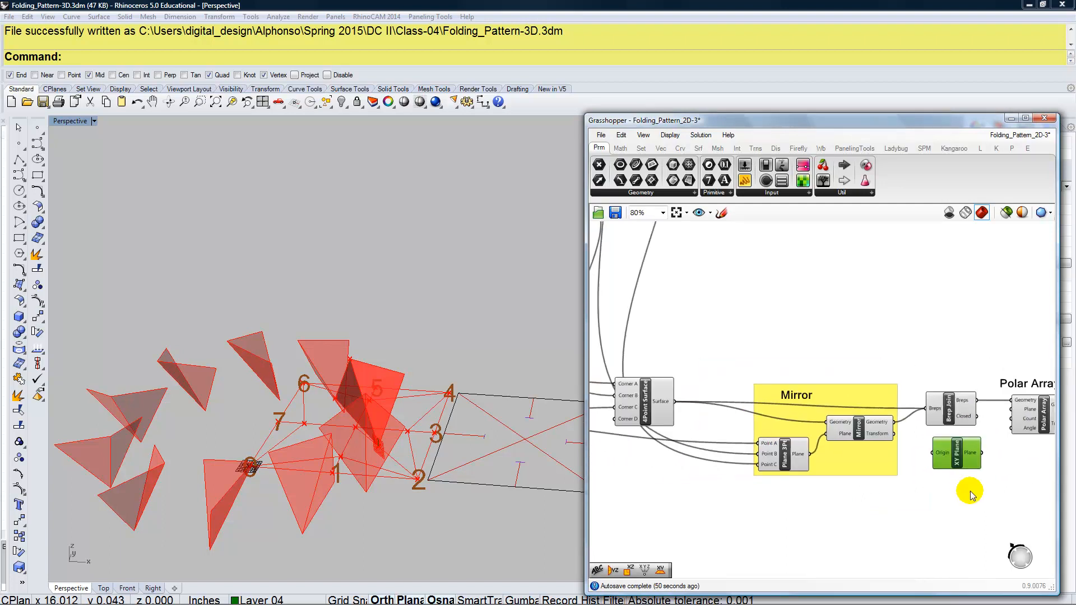
{"action": "scroll", "coordinate": [971, 495], "scroll_direction": "down", "scroll_amount": 2}
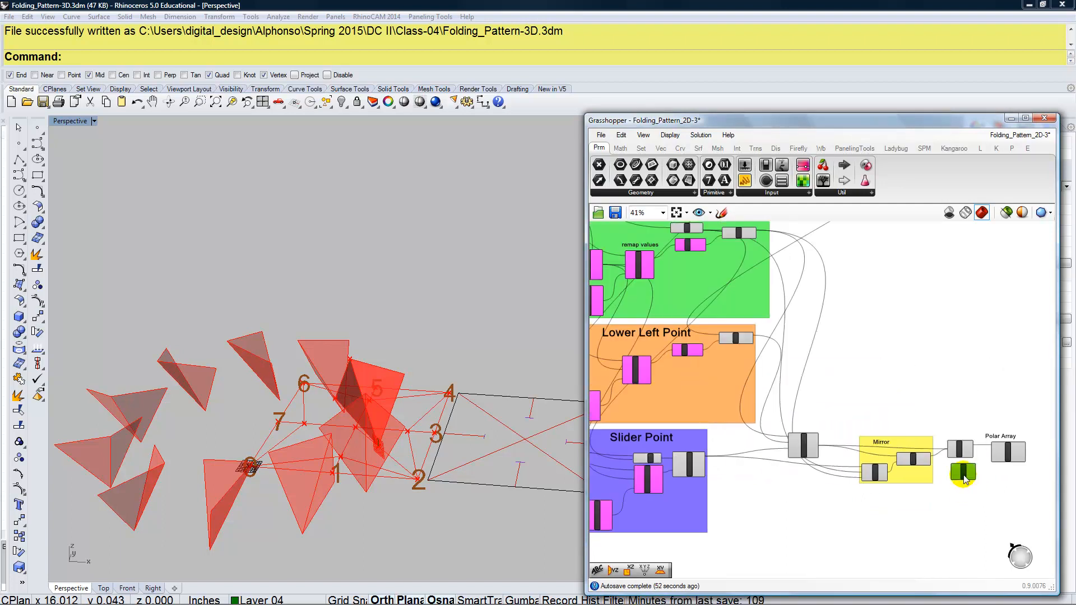
{"action": "scroll", "coordinate": [925, 492], "scroll_direction": "down", "scroll_amount": 3}
{"action": "scroll", "coordinate": [836, 365], "scroll_direction": "up", "scroll_amount": 8}
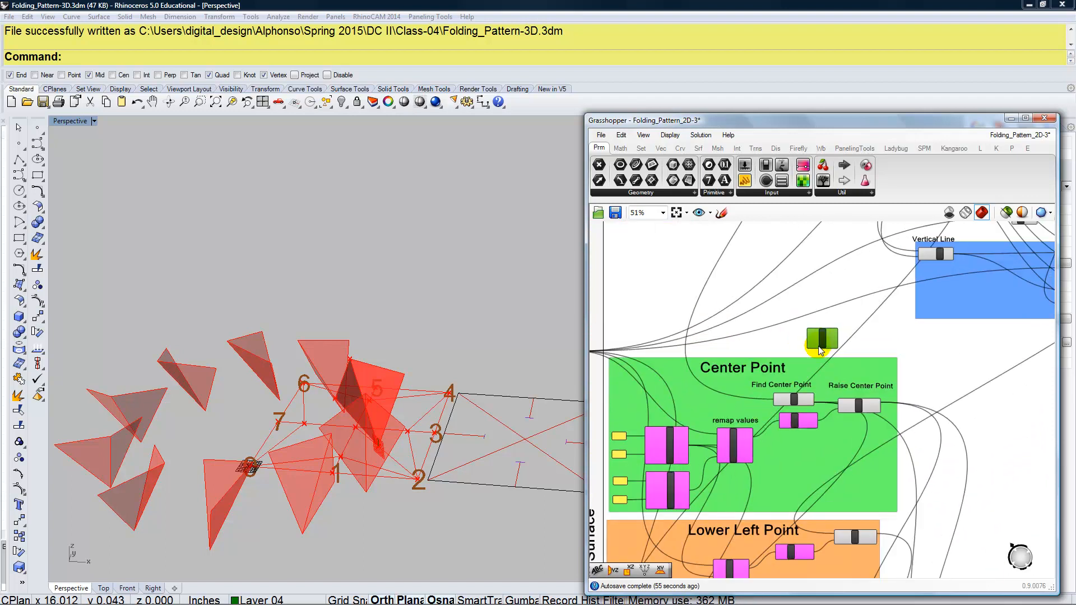
{"action": "left_click_drag", "start_coordinate": [822, 381], "coordinate": [902, 367]}
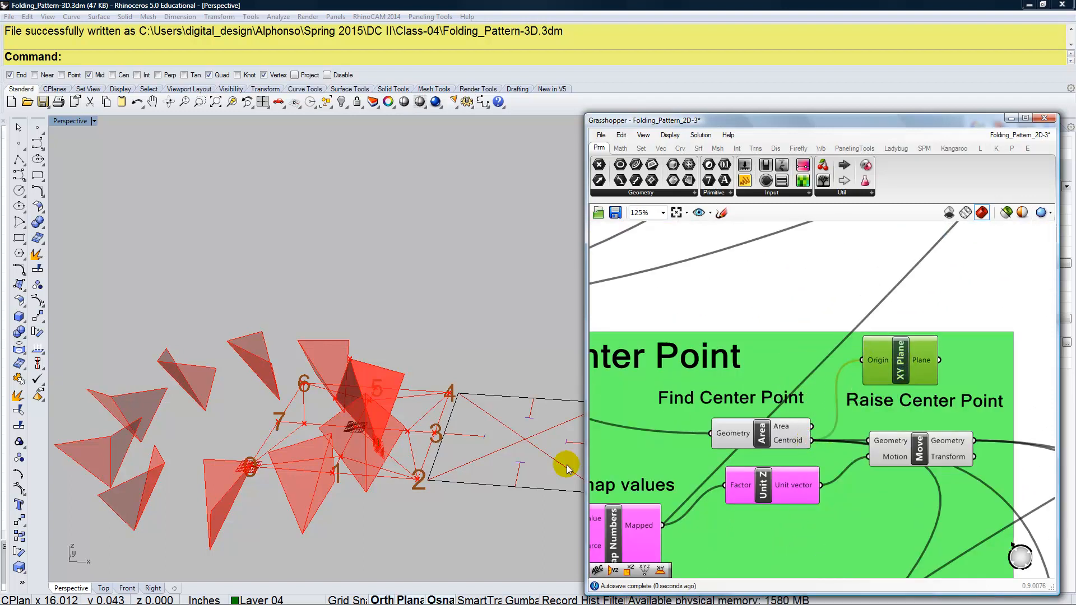
{"action": "right_click_drag", "start_coordinate": [328, 512], "coordinate": [391, 512]}
{"action": "scroll", "coordinate": [391, 512], "scroll_direction": "up", "scroll_amount": 5}
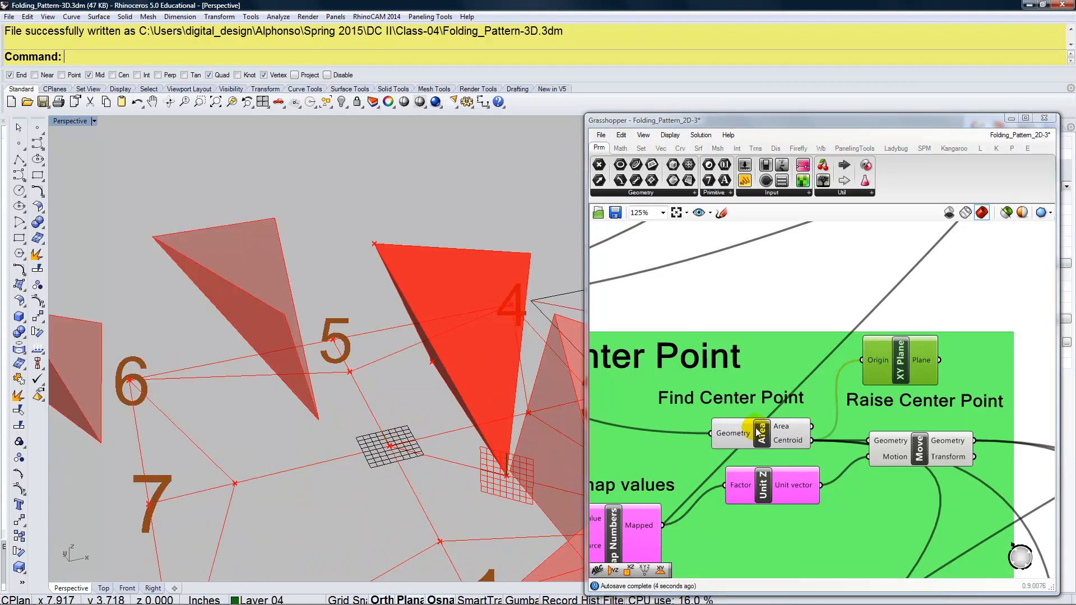
Move XY Plane back beneath Brep Join and connect its Plane output to Polar Array's Plane input.
{"action": "scroll", "coordinate": [727, 396], "scroll_direction": "down", "scroll_amount": 5}
{"action": "scroll", "coordinate": [726, 396], "scroll_direction": "down", "scroll_amount": 2}
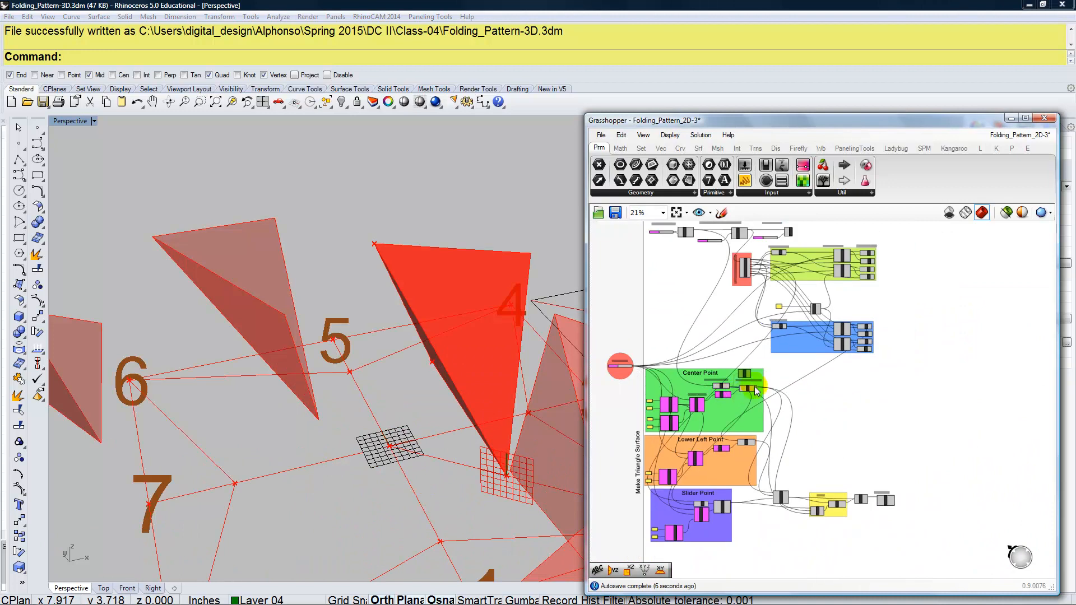
{"action": "scroll", "coordinate": [873, 521], "scroll_direction": "up", "scroll_amount": 7}
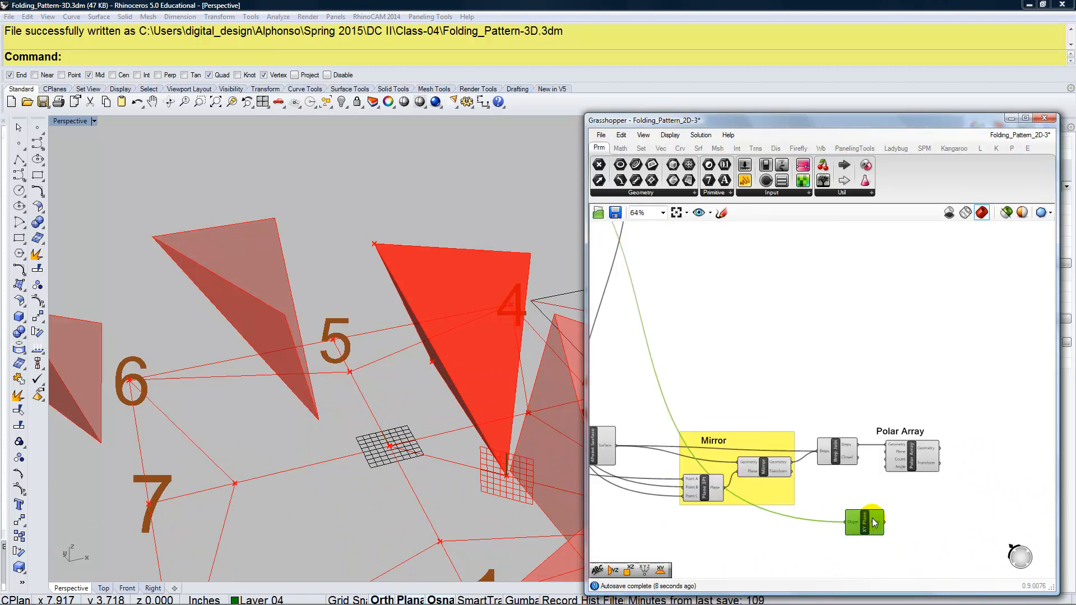
{"action": "left_click_drag", "start_coordinate": [829, 460], "coordinate": [897, 391]}
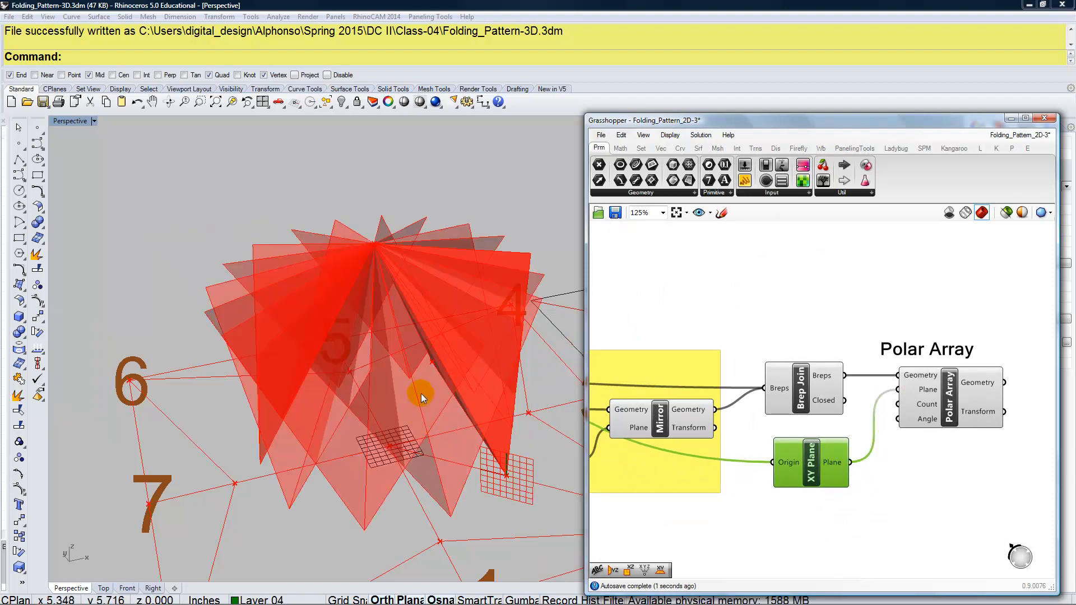
{"action": "scroll", "coordinate": [392, 409], "scroll_direction": "down", "scroll_amount": 10}
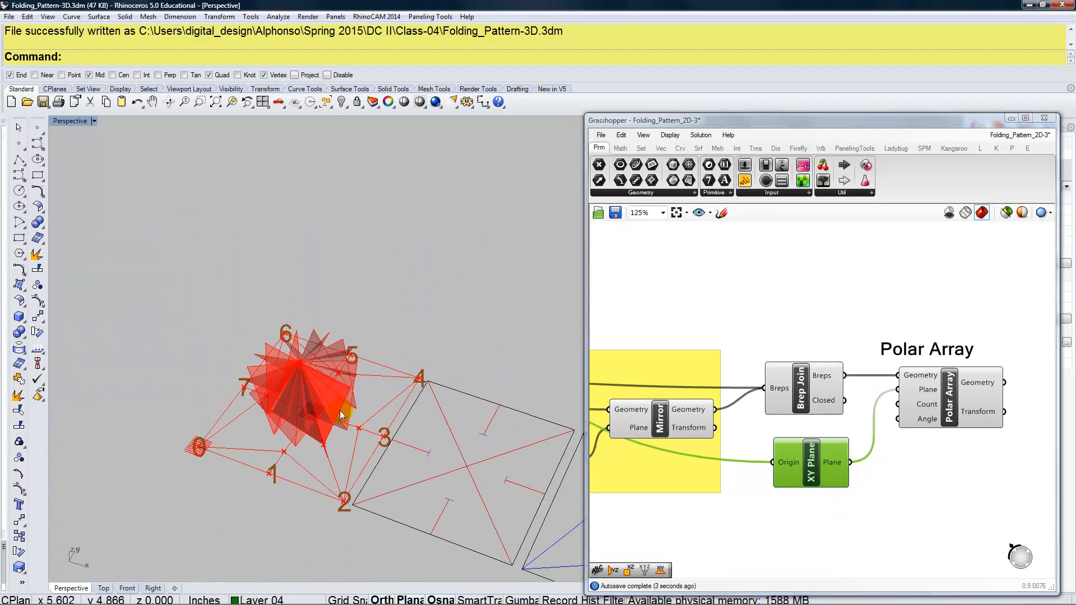
{"action": "right_click_drag", "start_coordinate": [306, 408], "coordinate": [356, 391]}
{"action": "scroll", "coordinate": [355, 422], "scroll_direction": "up", "scroll_amount": 5}
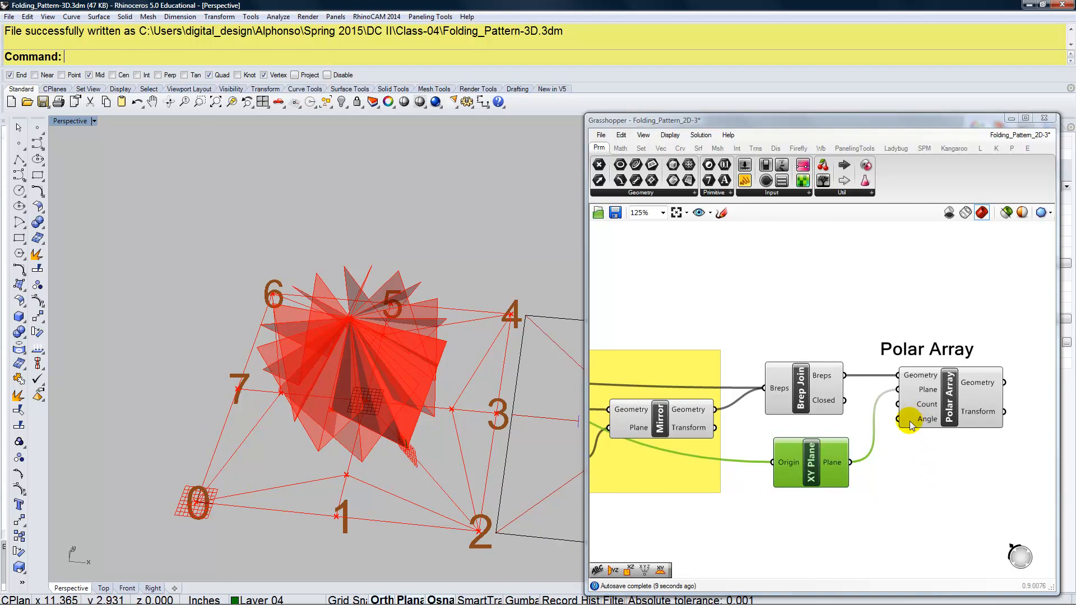
Add a Number Slider set to 4 beneath XY Plane and connect it to Polar Array's Count input.
{"action": "double_click", "coordinate": [799, 529]}
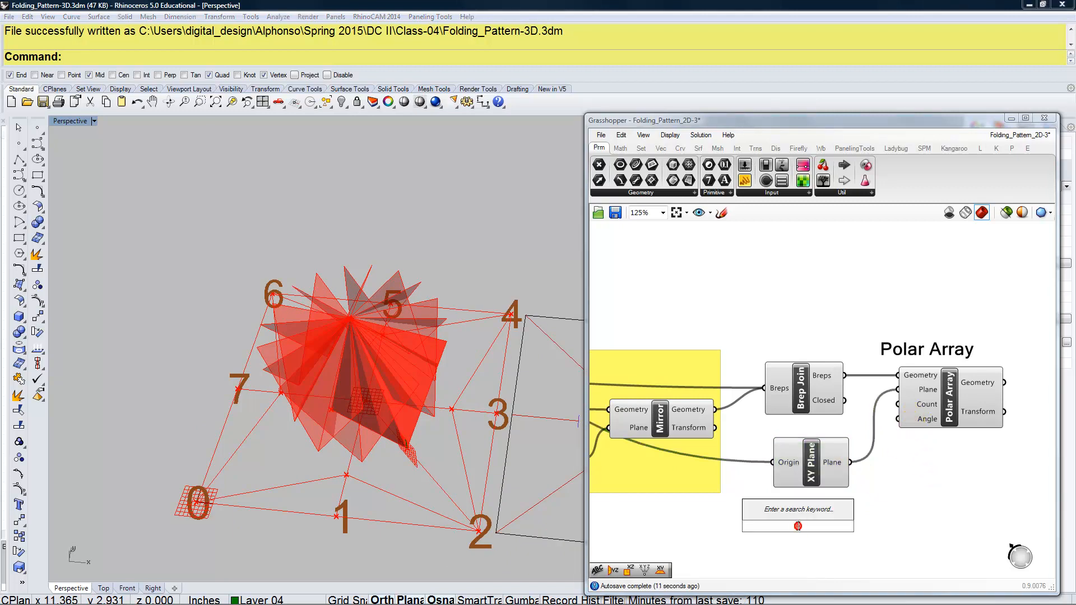
{"action": "type", "text": "4"}
{"action": "key", "text": "Return"}
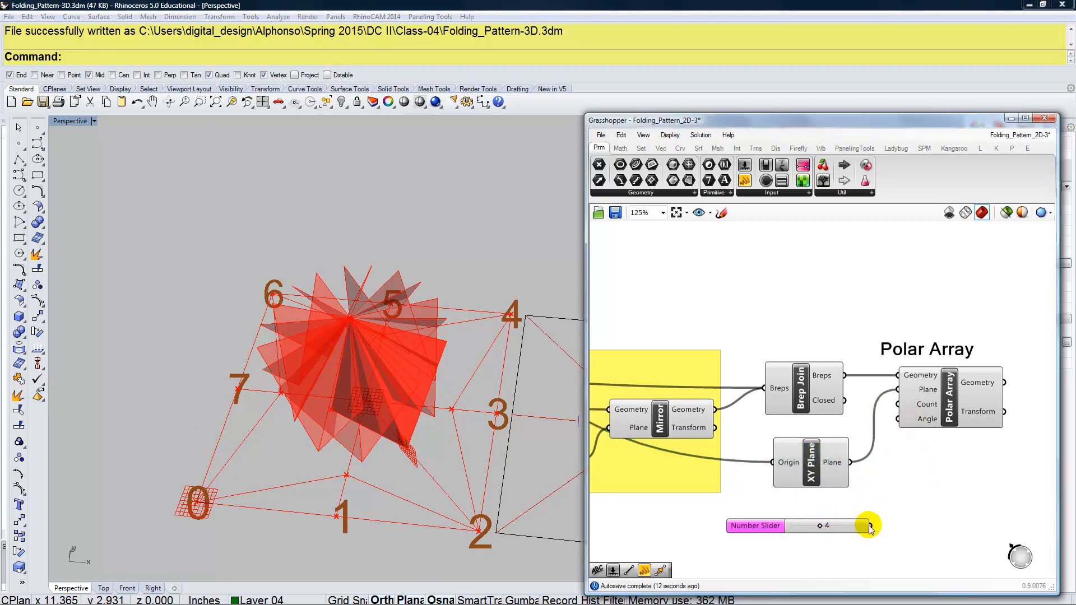
{"action": "left_click_drag", "start_coordinate": [885, 510], "coordinate": [898, 404]}
{"action": "right_click_drag", "start_coordinate": [316, 446], "coordinate": [276, 413]}
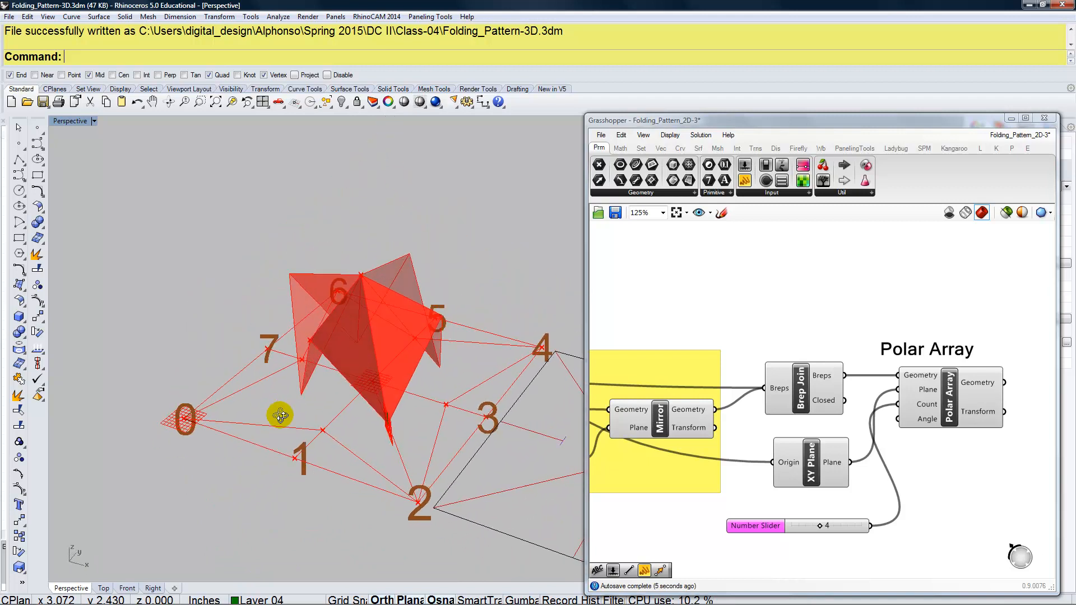
Move the Polar Array components and their label farther from the Mirror group and group them together.
{"action": "left_click_drag", "start_coordinate": [956, 558], "coordinate": [777, 311]}
{"action": "scroll", "coordinate": [772, 323], "scroll_direction": "down", "scroll_amount": 4}
{"action": "left_click_drag", "start_coordinate": [858, 375], "coordinate": [902, 379]}
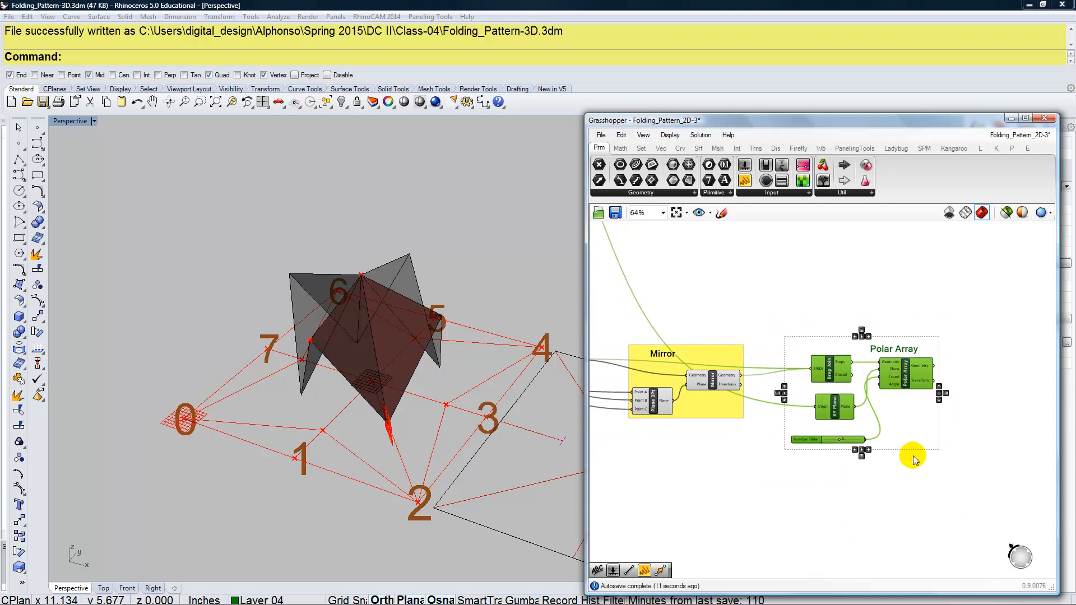
{"action": "key", "text": "ctrl+g"}
{"action": "left_click", "coordinate": [906, 435]}
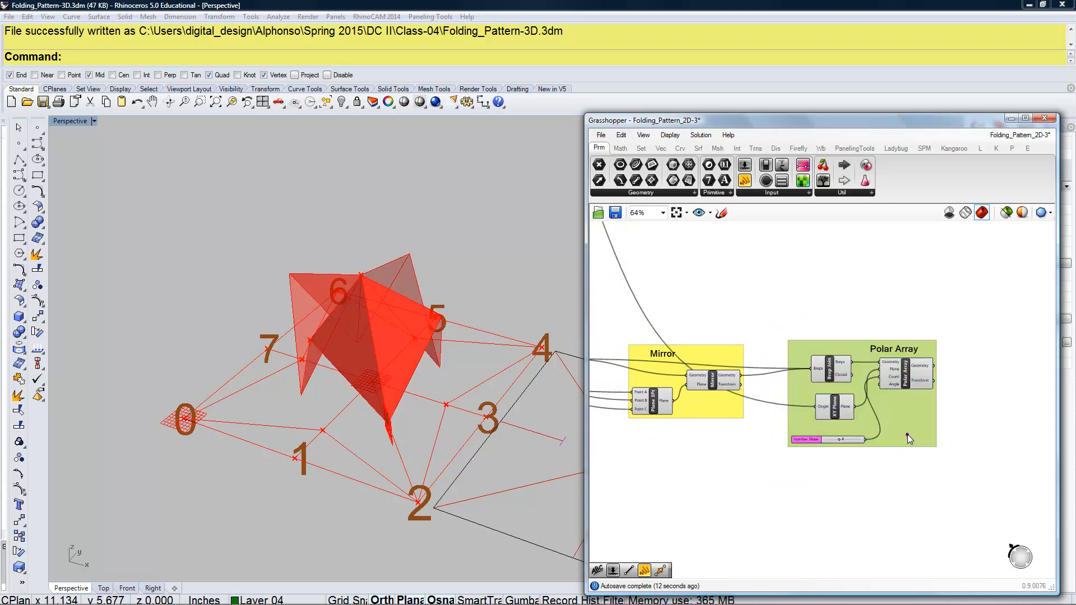
Change the Polar Array group's colour to cyan.
{"action": "right_click", "coordinate": [907, 435]}
{"action": "mouse_move", "coordinate": [935, 555]}
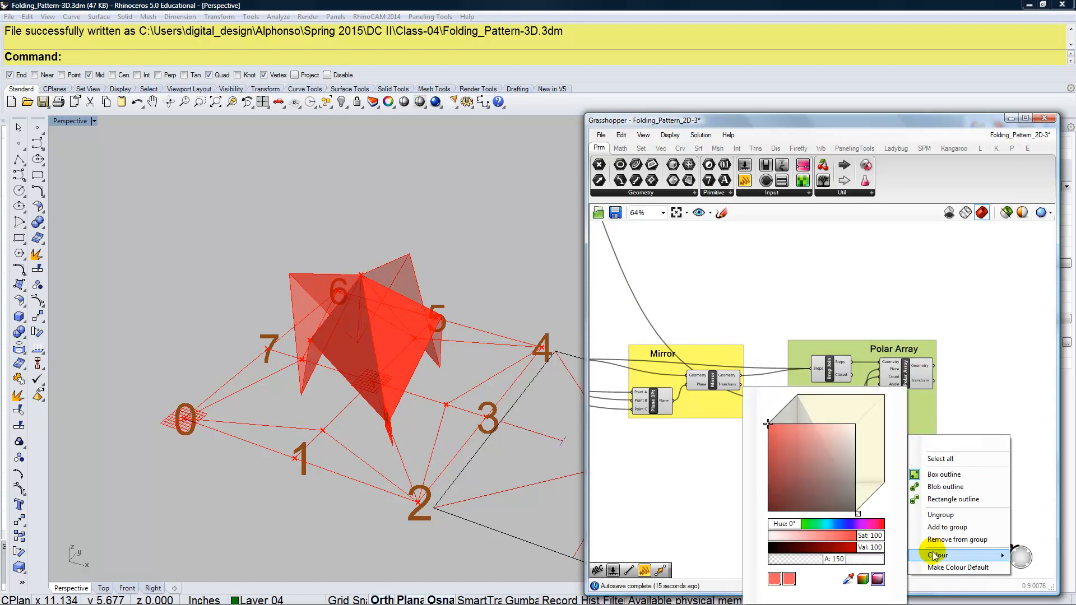
{"action": "left_click_drag", "start_coordinate": [791, 530], "coordinate": [829, 531]}
{"action": "left_click", "coordinate": [963, 354]}
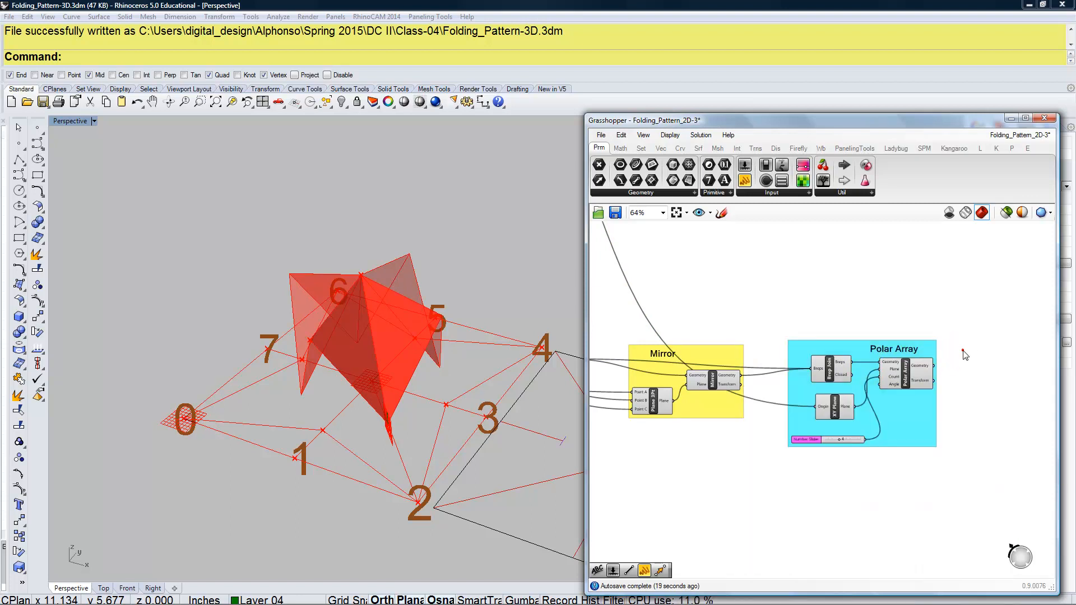
Vary the "It does it all!" Number Slider to examine how the arrayed pattern folds in the Perspective viewport.
{"action": "right_click_drag", "start_coordinate": [367, 499], "coordinate": [390, 481]}
{"action": "right_click_drag", "start_coordinate": [758, 411], "coordinate": [905, 434]}
{"action": "scroll", "coordinate": [889, 443], "scroll_direction": "down", "scroll_amount": 4}
{"action": "right_click_drag", "start_coordinate": [718, 415], "coordinate": [765, 464]}
{"action": "scroll", "coordinate": [658, 288], "scroll_direction": "up", "scroll_amount": 6}
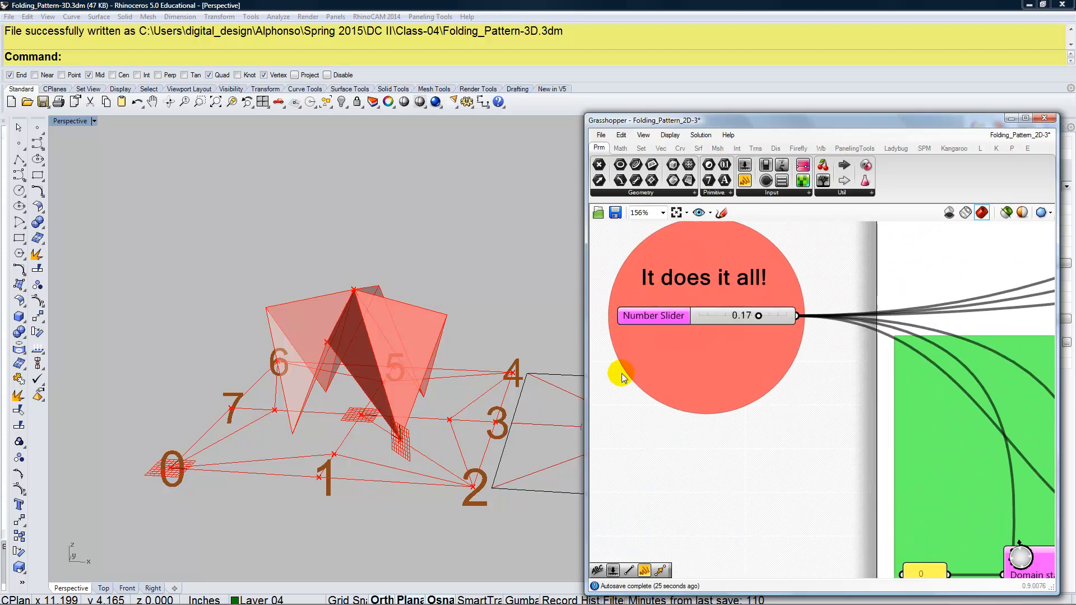
{"action": "right_click_drag", "start_coordinate": [361, 403], "coordinate": [488, 378]}
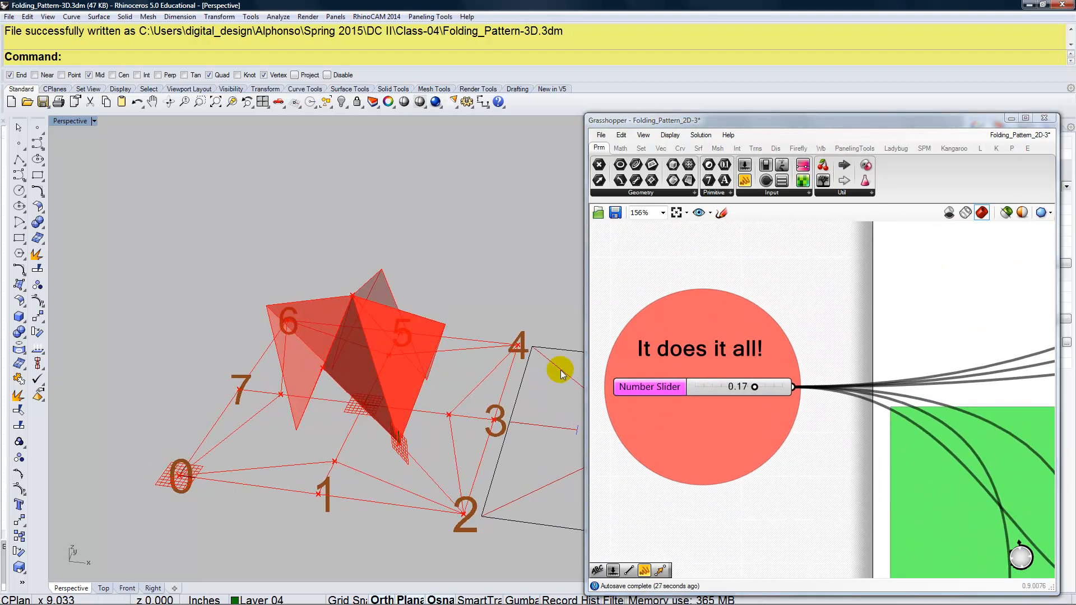
{"action": "left_click_drag", "start_coordinate": [755, 390], "coordinate": [747, 368]}
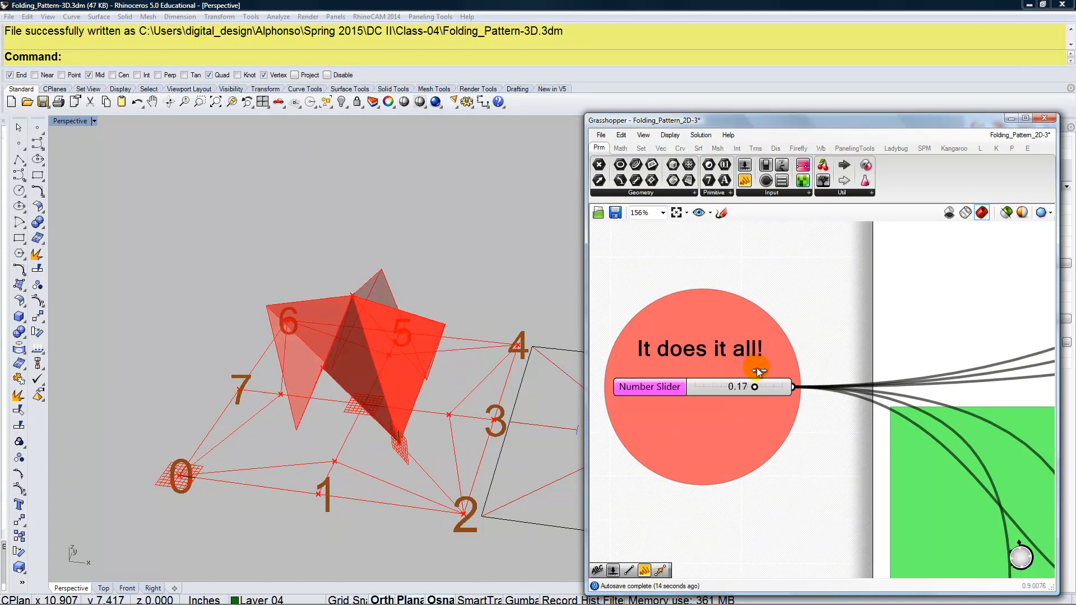